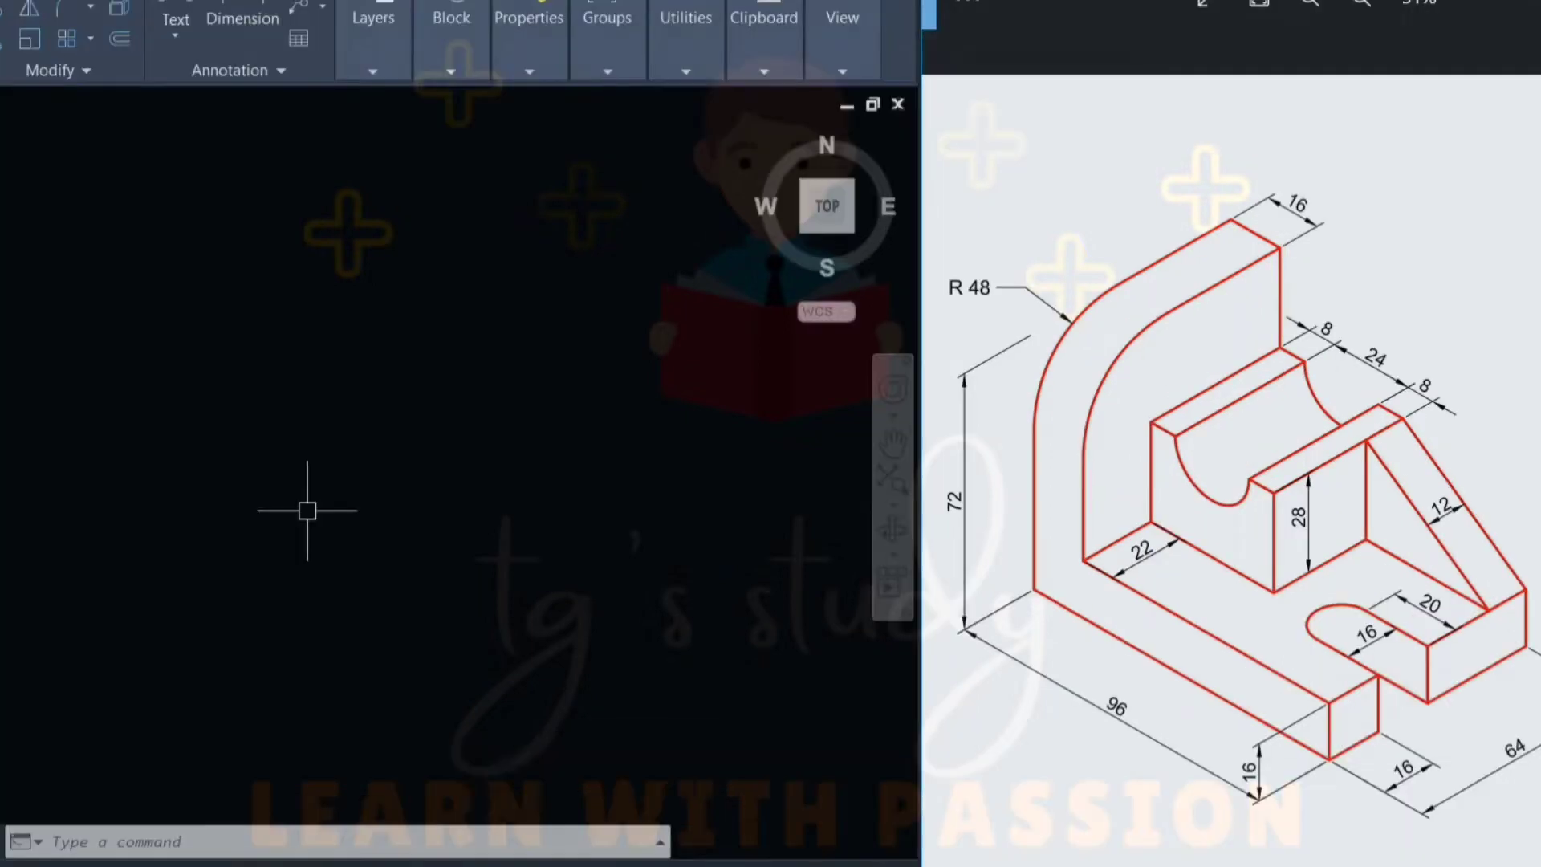
Set the drafting snap type to Isometric snap in the Snap and Grid settings and apply it.
{"action": "type", "text": "d"}
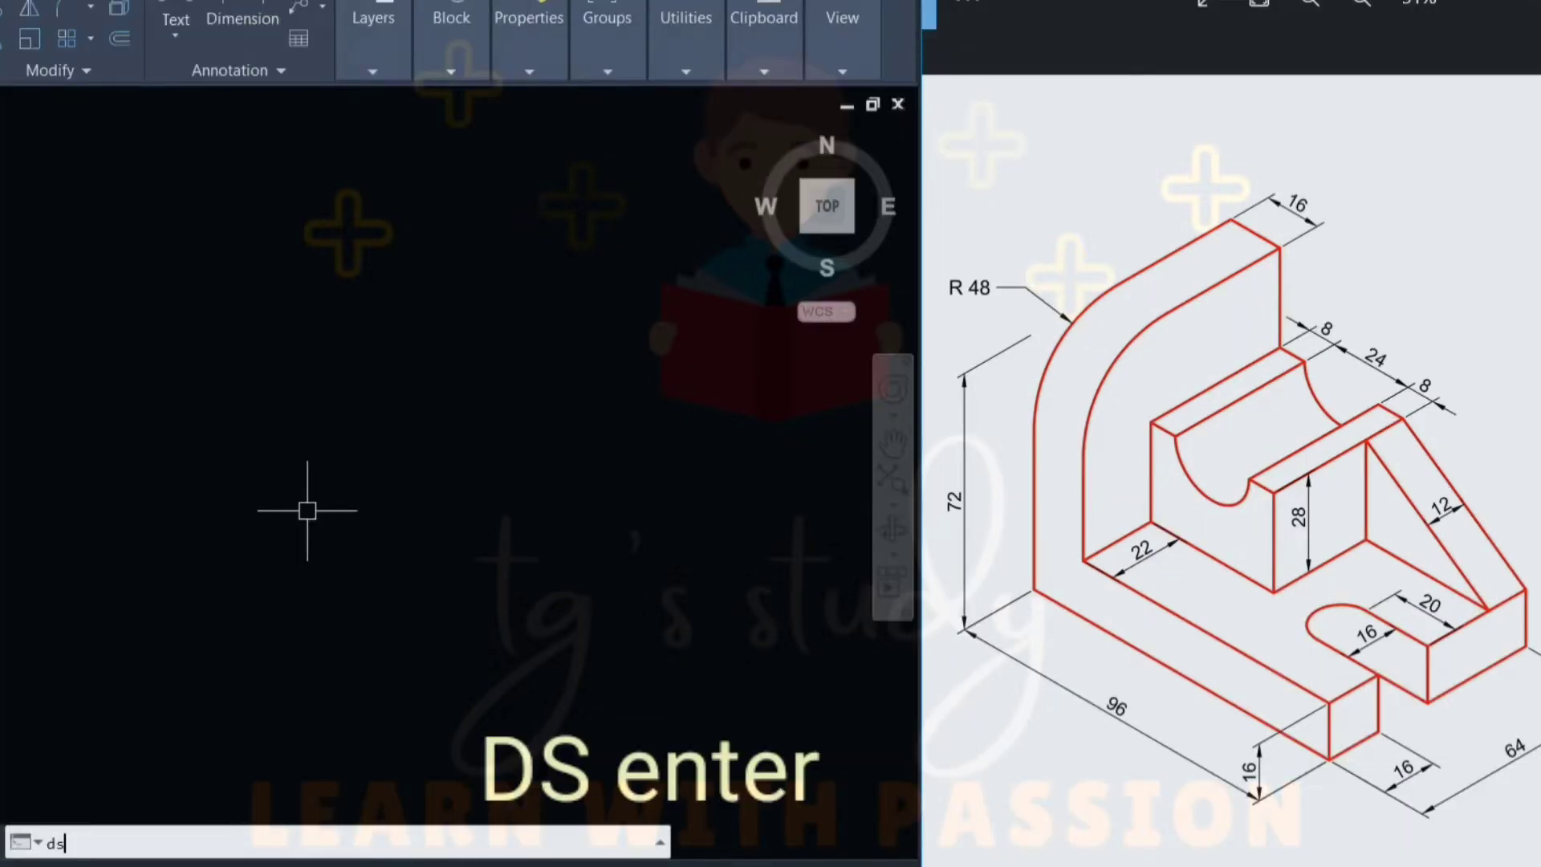
{"action": "type", "text": "s"}
{"action": "key", "text": "Return"}
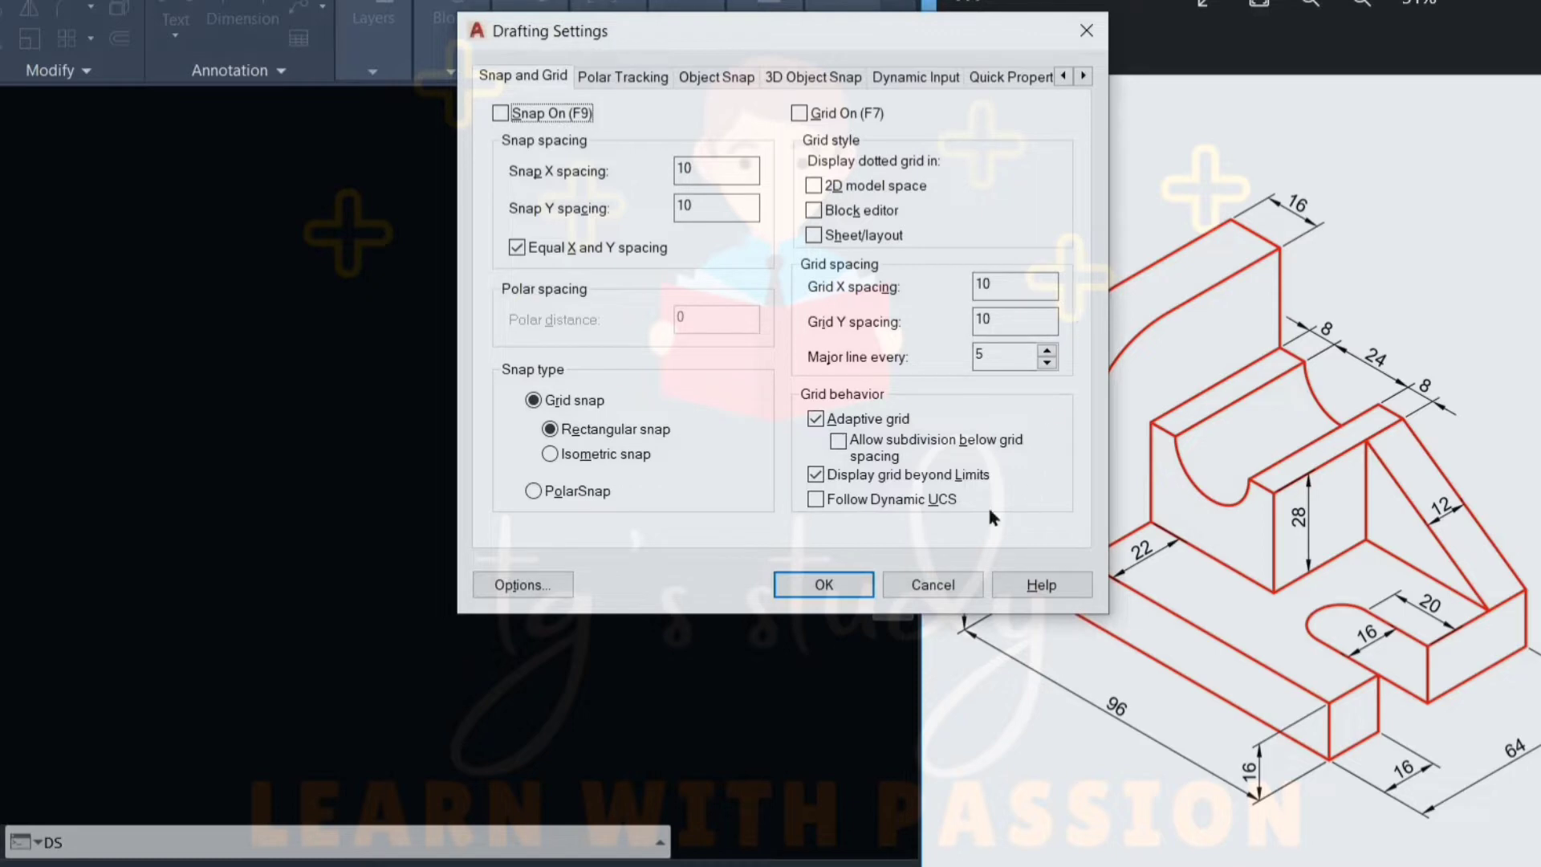
{"action": "left_click", "coordinate": [522, 77]}
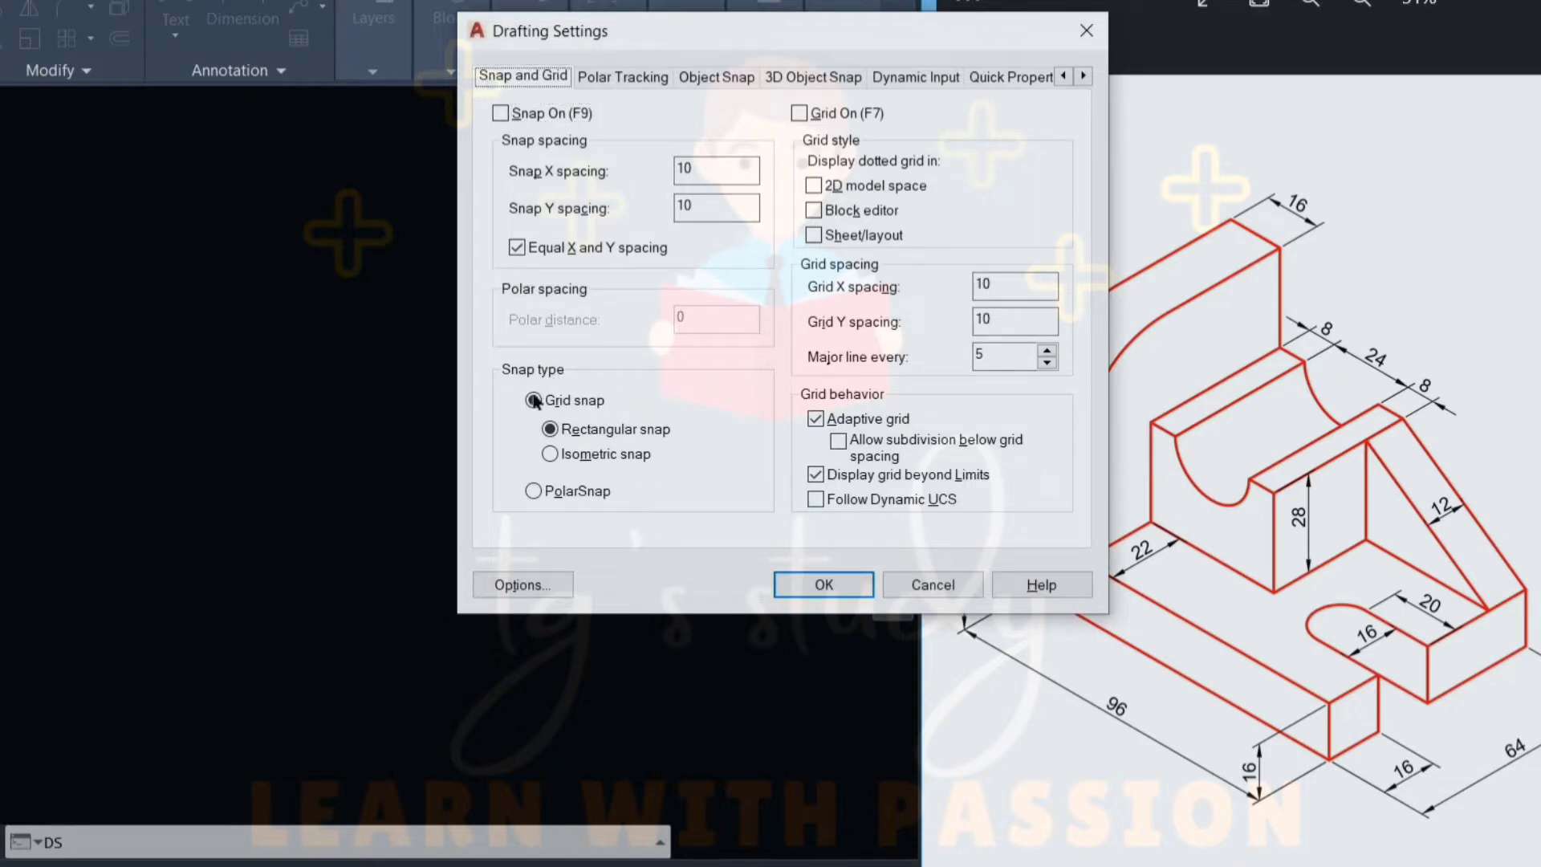
{"action": "left_click", "coordinate": [625, 457]}
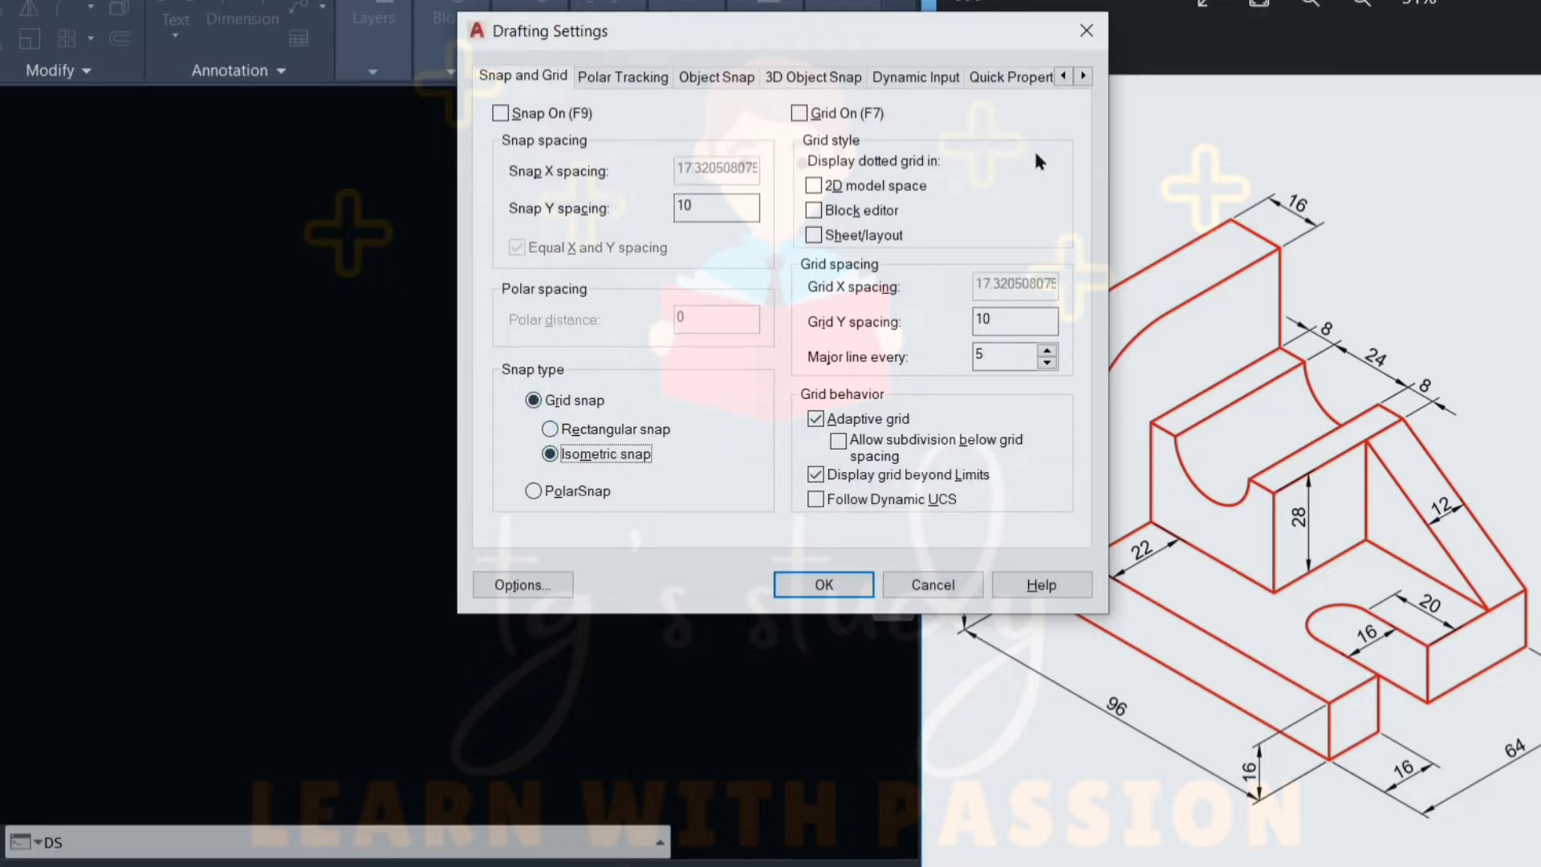
{"action": "left_click", "coordinate": [824, 585]}
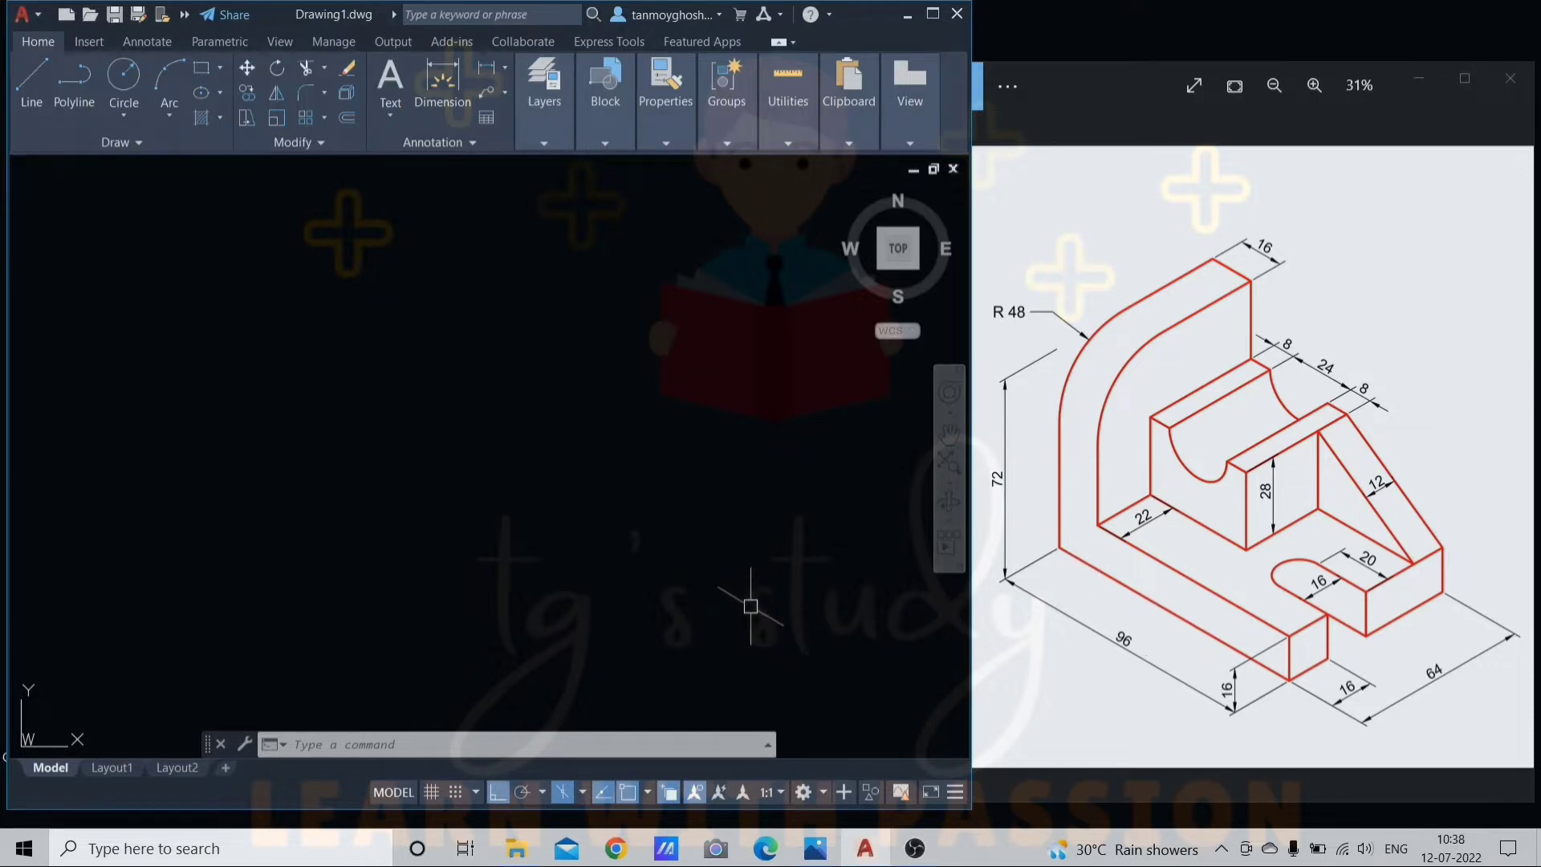
Draw the bracket's outer side profile: a 96-unit base edge running at 150°, continued by a 72-unit vertical edge upward.
{"action": "type", "text": "l"}
{"action": "key", "text": "Return"}
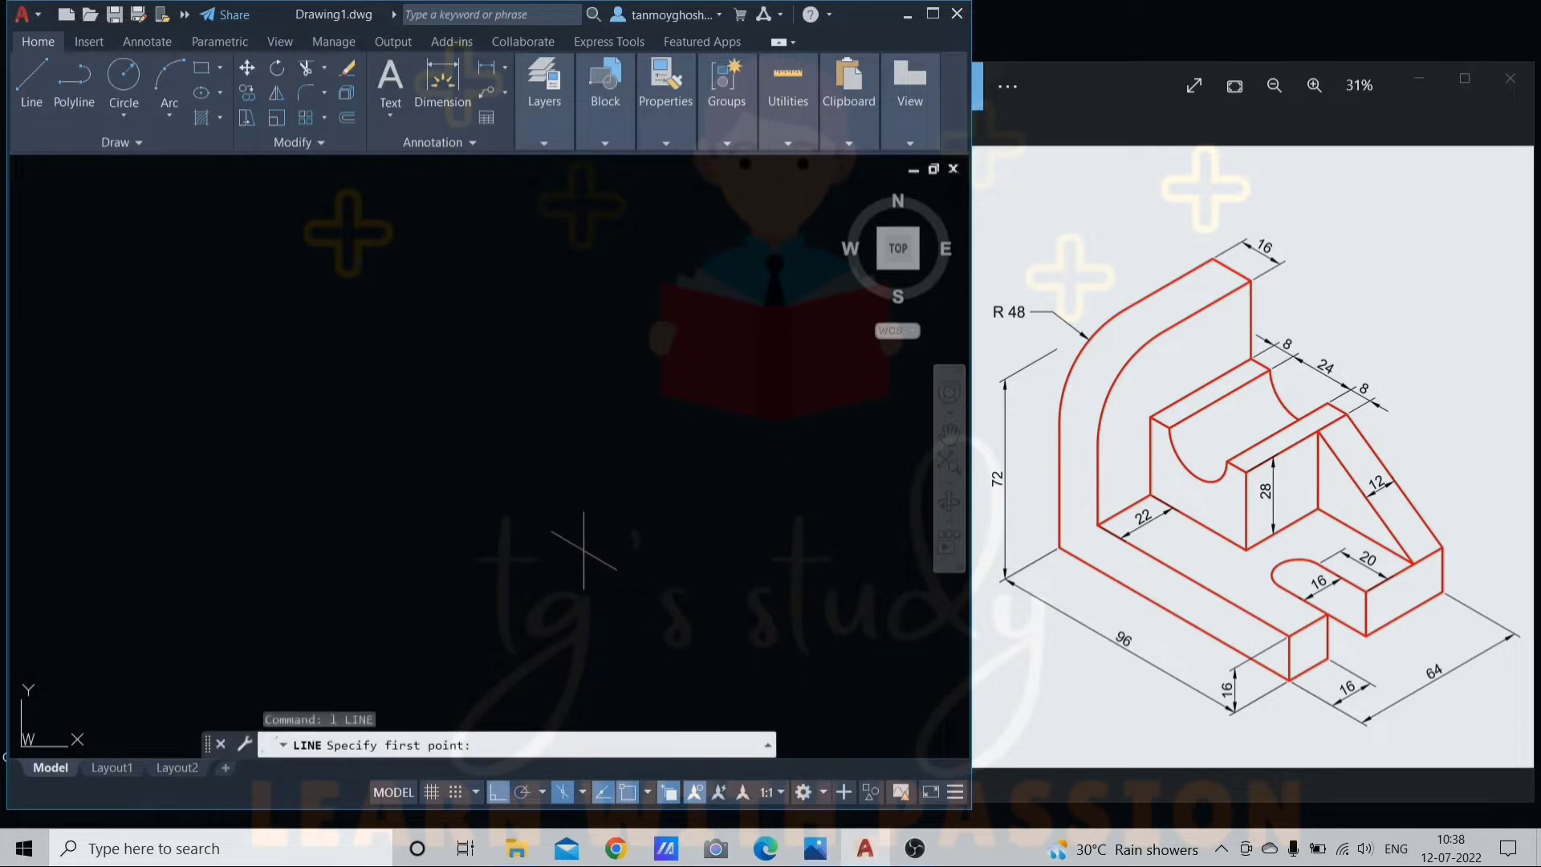
{"action": "left_click", "coordinate": [583, 551]}
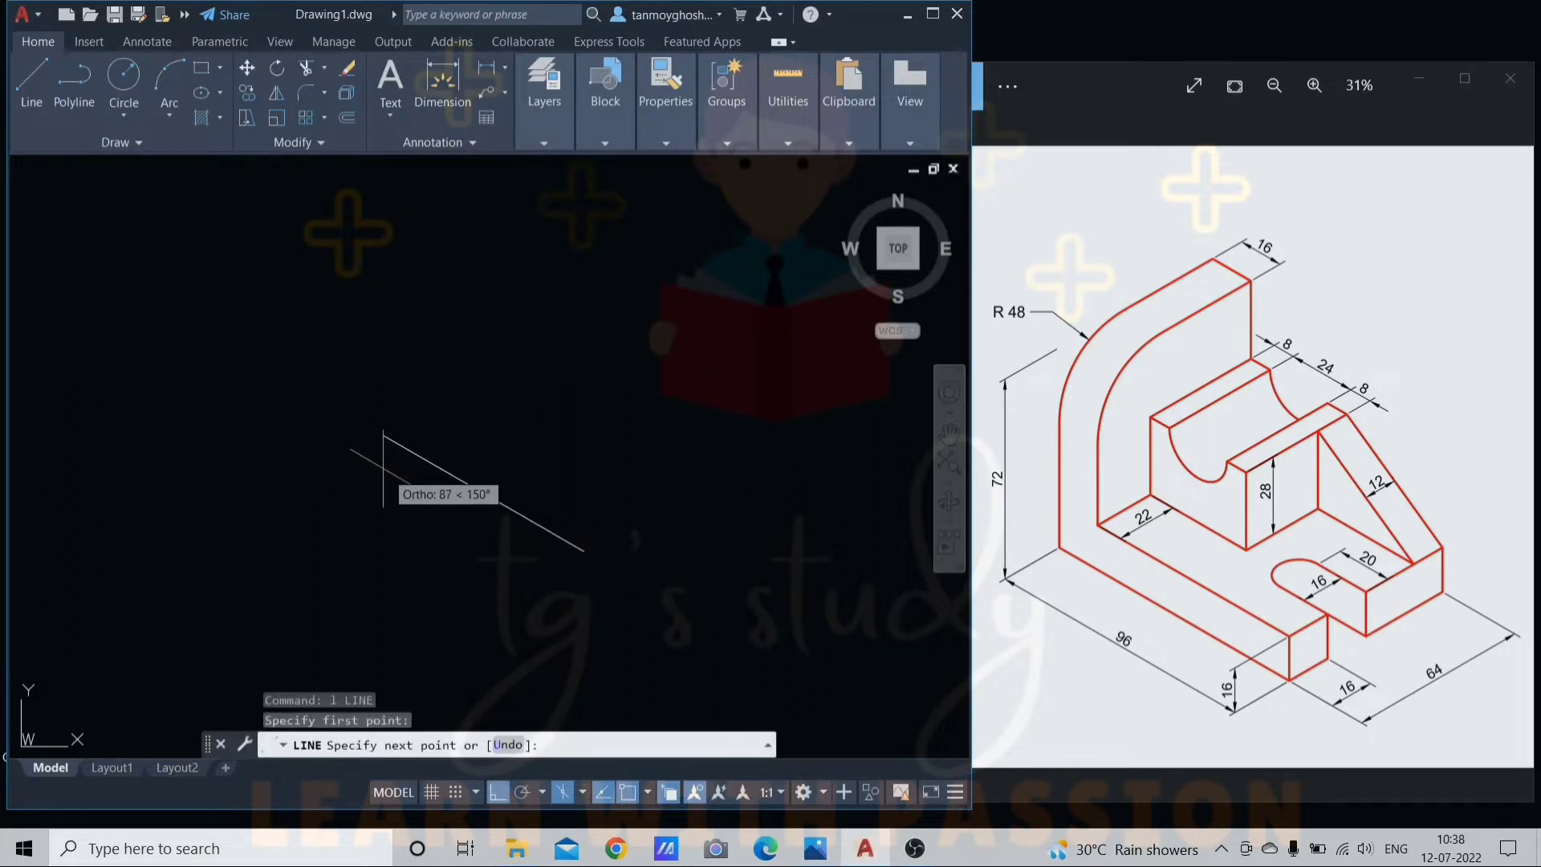
{"action": "type", "text": "96"}
{"action": "key", "text": "Return"}
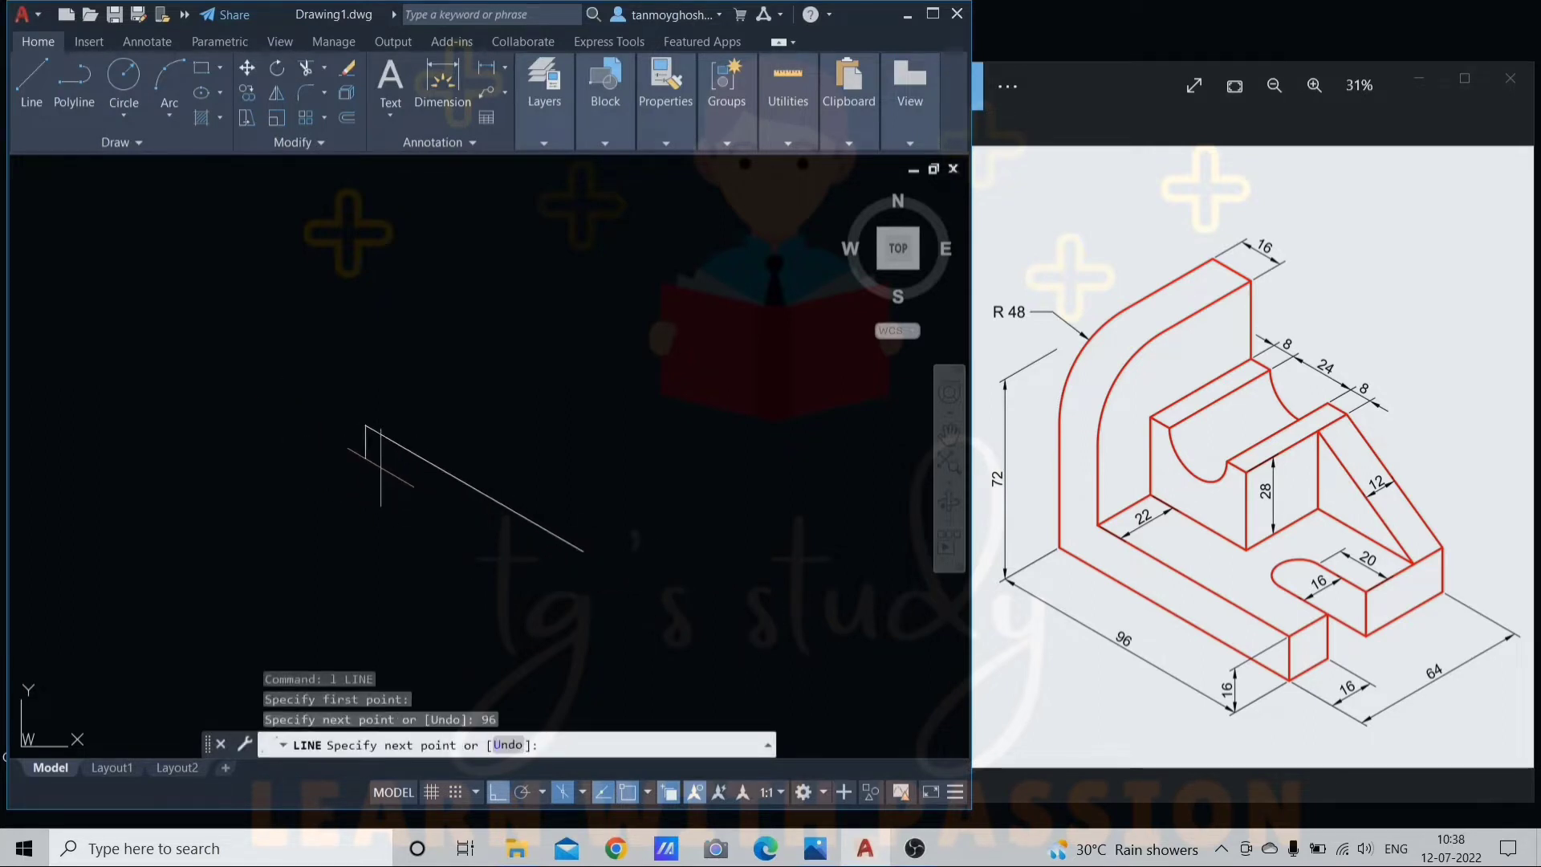
{"action": "middle_click_drag", "start_coordinate": [384, 277], "coordinate": [366, 337]}
{"action": "type", "text": "72"}
{"action": "key", "text": "Return"}
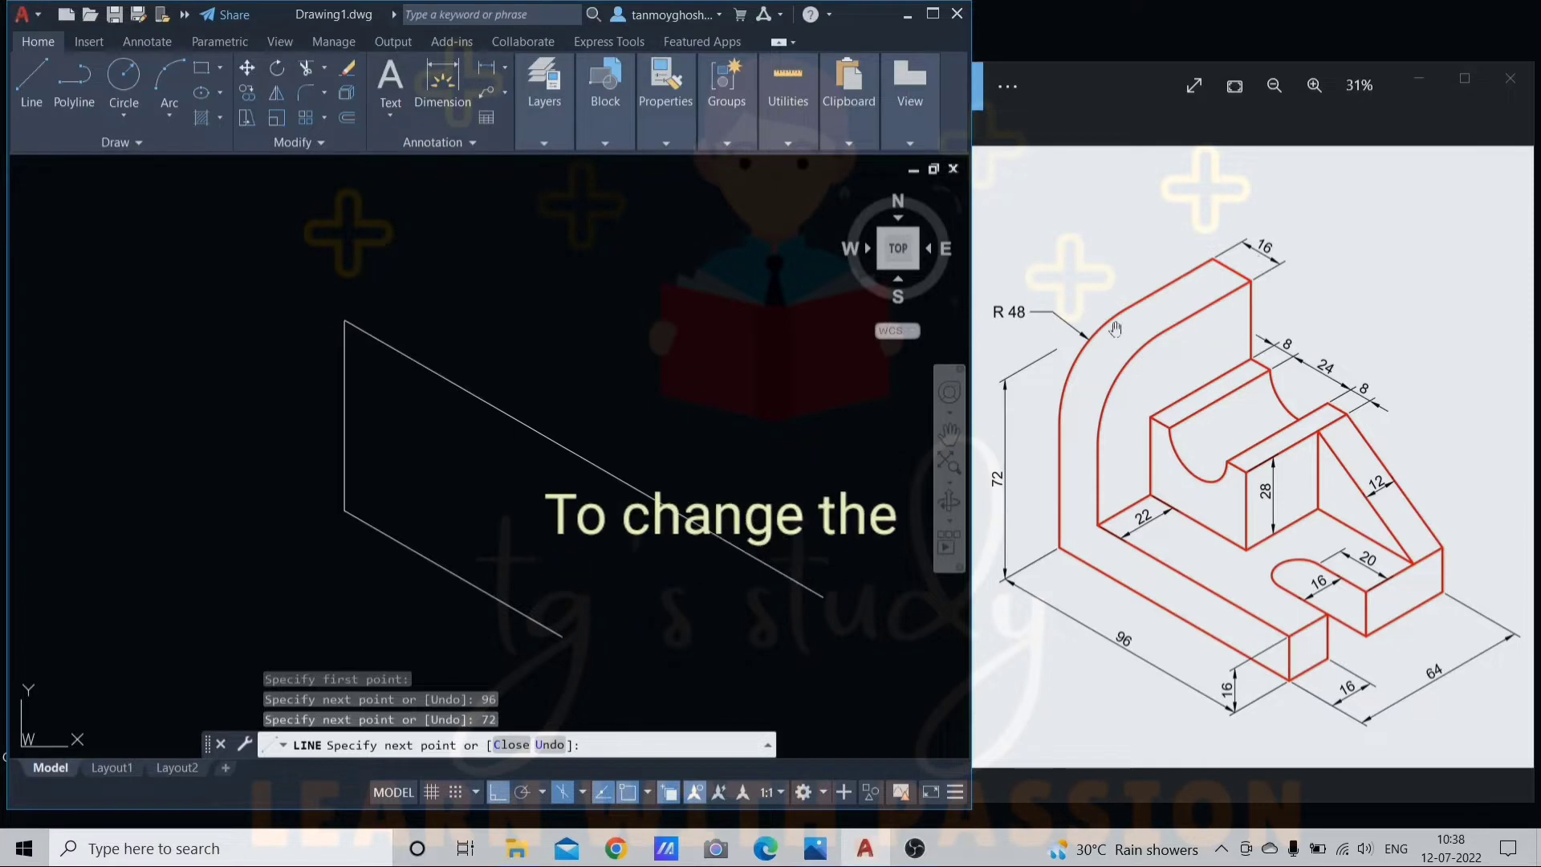
On the top isoplane, continue the outline with a 64-unit receding edge, a 16-unit thickness edge and a parallel 64-unit edge back.
{"action": "key", "text": "F5"}
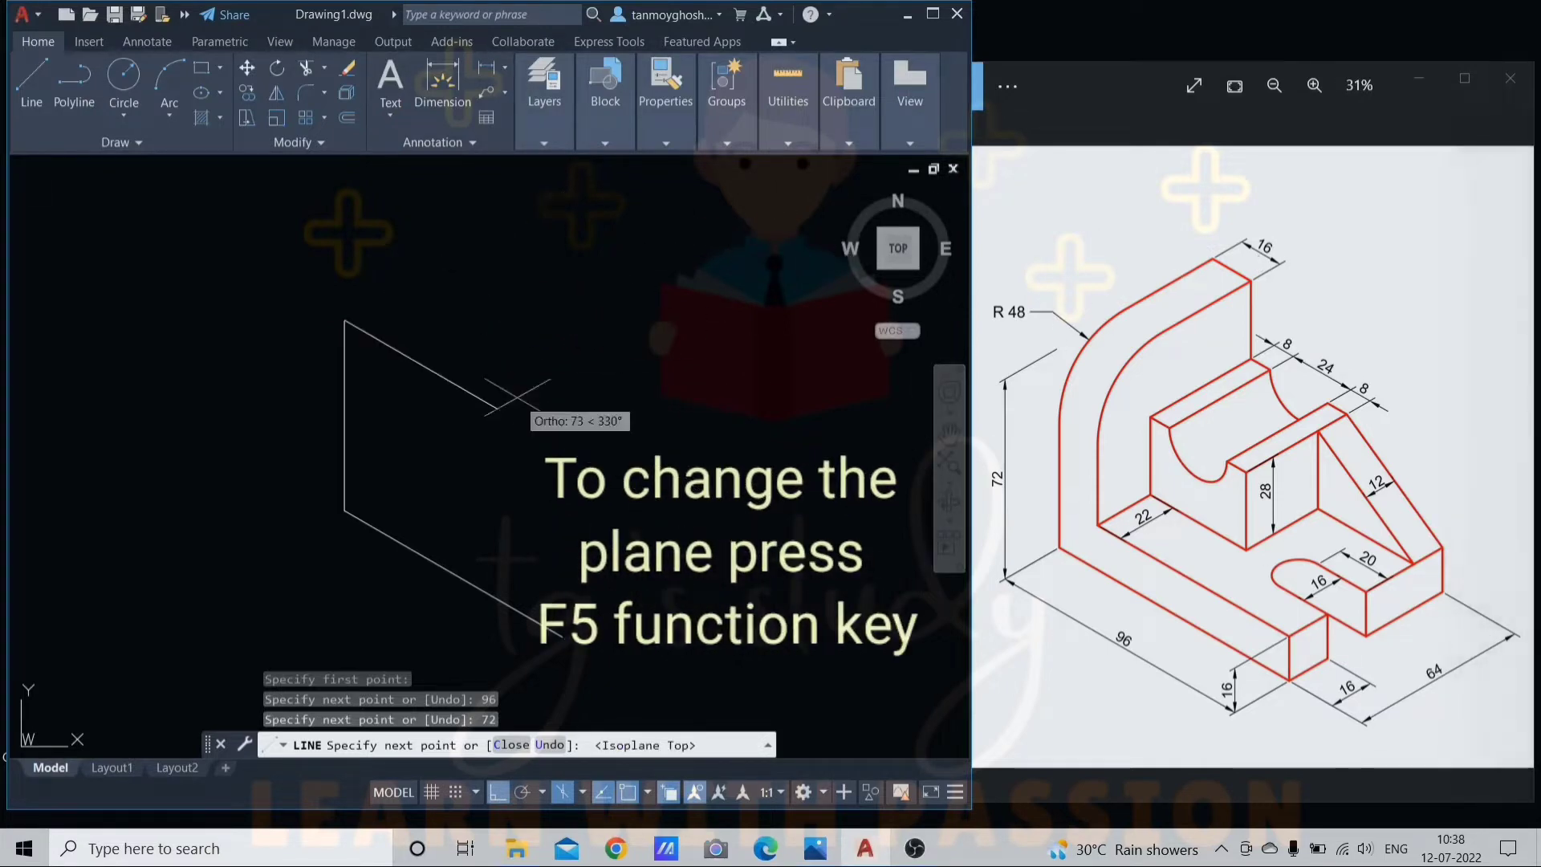
{"action": "key", "text": "Return"}
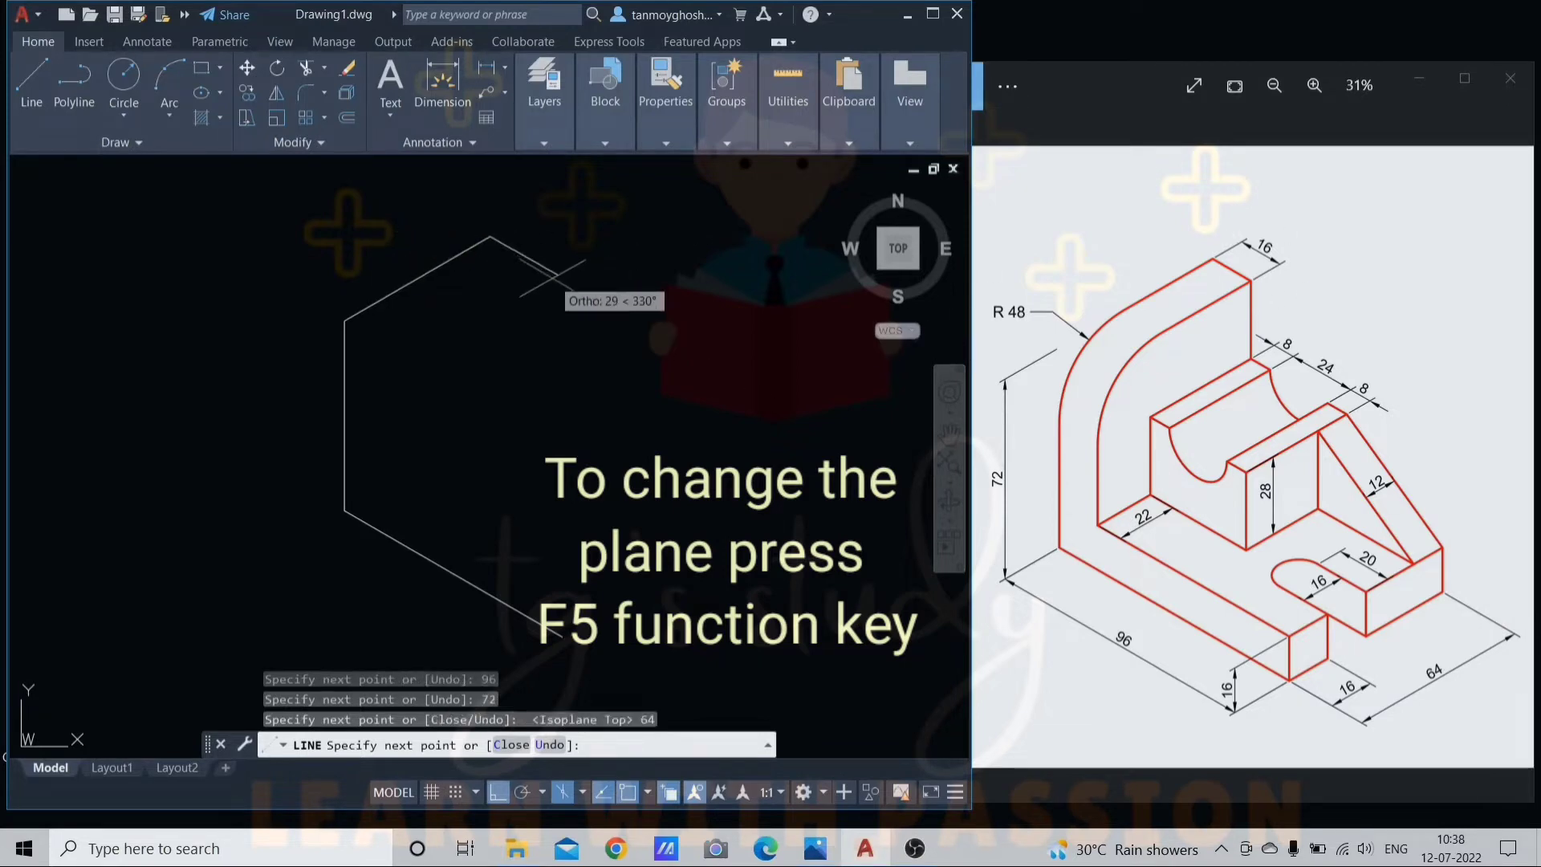
{"action": "type", "text": "16"}
{"action": "key", "text": "Return"}
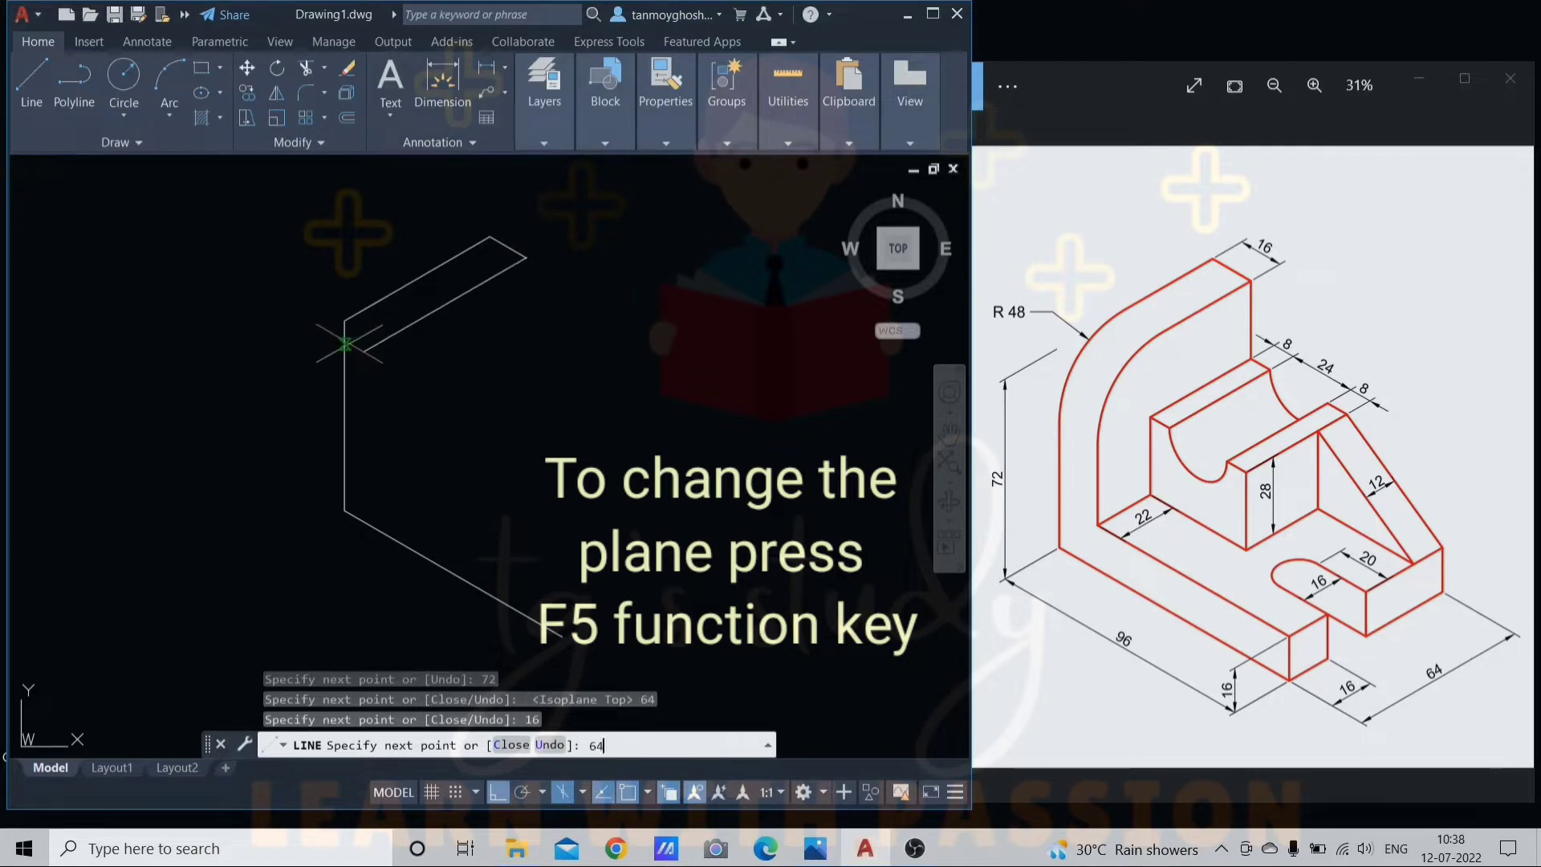
{"action": "key", "text": "Return"}
On the right isoplane, draw the inner vertical edge down towards the base edge and end the line.
{"action": "key", "text": "F5"}
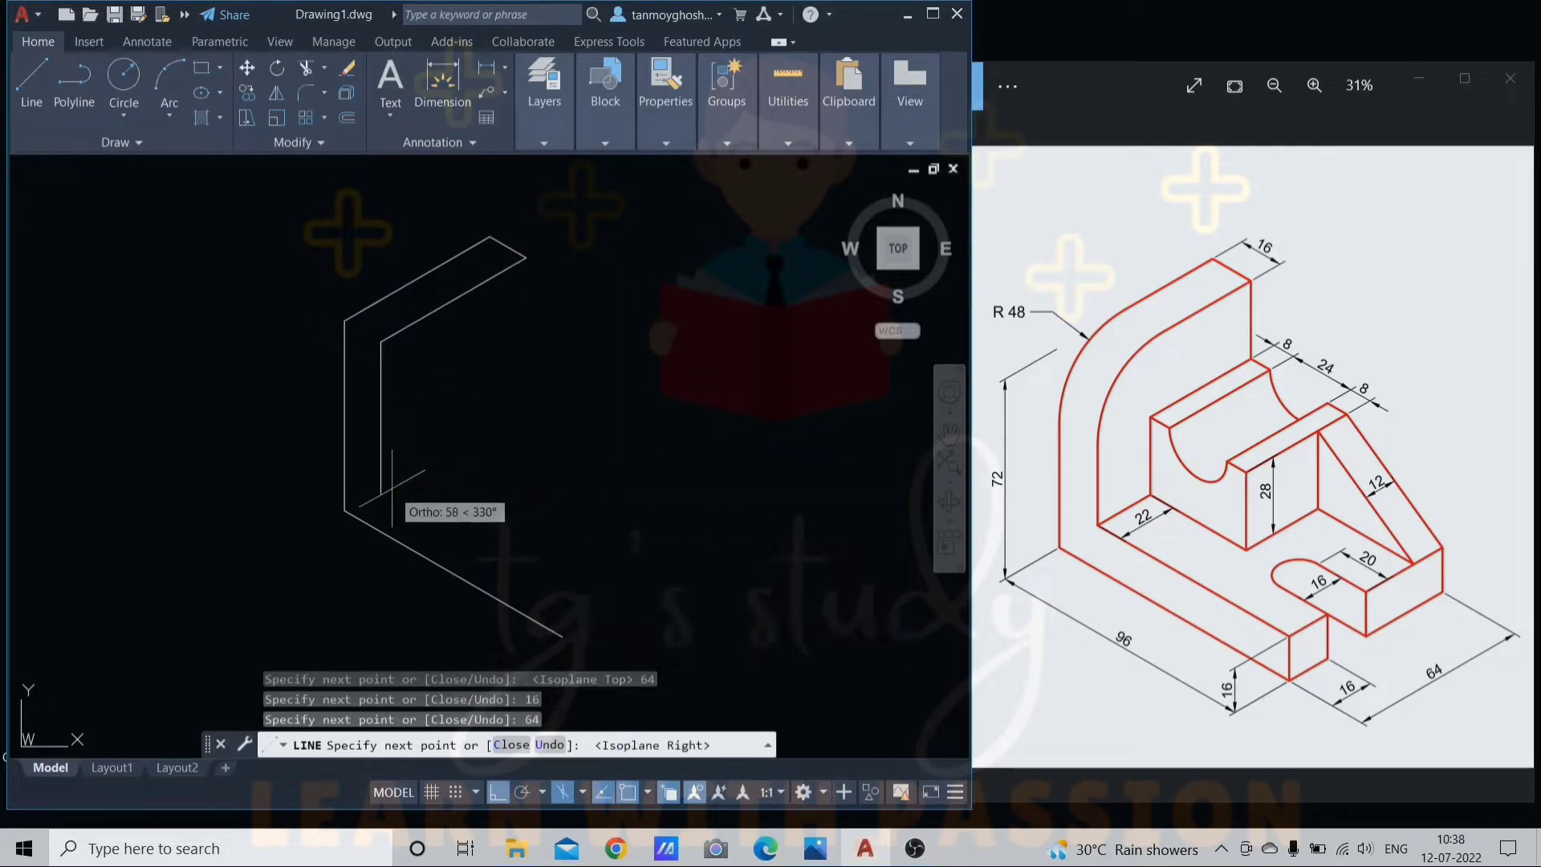
{"action": "scroll", "coordinate": [377, 491], "scroll_direction": "up", "scroll_amount": 3}
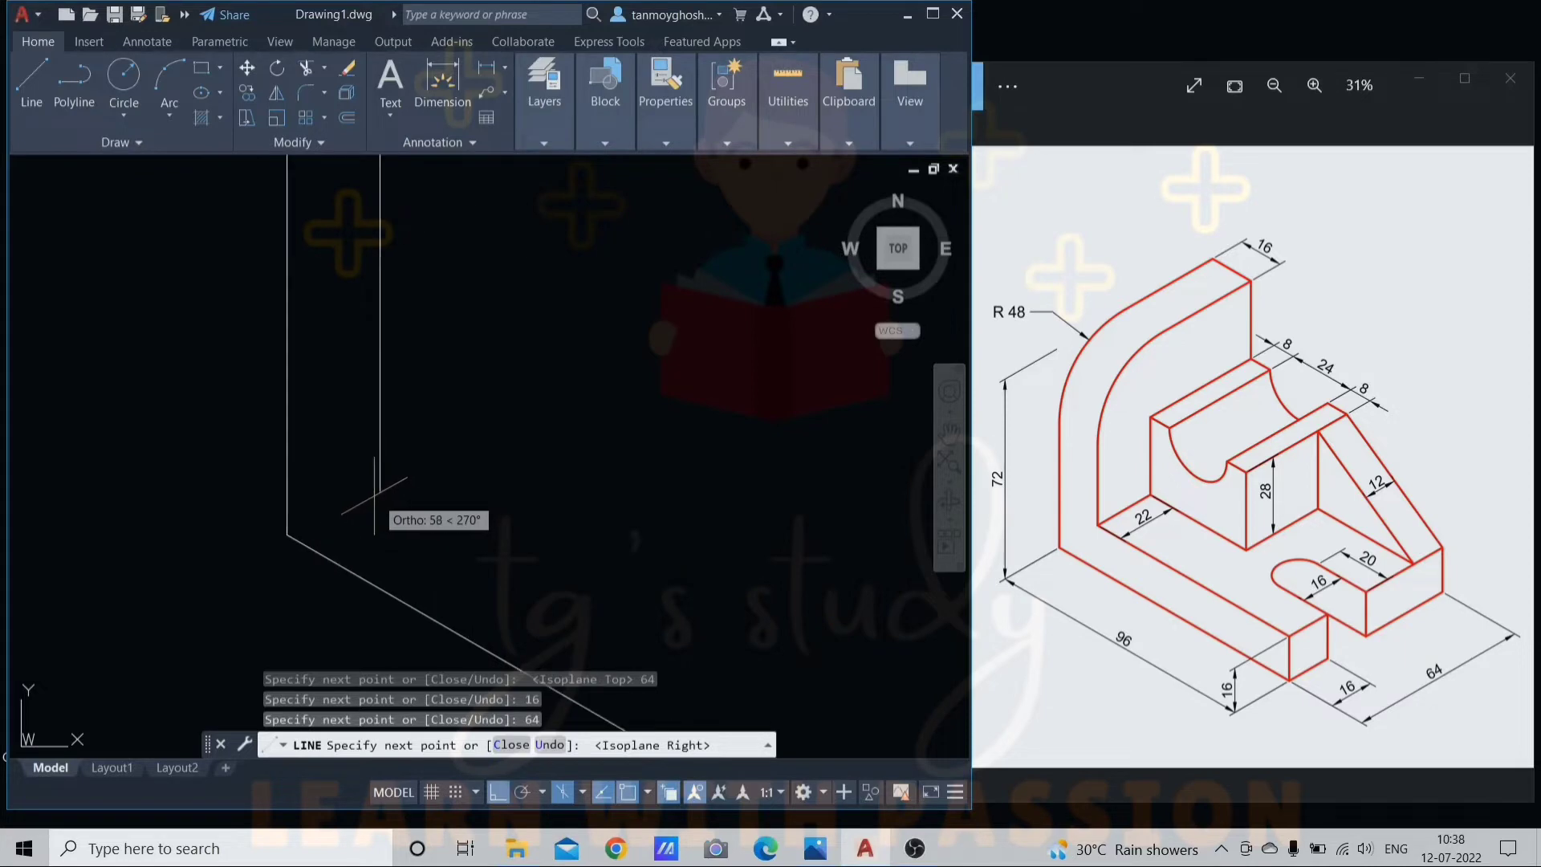
{"action": "key", "text": "Escape"}
{"action": "scroll", "coordinate": [421, 430], "scroll_direction": "down", "scroll_amount": 4}
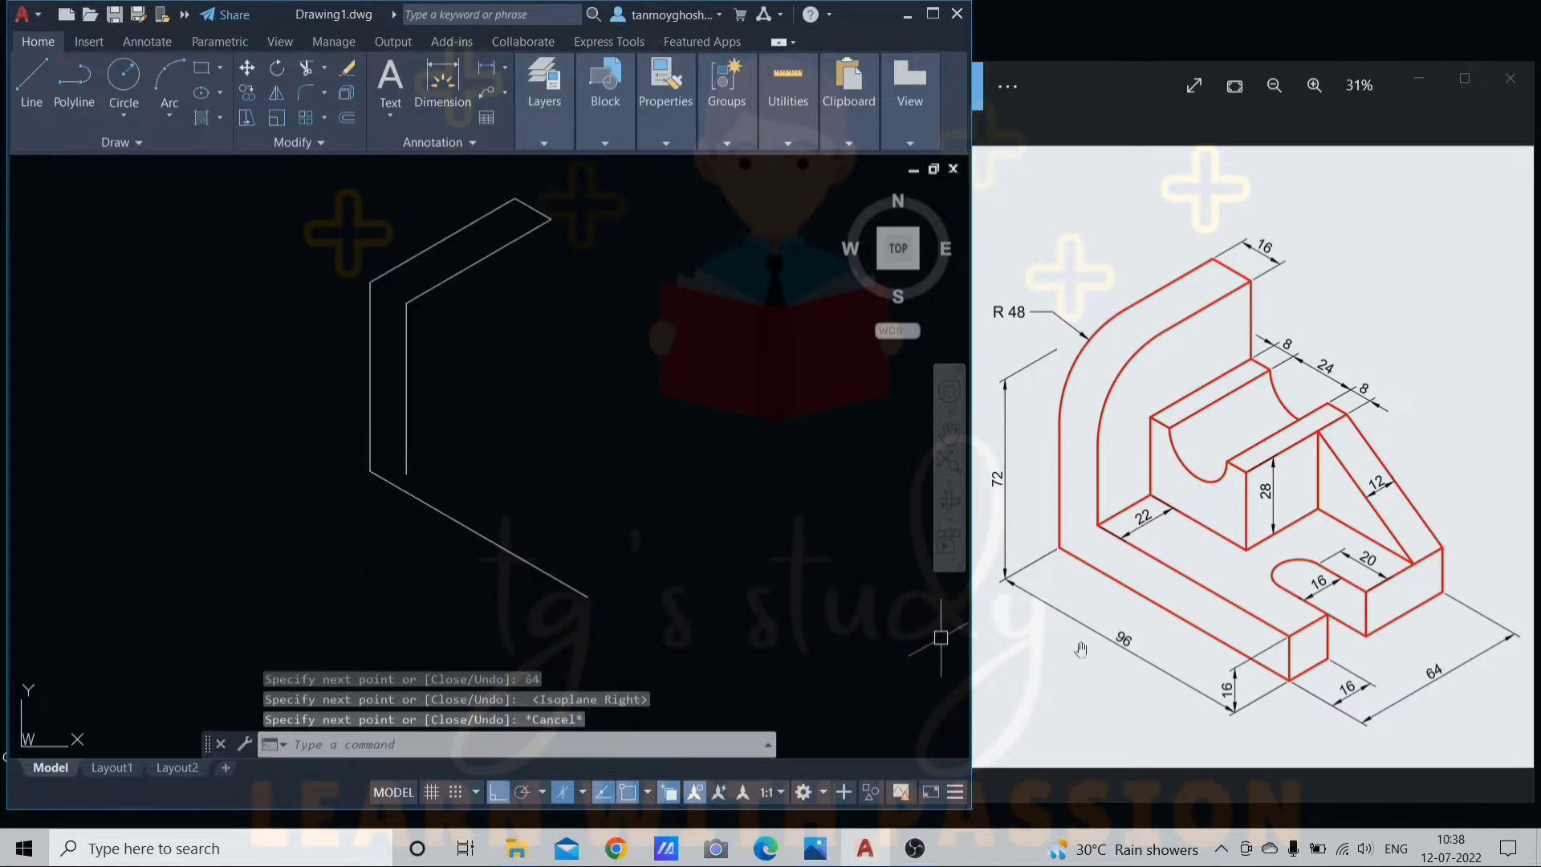
Draw a 16-unit vertical edge up from the base edge's free end, then a line at 150° back past the inner vertical edge.
{"action": "type", "text": "l"}
{"action": "key", "text": "Return"}
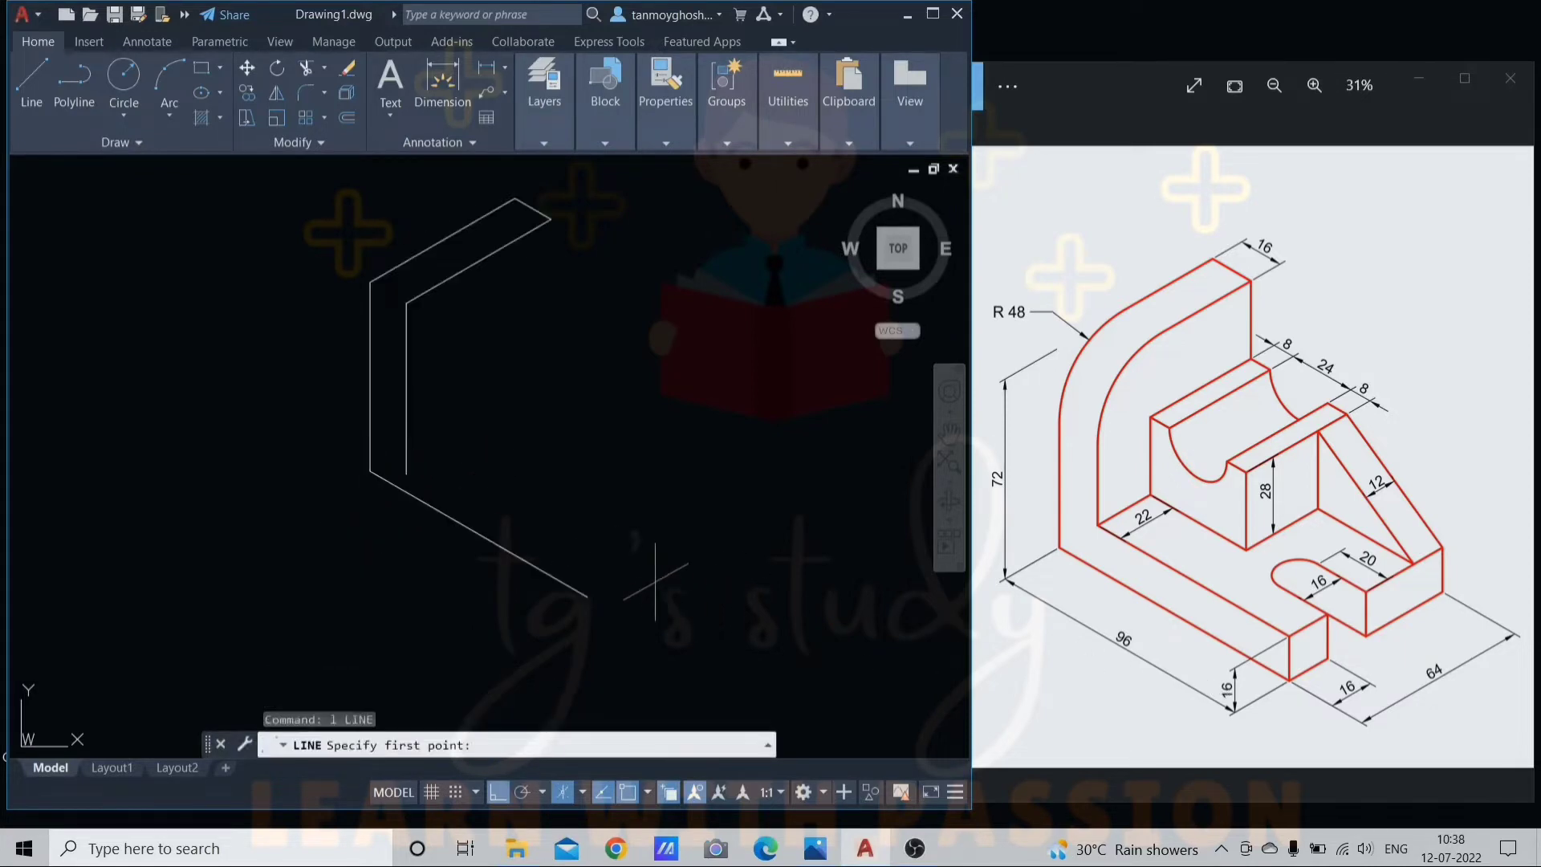
{"action": "left_click", "coordinate": [587, 596]}
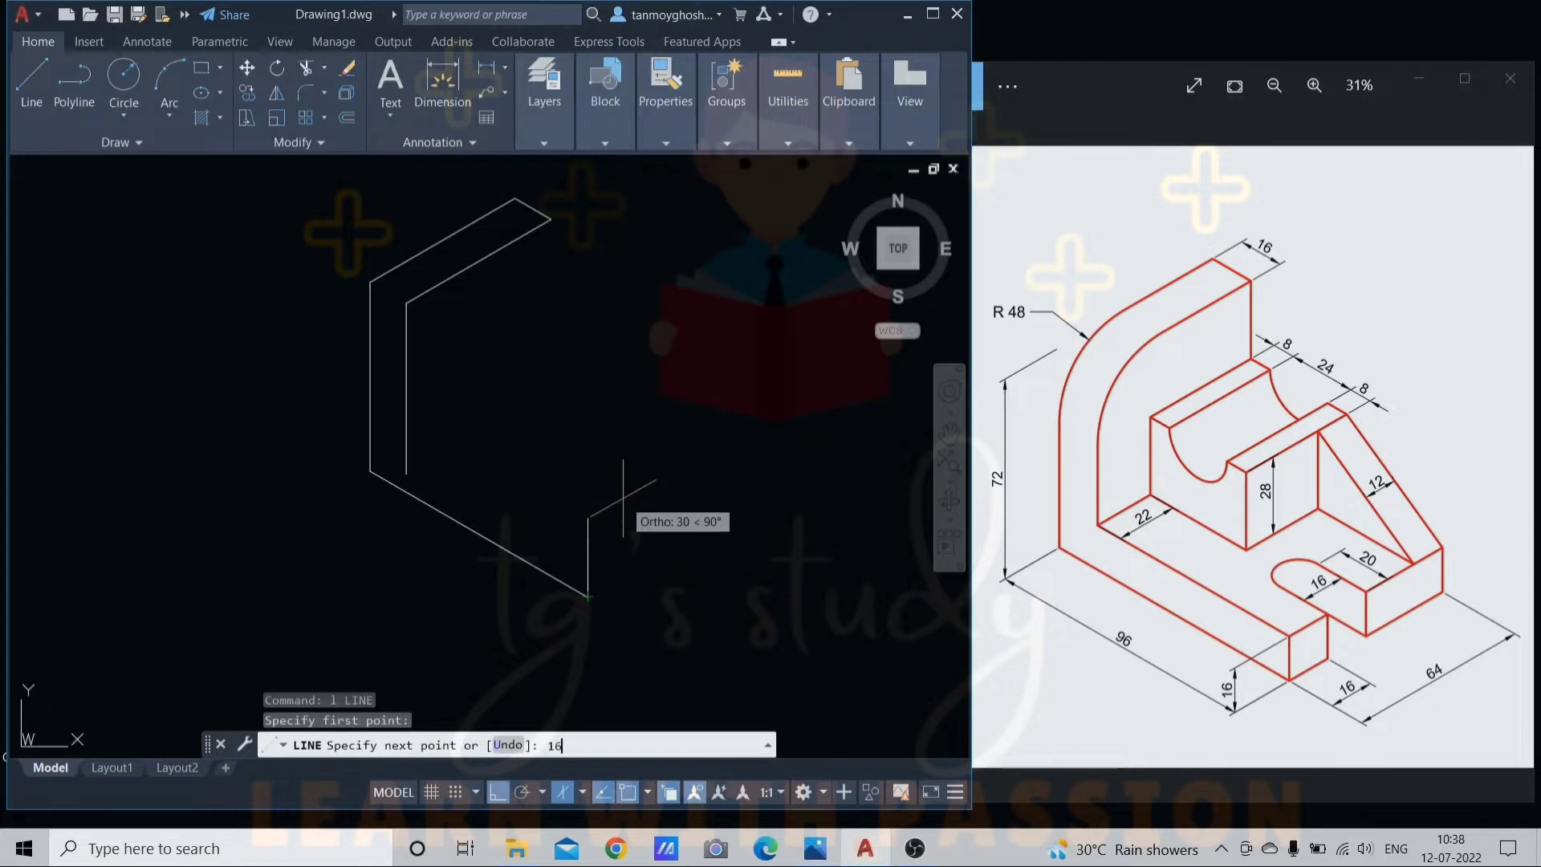
{"action": "key", "text": "Return"}
{"action": "key", "text": "F5"}
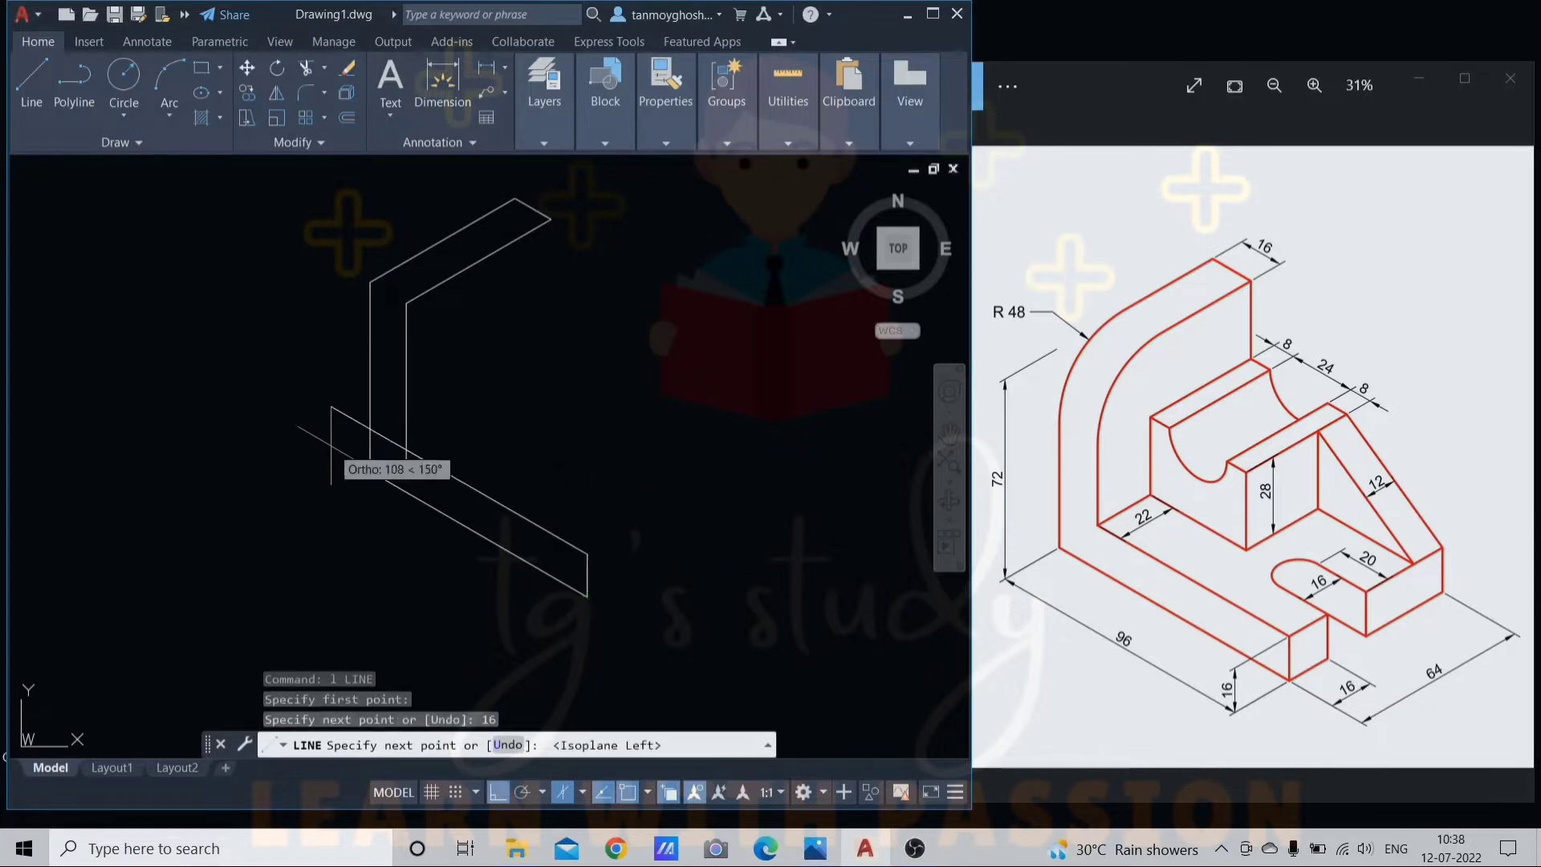
{"action": "scroll", "coordinate": [328, 433], "scroll_direction": "up", "scroll_amount": 4}
{"action": "left_click", "coordinate": [467, 464]}
{"action": "key", "text": "Escape"}
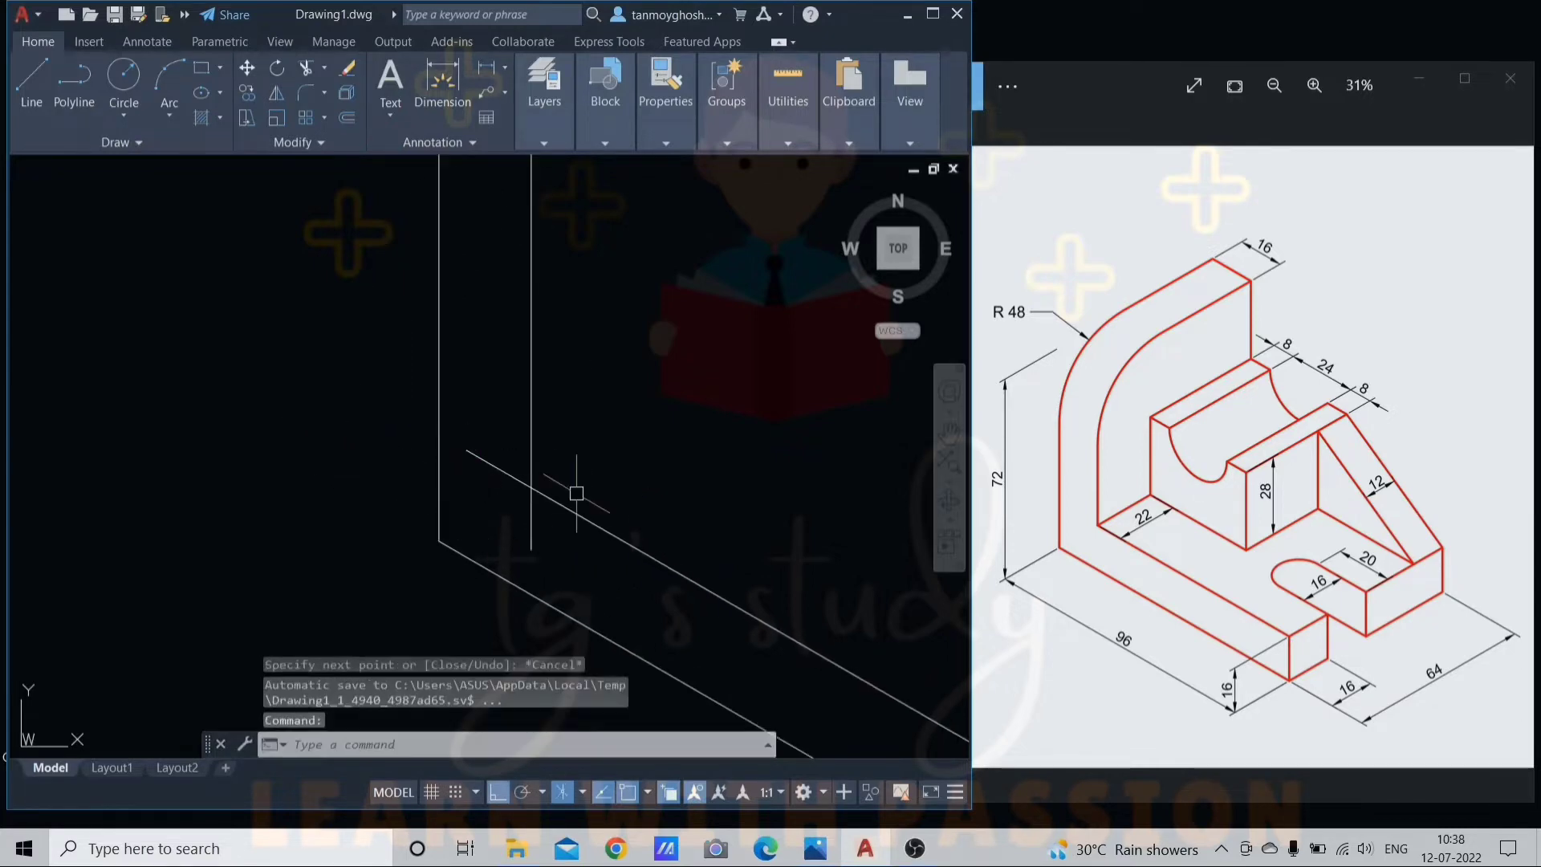
Trim the overhanging line ends where the inner vertical edge meets the upper base line.
{"action": "type", "text": "tr"}
{"action": "key", "text": "Return"}
{"action": "left_click", "coordinate": [531, 520]}
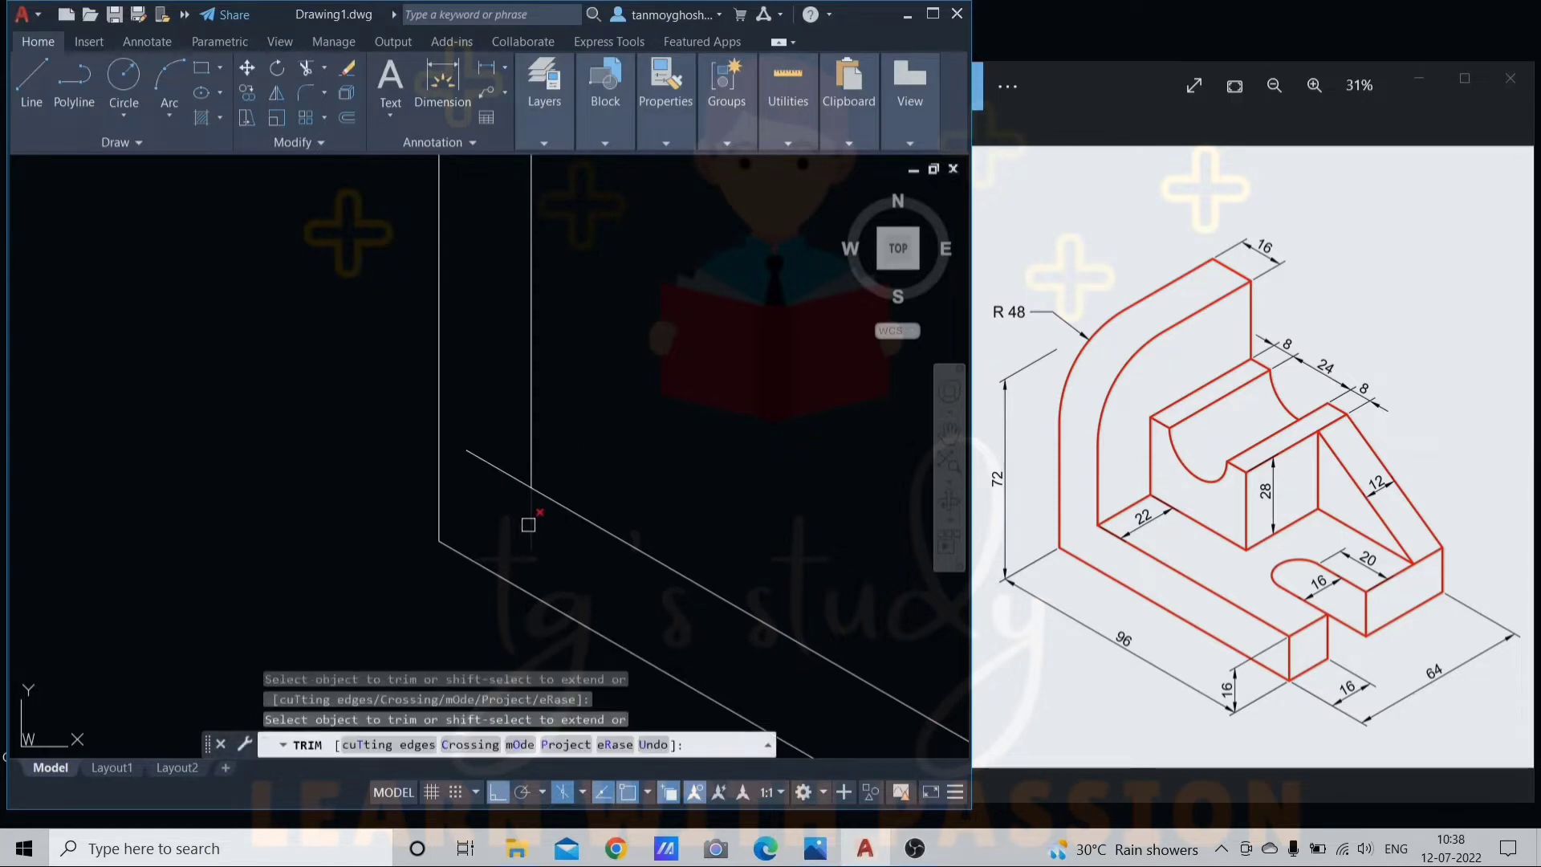
{"action": "scroll", "coordinate": [491, 469], "scroll_direction": "down", "scroll_amount": 5}
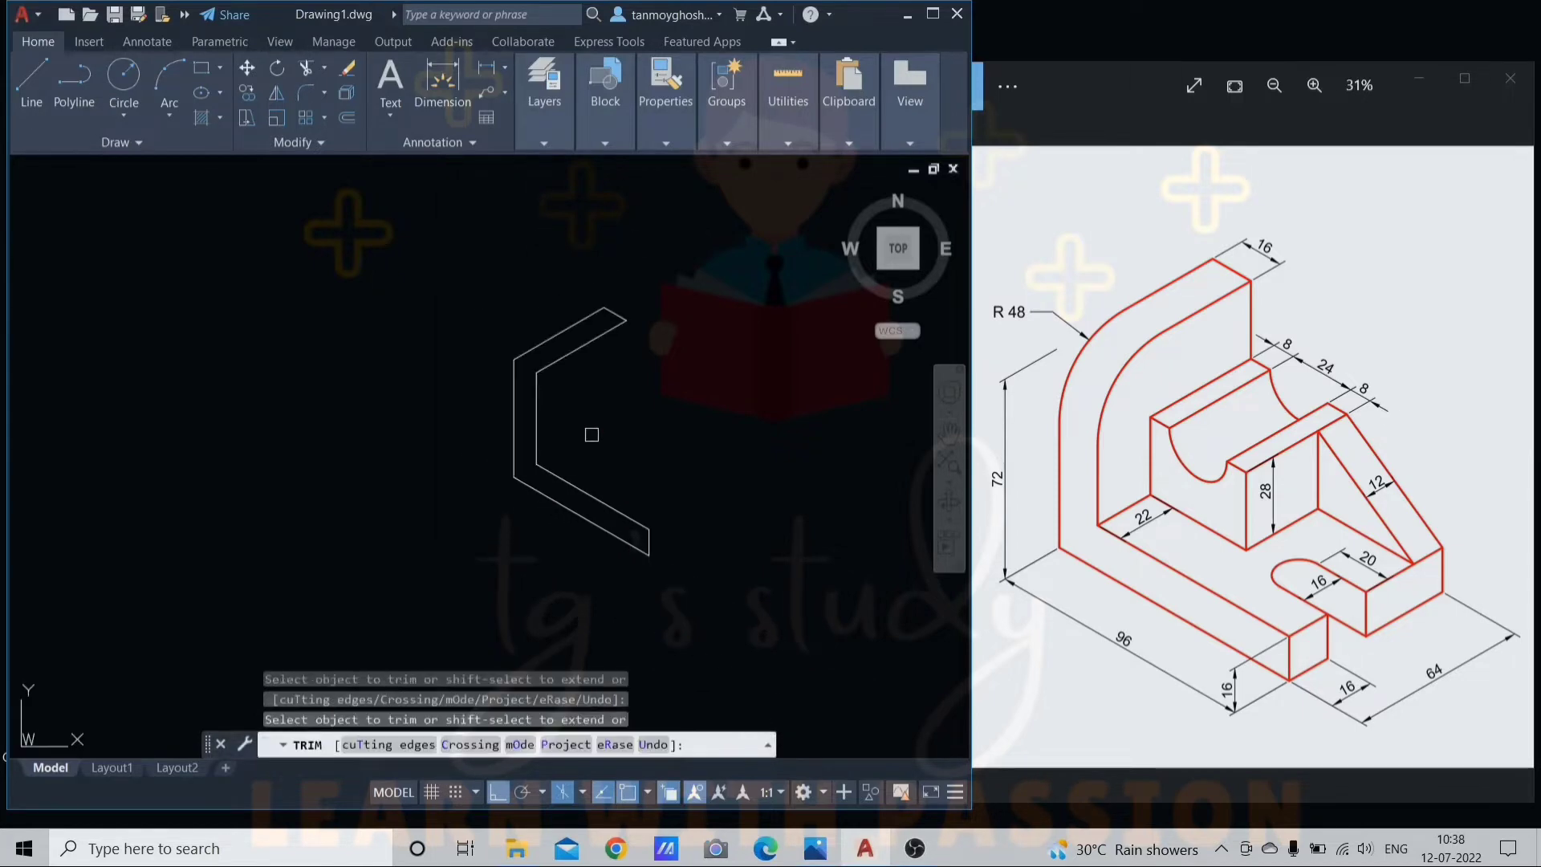
{"action": "key", "text": "Escape"}
{"action": "key", "text": "Escape"}
{"action": "key", "text": "Escape"}
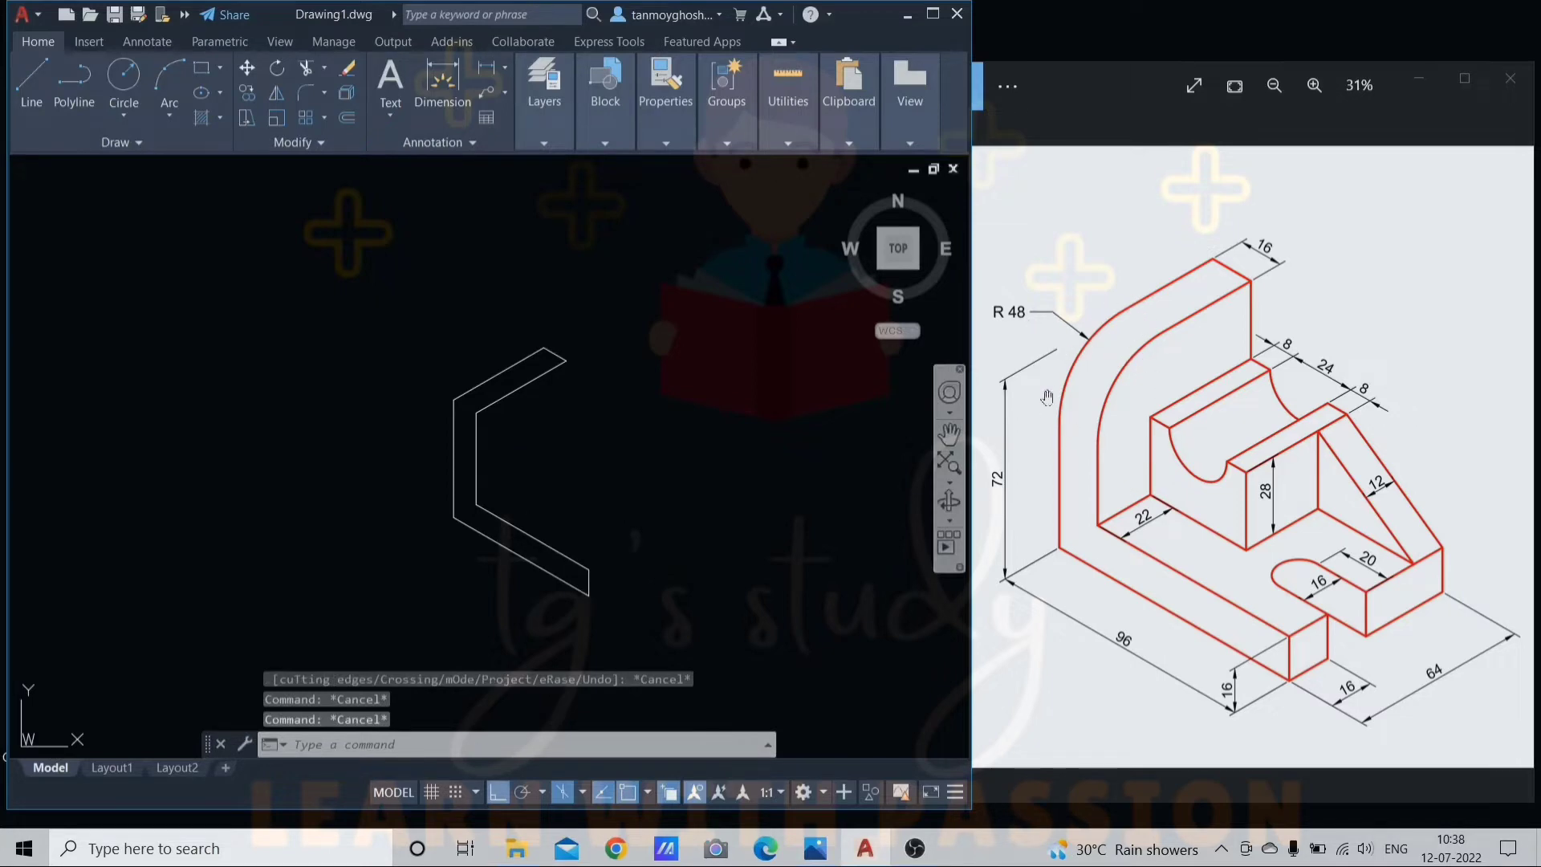
Fillet the upper corner of the inner outline with a radius of 48.
{"action": "scroll", "coordinate": [509, 419], "scroll_direction": "up", "scroll_amount": 2}
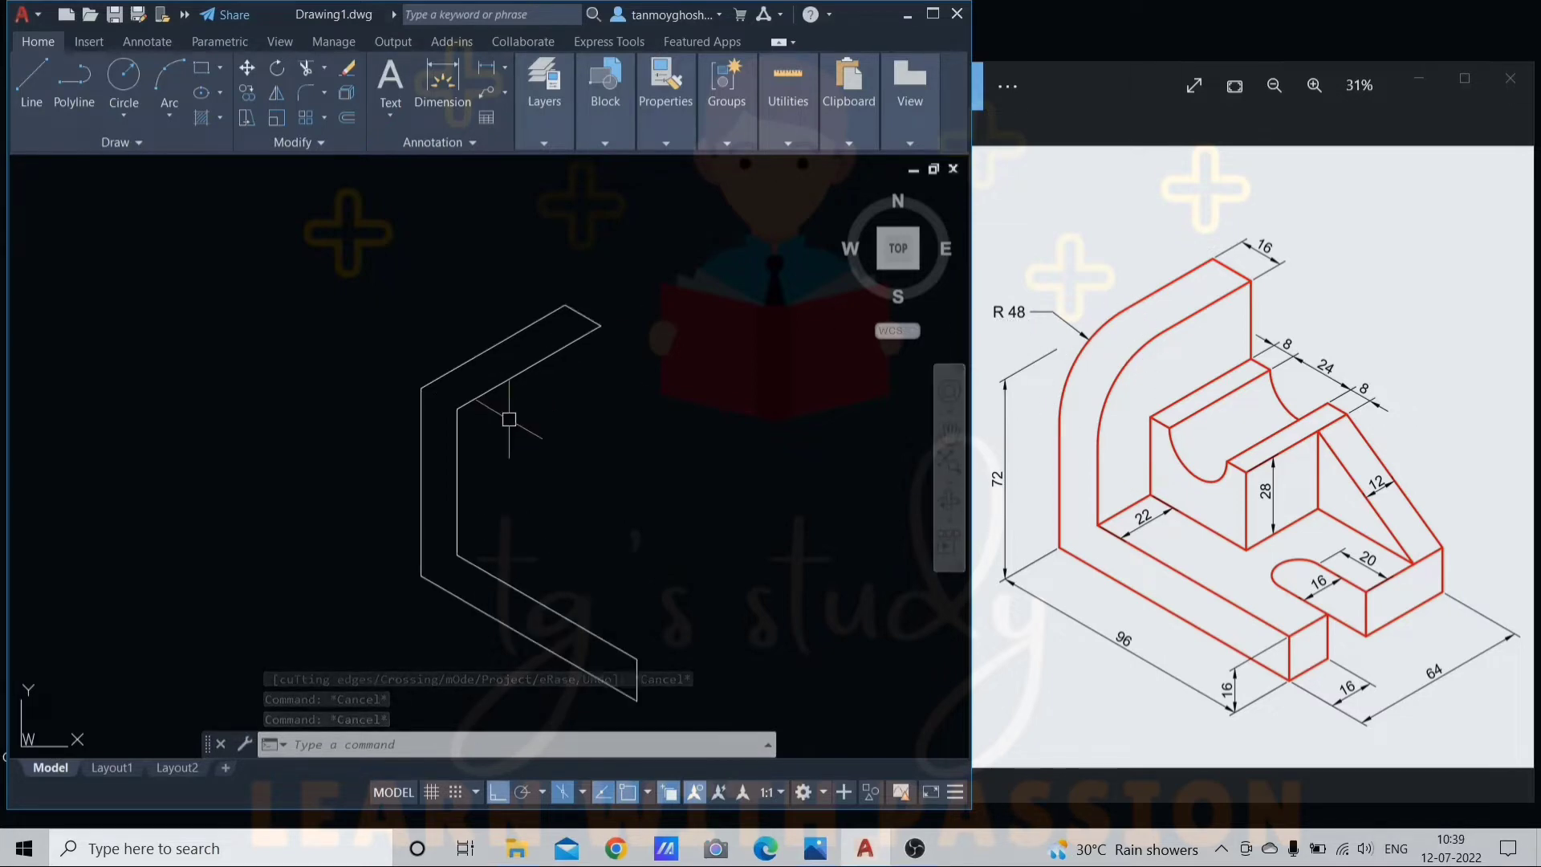
{"action": "middle_click_drag", "start_coordinate": [592, 425], "coordinate": [579, 430]}
{"action": "key", "text": "Escape"}
{"action": "key", "text": "Escape"}
{"action": "key", "text": "Escape"}
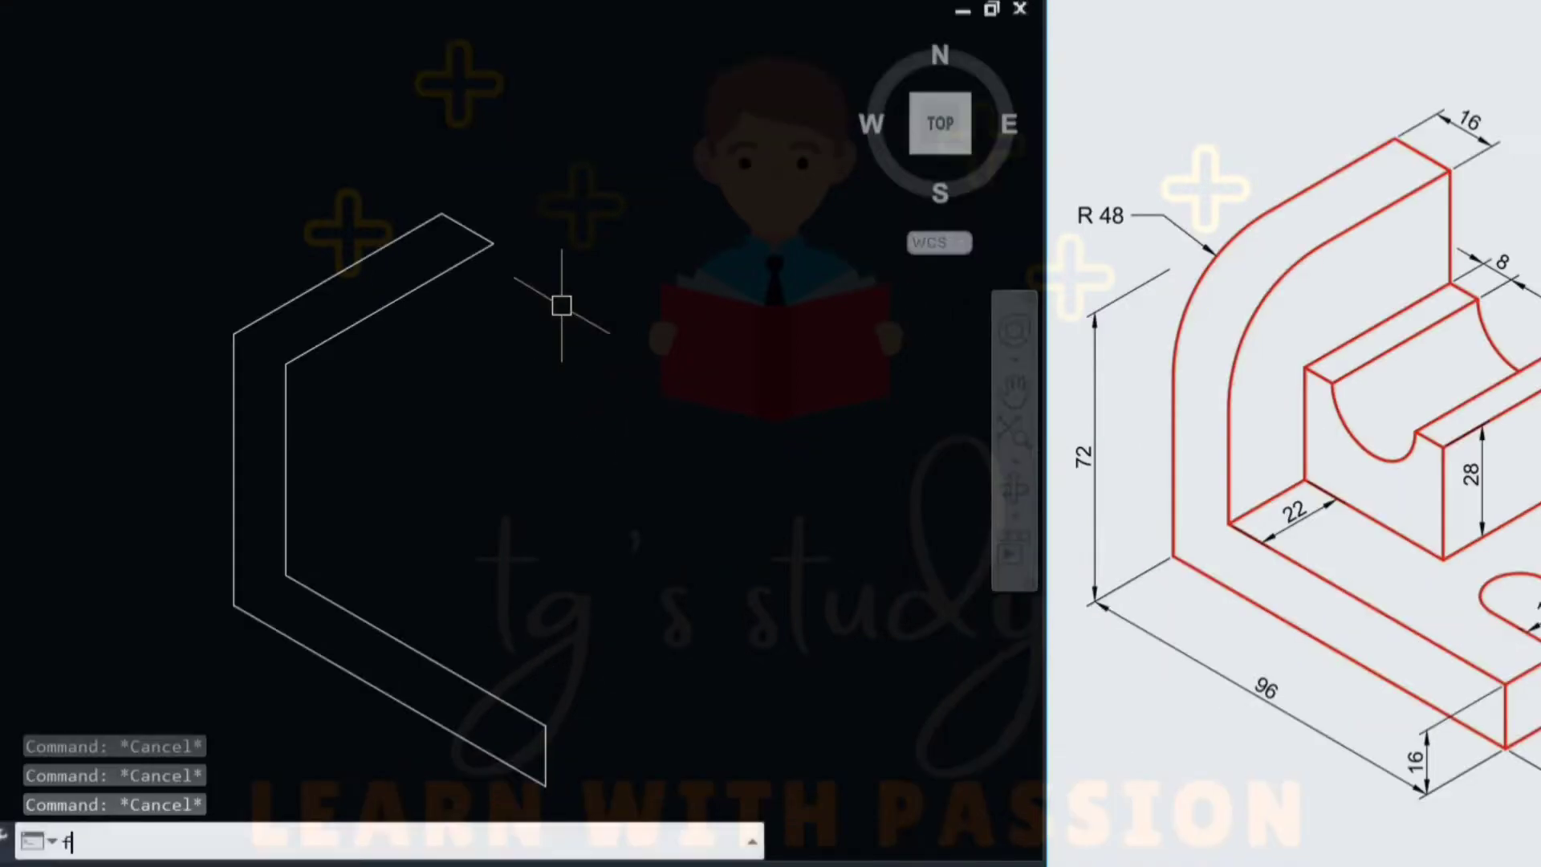
{"action": "type", "text": "f"}
{"action": "key", "text": "Return"}
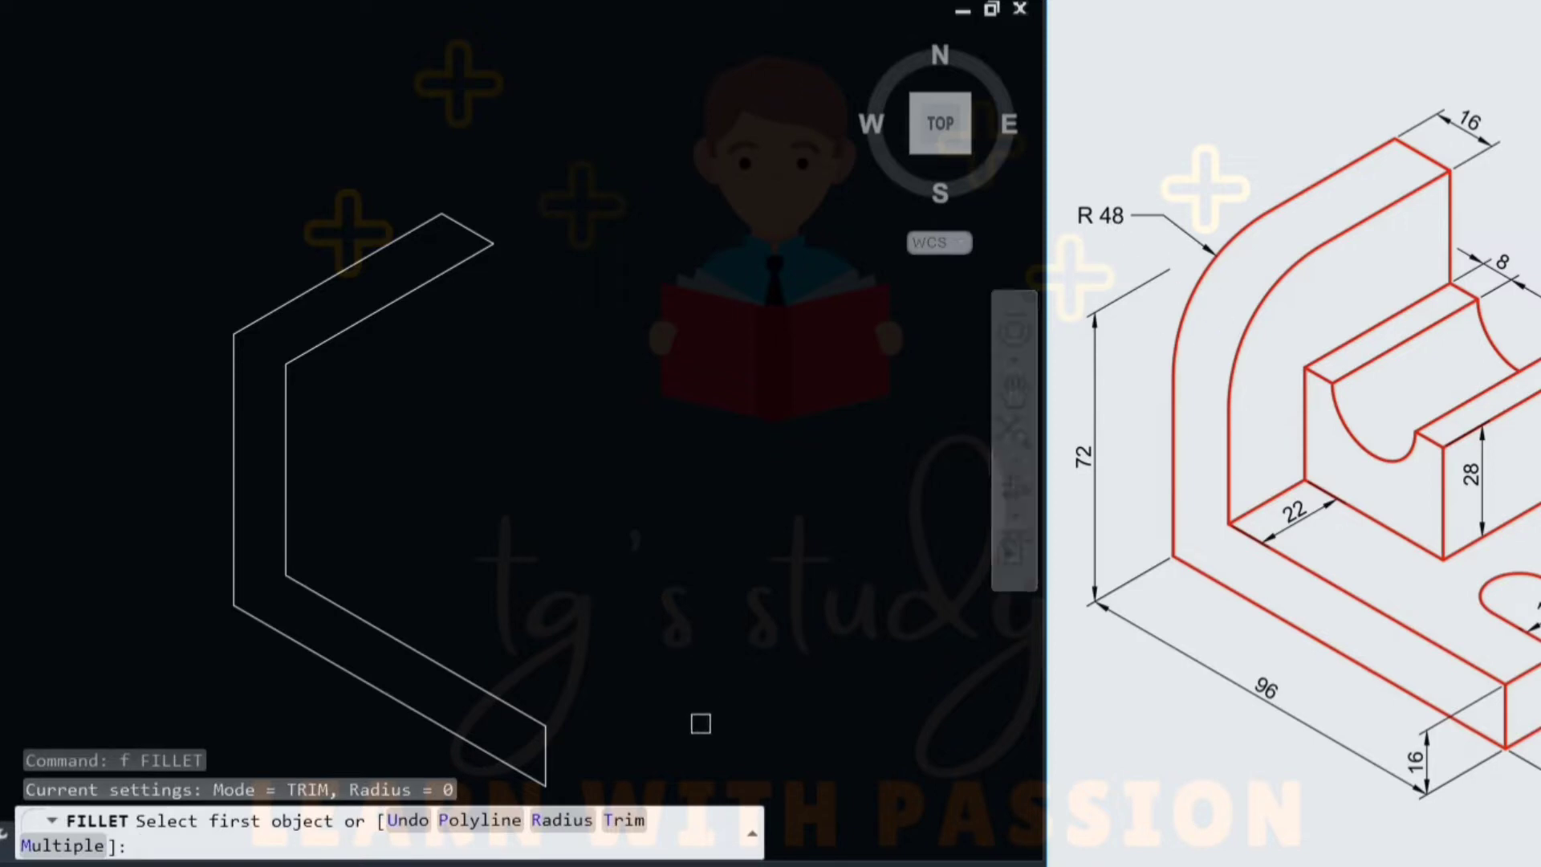
{"action": "type", "text": "r"}
{"action": "key", "text": "Return"}
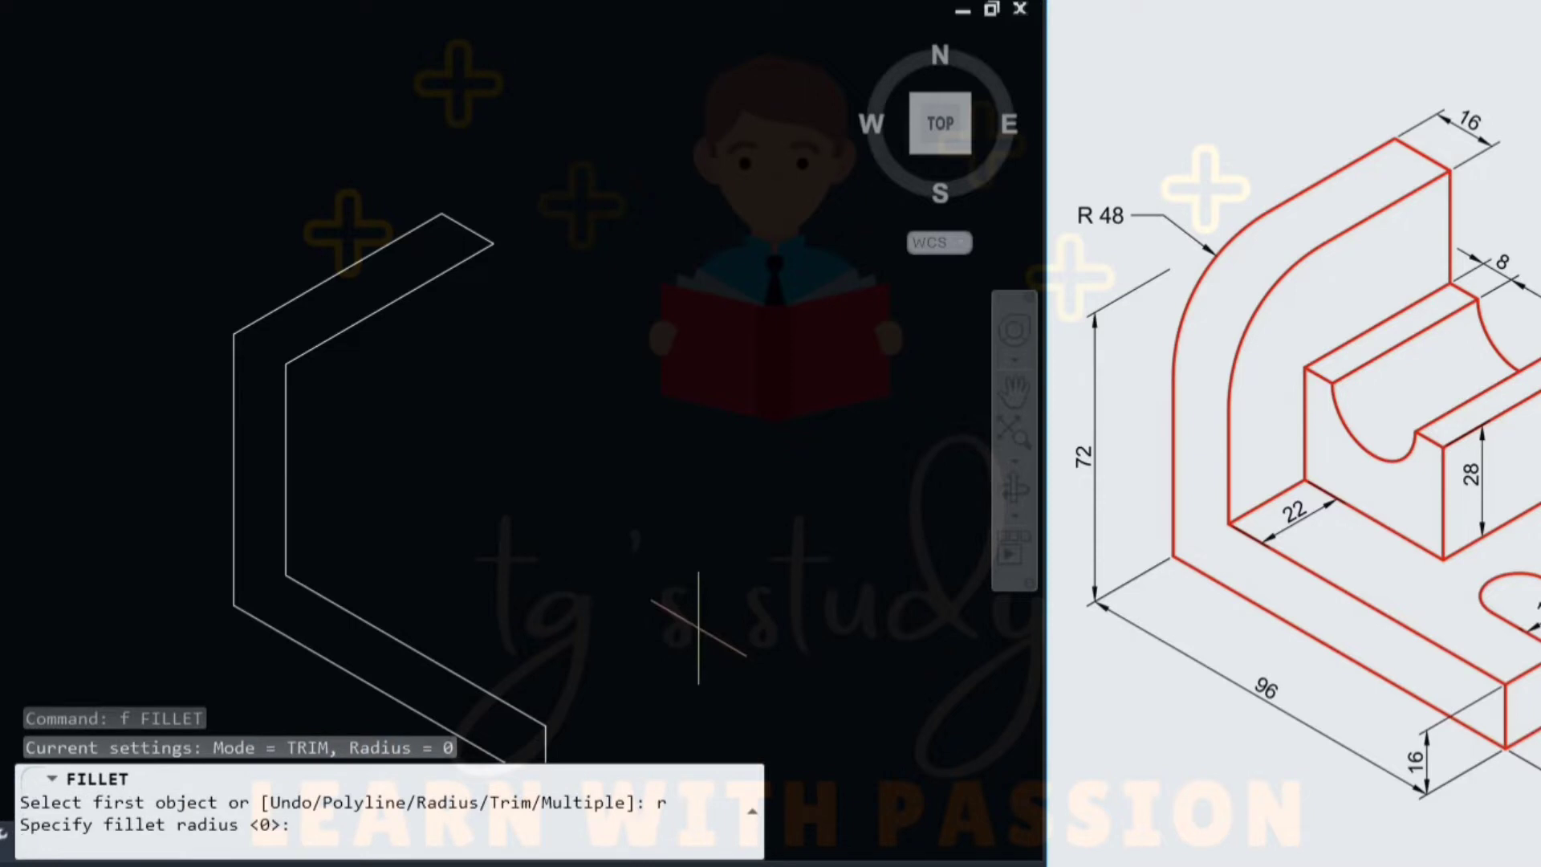
{"action": "key", "text": "Return"}
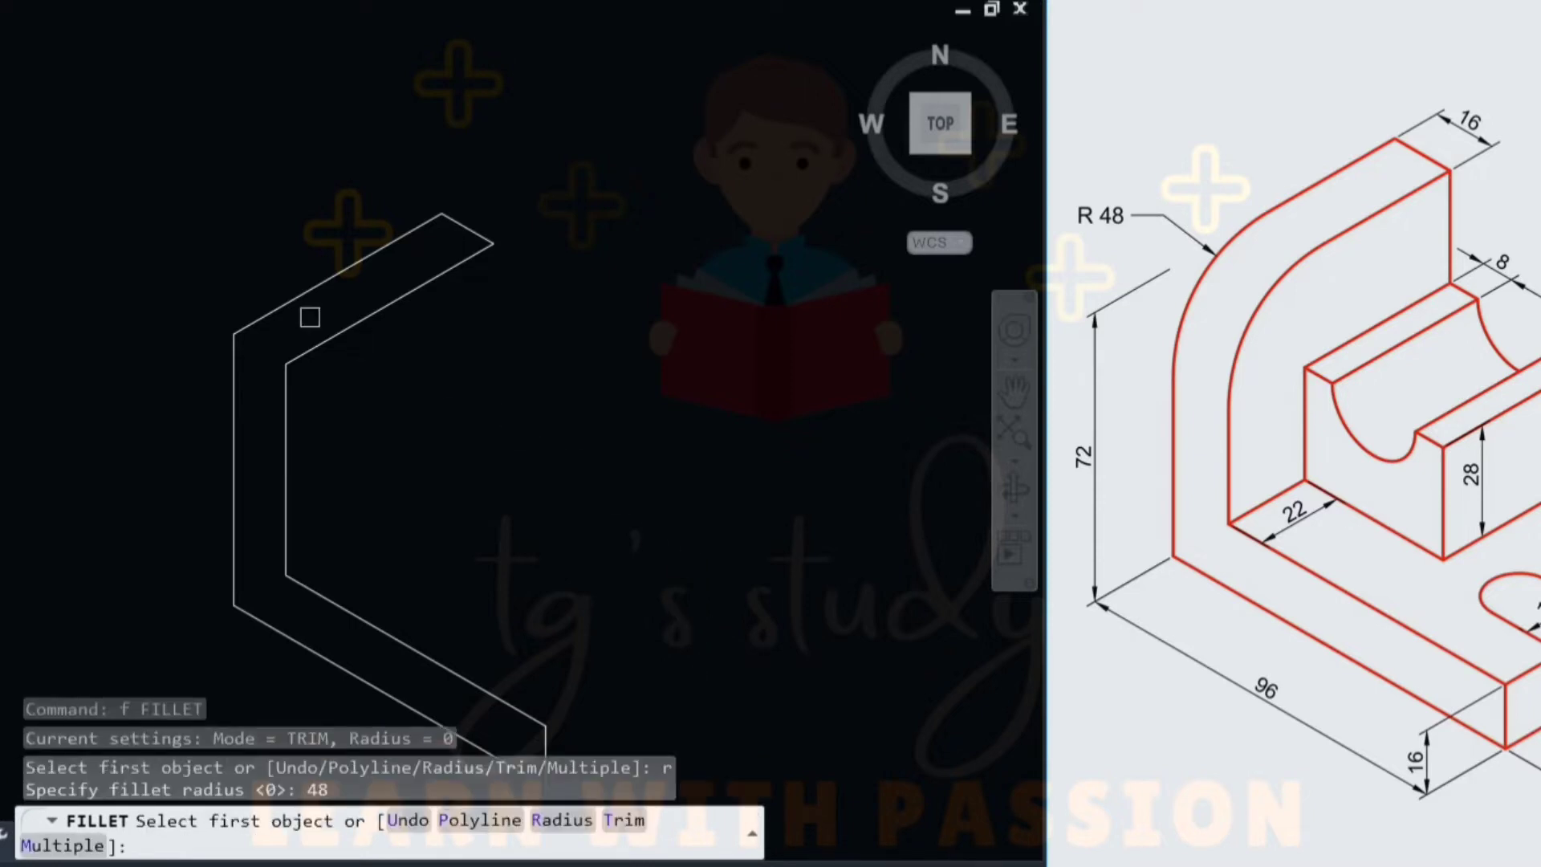
{"action": "left_click", "coordinate": [349, 330]}
{"action": "left_click", "coordinate": [293, 448]}
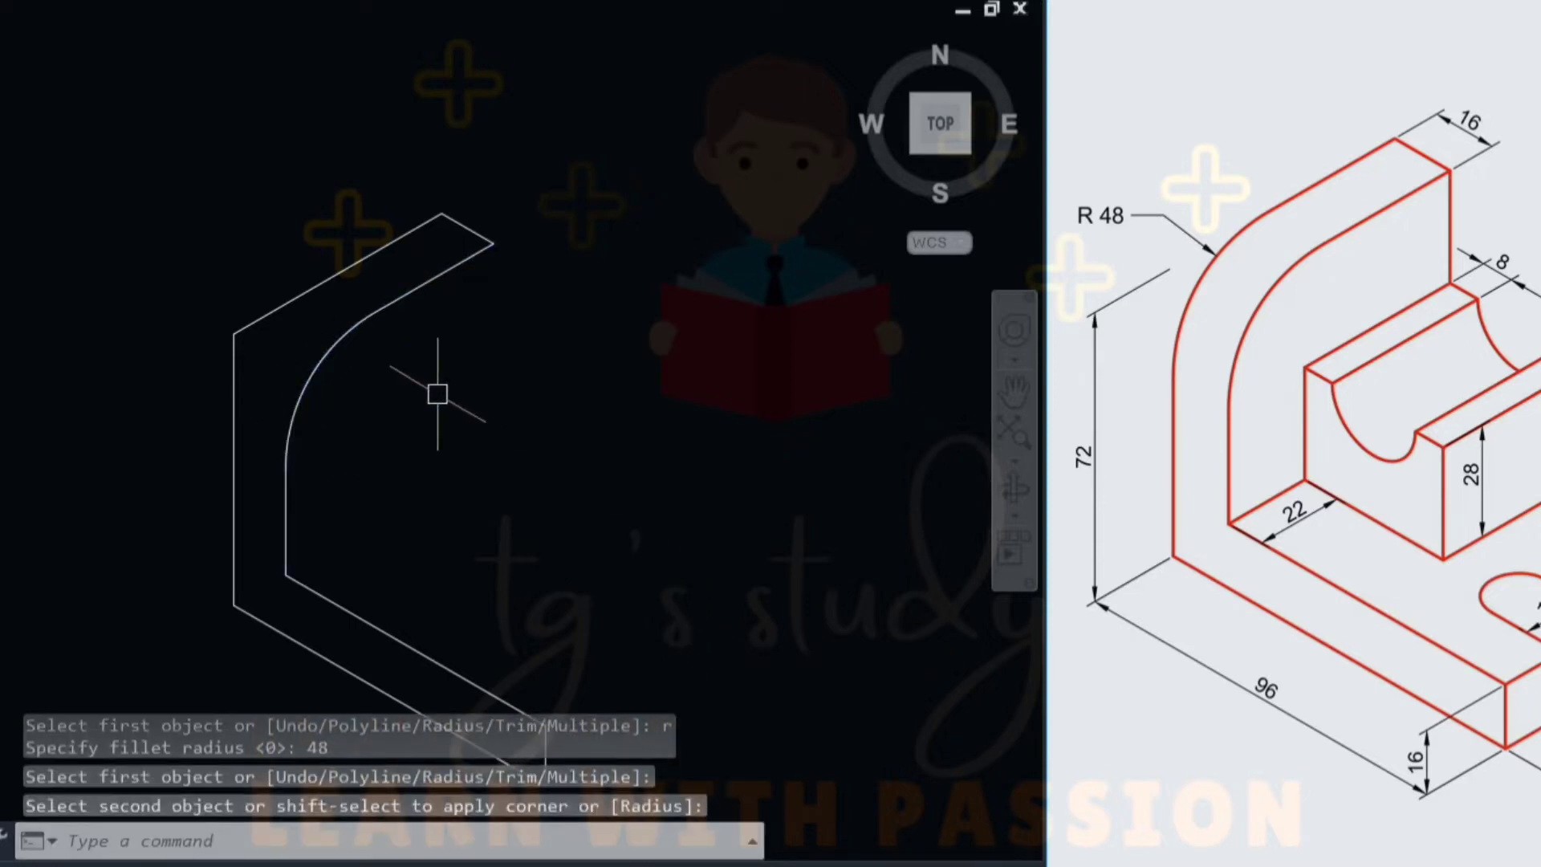
Fillet the upper corner of the outer outline with the same radius of 48.
{"action": "key", "text": "Return"}
{"action": "left_click", "coordinate": [289, 300]}
{"action": "left_click", "coordinate": [235, 421]}
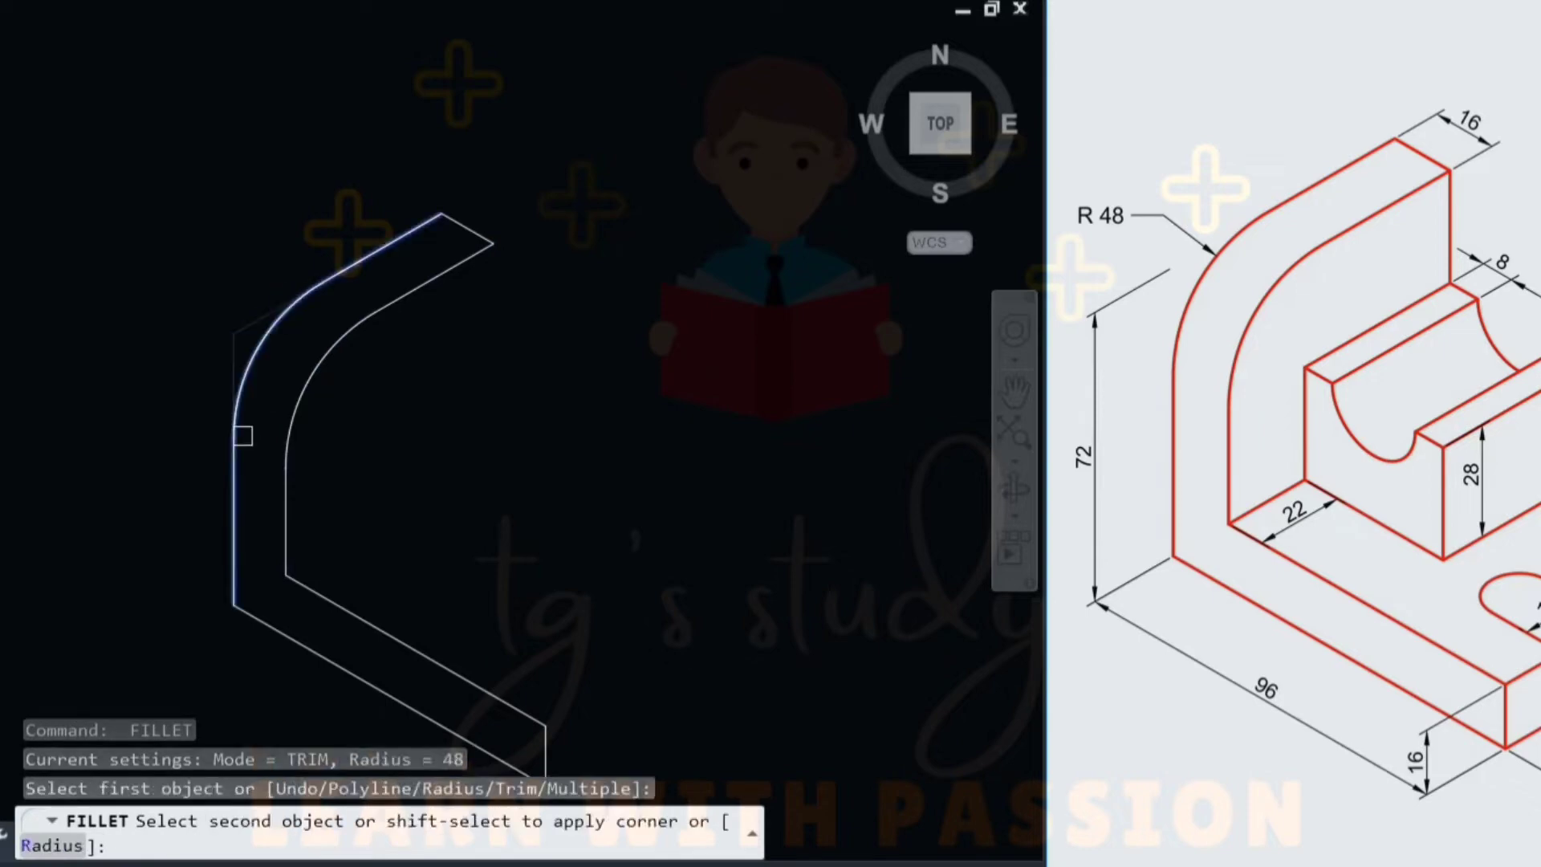
{"action": "key", "text": "Escape"}
{"action": "key", "text": "Escape"}
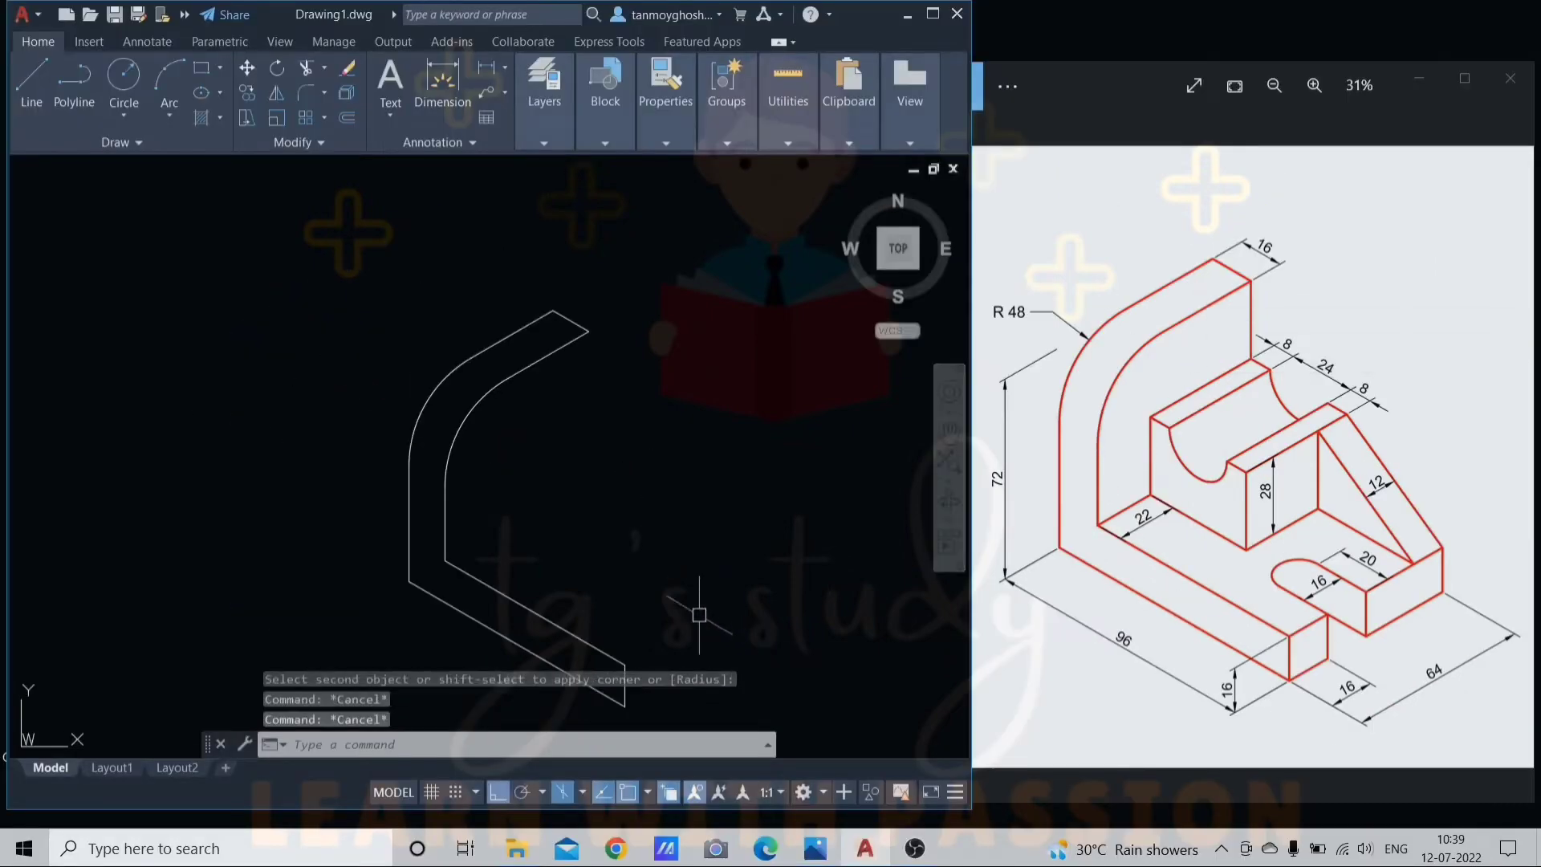
On the top isoplane, draw a 16-unit edge at 30° from the bottom corner of the base's free end.
{"action": "middle_click_drag", "start_coordinate": [698, 618], "coordinate": [661, 565]}
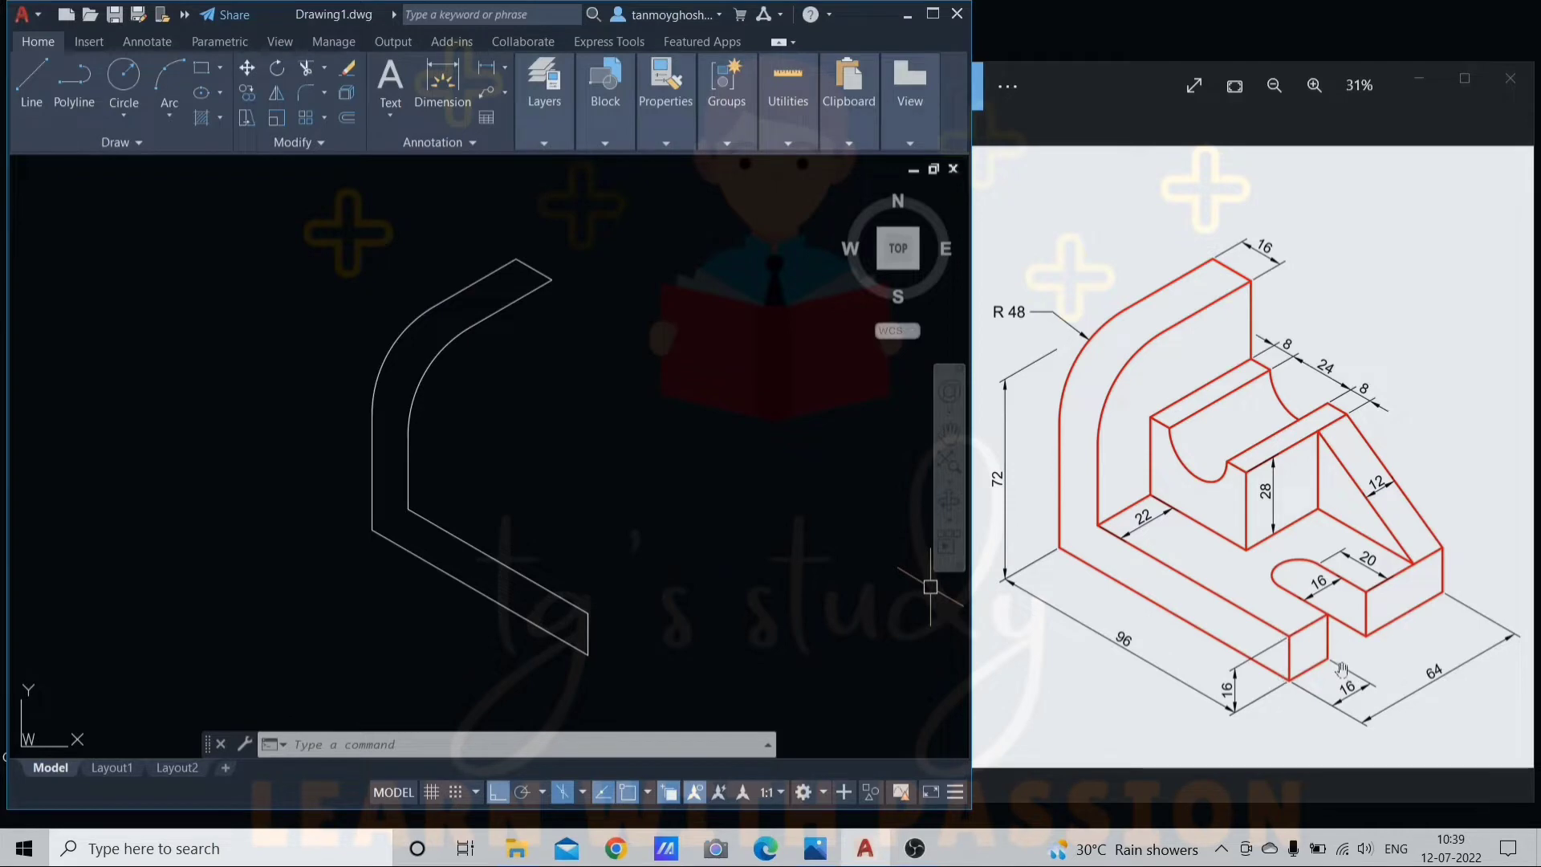
{"action": "middle_click_drag", "start_coordinate": [740, 644], "coordinate": [694, 622]}
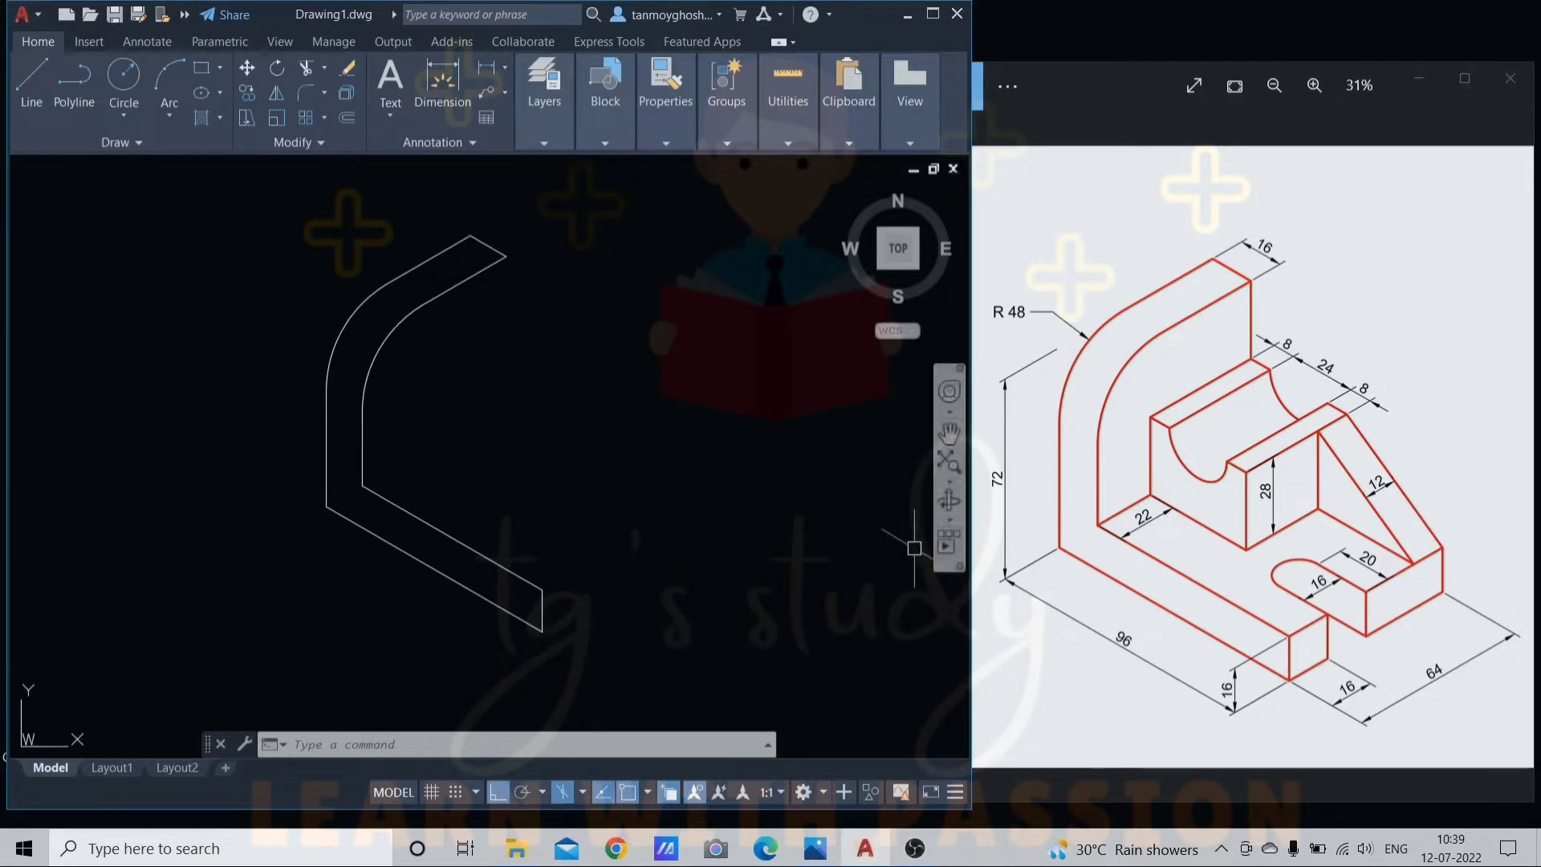
{"action": "type", "text": "l"}
{"action": "key", "text": "Return"}
{"action": "left_click", "coordinate": [542, 631]}
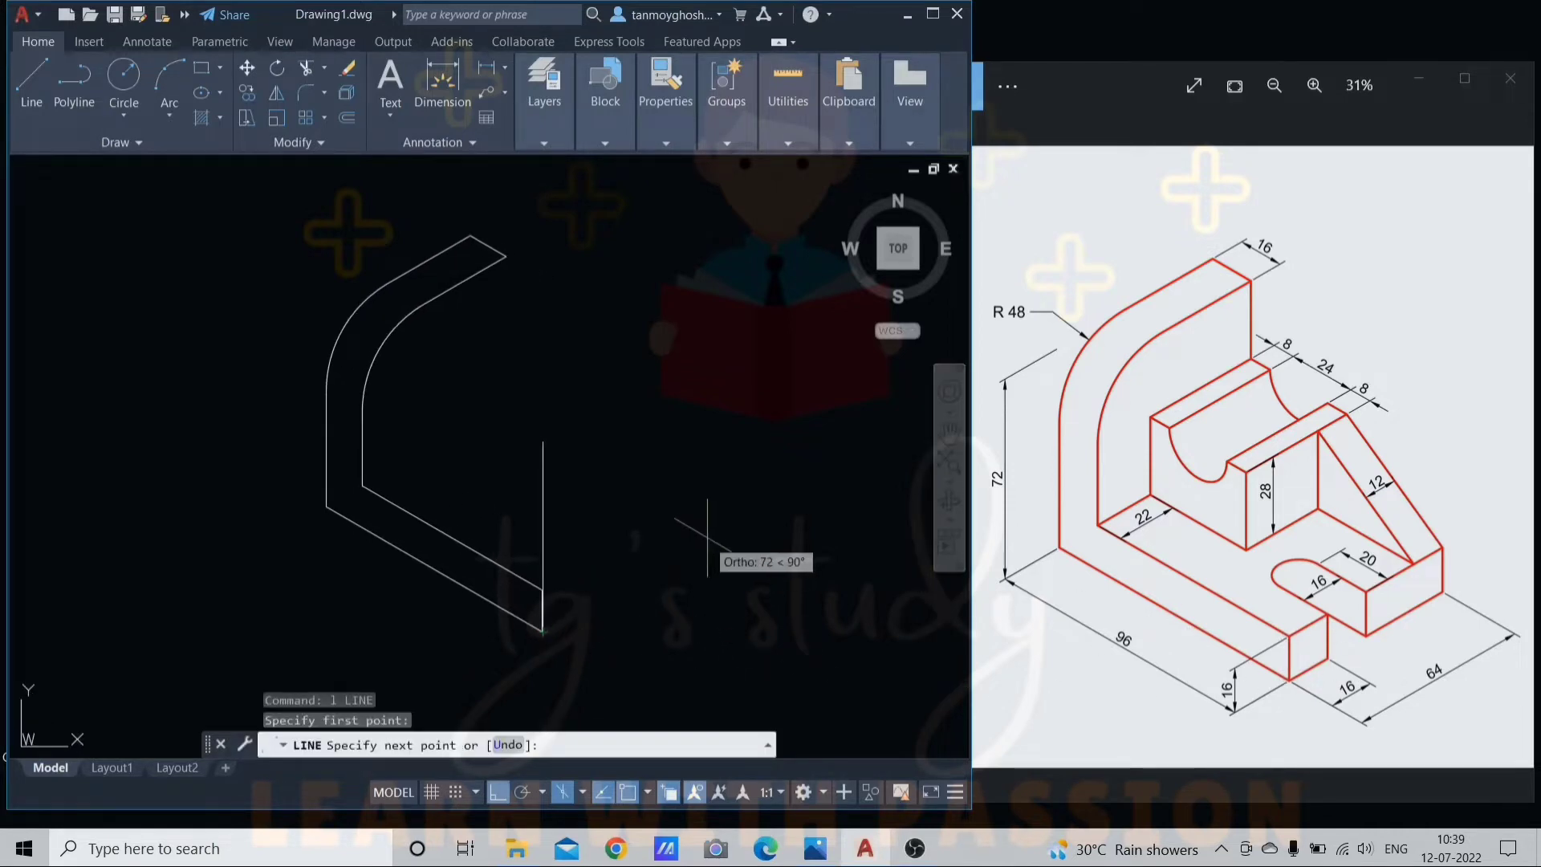
{"action": "key", "text": "F5"}
{"action": "type", "text": "1"}
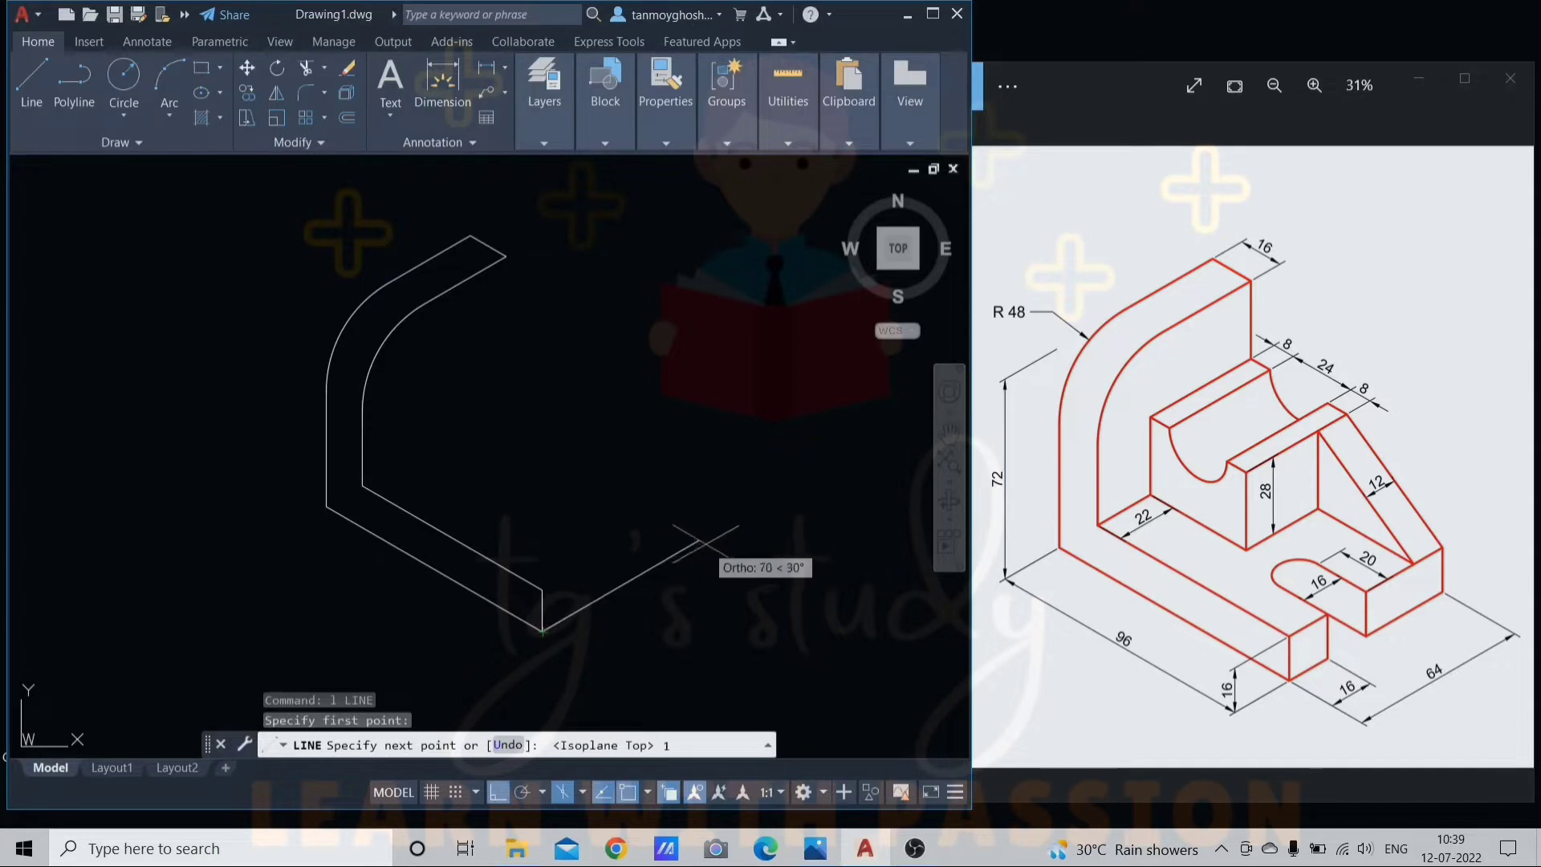
{"action": "type", "text": "6"}
{"action": "key", "text": "Return"}
{"action": "key", "text": "Return"}
{"action": "scroll", "coordinate": [624, 615], "scroll_direction": "up", "scroll_amount": 2}
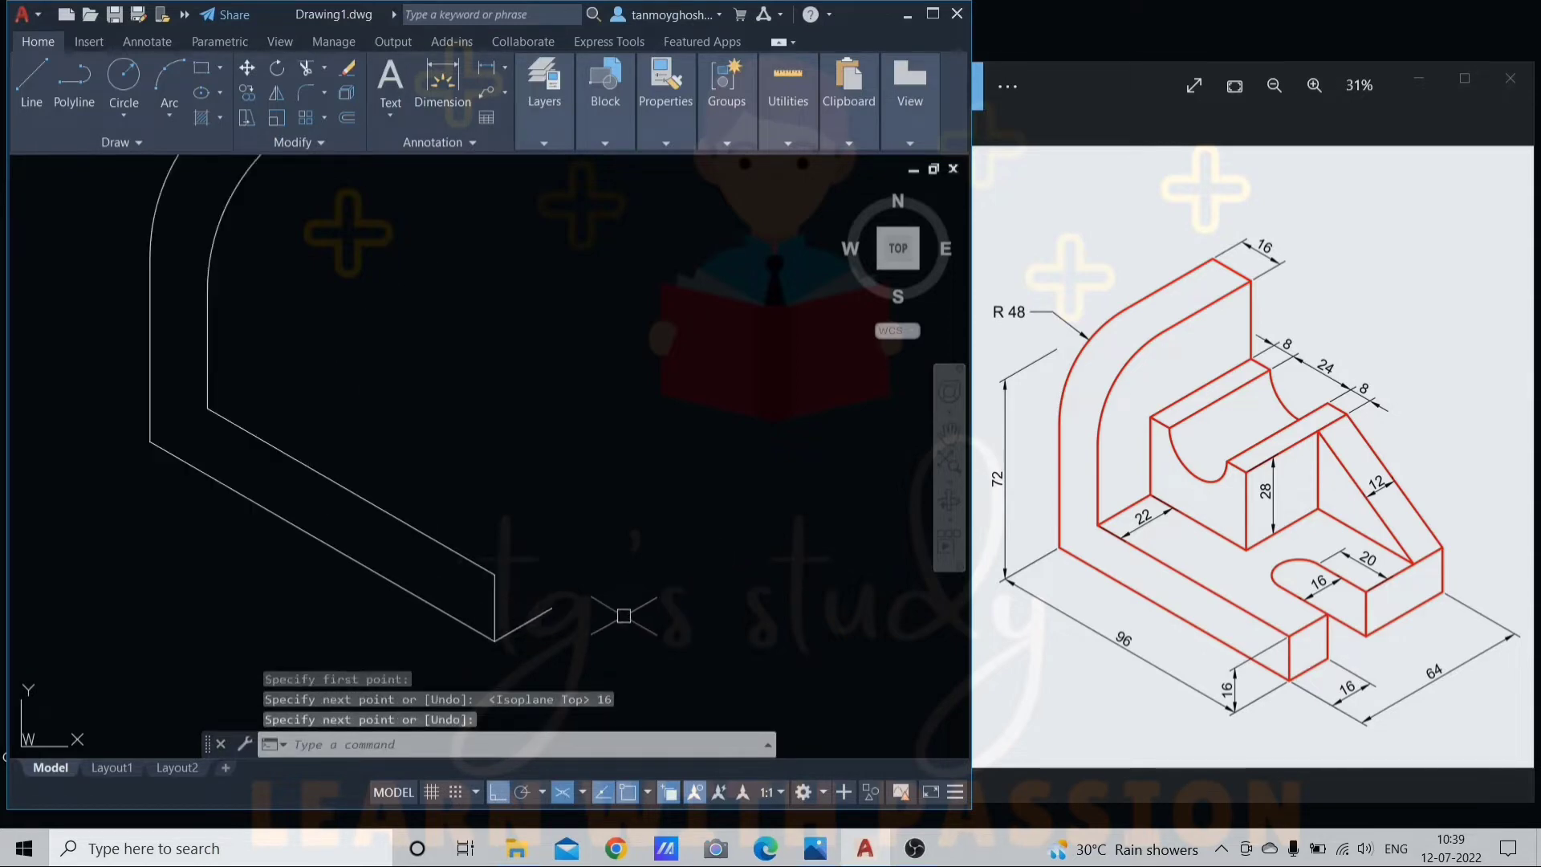
Copy the 16-unit 30° edge from the bottom corner of the base's free end to the upper corner.
{"action": "middle_click_drag", "start_coordinate": [599, 626], "coordinate": [585, 530]}
{"action": "scroll", "coordinate": [586, 531], "scroll_direction": "up", "scroll_amount": 2}
{"action": "left_click", "coordinate": [489, 518]}
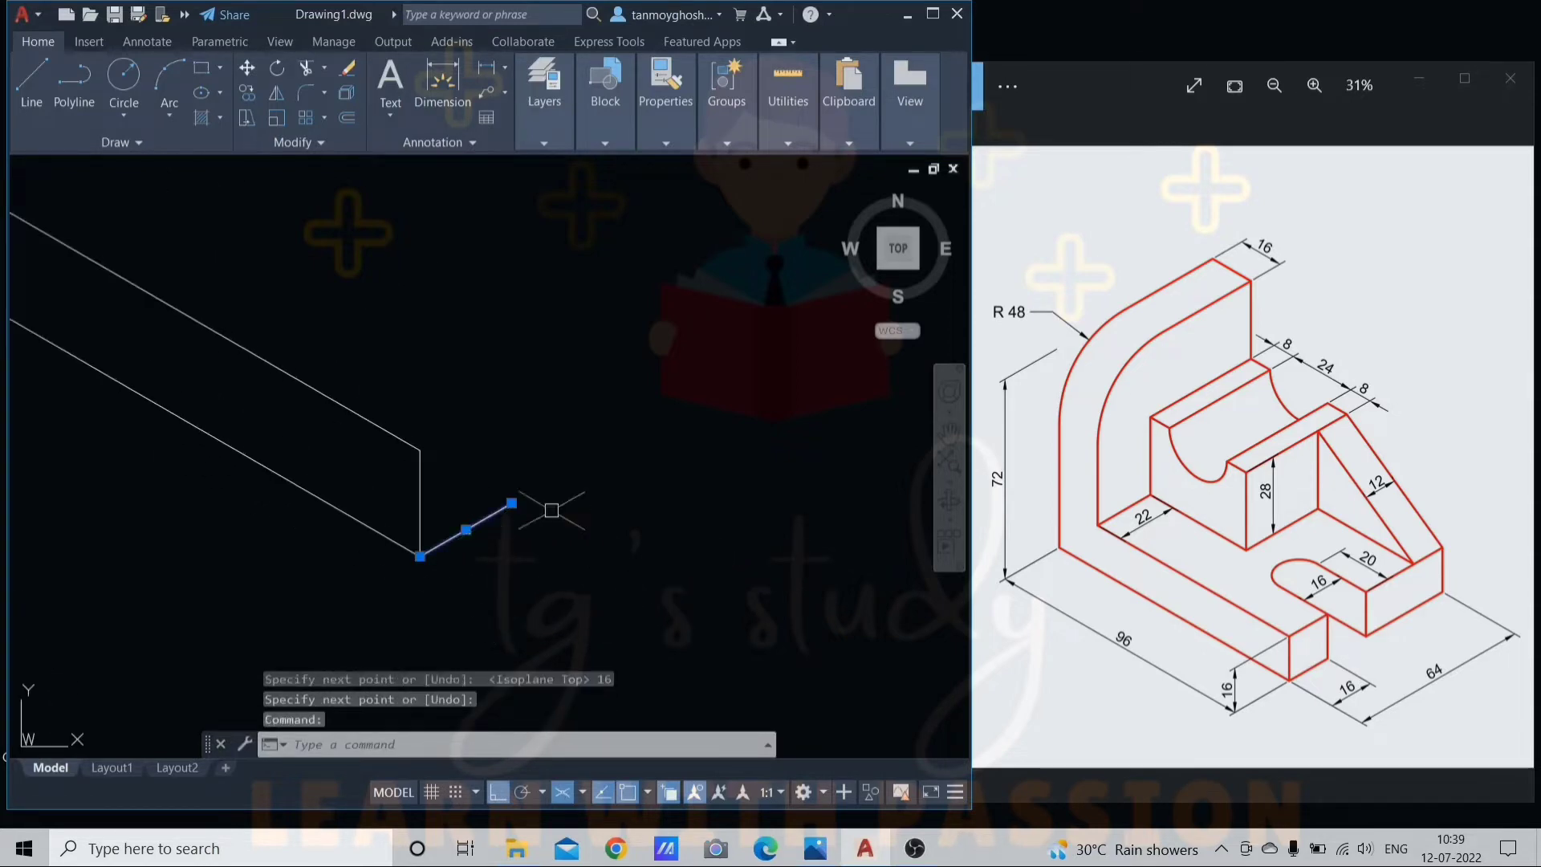
{"action": "type", "text": "co"}
{"action": "key", "text": "Return"}
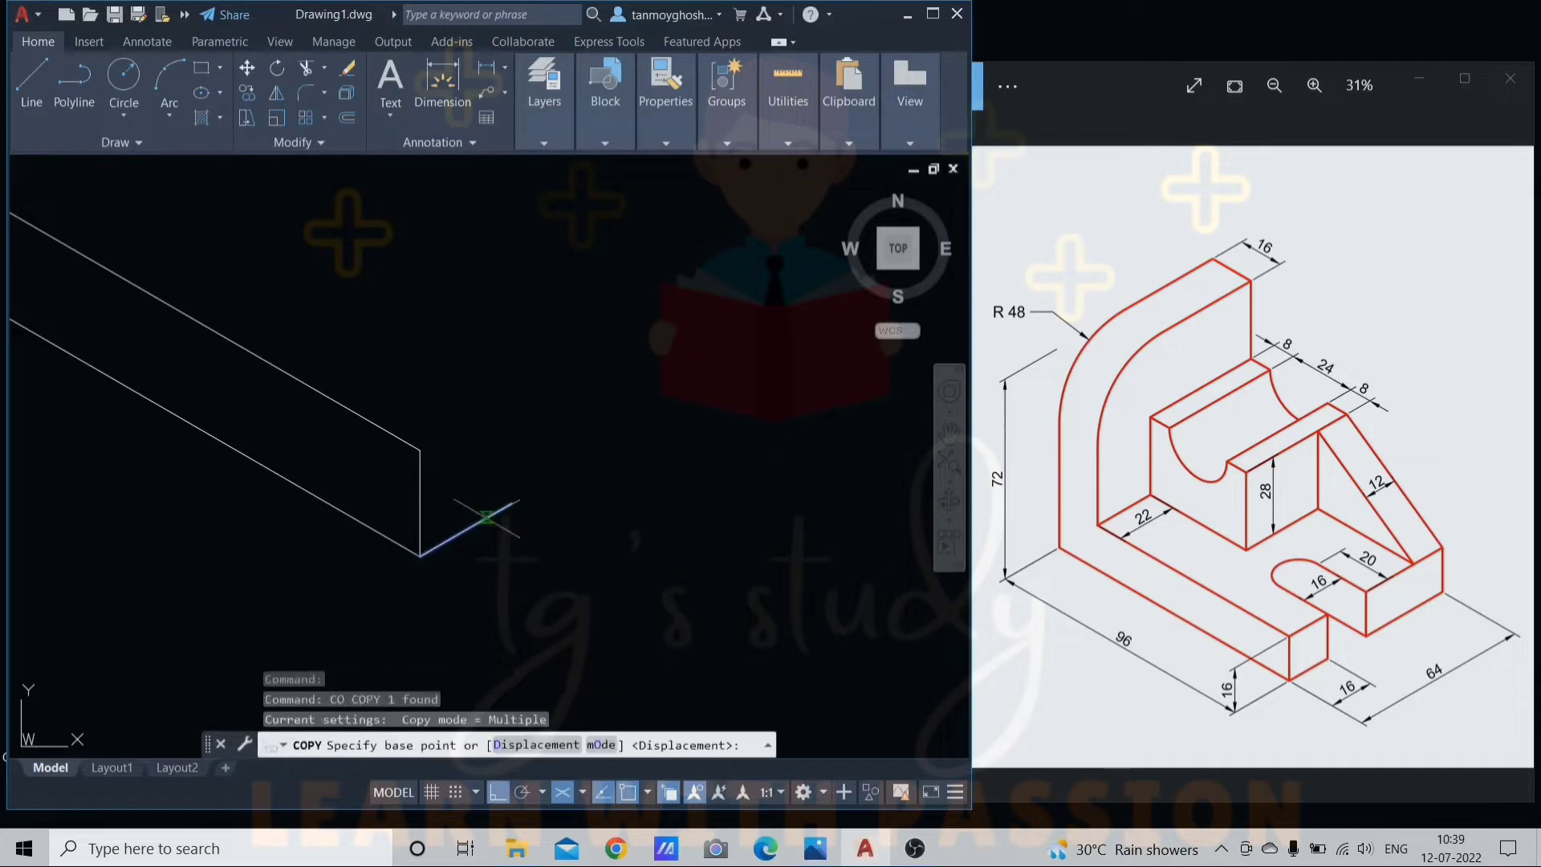
{"action": "left_click", "coordinate": [420, 553]}
{"action": "left_click", "coordinate": [420, 450]}
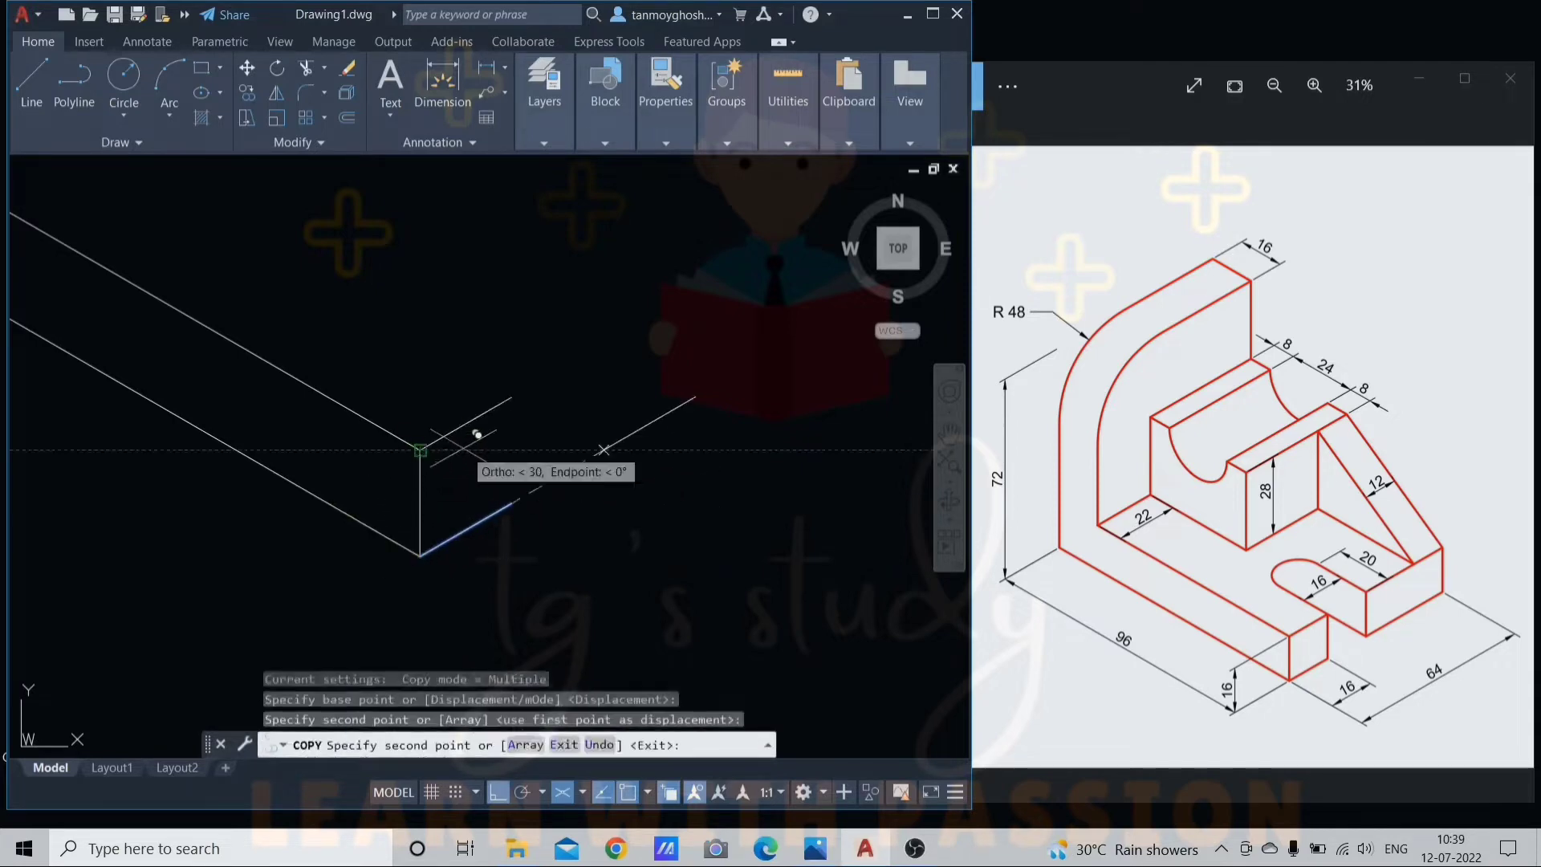
{"action": "key", "text": "Escape"}
Copy the vertical edge of the free end to the far end of the upper 16-unit edge, closing the end face.
{"action": "left_click", "coordinate": [420, 496]}
{"action": "key", "text": "Return"}
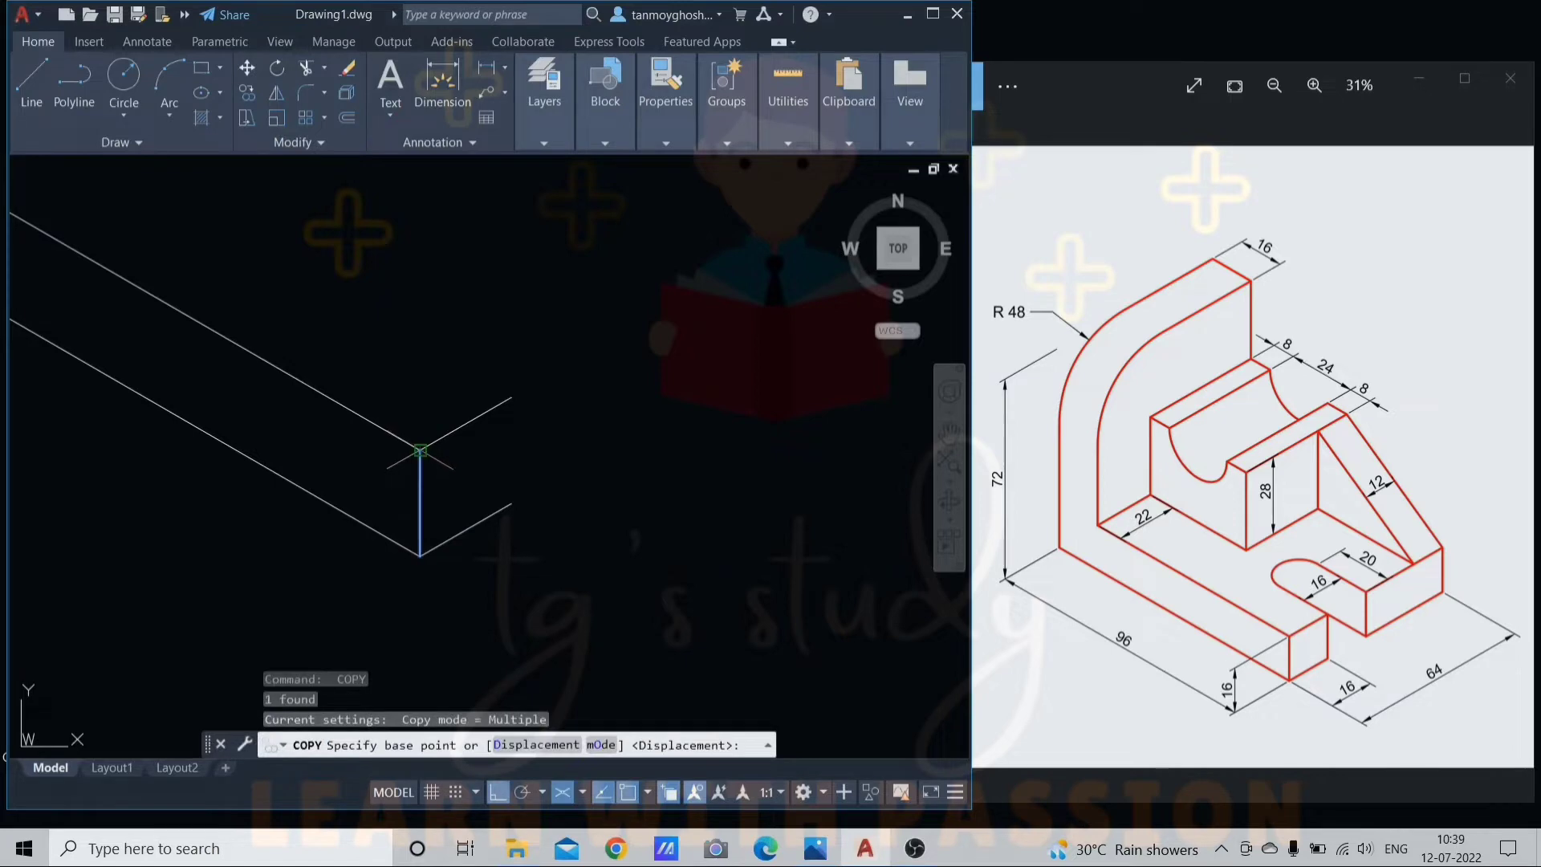
{"action": "left_click", "coordinate": [420, 449]}
{"action": "left_click", "coordinate": [512, 397]}
{"action": "key", "text": "Escape"}
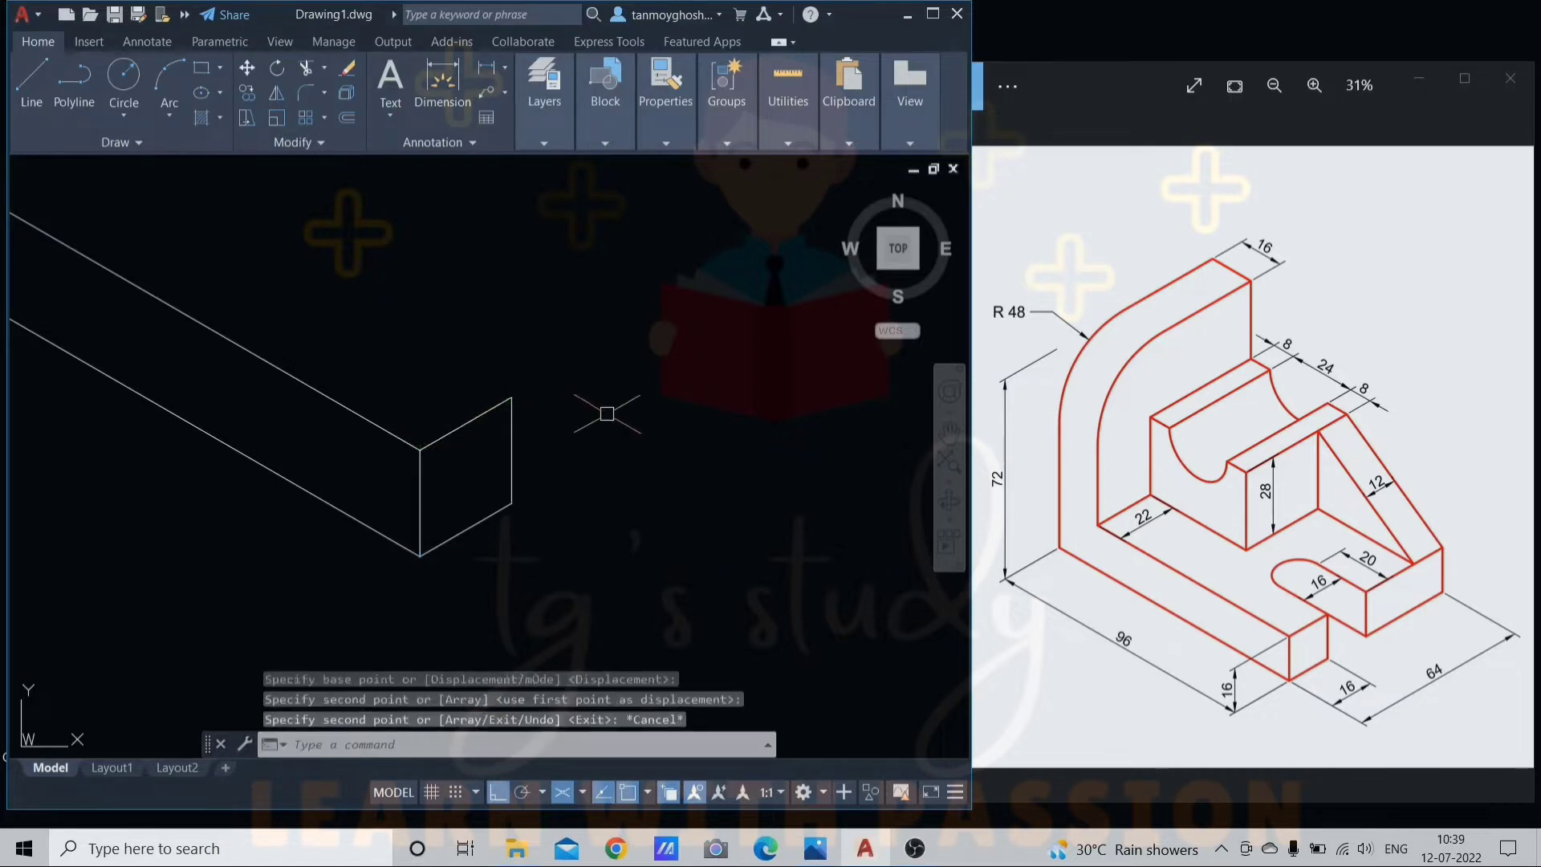
From the end face's lower far corner, draw two consecutive lines at 30°, 16 units and 32 units long.
{"action": "scroll", "coordinate": [606, 413], "scroll_direction": "down", "scroll_amount": 3}
{"action": "scroll", "coordinate": [610, 481], "scroll_direction": "up", "scroll_amount": 3}
{"action": "scroll", "coordinate": [574, 490], "scroll_direction": "down", "scroll_amount": 2}
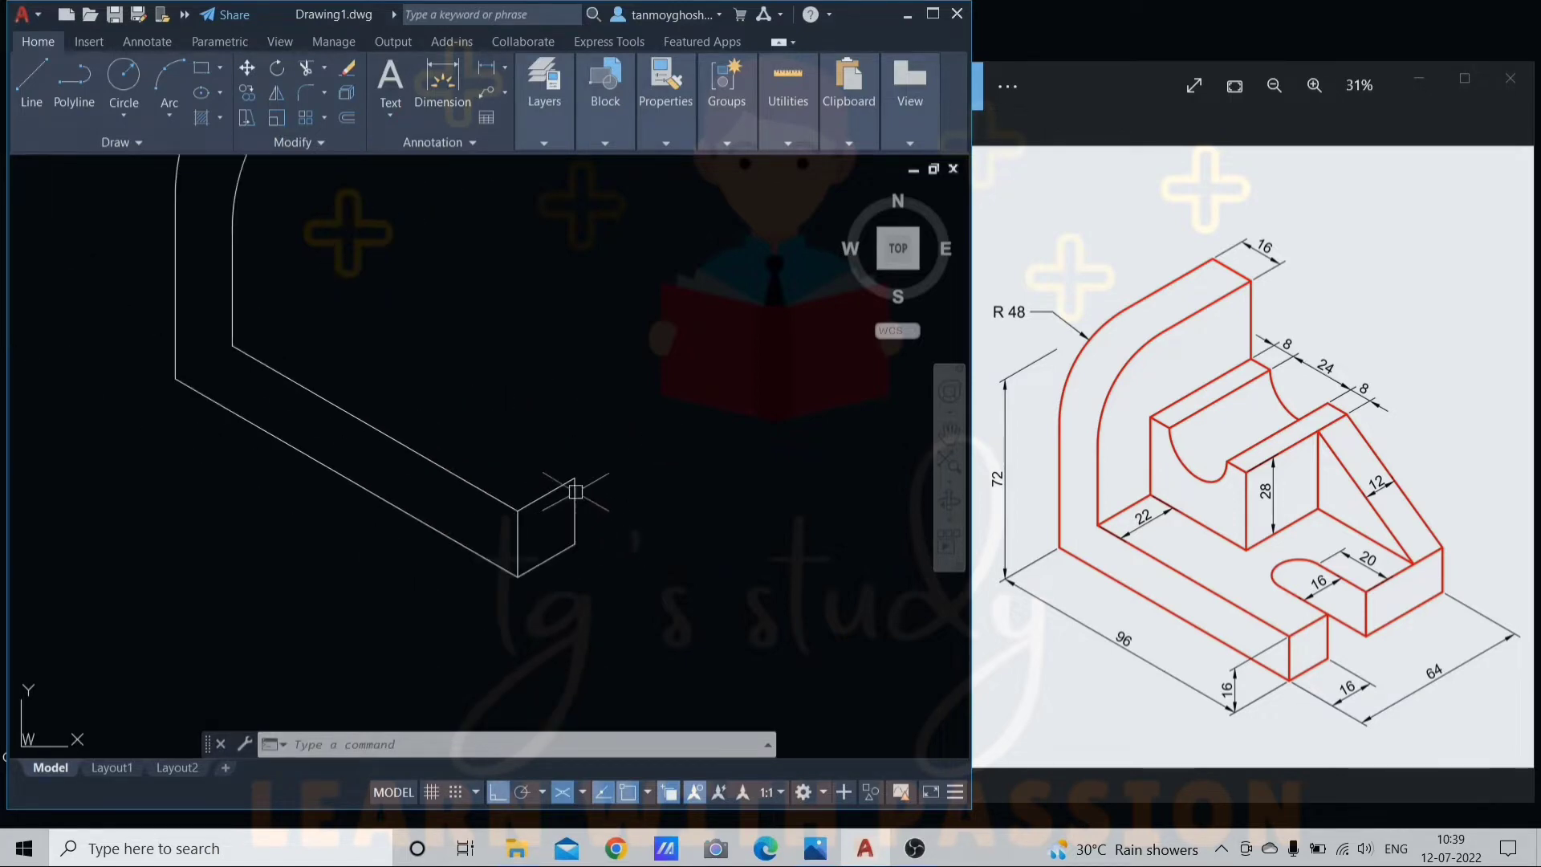
{"action": "mouse_move", "coordinate": [574, 491]}
{"action": "middle_mouse_down"}
{"action": "mouse_move", "coordinate": [601, 502]}
{"action": "mouse_move", "coordinate": [568, 523]}
{"action": "middle_mouse_up"}
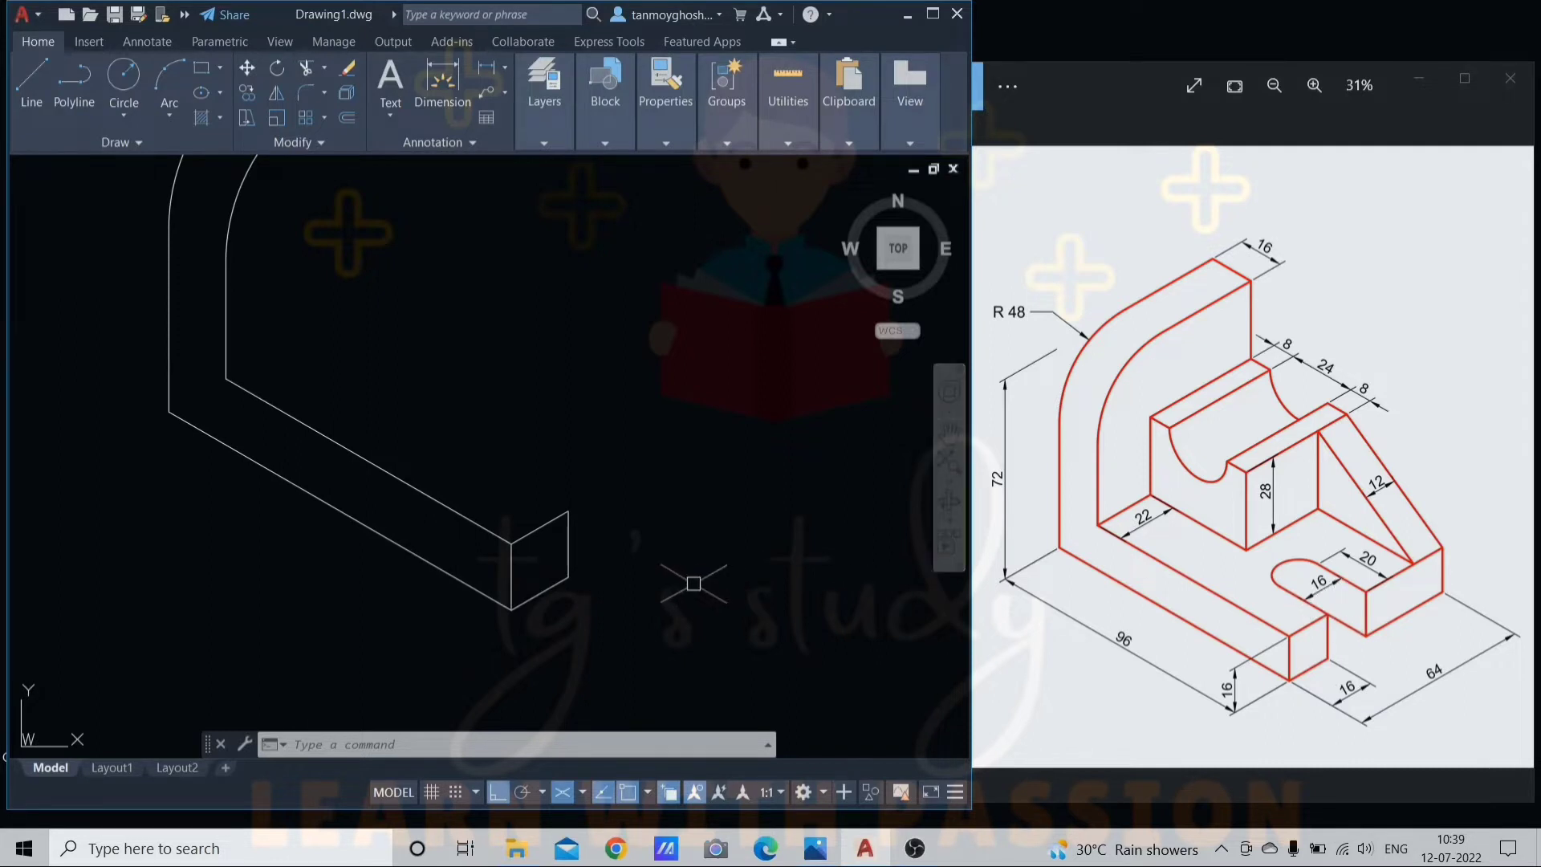
{"action": "type", "text": "1"}
{"action": "key", "text": "Return"}
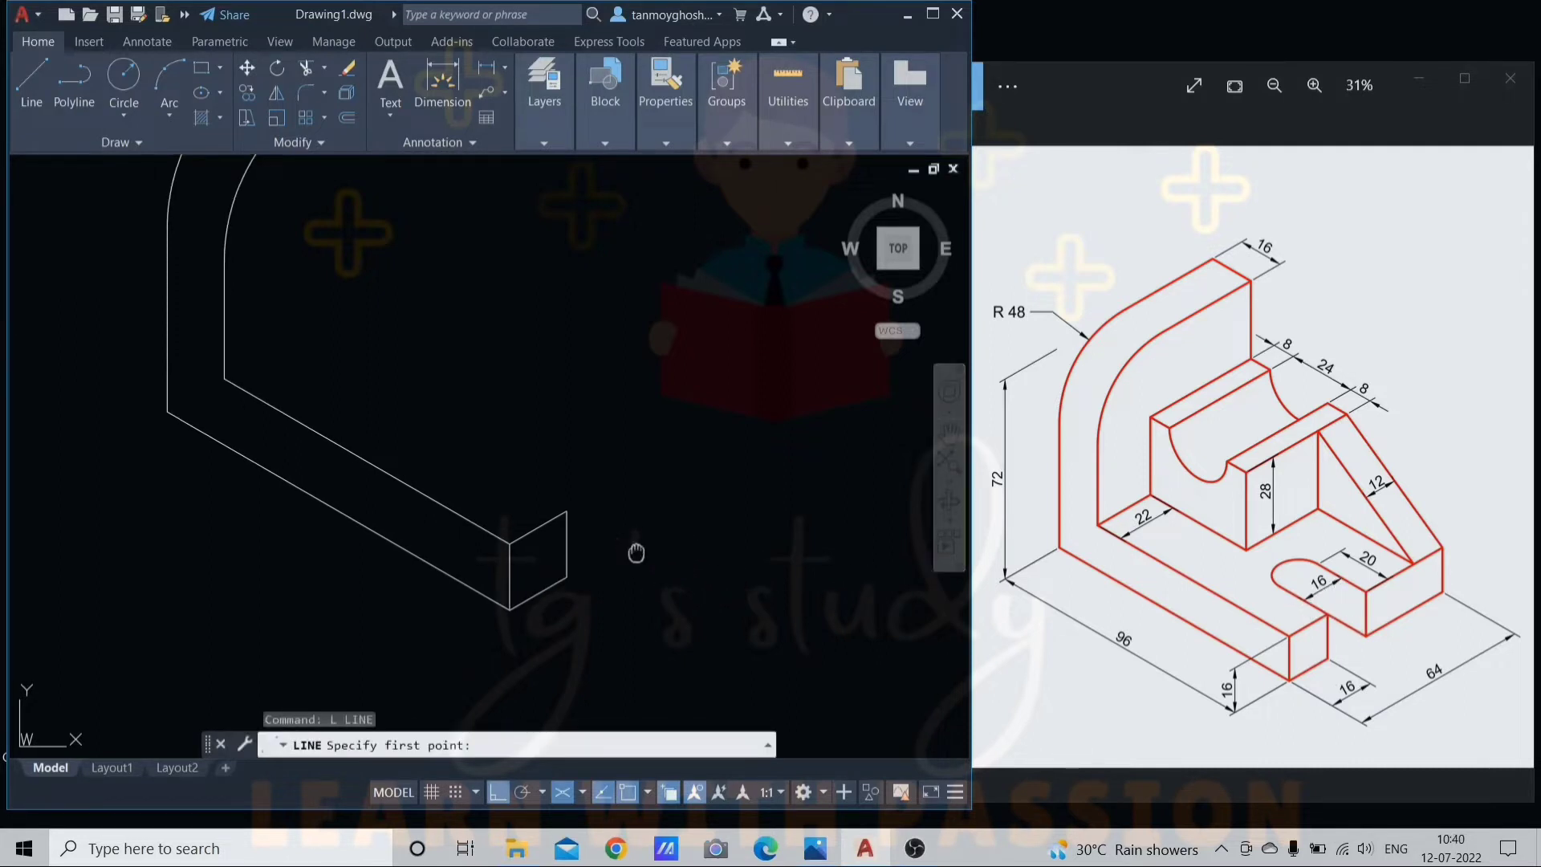
{"action": "middle_click_drag", "start_coordinate": [636, 551], "coordinate": [594, 561]}
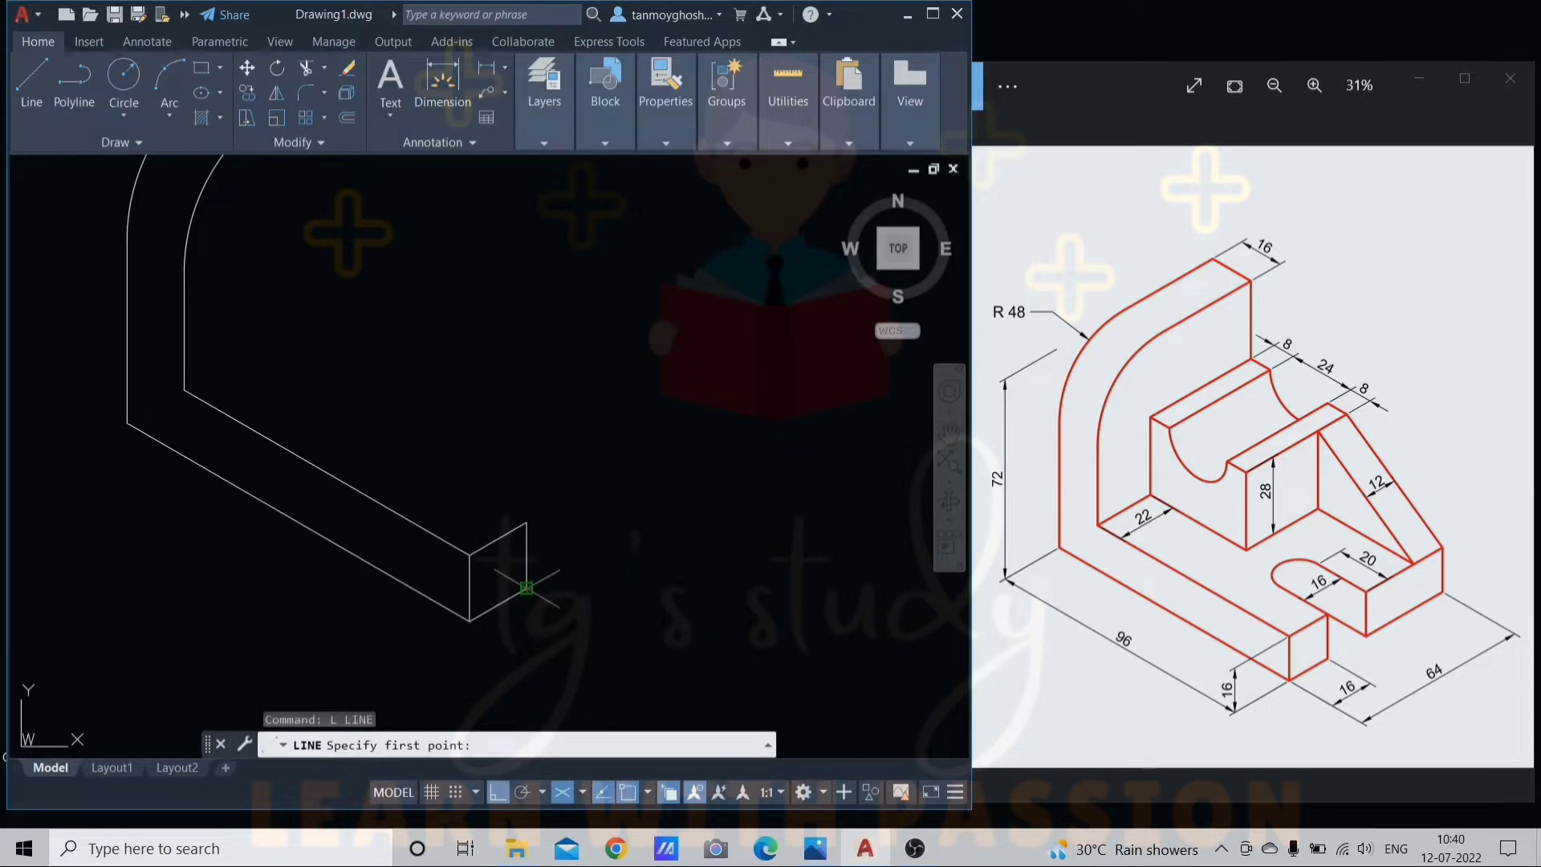
{"action": "left_click", "coordinate": [526, 588]}
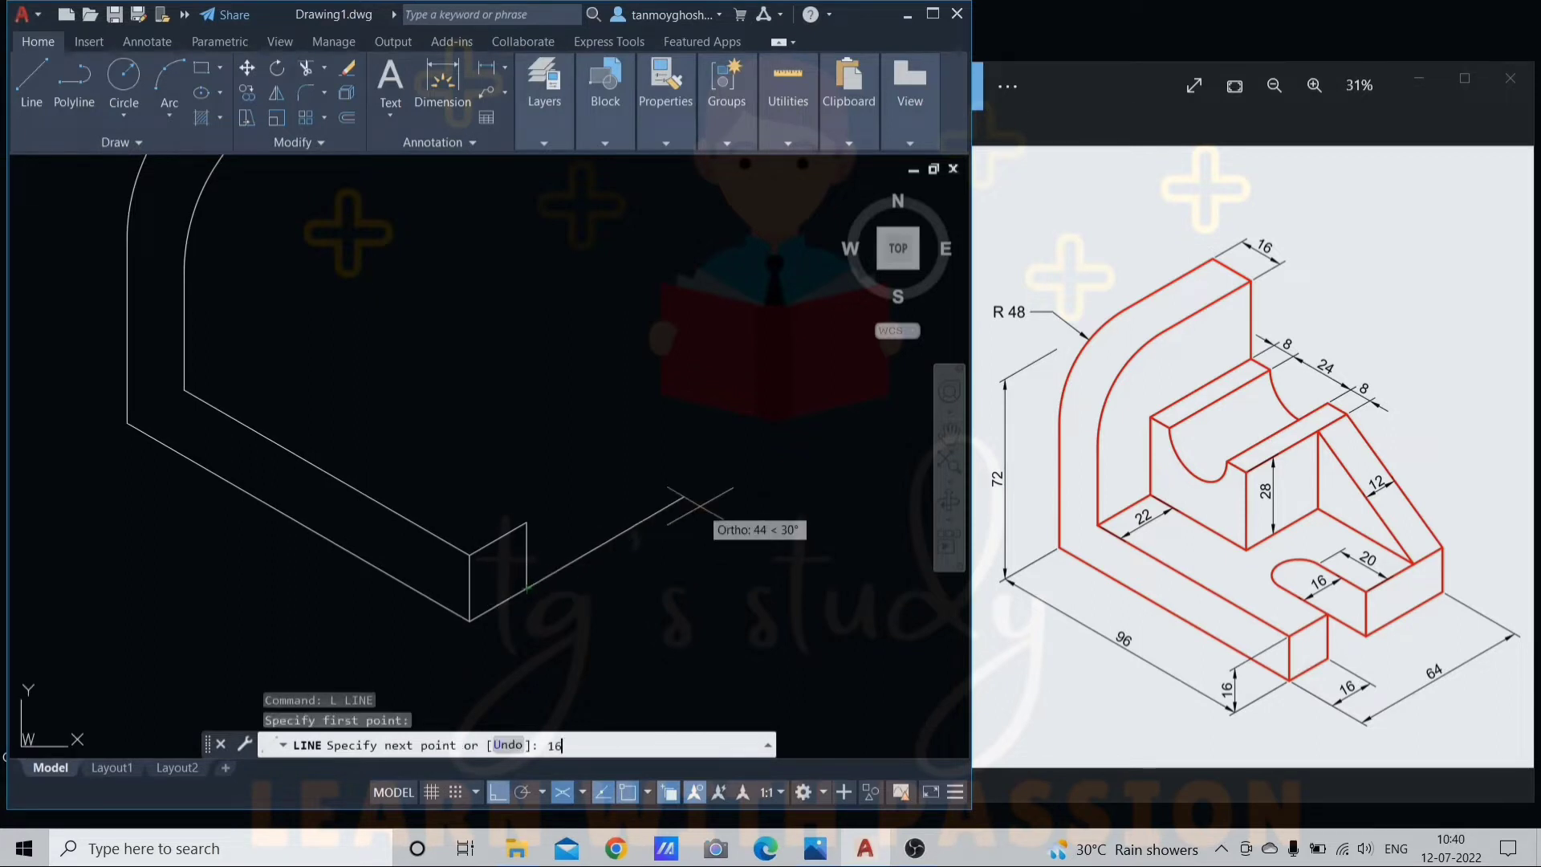
{"action": "type", "text": "16"}
{"action": "key", "text": "Return"}
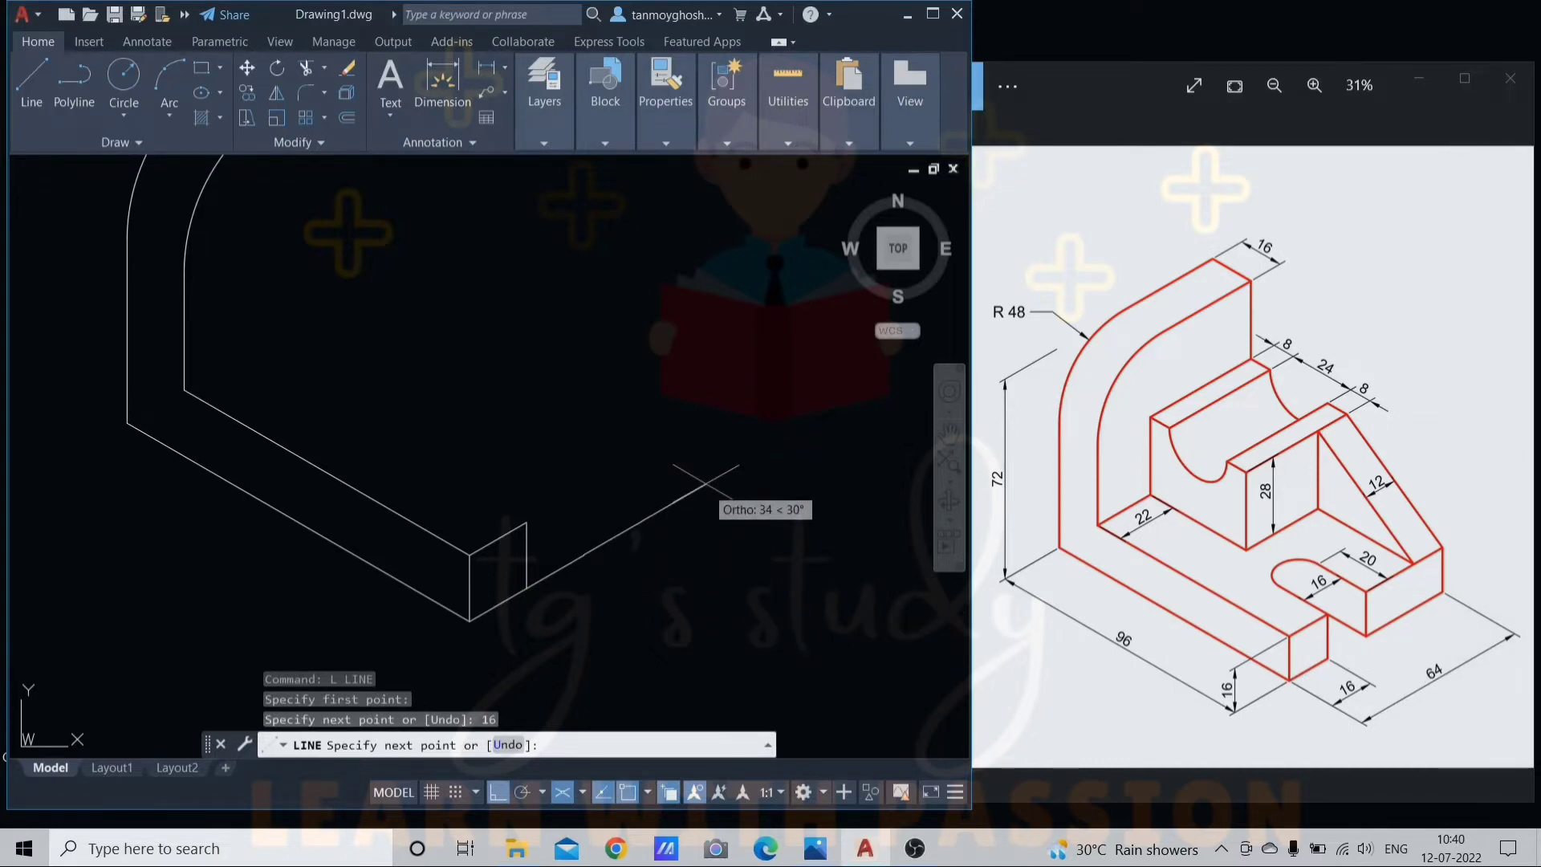
{"action": "type", "text": "32"}
{"action": "key", "text": "Return"}
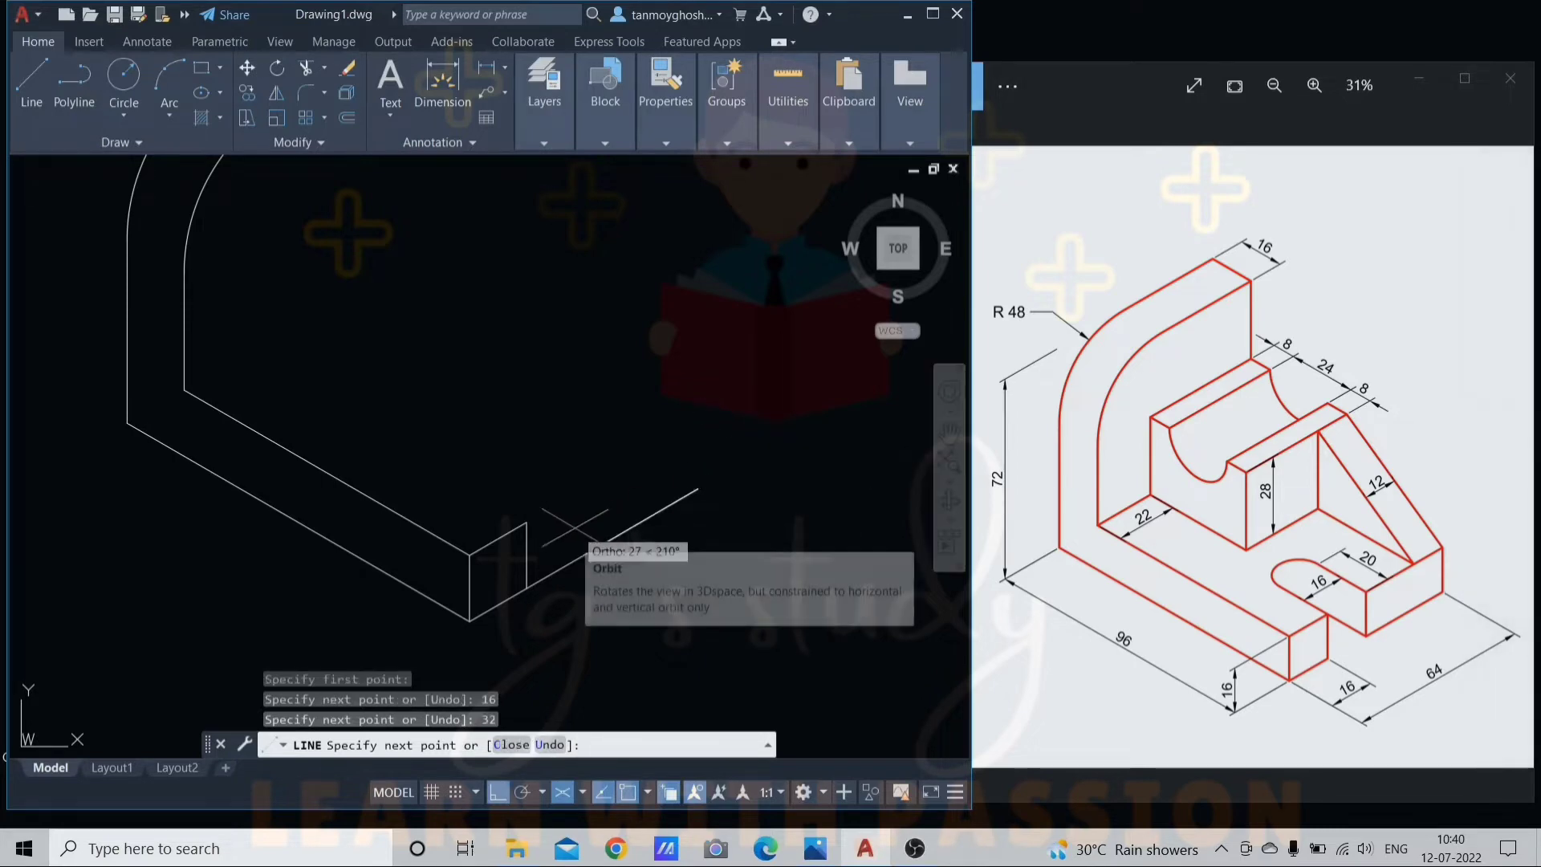
On the right isoplane, continue the outline 16 units up, 32 units back at 210° and 16 units down to close the second end face.
{"action": "key", "text": "F5"}
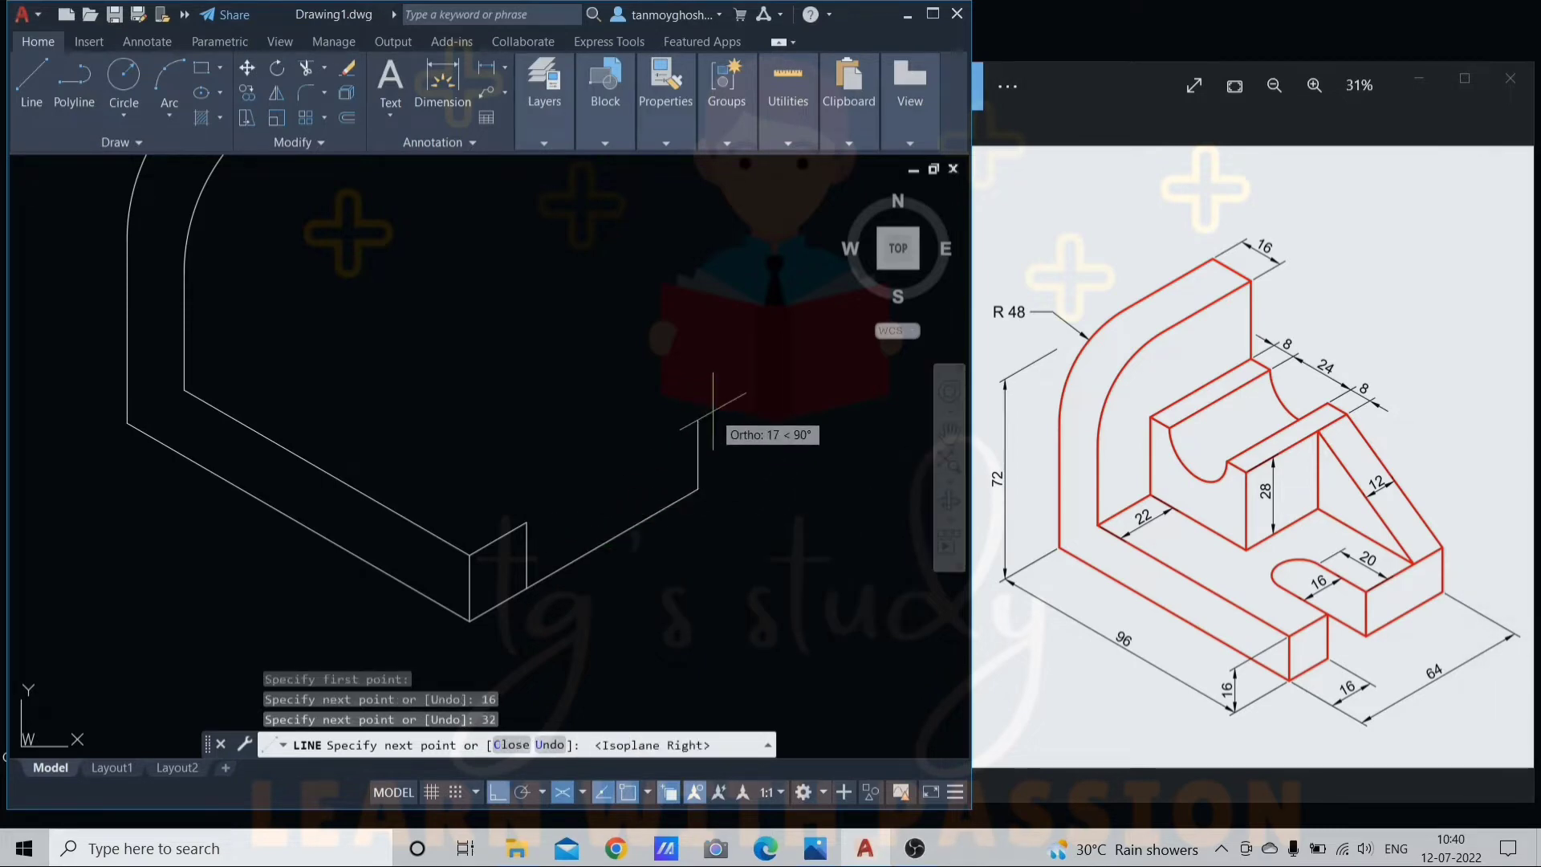
{"action": "key", "text": "Return"}
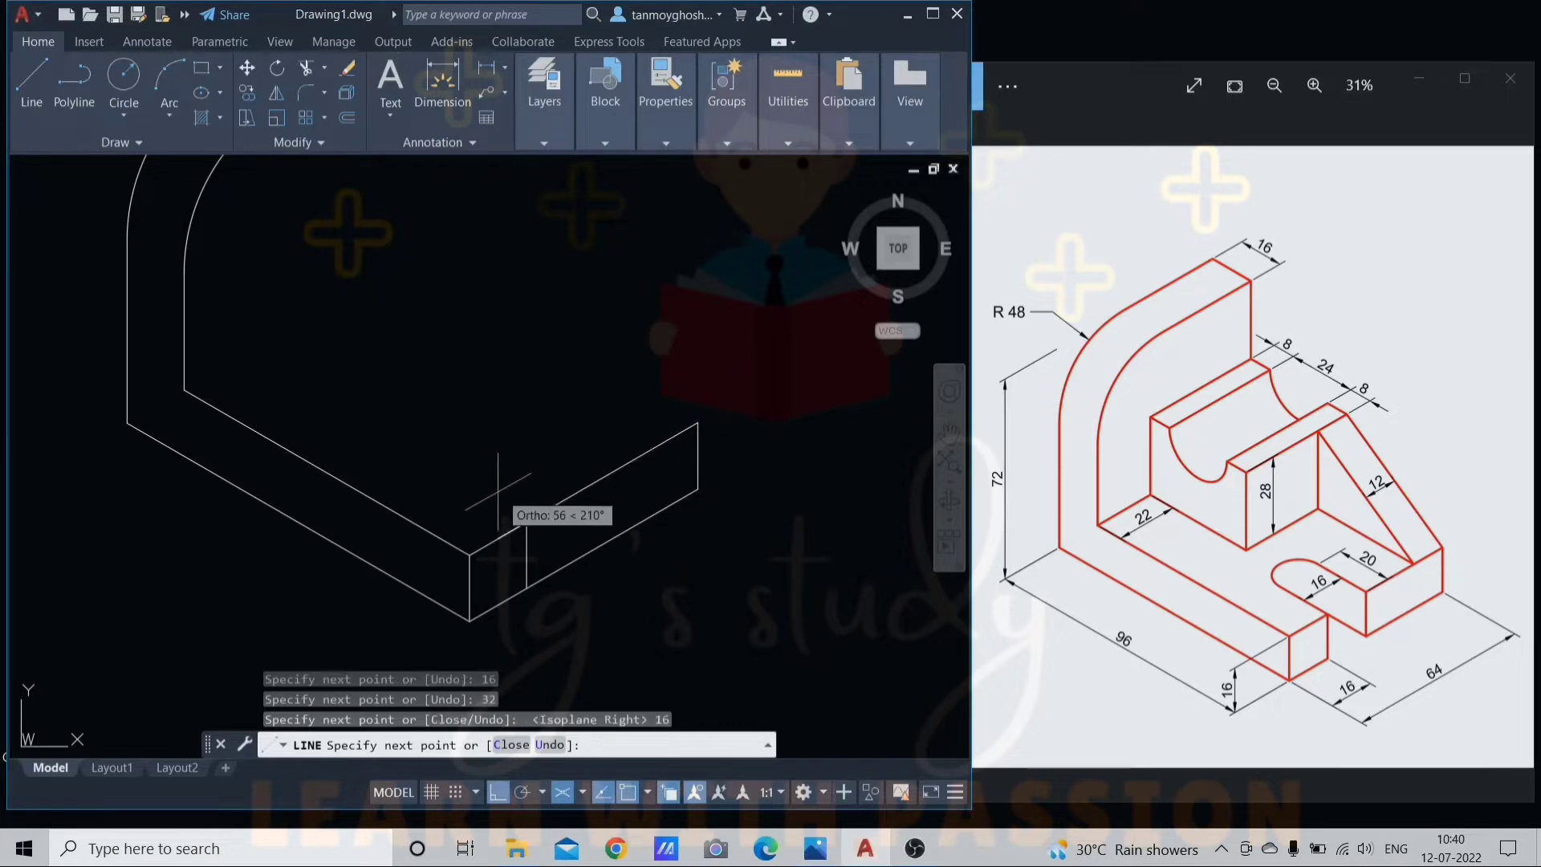
{"action": "type", "text": "32"}
{"action": "key", "text": "Return"}
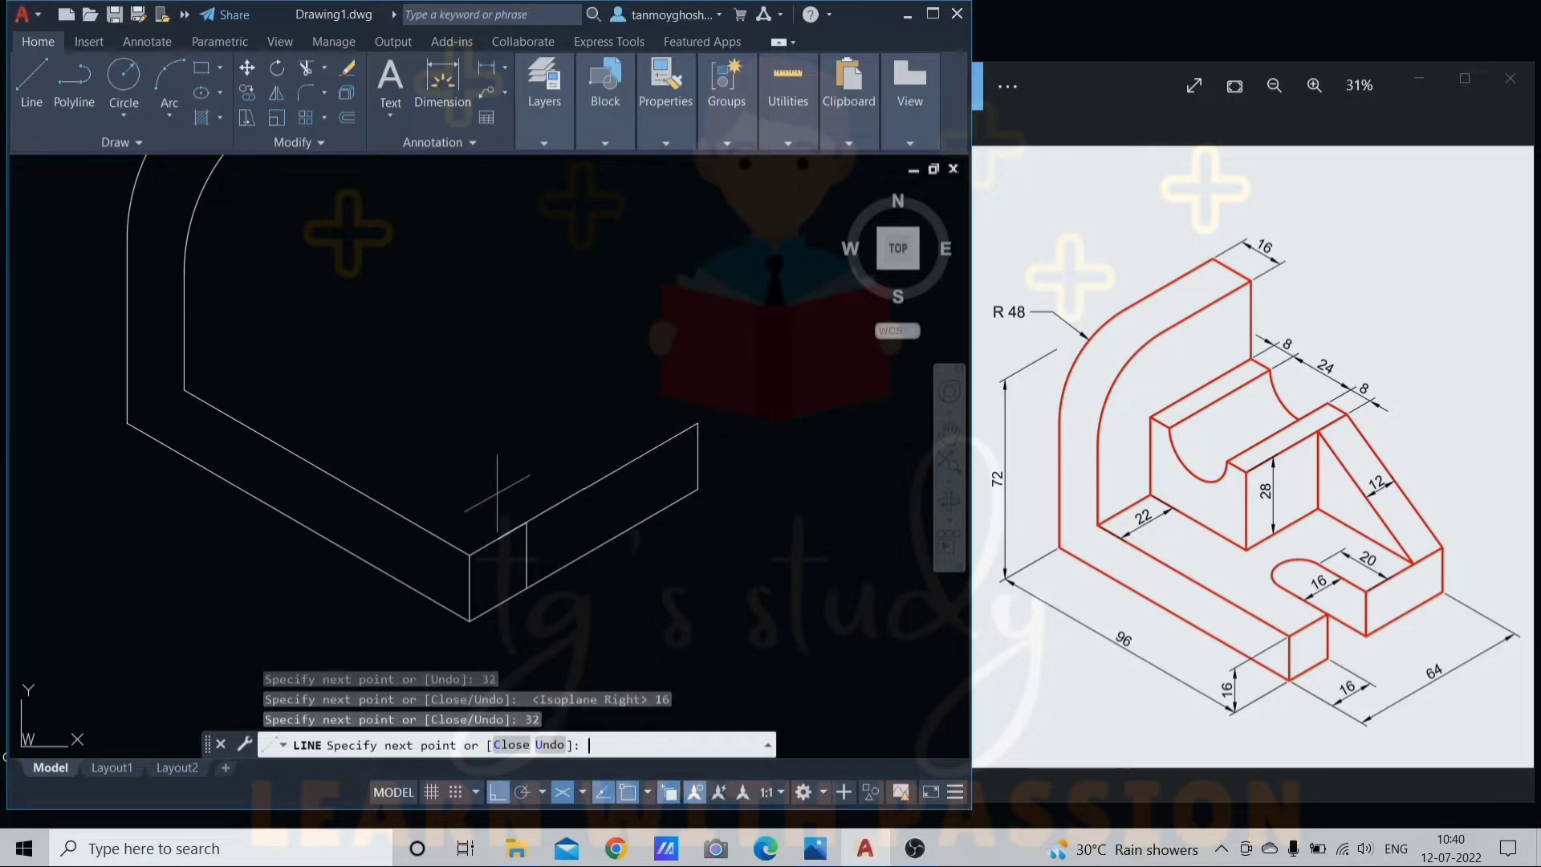
{"action": "type", "text": "16"}
{"action": "key", "text": "Return"}
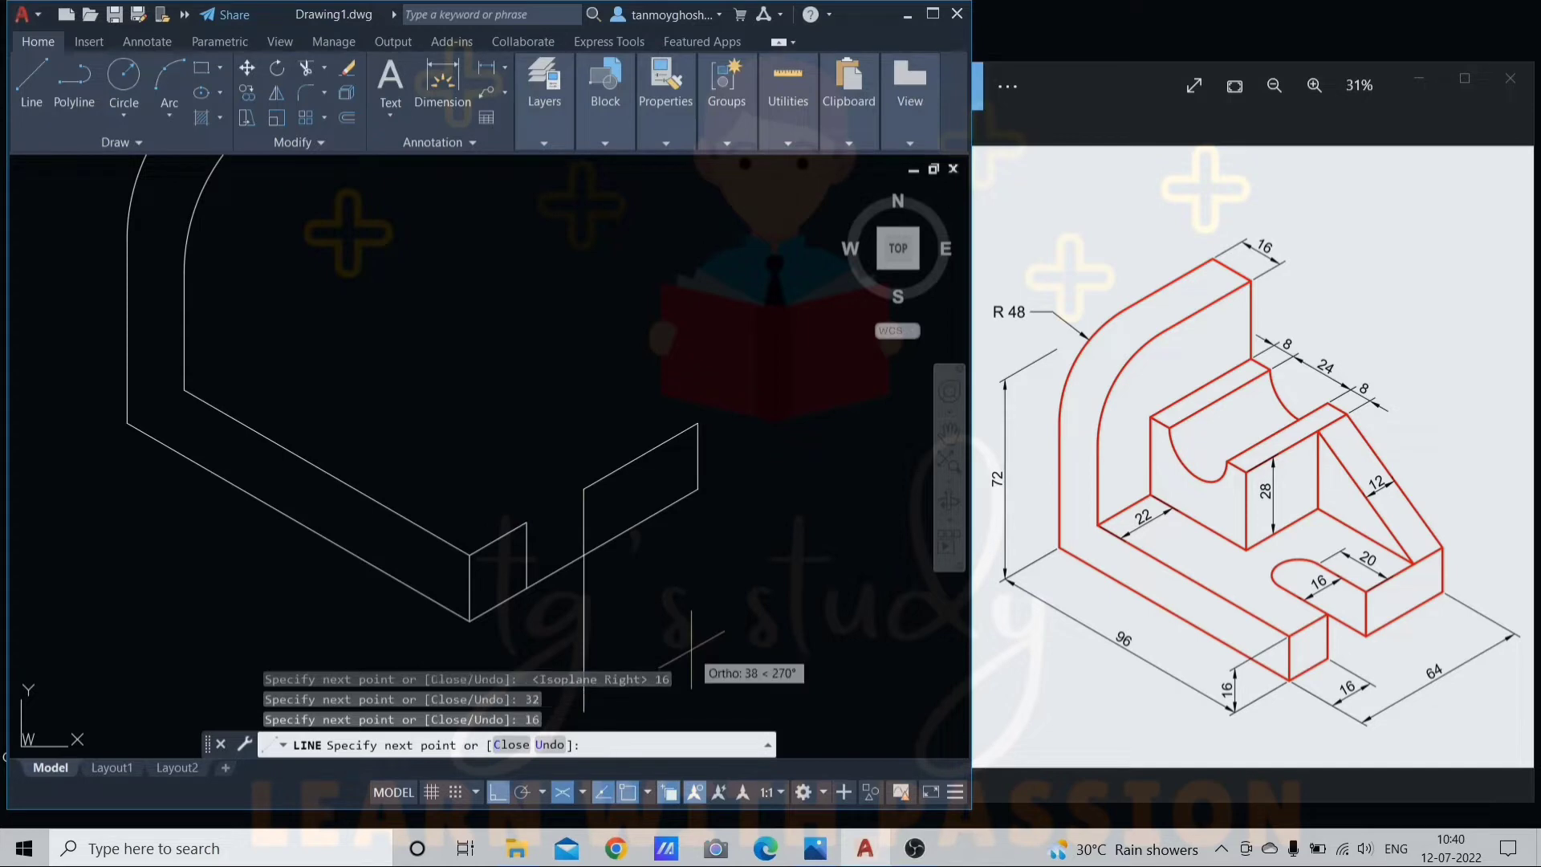
{"action": "key", "text": "Return"}
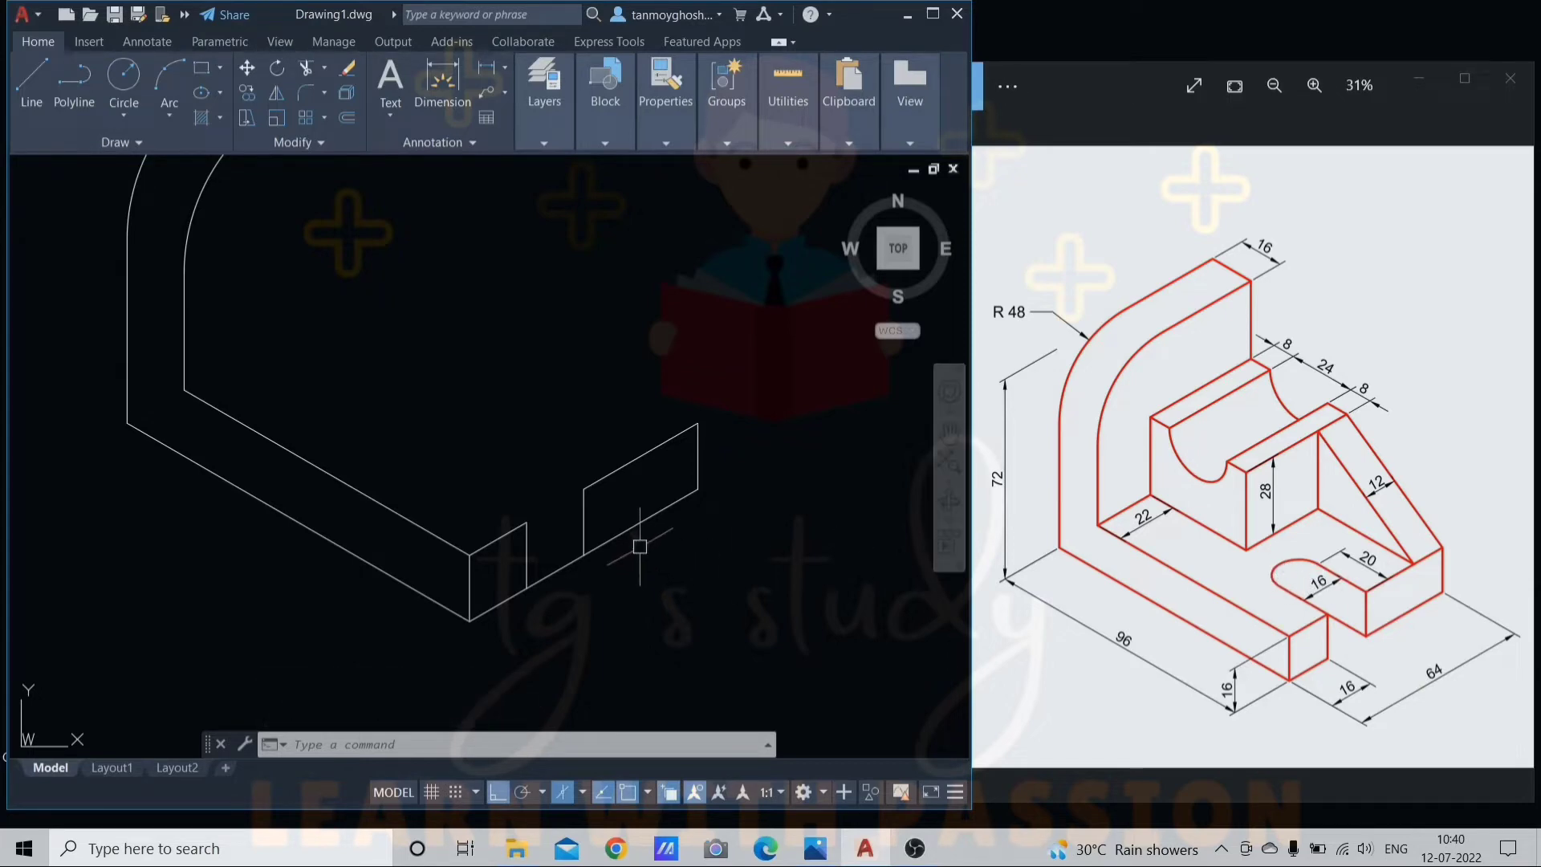
On the left isoplane, draw a 20-unit slot edge back into the base from the second end face's near upper corner.
{"action": "type", "text": "l"}
{"action": "key", "text": "Return"}
{"action": "left_click", "coordinate": [584, 487]}
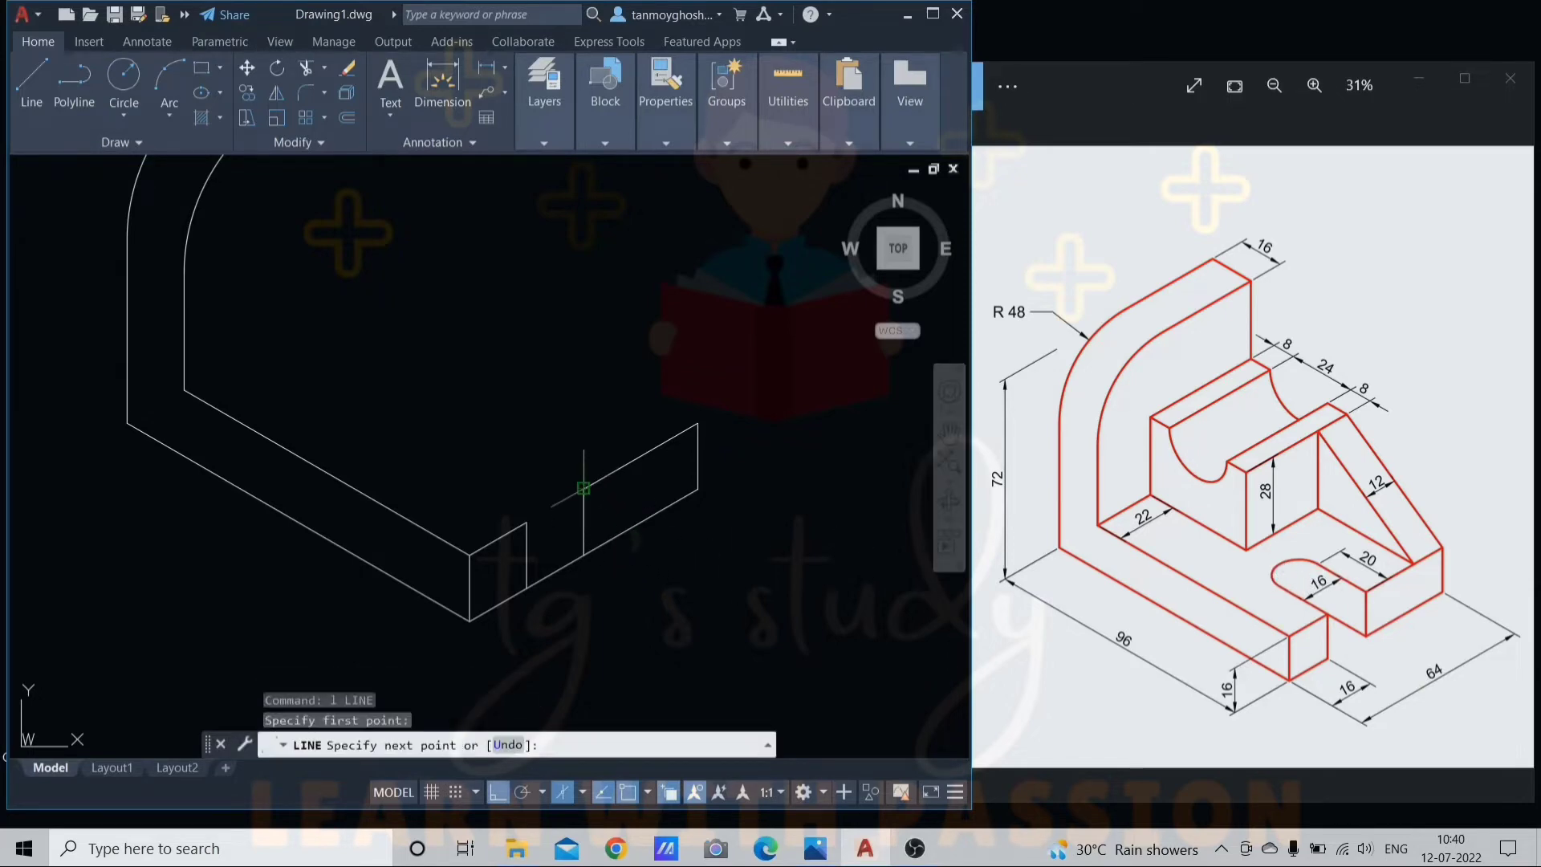
{"action": "key", "text": "F5"}
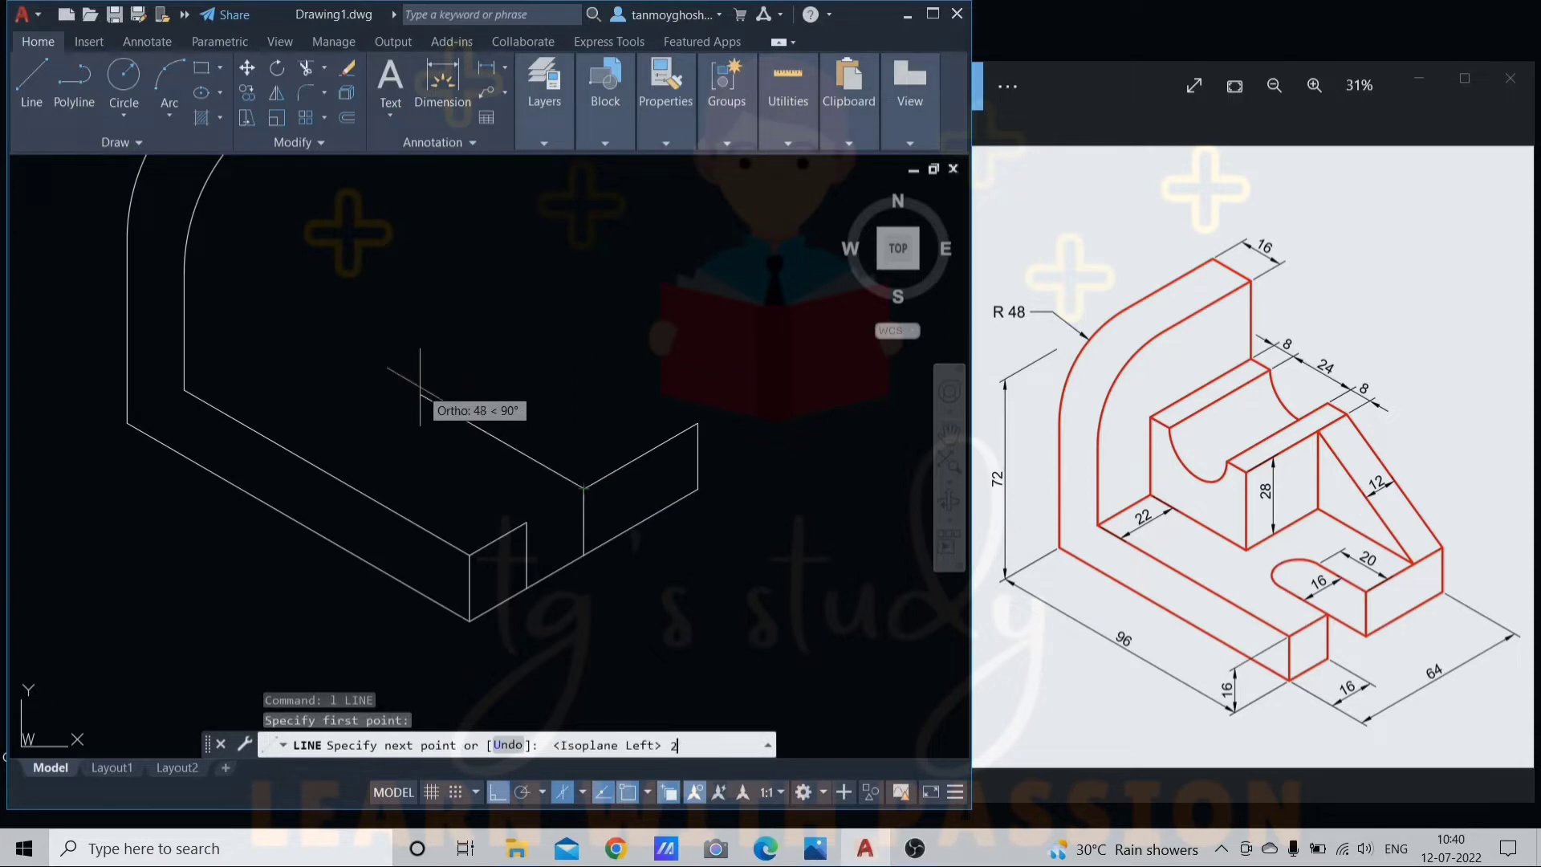
{"action": "type", "text": "20"}
{"action": "key", "text": "Return"}
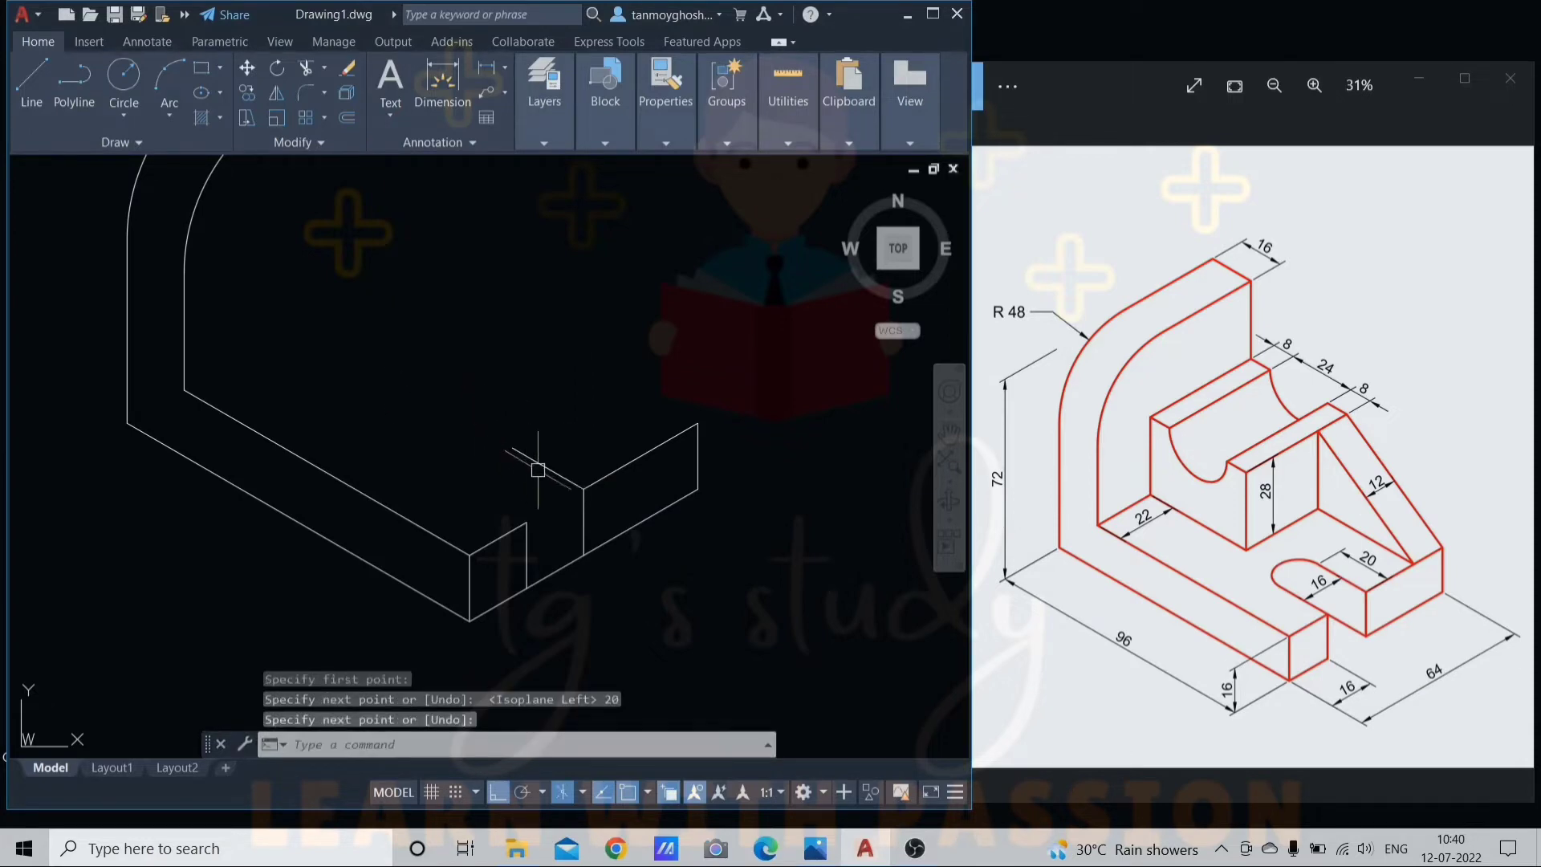
Copy the 20-unit slot edge to the upper far corner of the first end face.
{"action": "scroll", "coordinate": [533, 457], "scroll_direction": "up", "scroll_amount": 3}
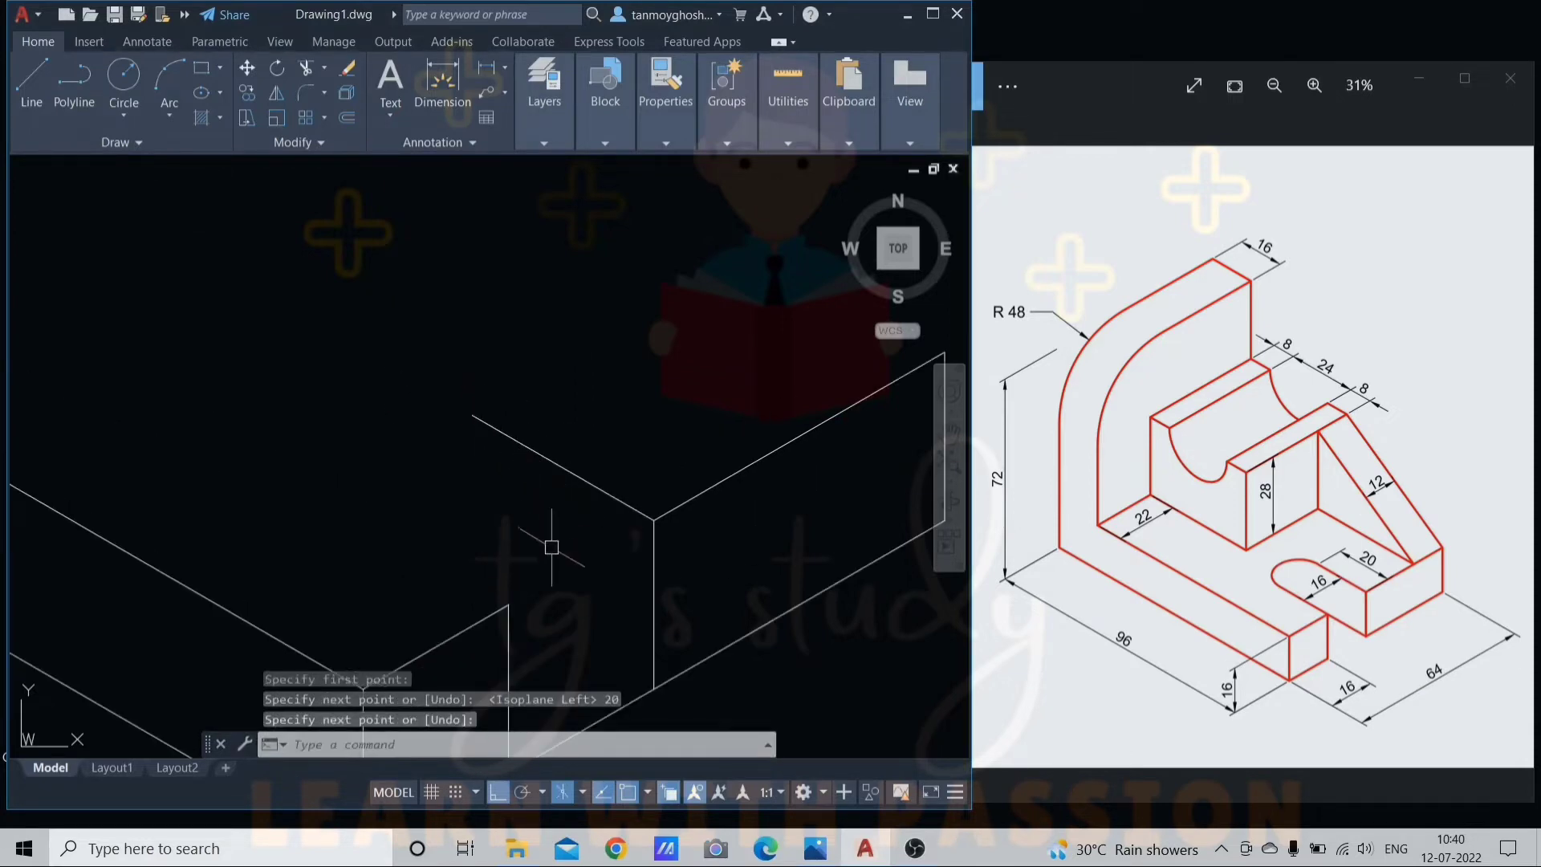
{"action": "key", "text": "Return"}
{"action": "left_click", "coordinate": [556, 472]}
{"action": "type", "text": "co"}
{"action": "key", "text": "Return"}
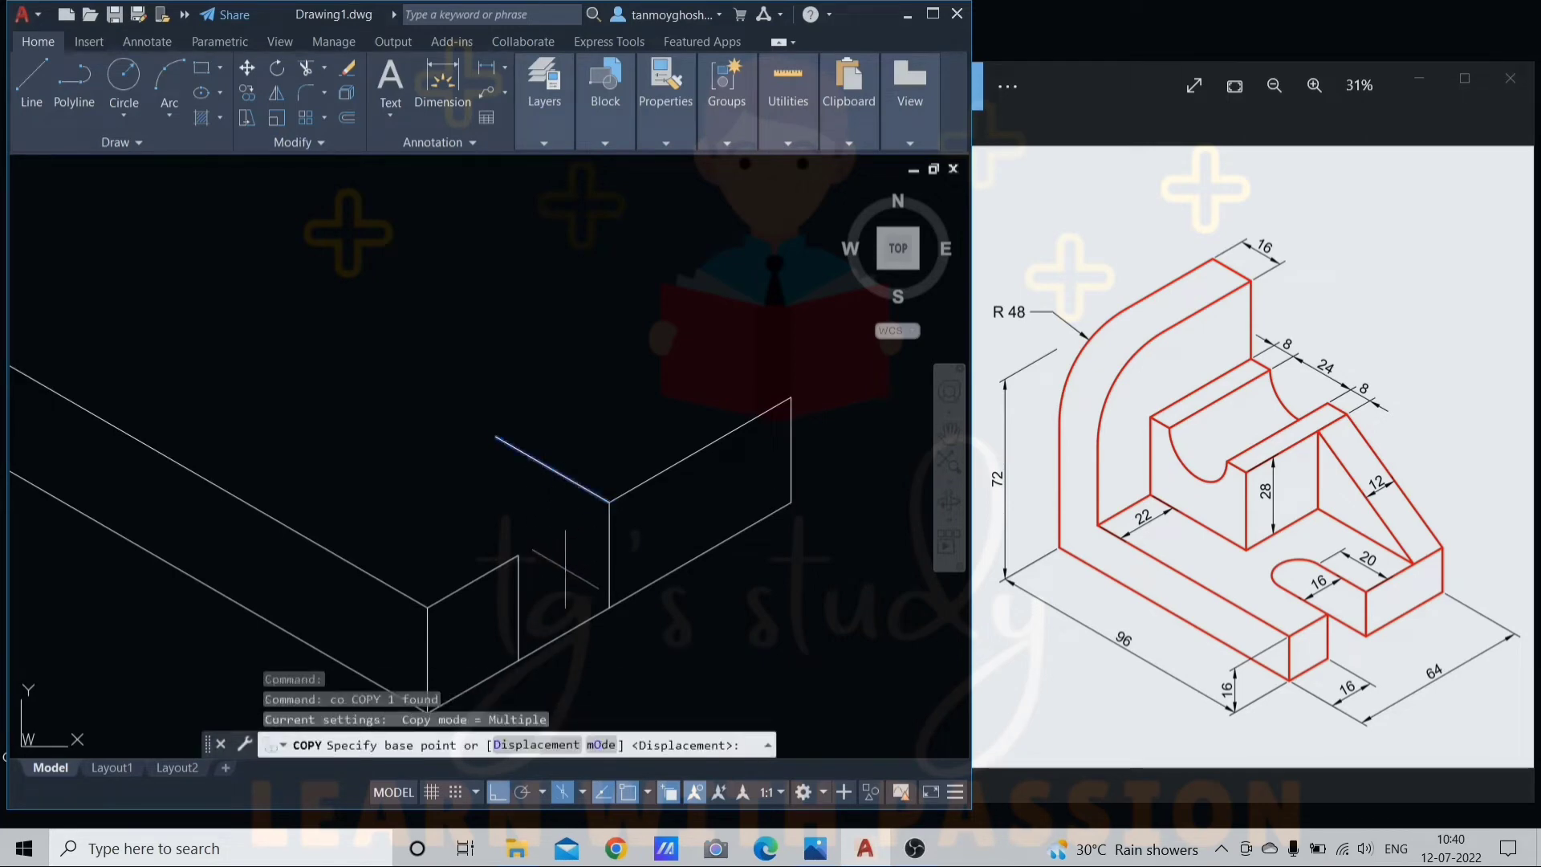
{"action": "left_click", "coordinate": [609, 502]}
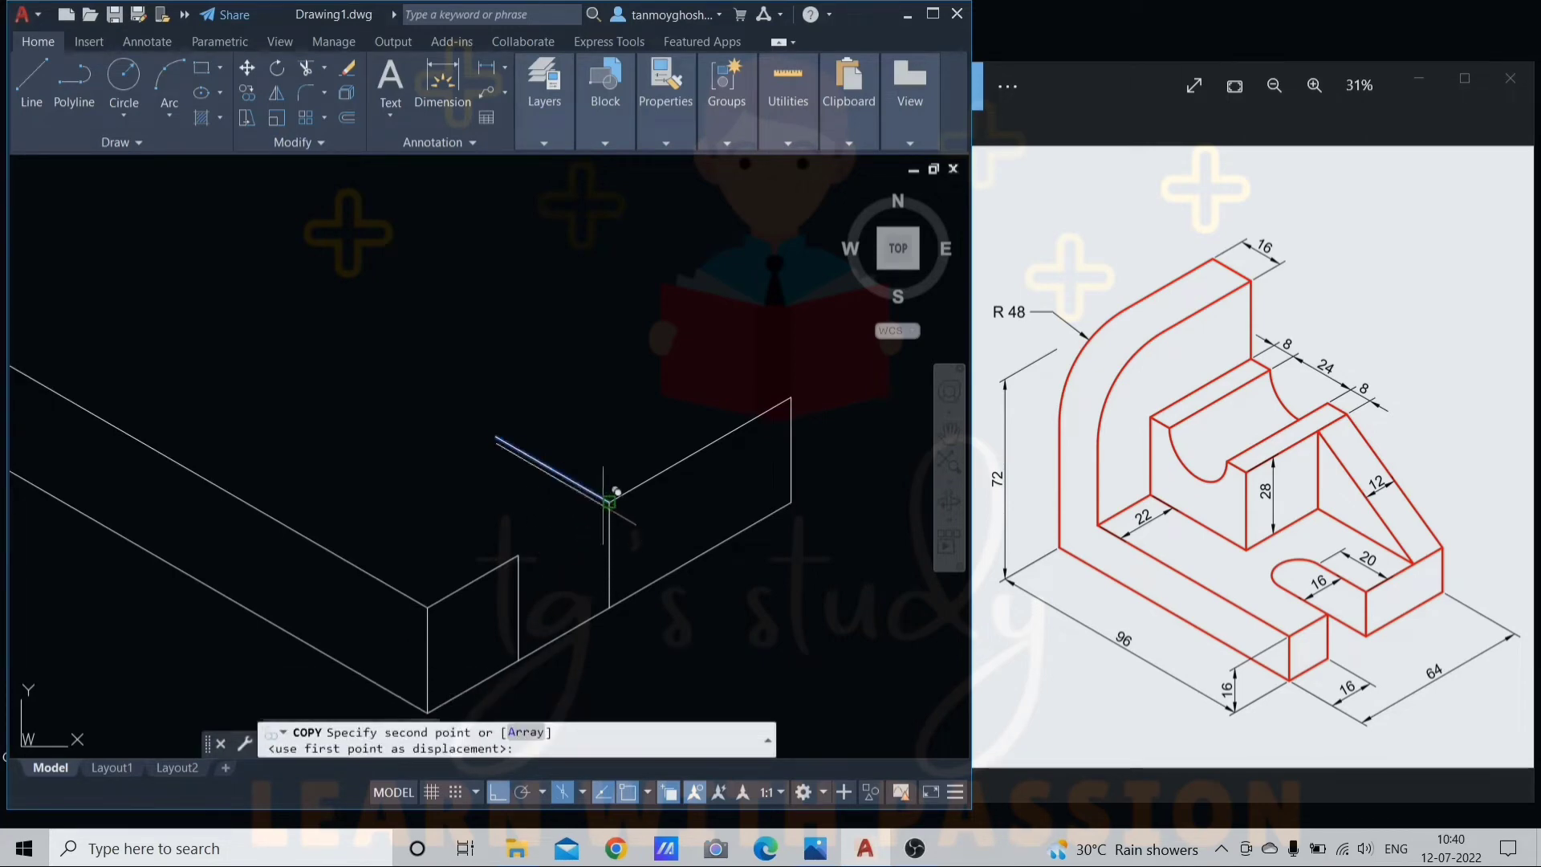
{"action": "left_click", "coordinate": [517, 554]}
{"action": "key", "text": "Escape"}
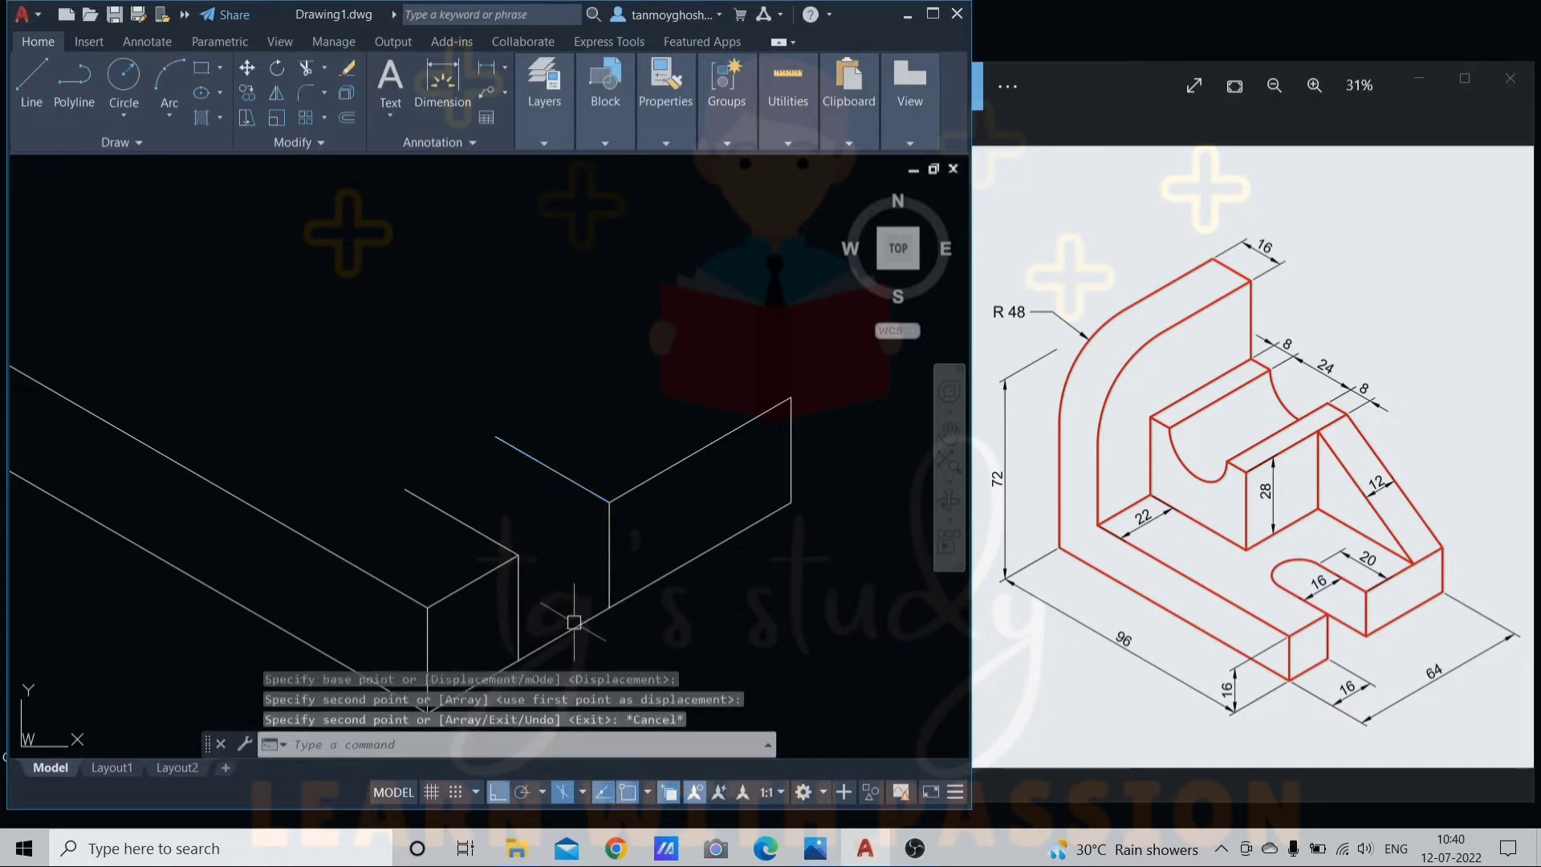
Delete the bottom line spanning the slot opening between the two end faces.
{"action": "left_click", "coordinate": [577, 620]}
{"action": "key", "text": "Delete"}
{"action": "middle_click_drag", "start_coordinate": [557, 542], "coordinate": [553, 502]}
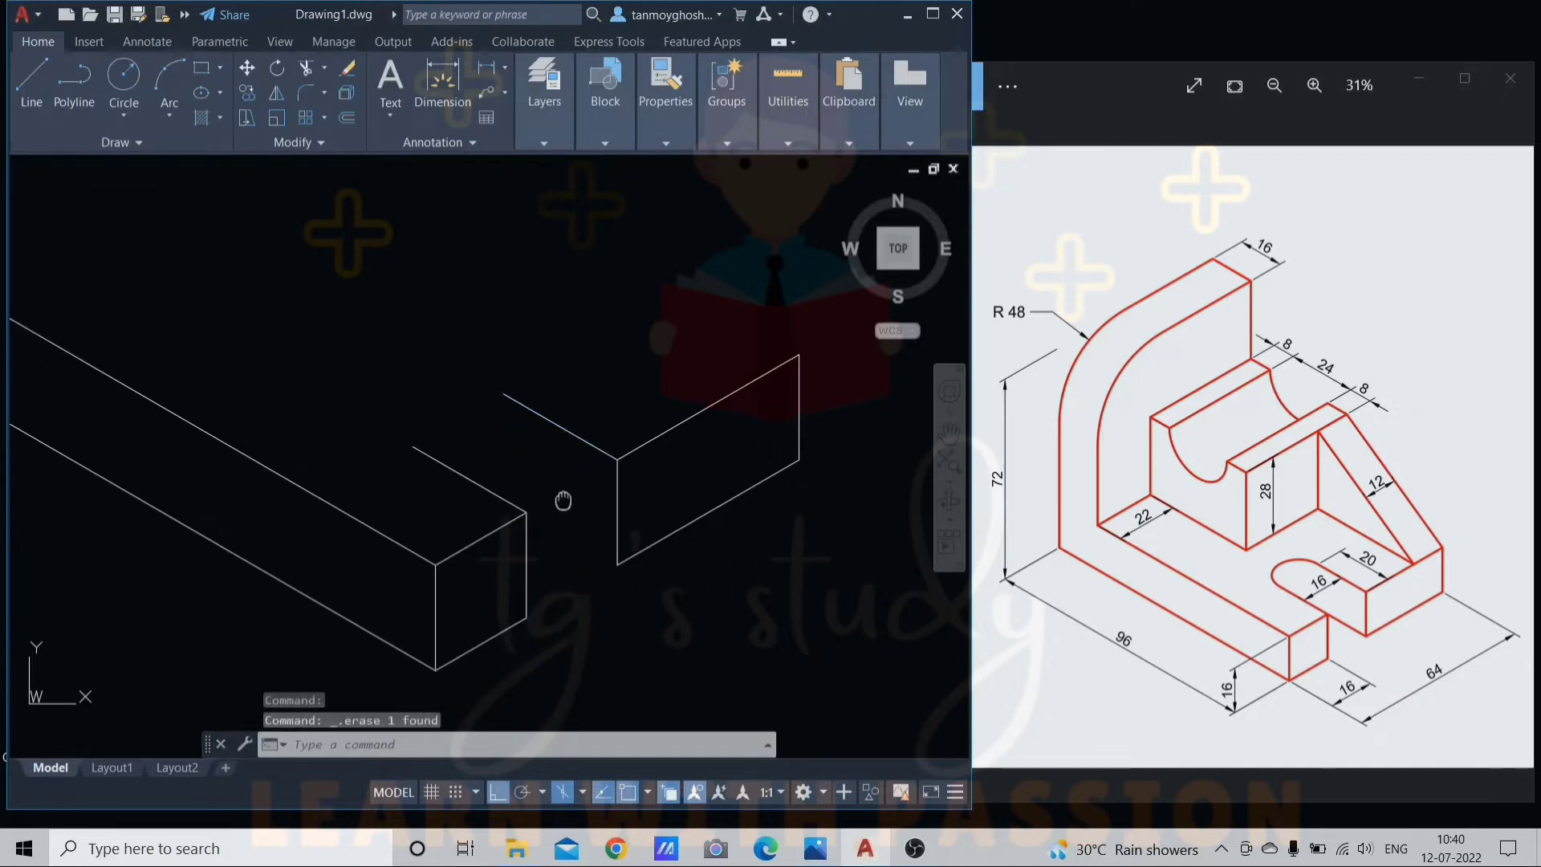
{"action": "key", "text": "Escape"}
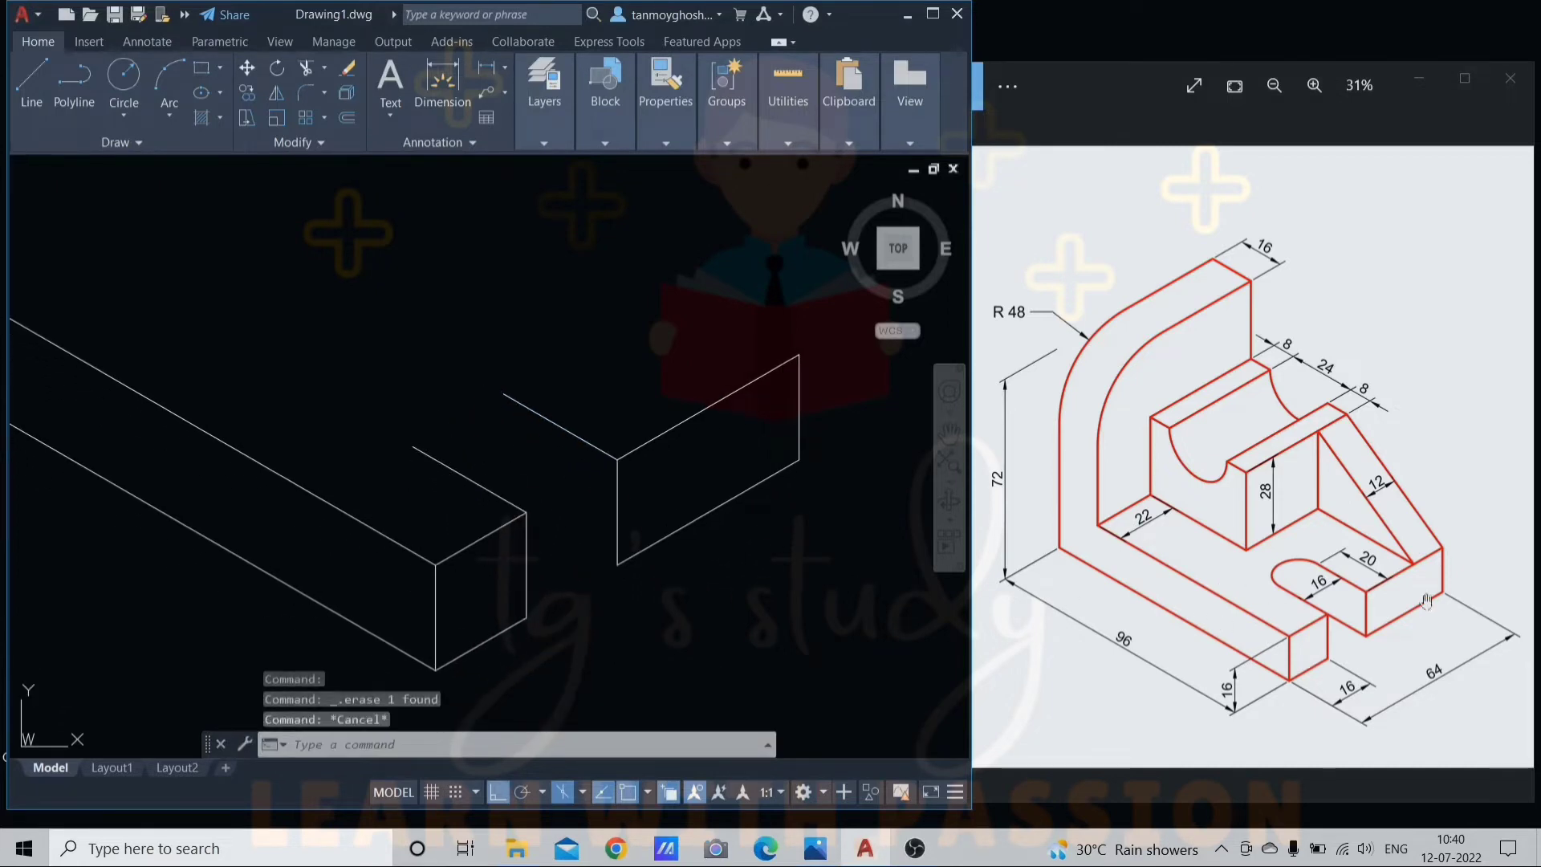
On the top isoplane, draw an 8-unit line at 30° from the inner end of the copied slot edge toward the opposite edge.
{"action": "middle_click_drag", "start_coordinate": [502, 463], "coordinate": [533, 508]}
{"action": "type", "text": "l"}
{"action": "key", "text": "Return"}
{"action": "left_click", "coordinate": [443, 491]}
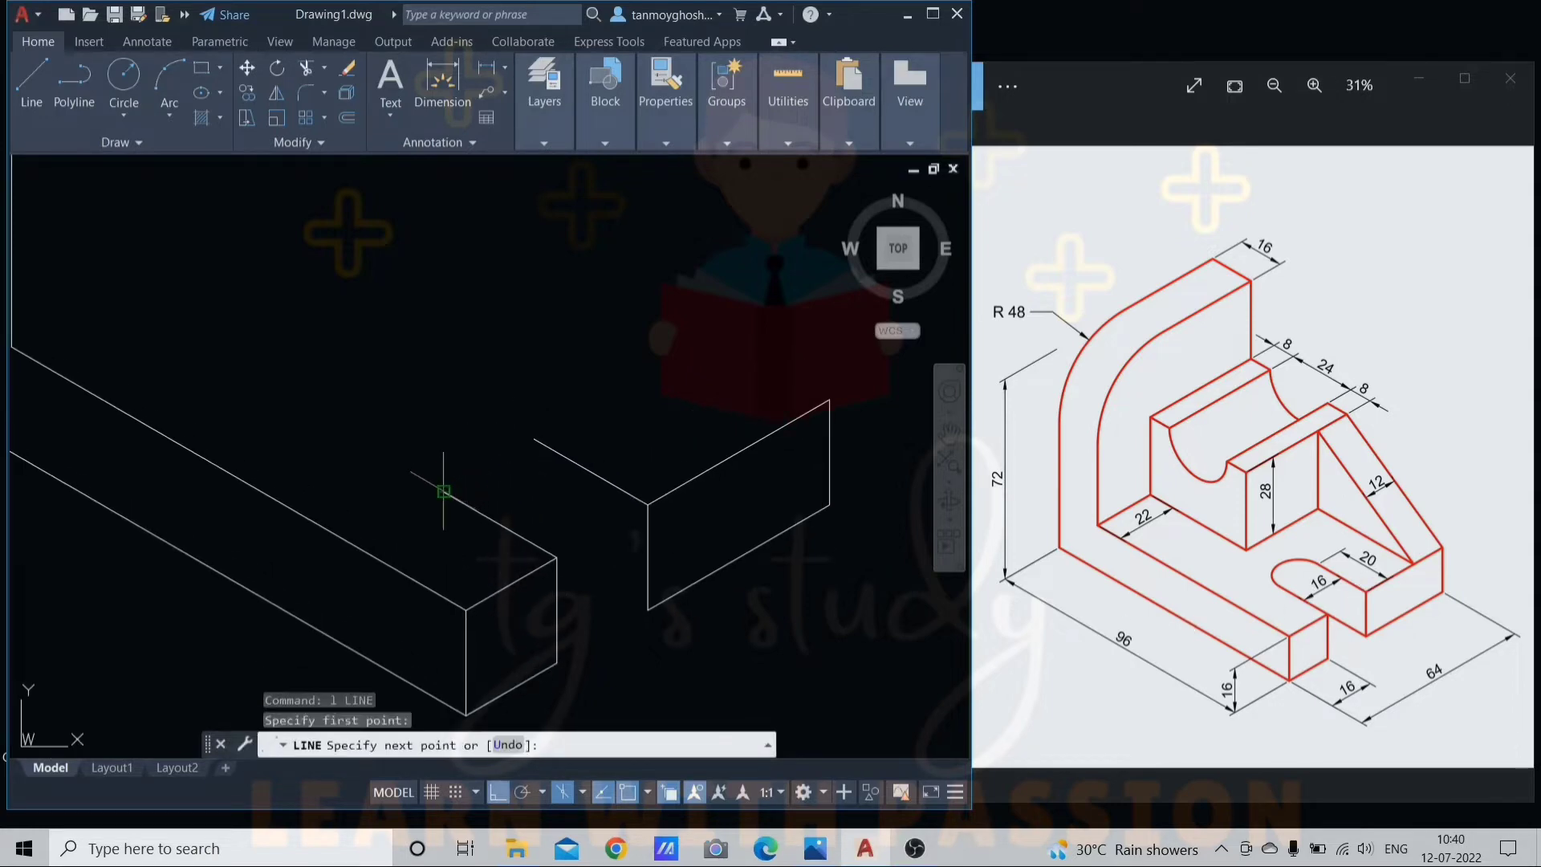
{"action": "key", "text": "F5"}
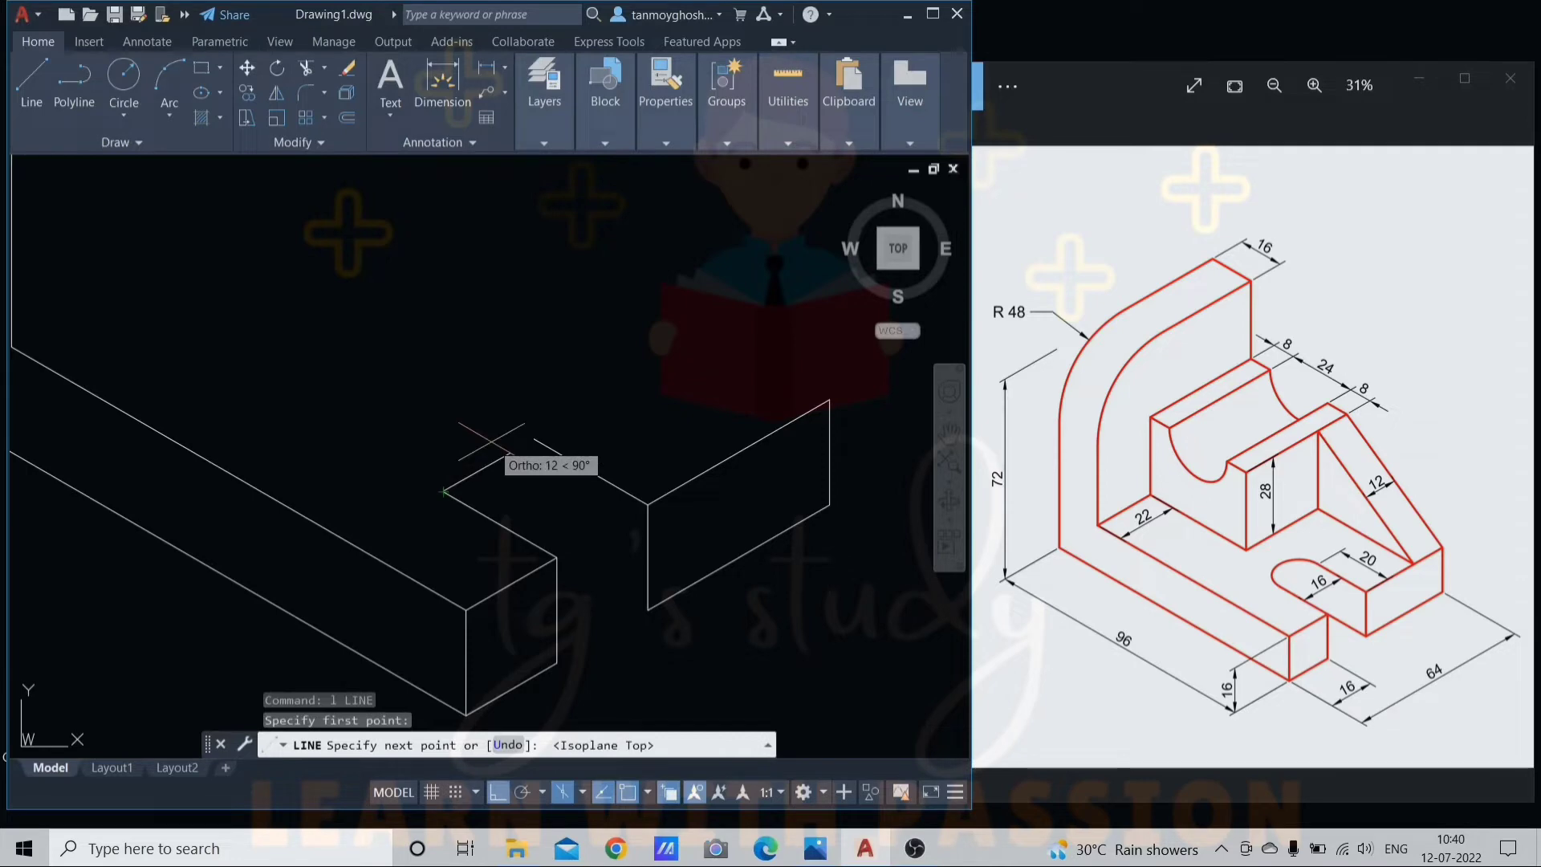
{"action": "type", "text": "8"}
{"action": "key", "text": "Return"}
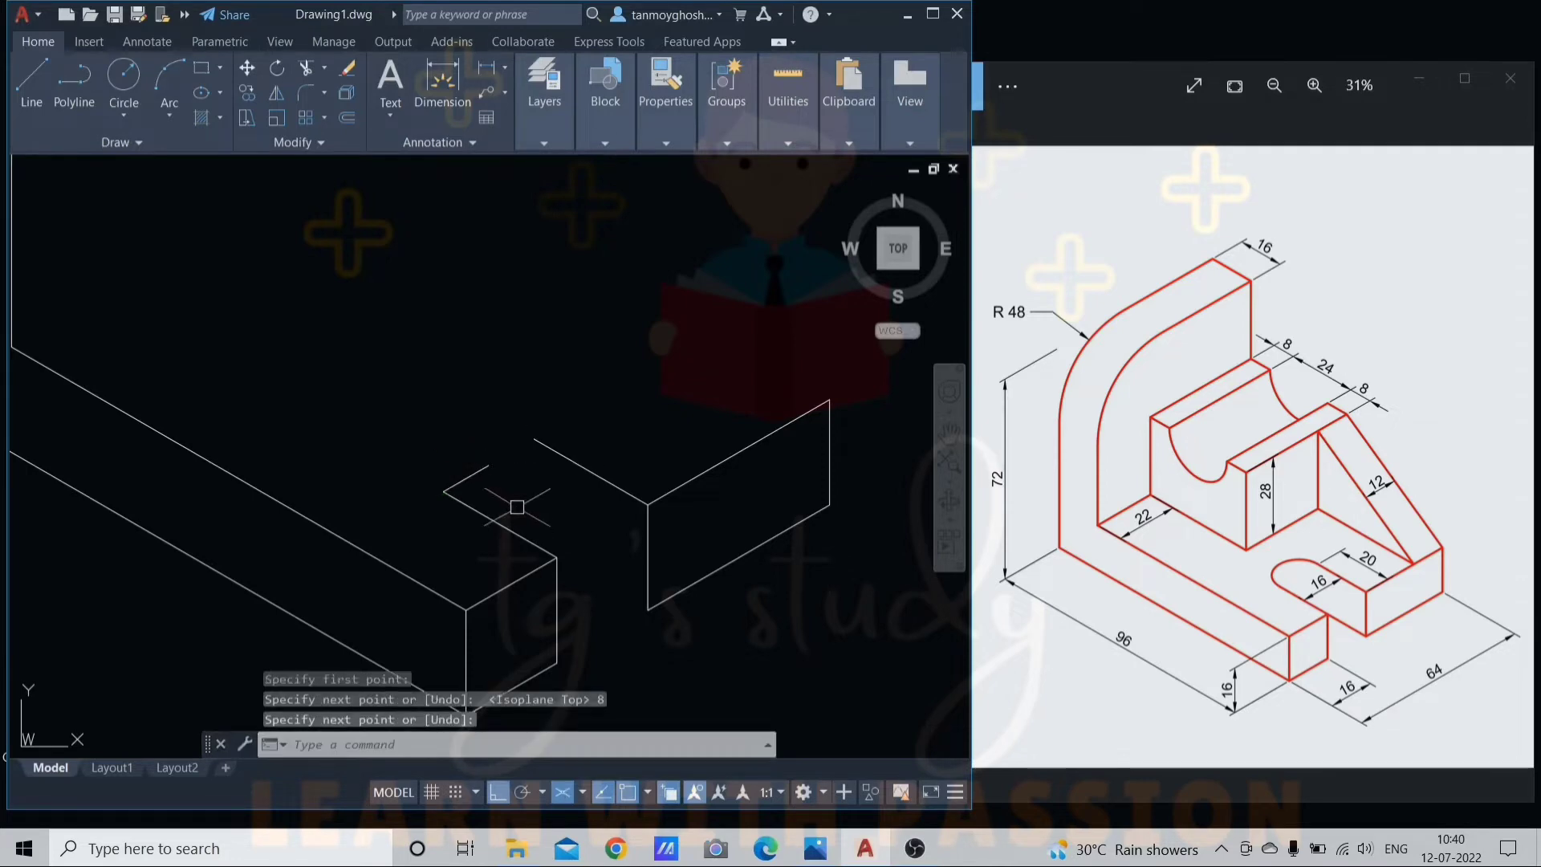
Draw an isocircle of diameter 16 on the top isoplane, centred on the free end of the 8-unit line.
{"action": "scroll", "coordinate": [521, 493], "scroll_direction": "up", "scroll_amount": 3}
{"action": "key", "text": "Escape"}
{"action": "type", "text": "el"}
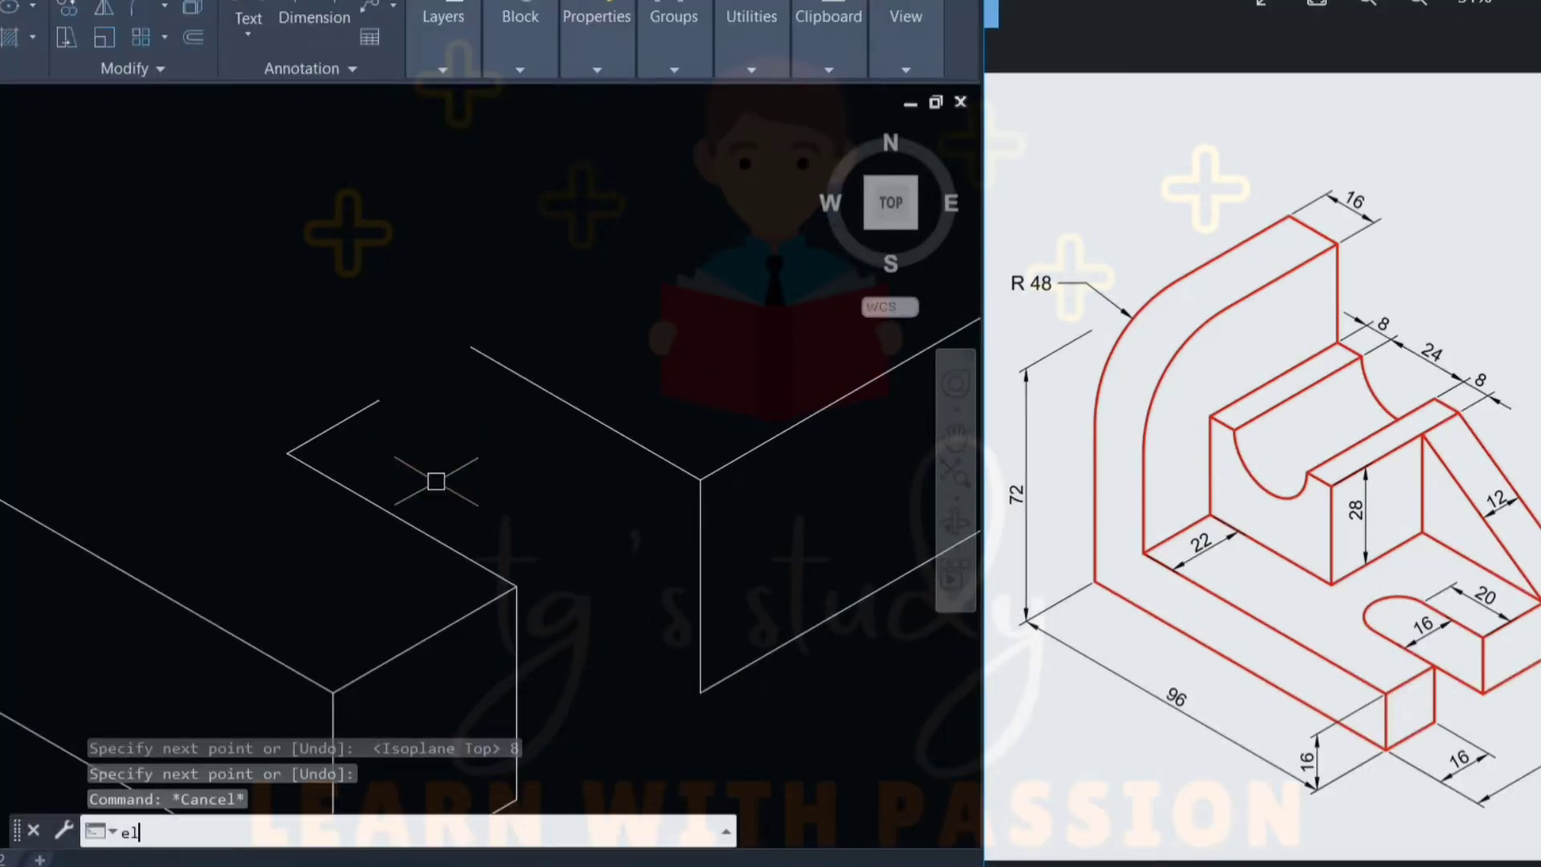
{"action": "key", "text": "Return"}
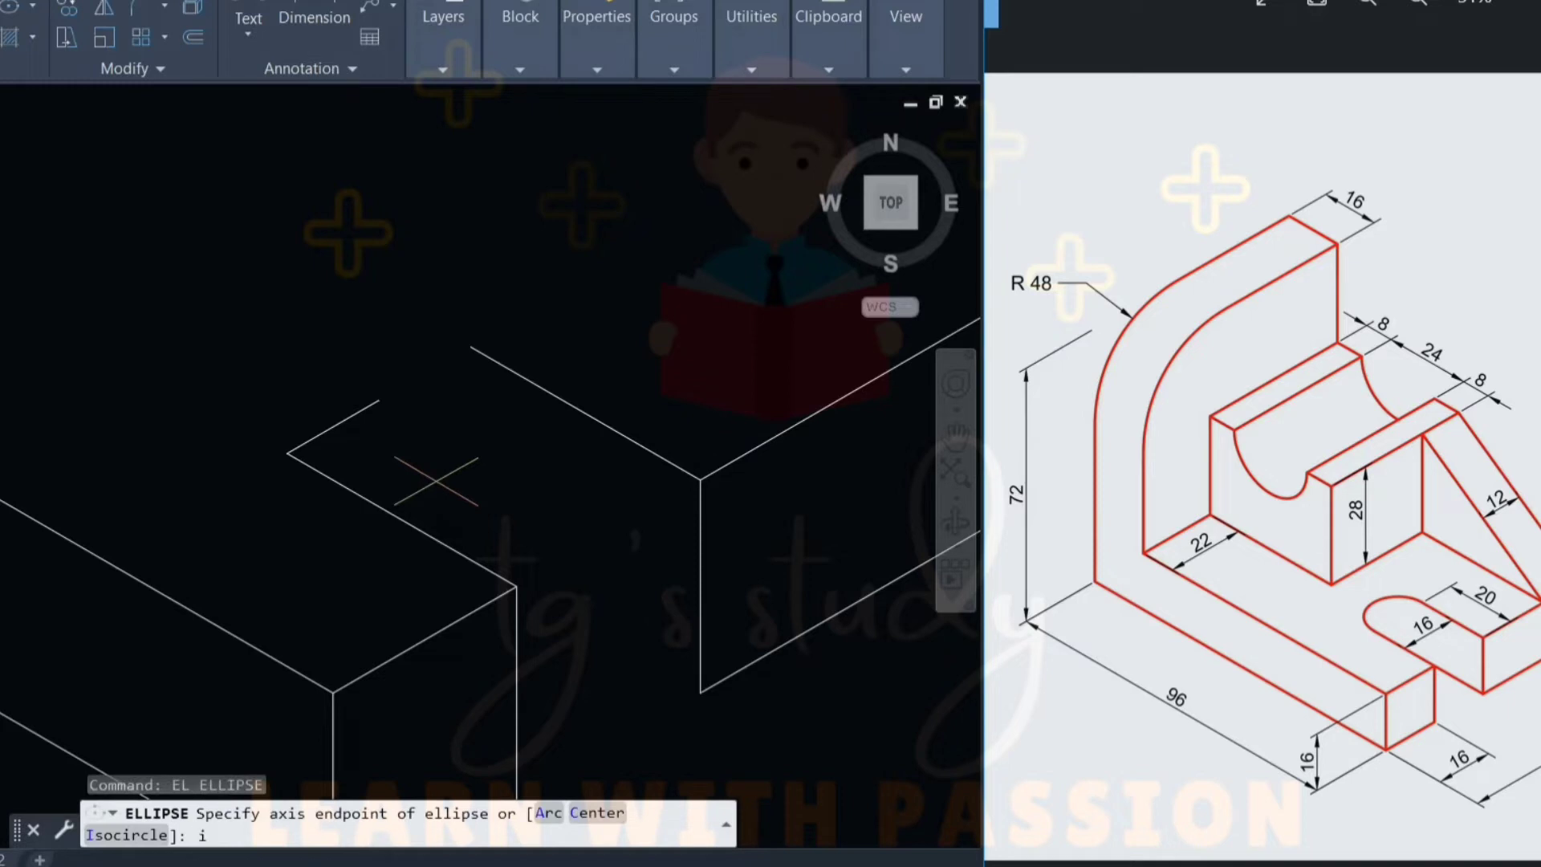
{"action": "key", "text": "Return"}
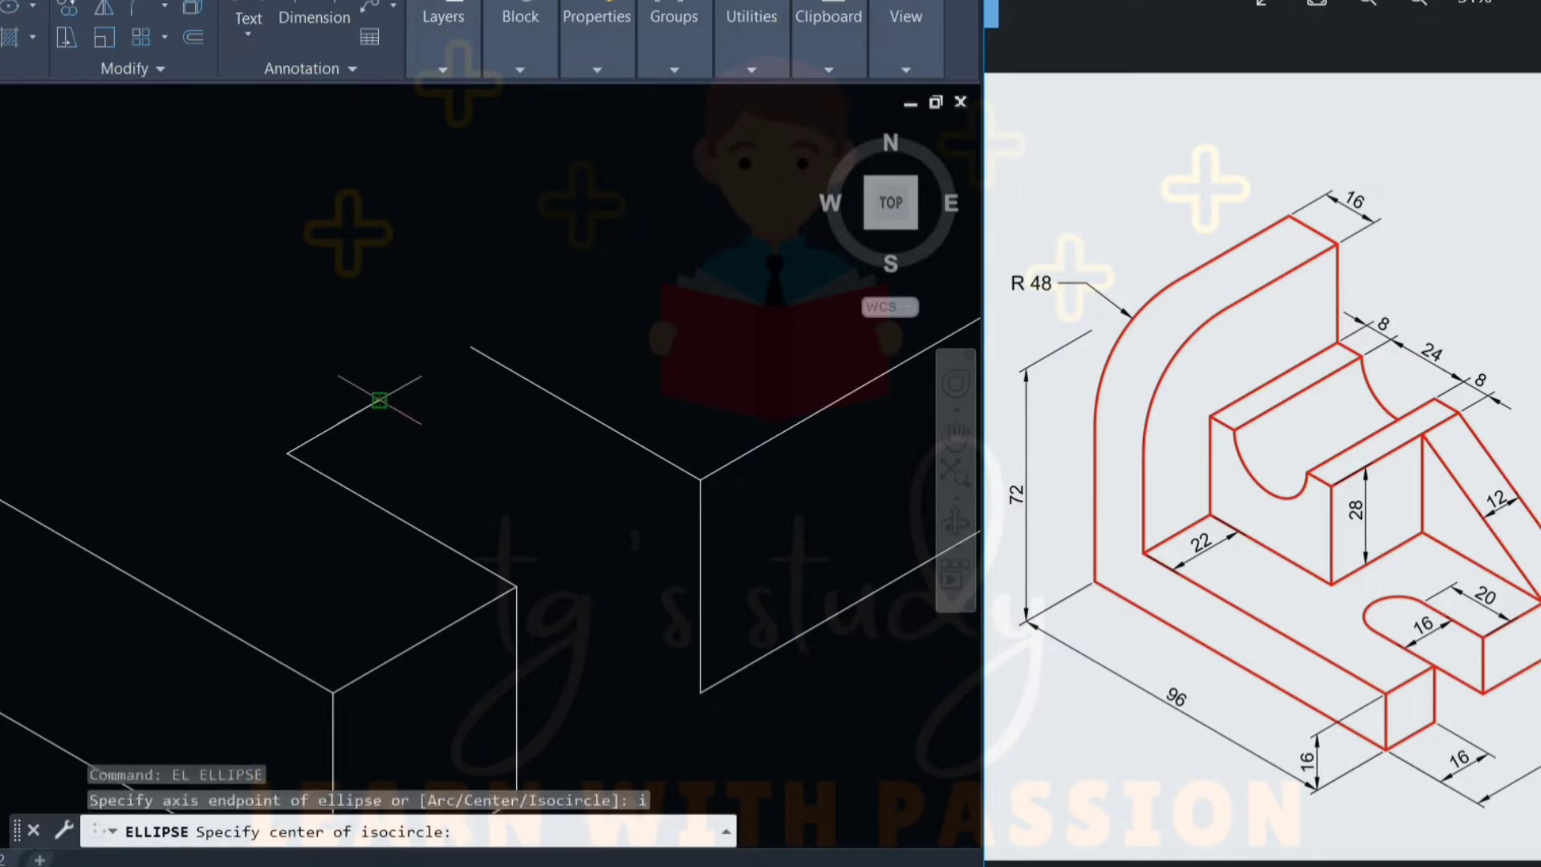
{"action": "left_click", "coordinate": [379, 400]}
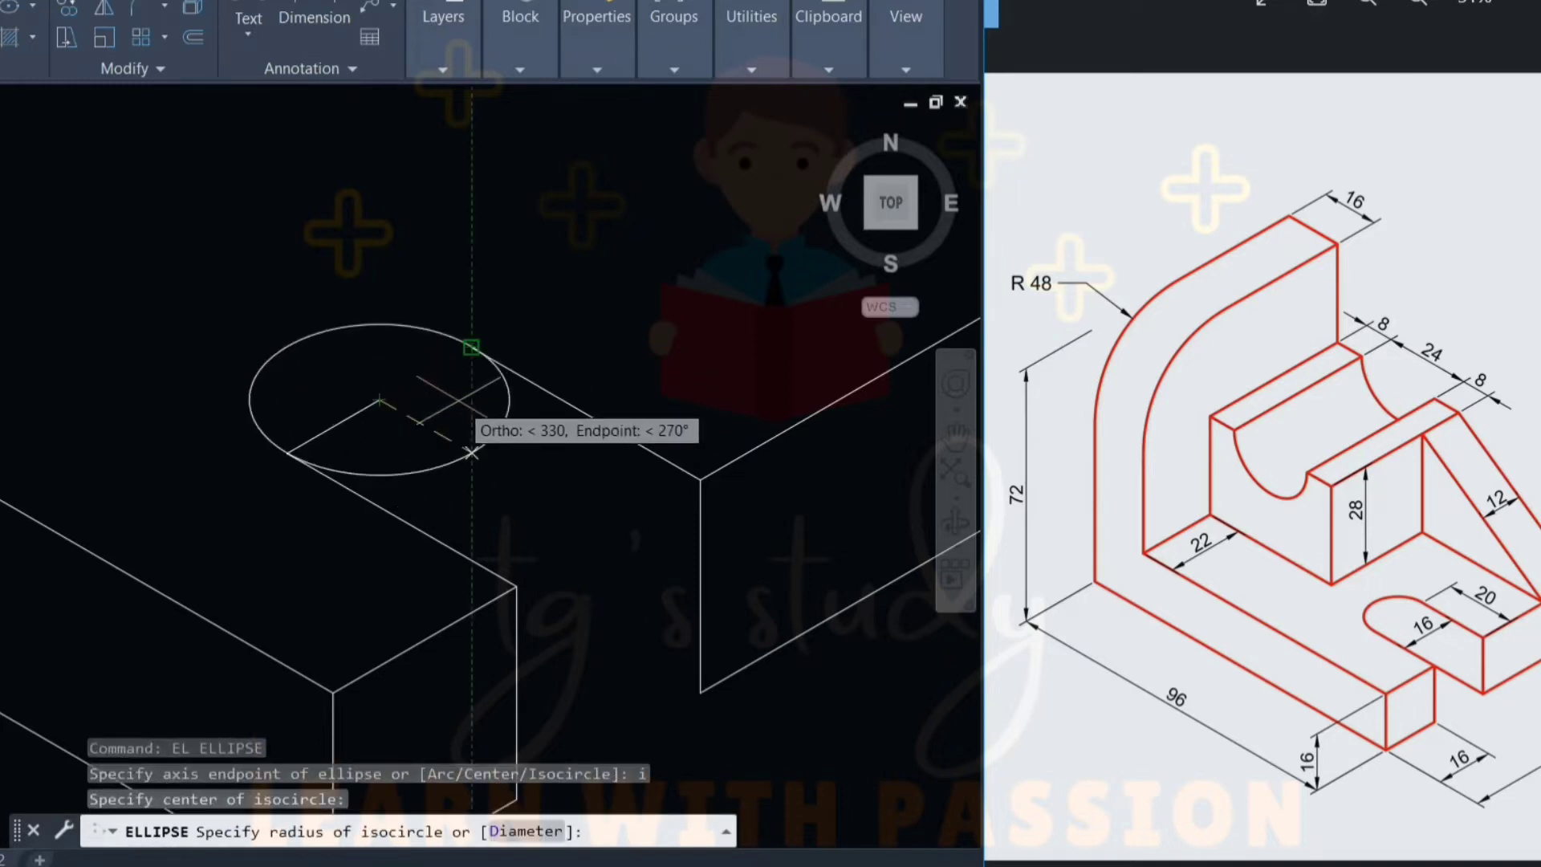
{"action": "type", "text": "d"}
{"action": "key", "text": "Return"}
{"action": "type", "text": "16"}
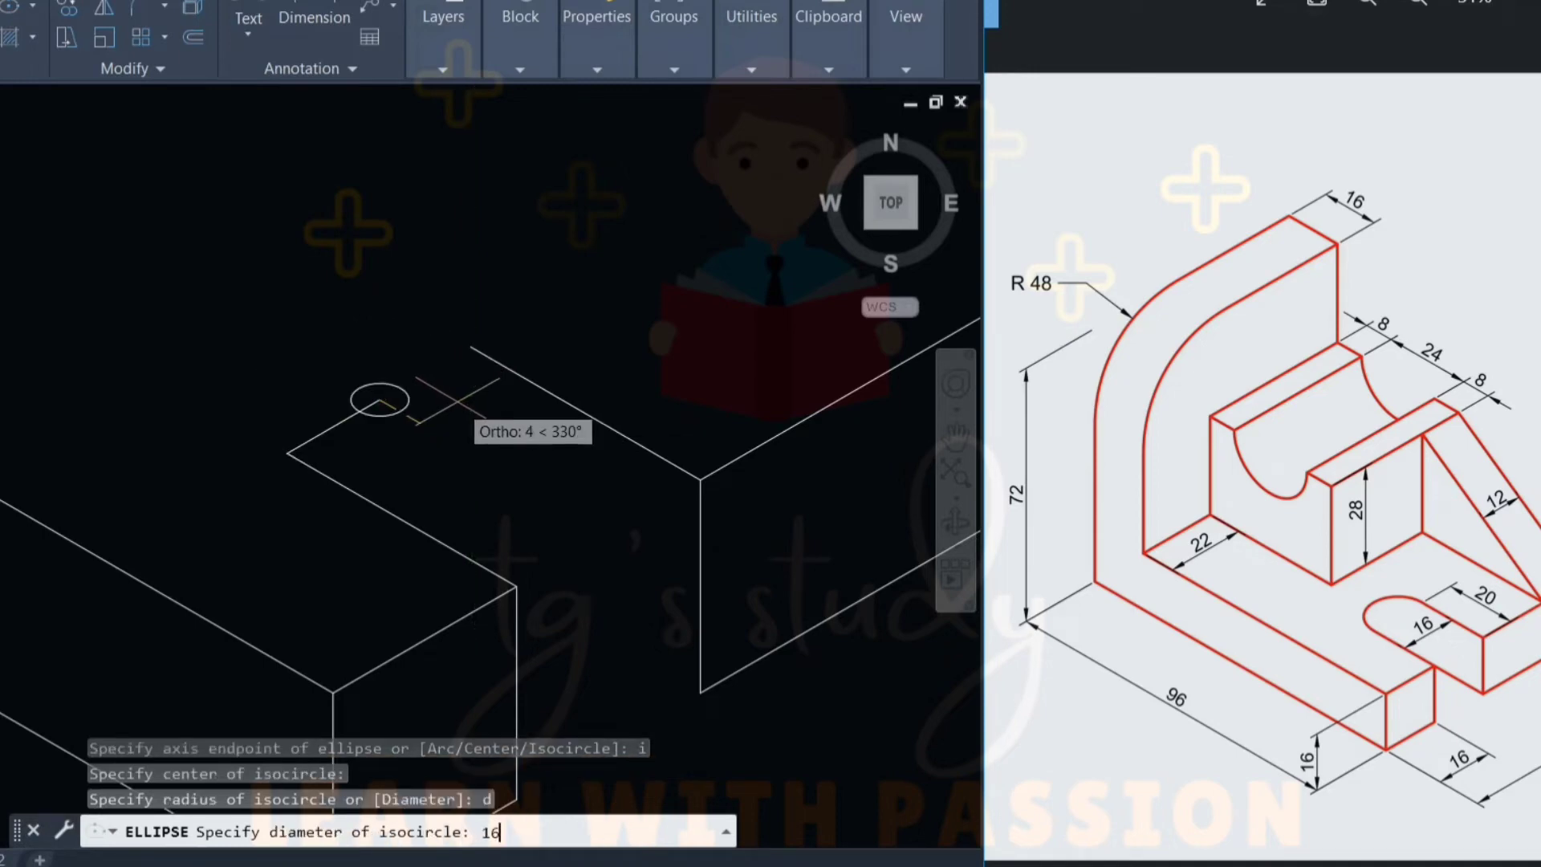
{"action": "key", "text": "Return"}
{"action": "key", "text": "Escape"}
{"action": "key", "text": "Escape"}
{"action": "key", "text": "Escape"}
Trim away the isocircle's inner arc and the 8-unit construction line, leaving the slot's rounded end between its two edges.
{"action": "type", "text": "tr"}
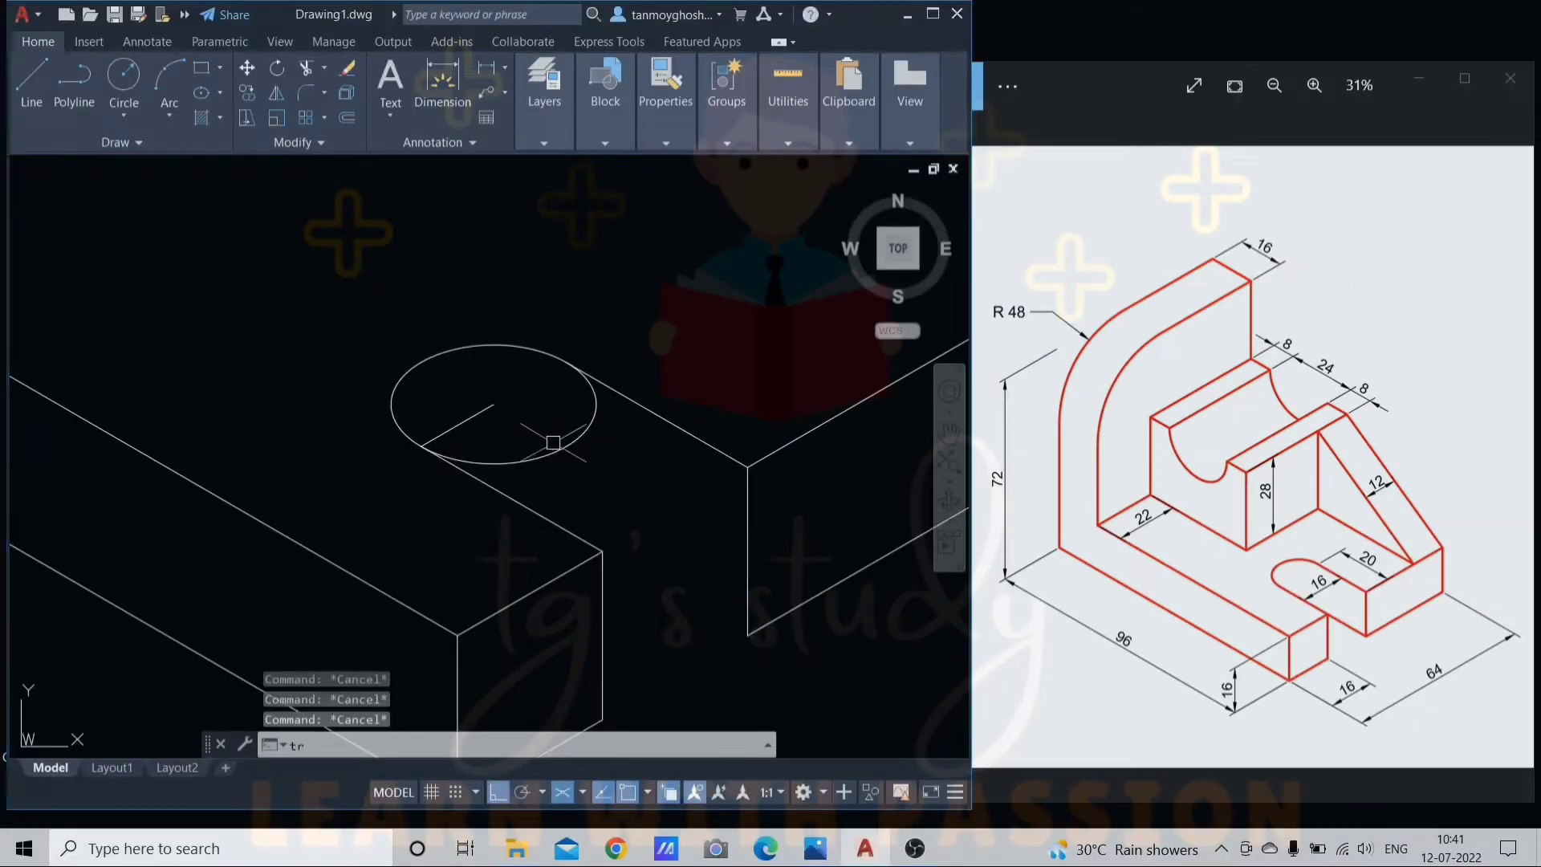
{"action": "key", "text": "Return"}
{"action": "left_click", "coordinate": [479, 416]}
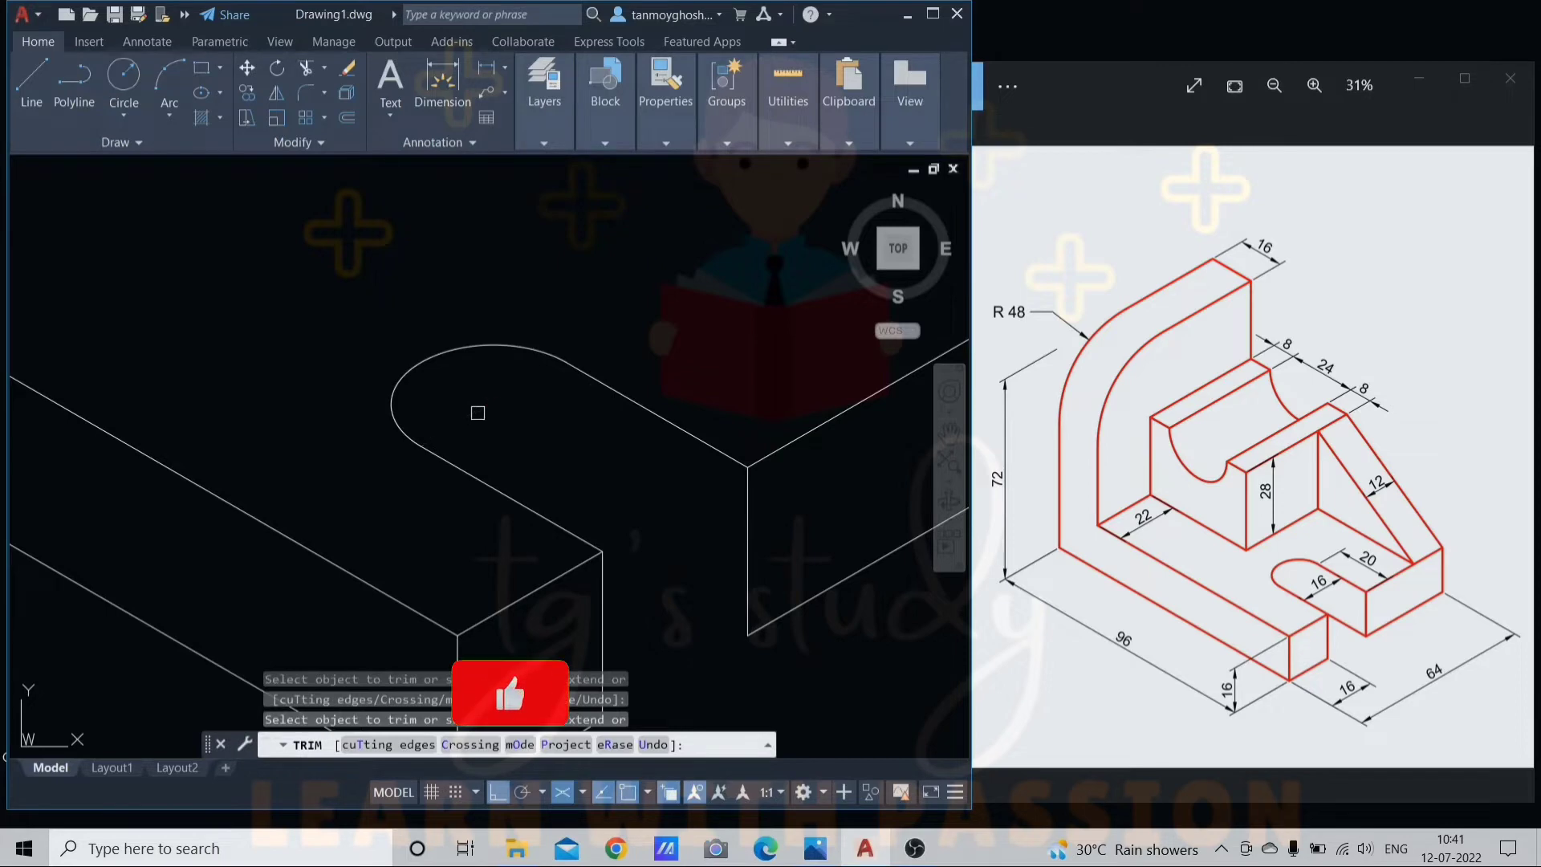
{"action": "key", "text": "Escape"}
{"action": "scroll", "coordinate": [561, 514], "scroll_direction": "down", "scroll_amount": 2}
{"action": "scroll", "coordinate": [600, 535], "scroll_direction": "up", "scroll_amount": 2}
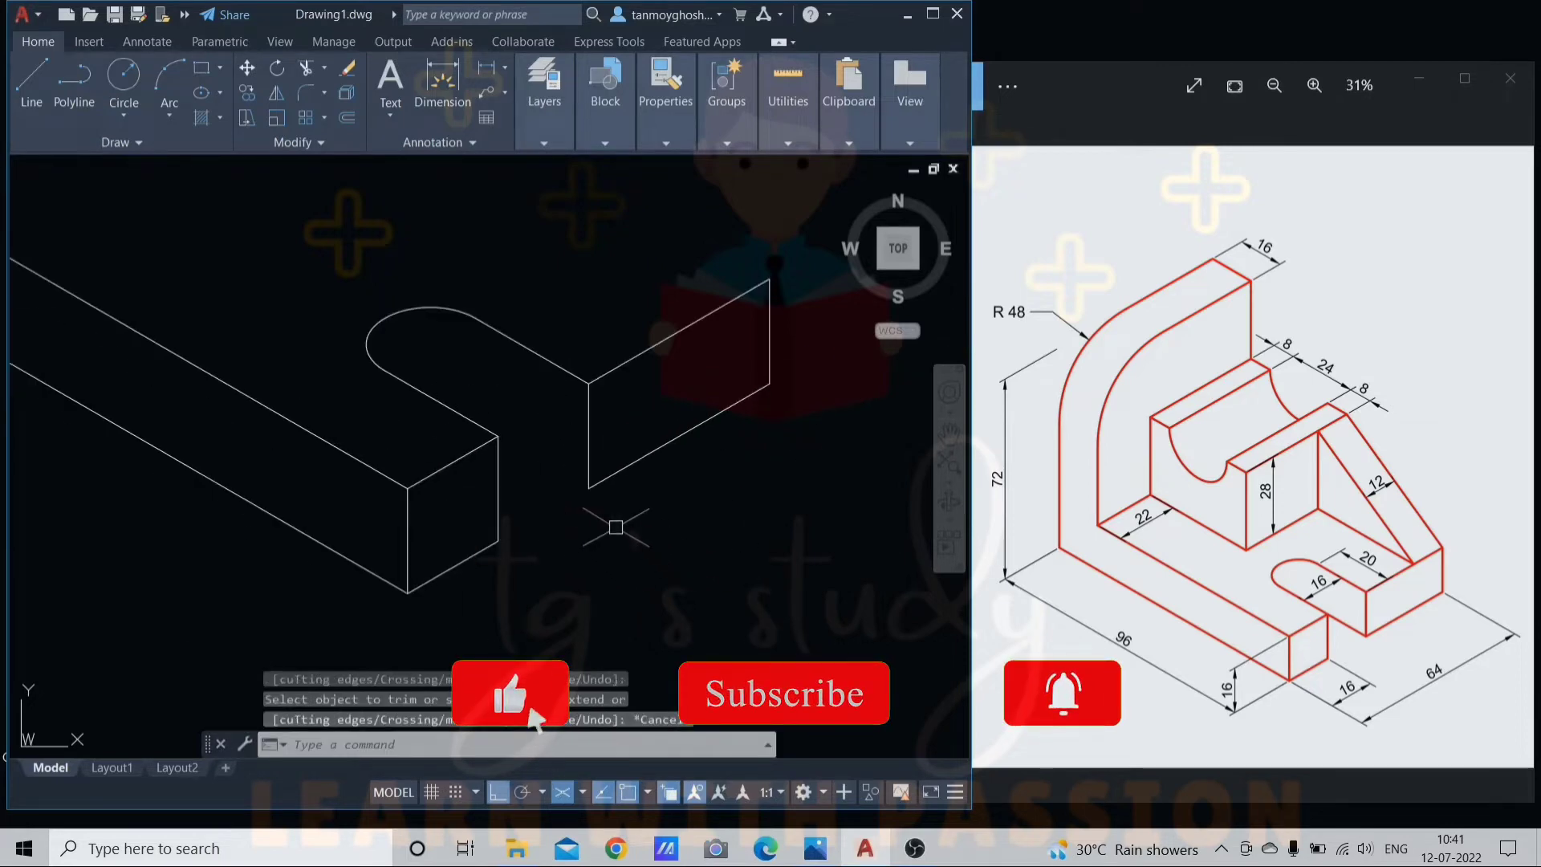
Copy the near slot edge from its outer endpoint to the lower near corner of the second end face.
{"action": "left_click", "coordinate": [466, 415]}
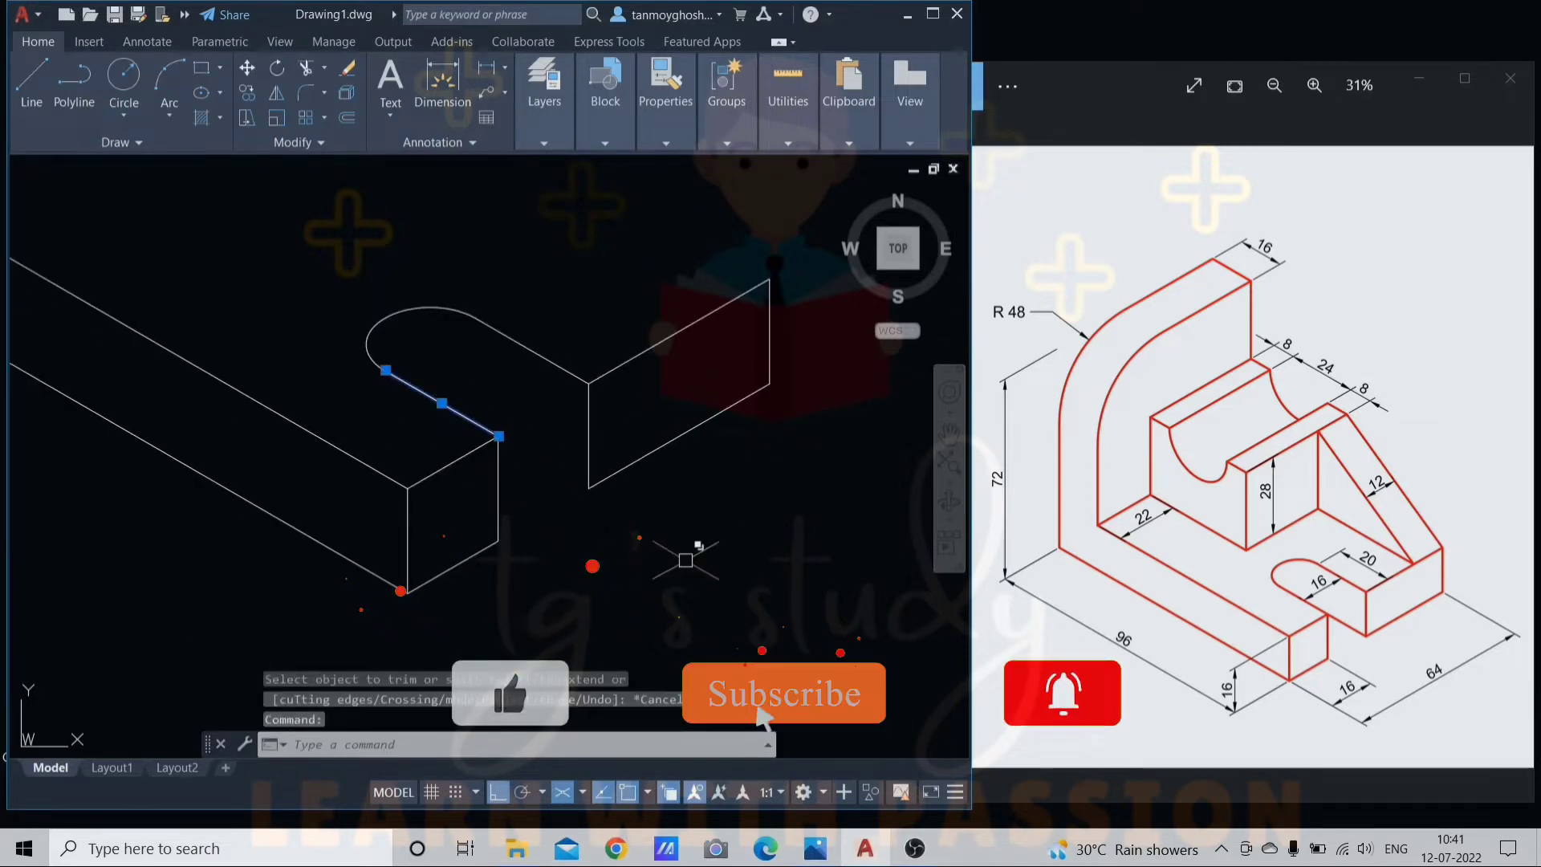
{"action": "type", "text": "co"}
{"action": "key", "text": "Return"}
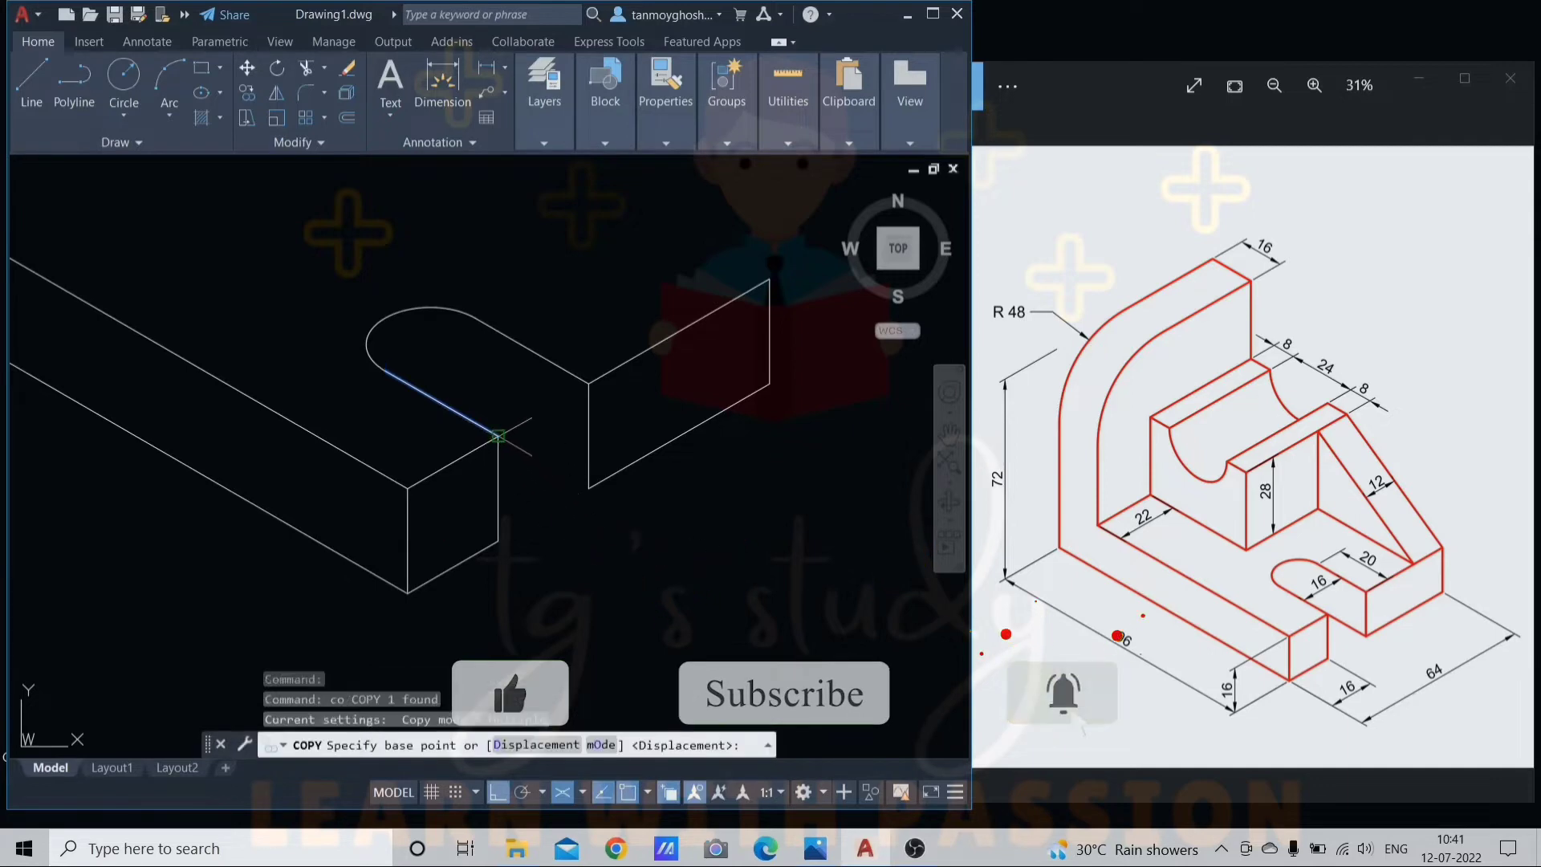
{"action": "left_click", "coordinate": [498, 436]}
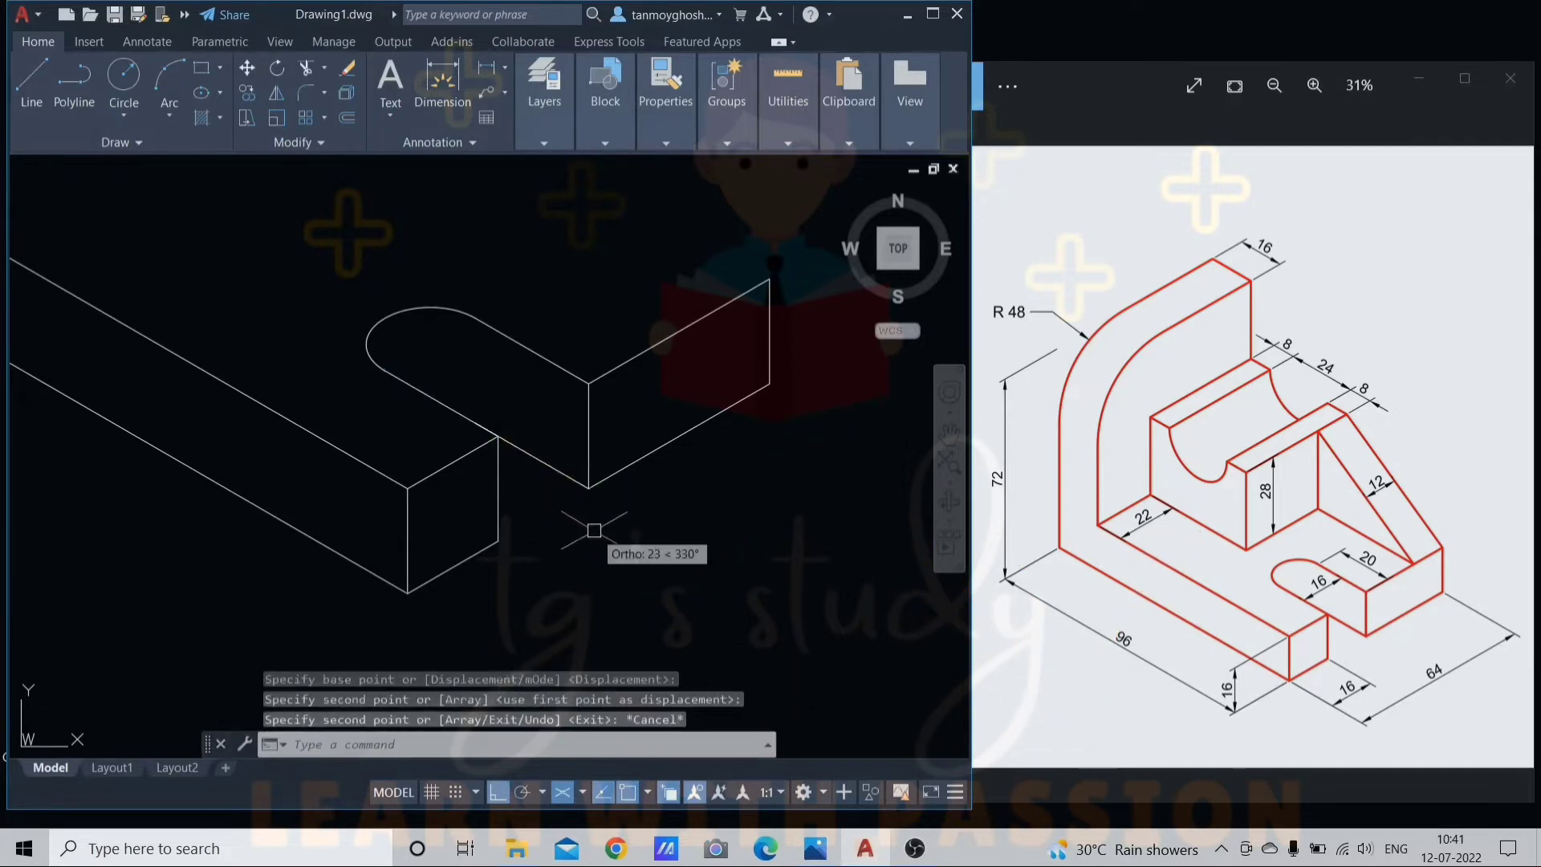
{"action": "scroll", "coordinate": [592, 509], "scroll_direction": "down", "scroll_amount": 5}
{"action": "scroll", "coordinate": [543, 495], "scroll_direction": "up", "scroll_amount": 2}
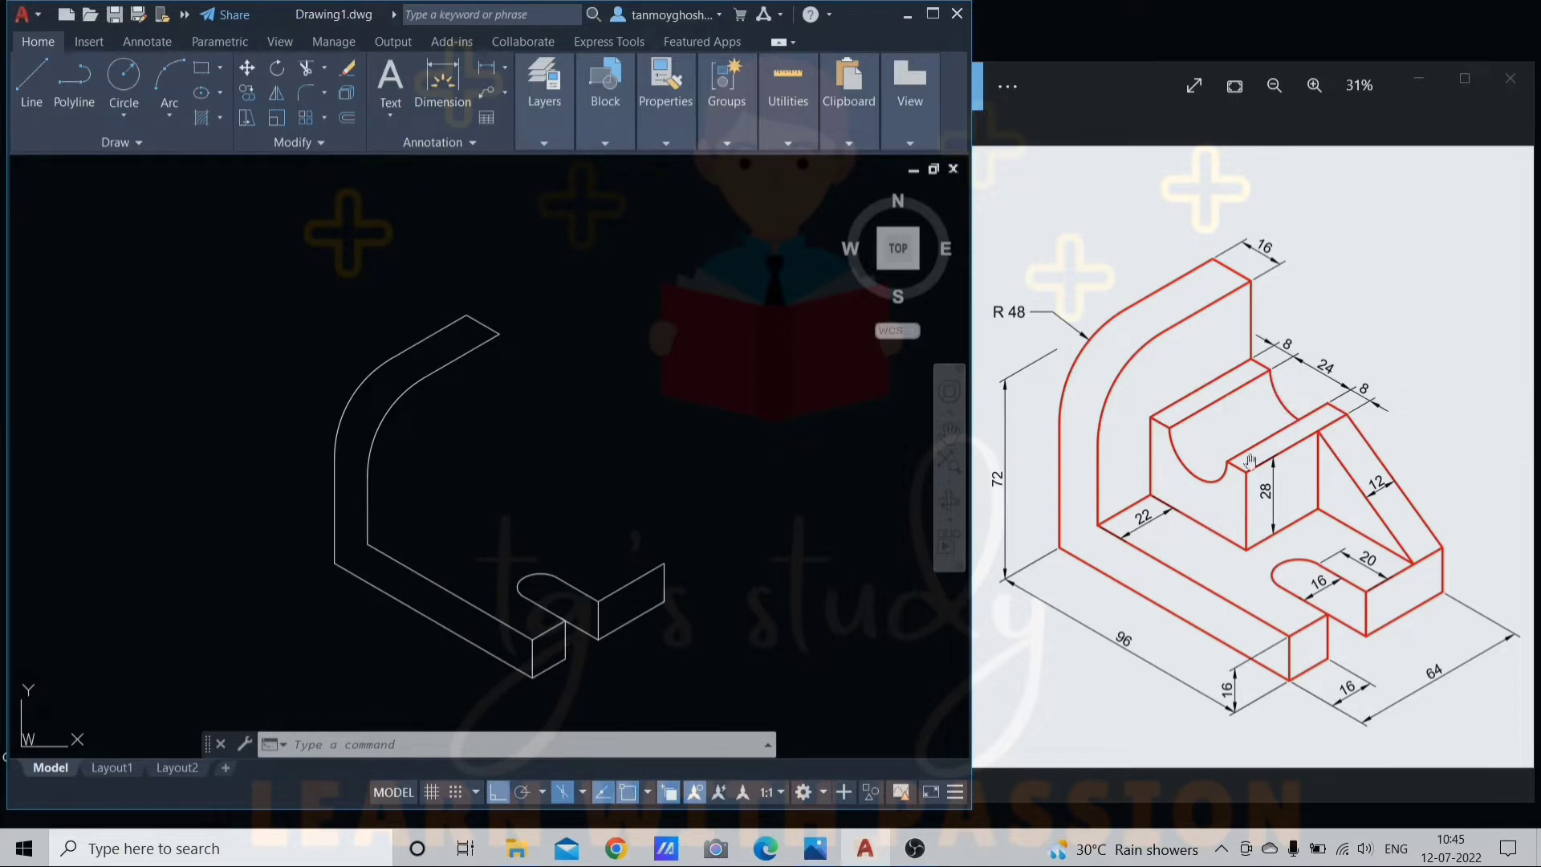
Copy the long inner top edge of the base 22 units at 30° on the top isoplane.
{"action": "left_click", "coordinate": [440, 594]}
{"action": "scroll", "coordinate": [558, 689], "scroll_direction": "up", "scroll_amount": 2}
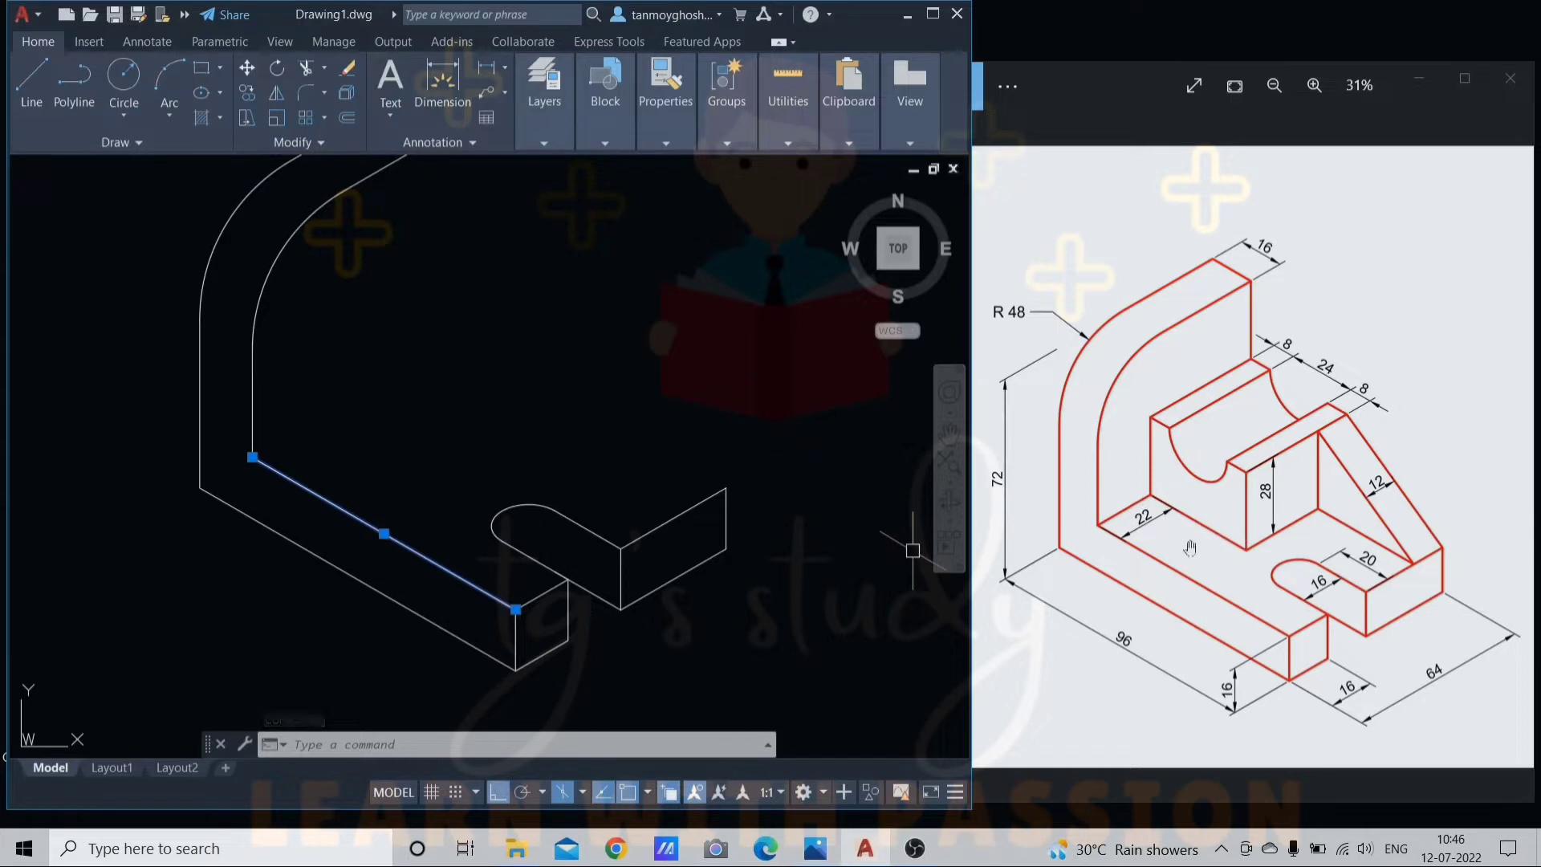
{"action": "type", "text": "co"}
{"action": "key", "text": "Return"}
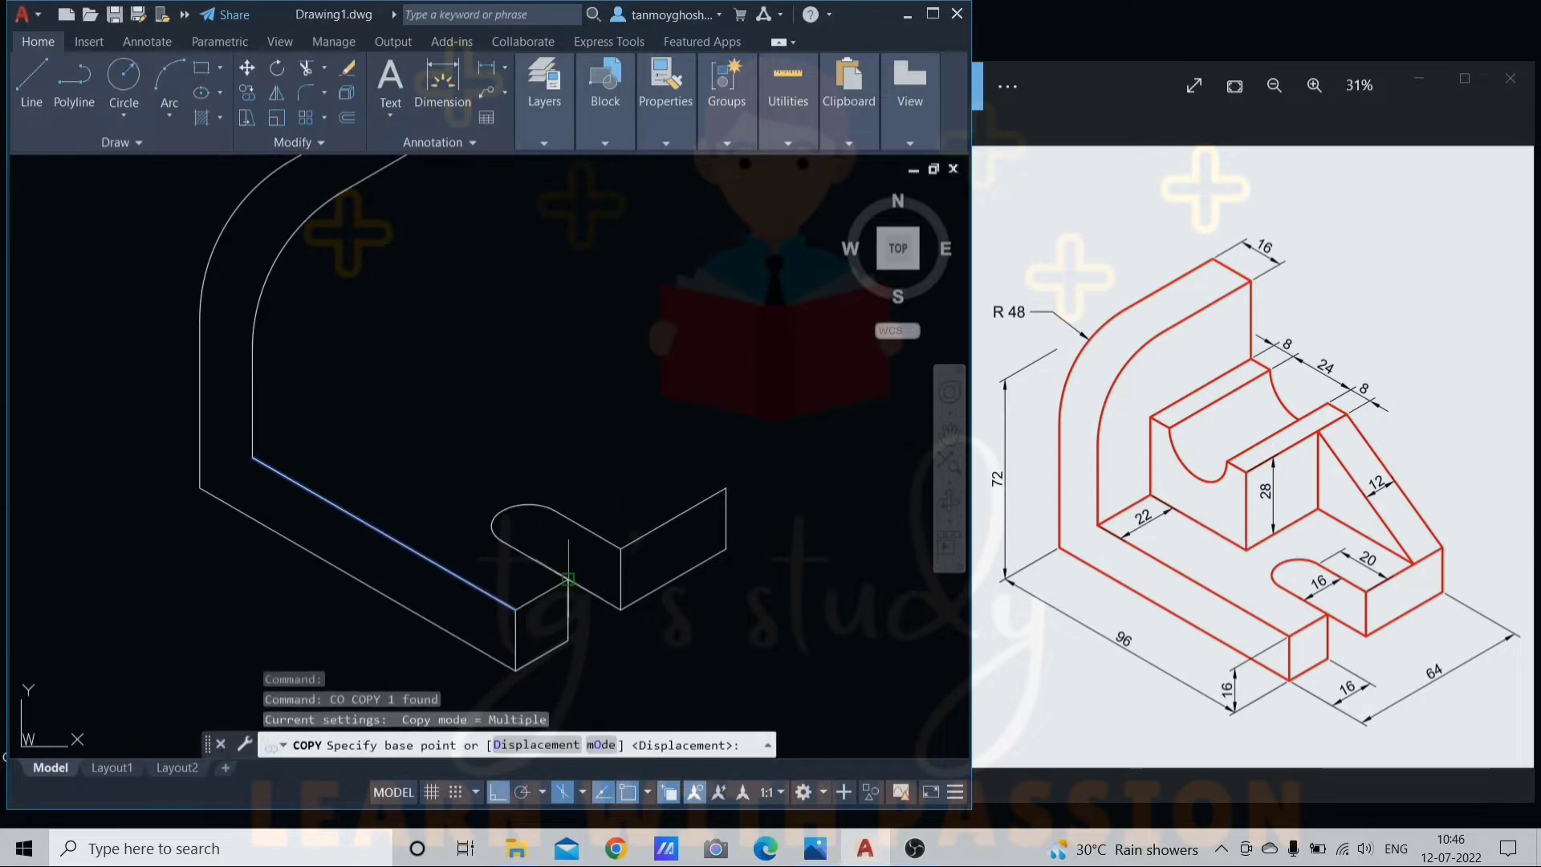
{"action": "left_click", "coordinate": [515, 610]}
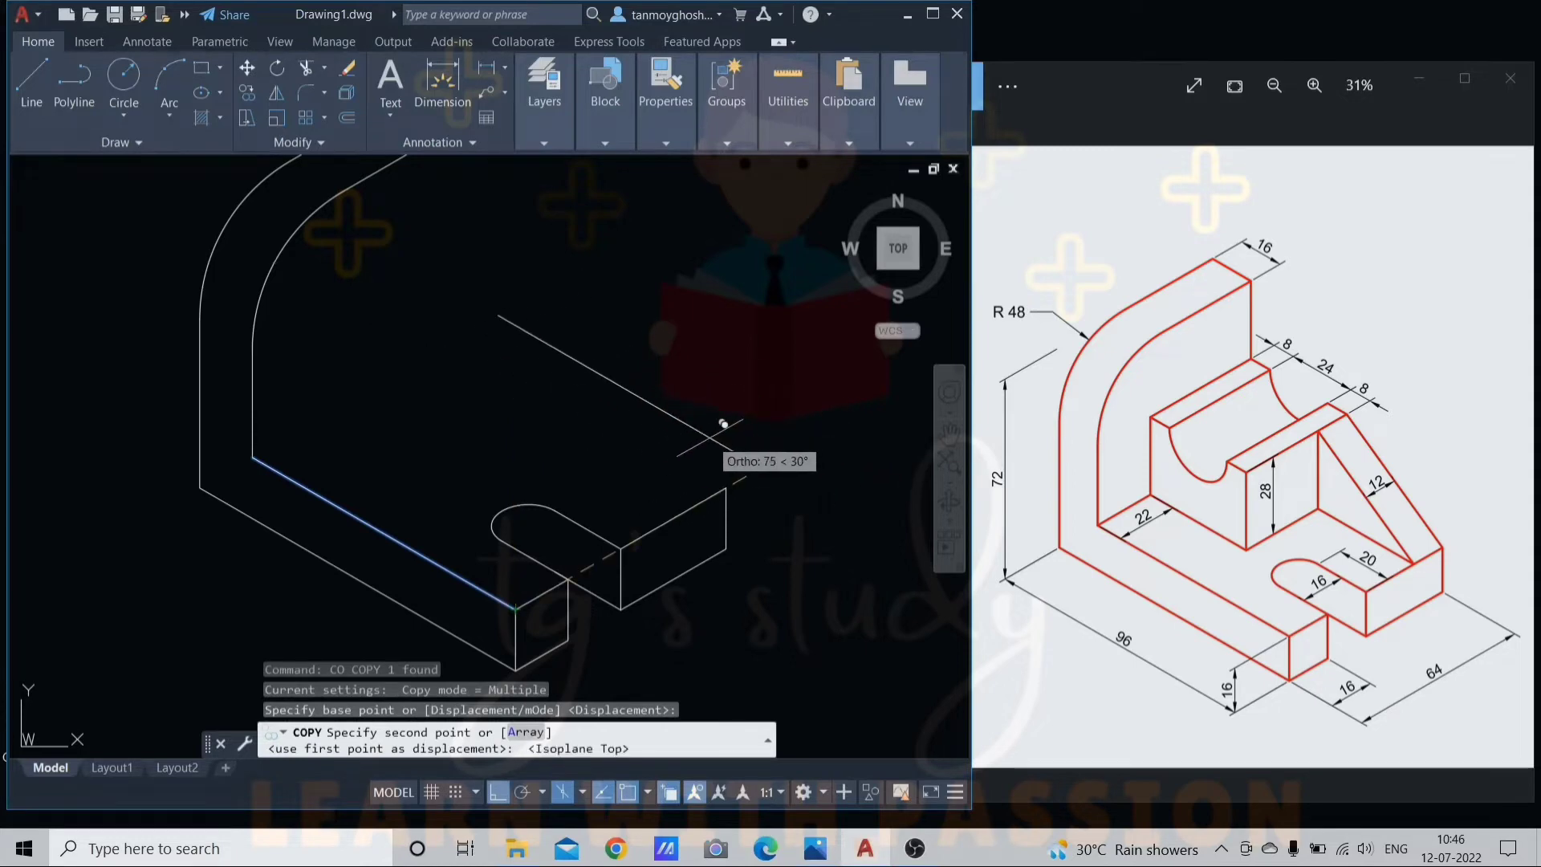
{"action": "type", "text": "22"}
{"action": "key", "text": "Return"}
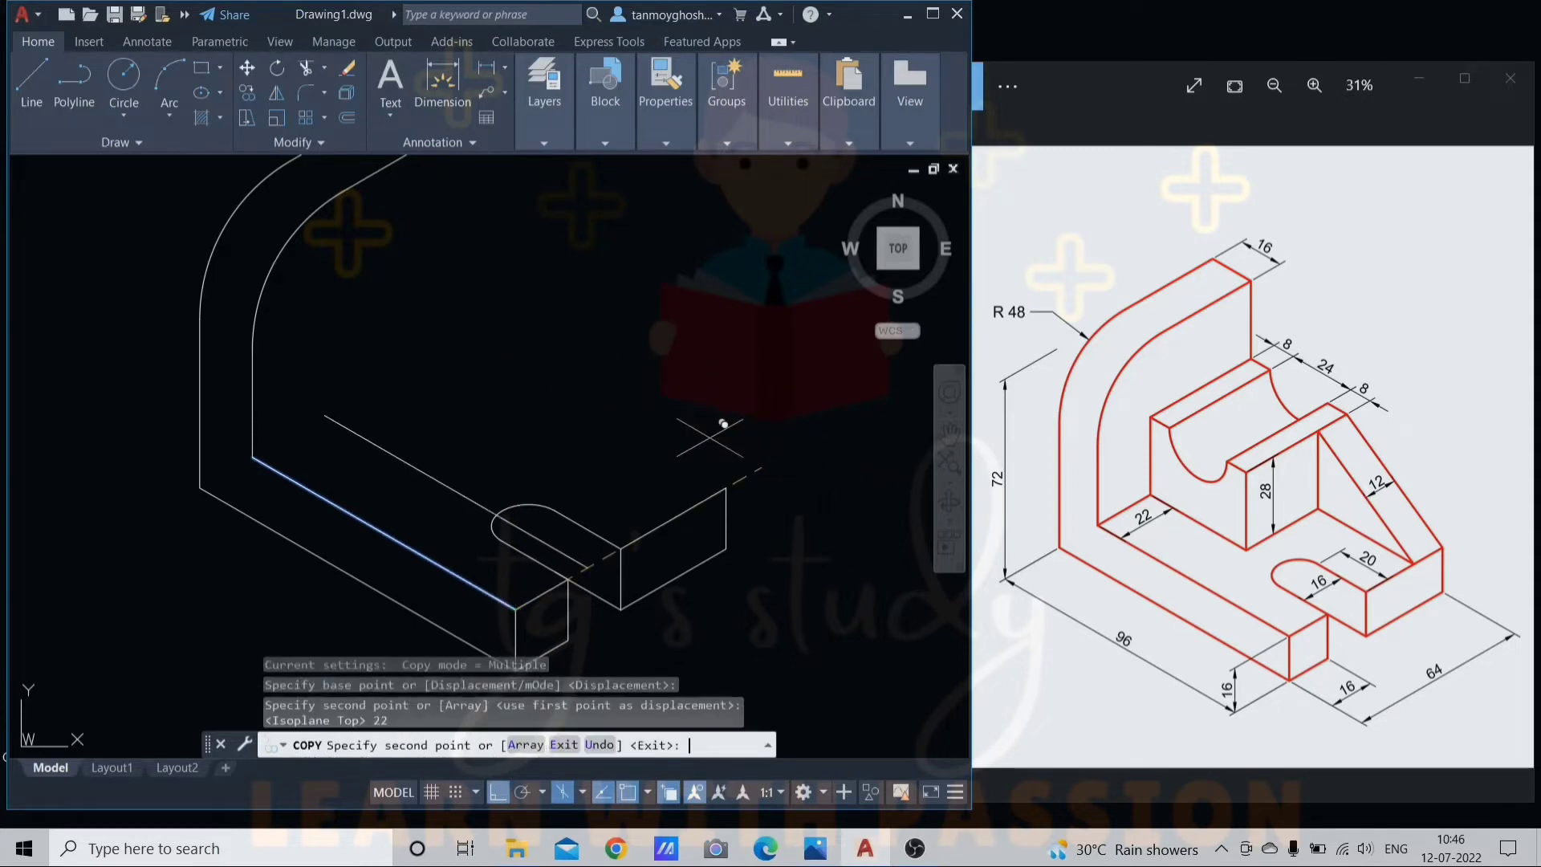
{"action": "key", "text": "Return"}
{"action": "middle_click_drag", "start_coordinate": [299, 422], "coordinate": [274, 556]}
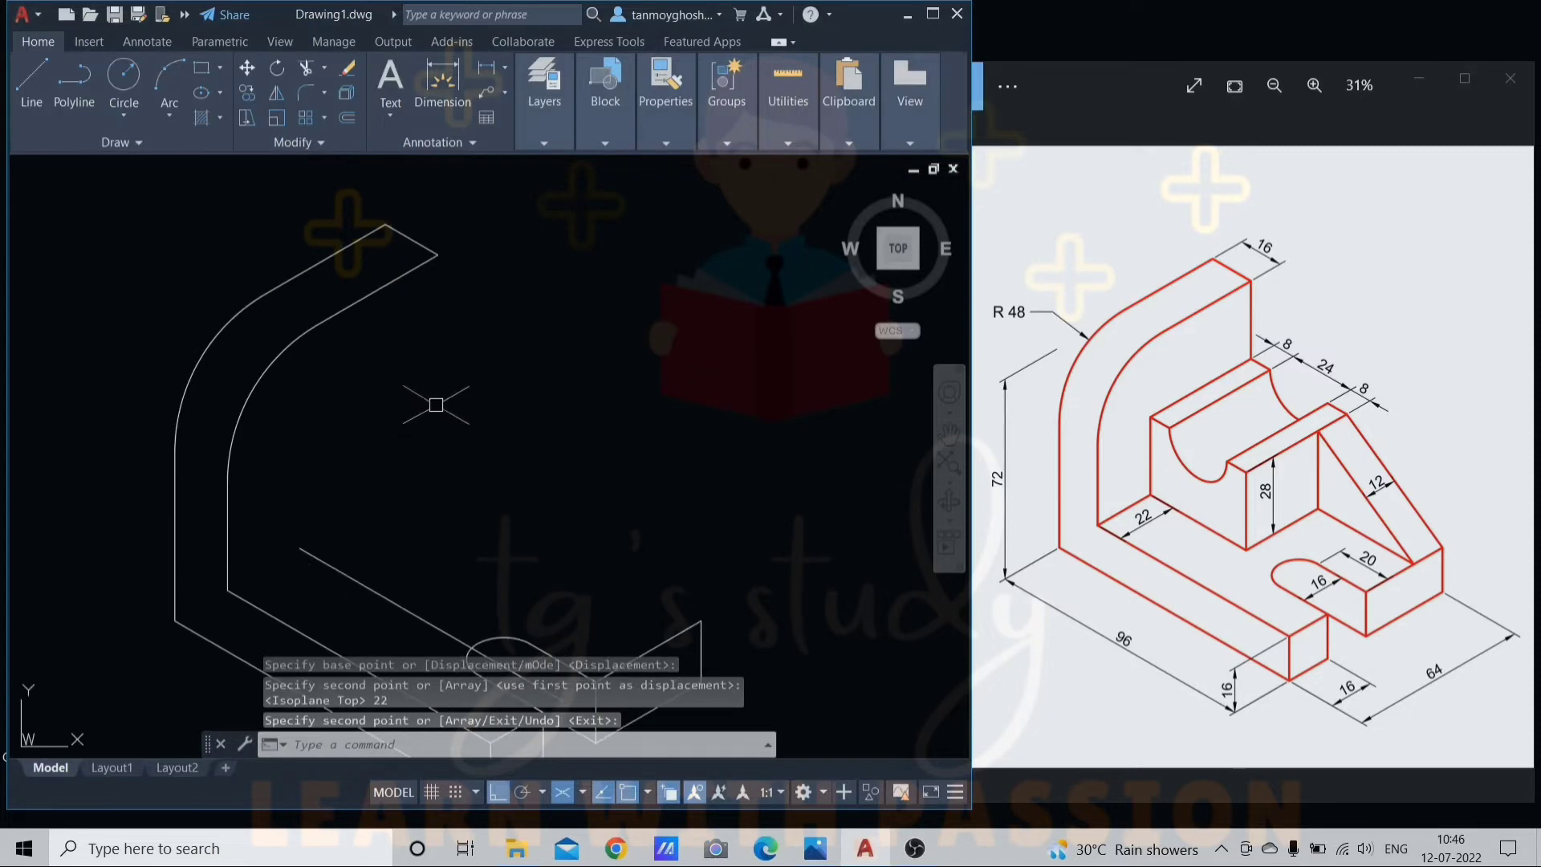
On the right isoplane, draw a vertical line about 42 units down from the wall's upper inner corner.
{"action": "type", "text": "l"}
{"action": "key", "text": "Return"}
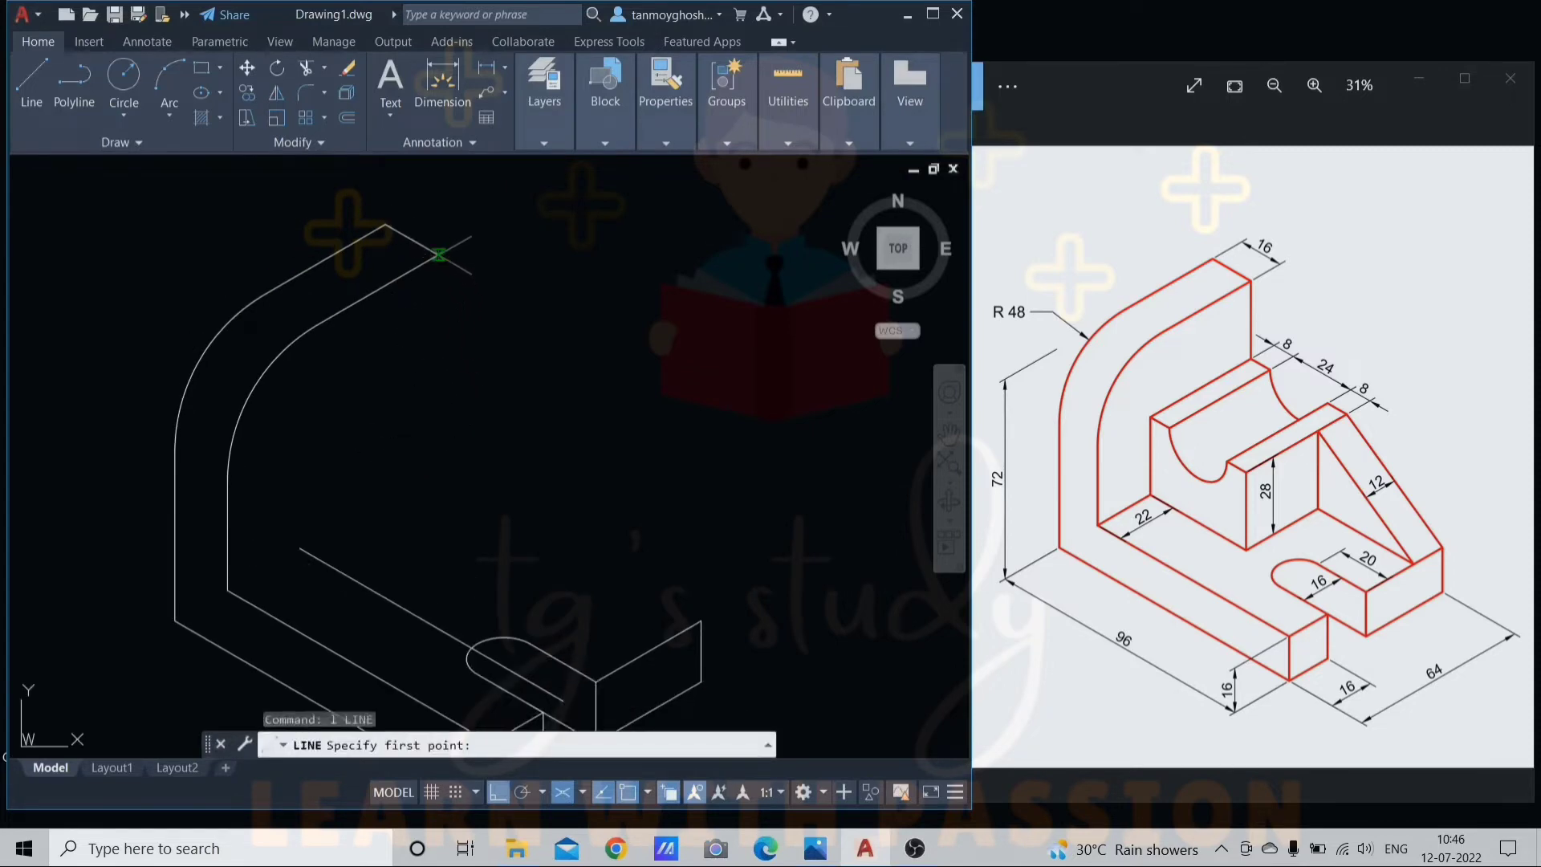
{"action": "left_click", "coordinate": [438, 254]}
{"action": "key", "text": "F5"}
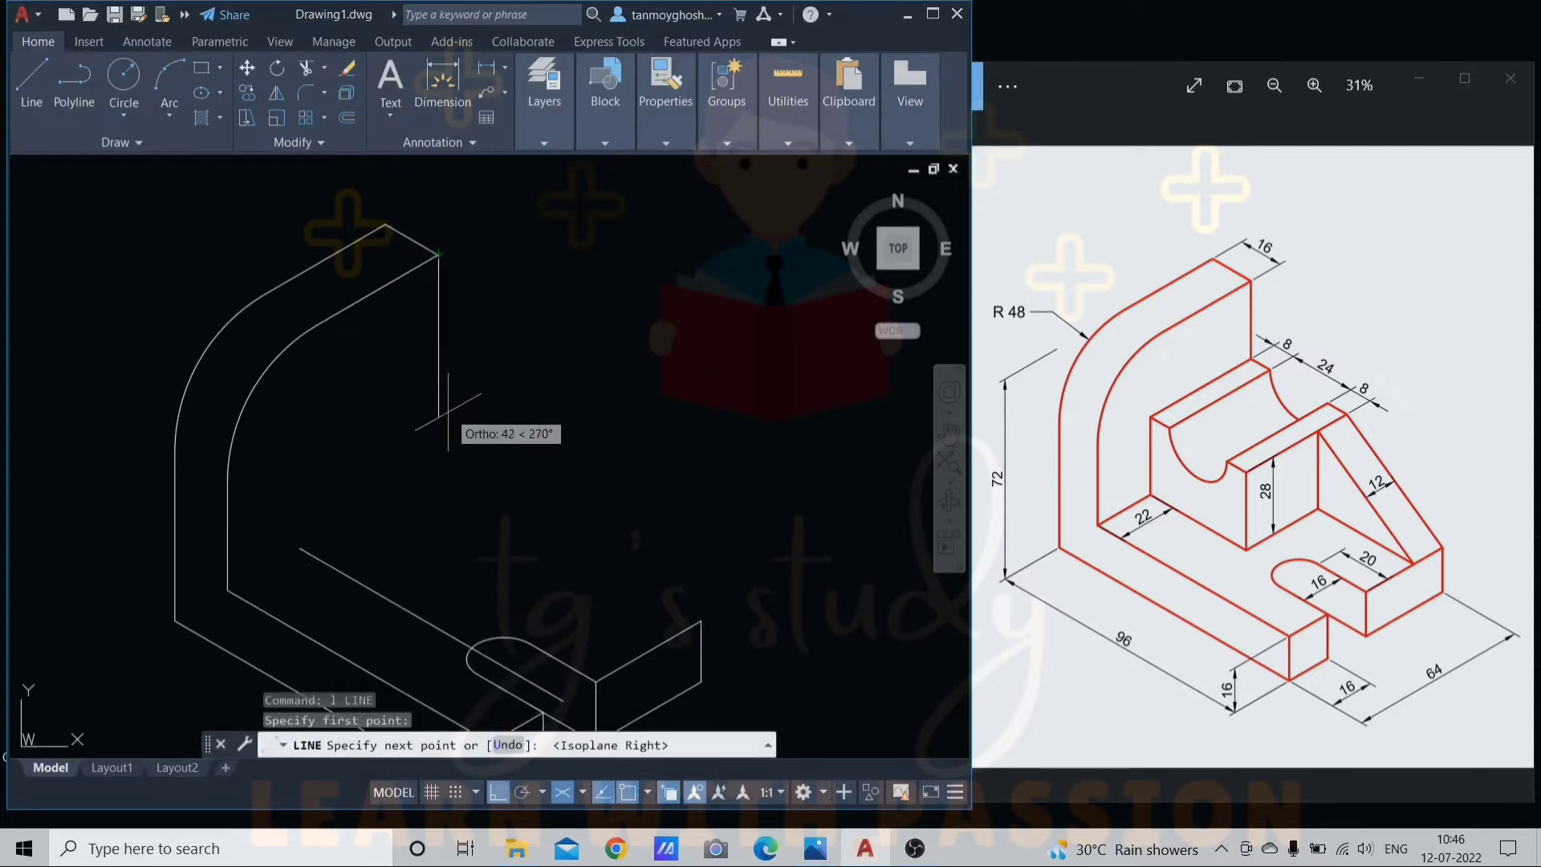
{"action": "key", "text": "Escape"}
Draw lines from the wall's inner foot corner to the copied edge's end, 28 units up, and about 65 units at 30° past the vertical wall line.
{"action": "type", "text": "l"}
{"action": "key", "text": "Return"}
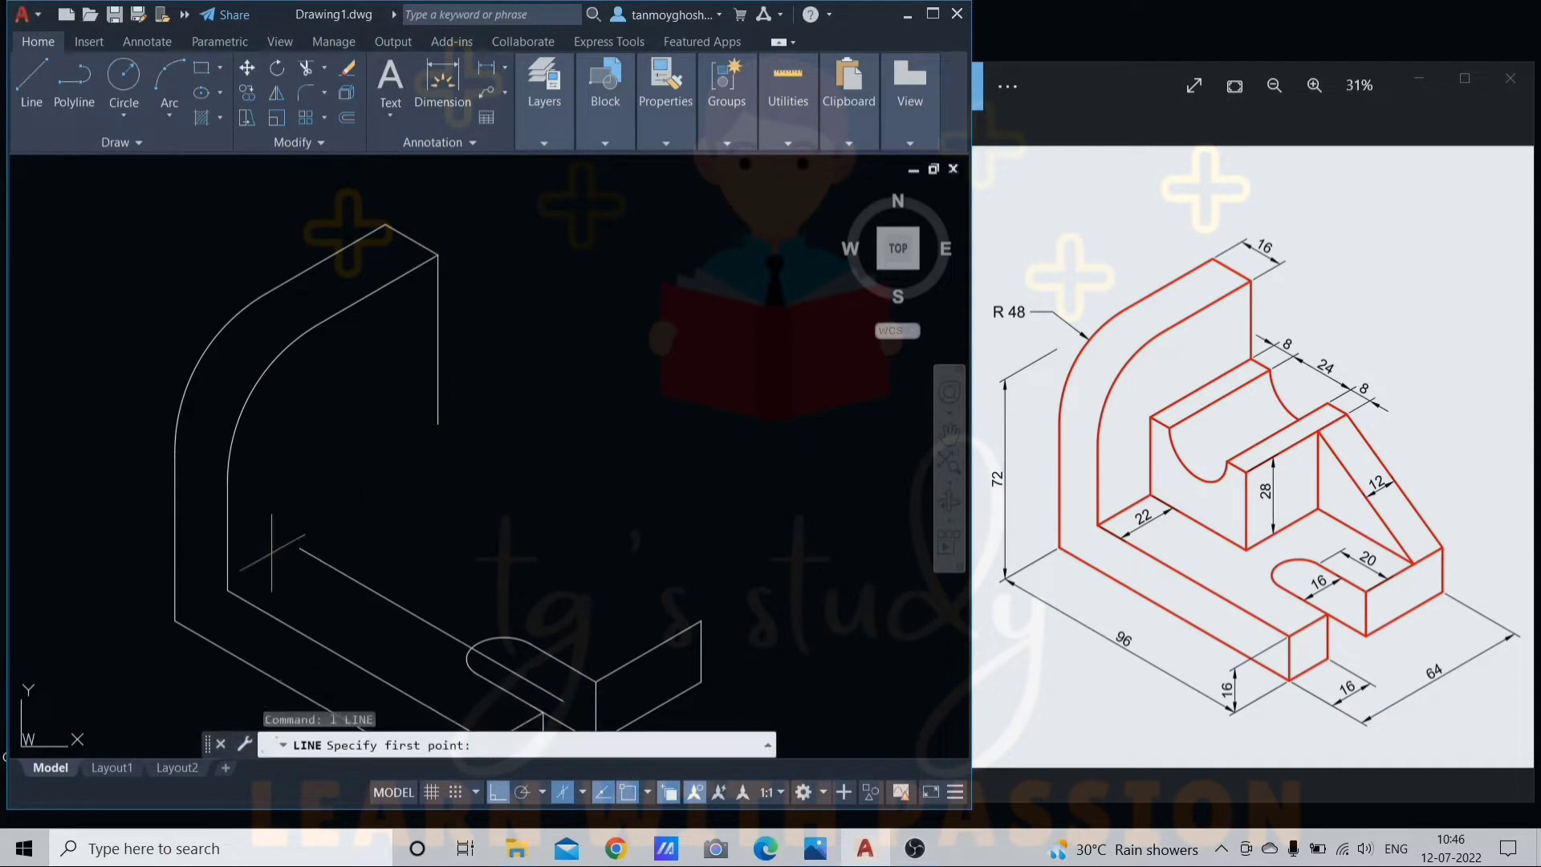
{"action": "left_click", "coordinate": [227, 590]}
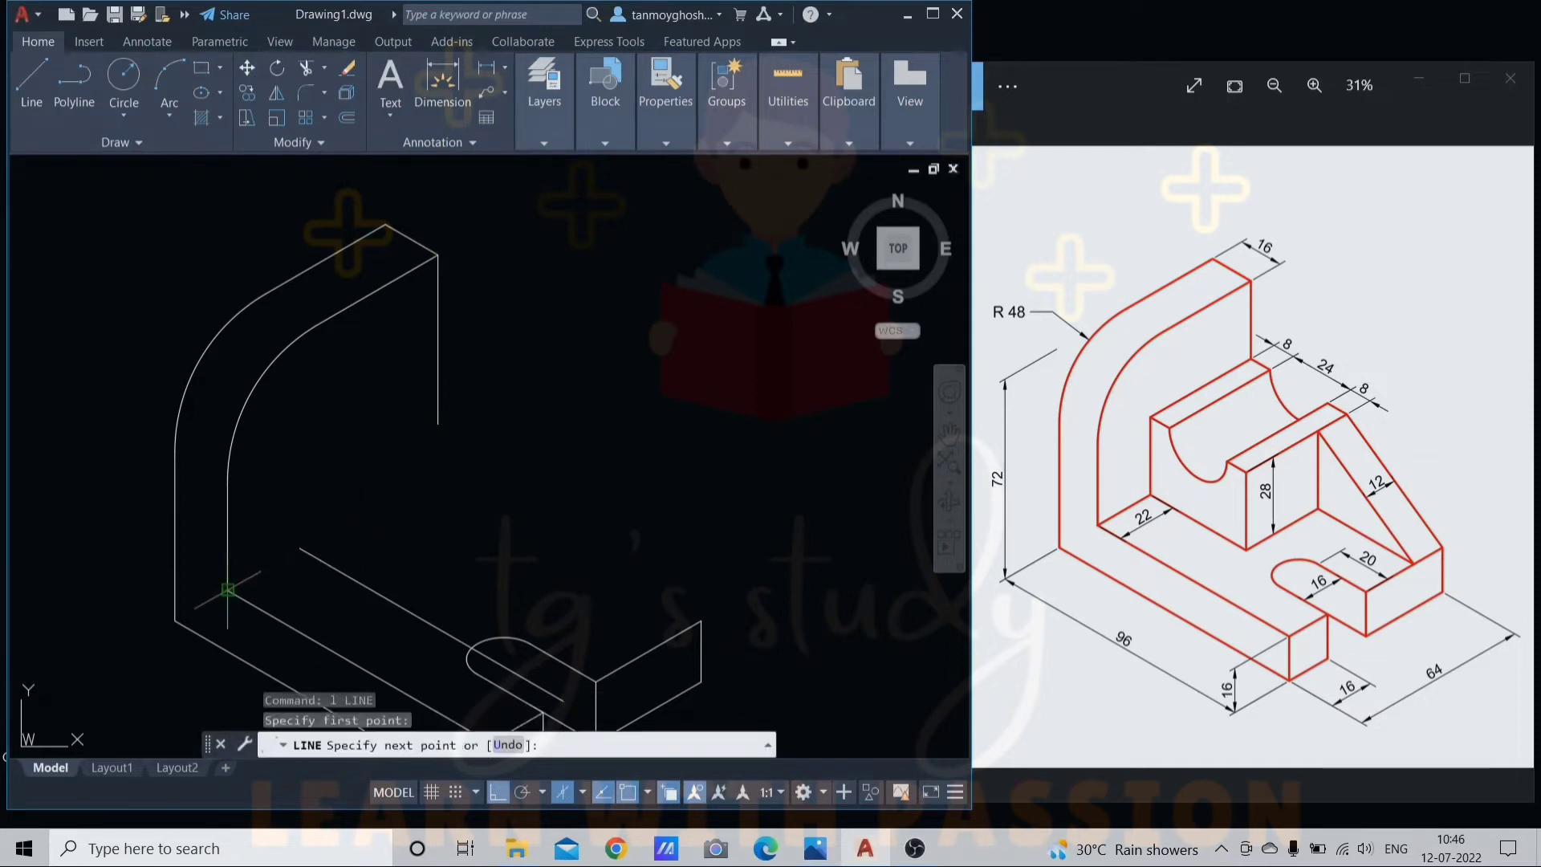
{"action": "left_click", "coordinate": [300, 548]}
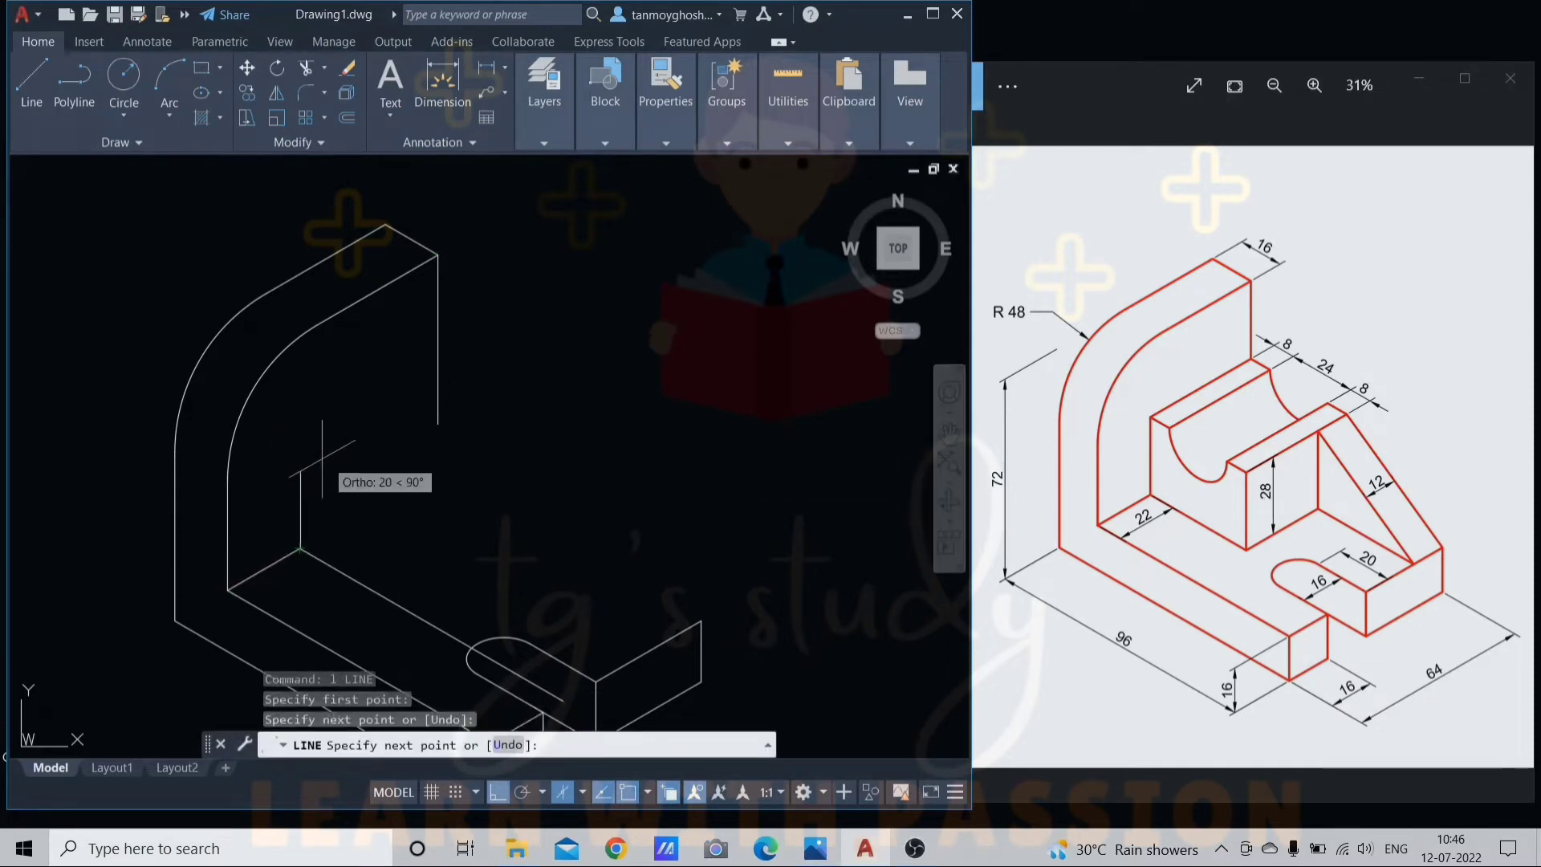
{"action": "key", "text": "Return"}
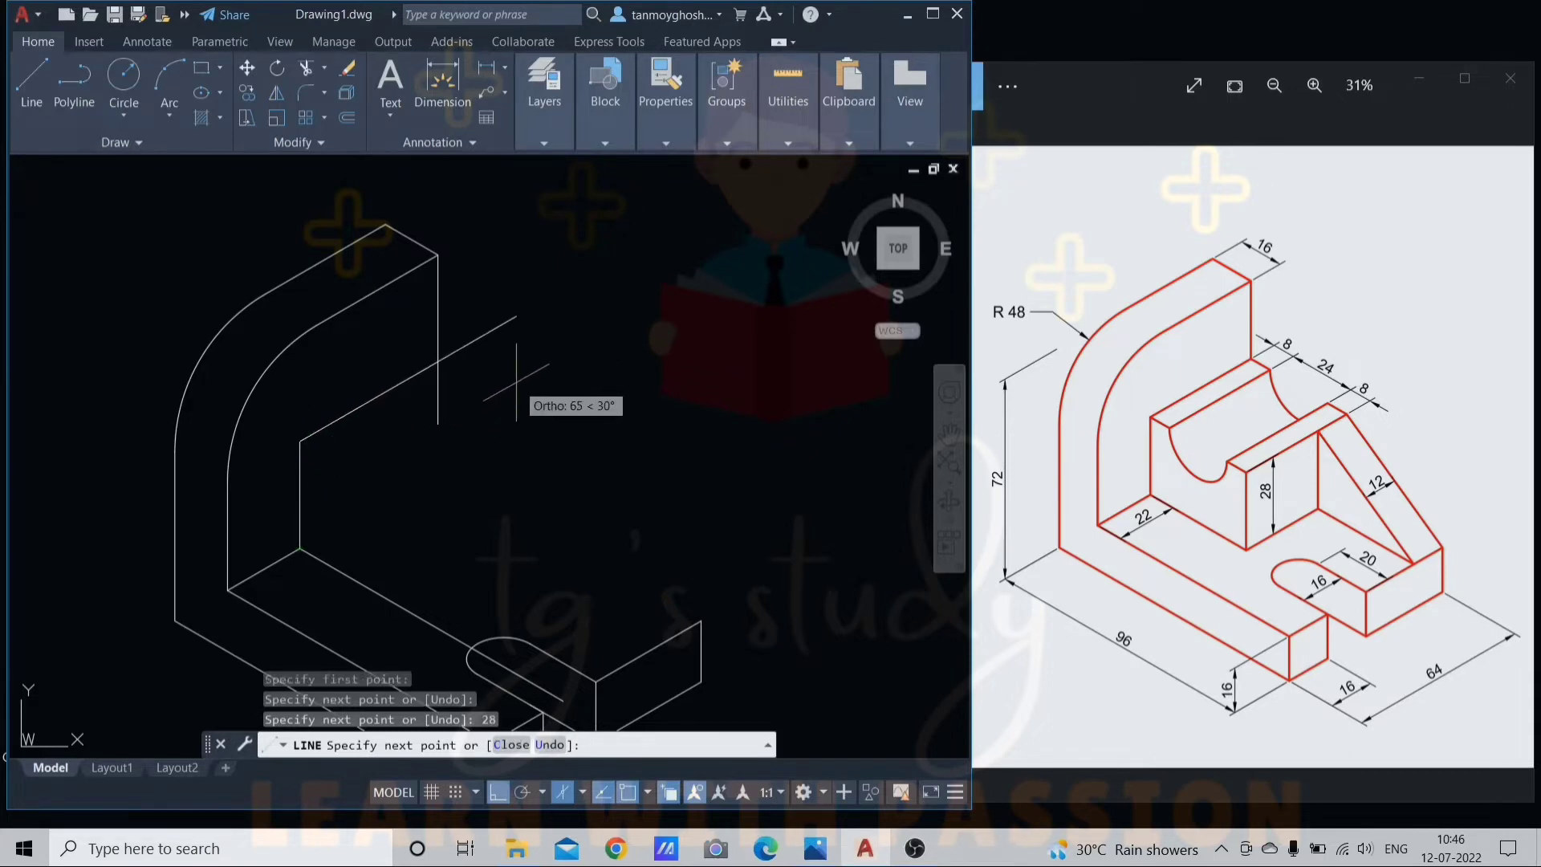
{"action": "scroll", "coordinate": [447, 350], "scroll_direction": "up", "scroll_amount": 2}
{"action": "left_click", "coordinate": [565, 291]}
{"action": "key", "text": "Escape"}
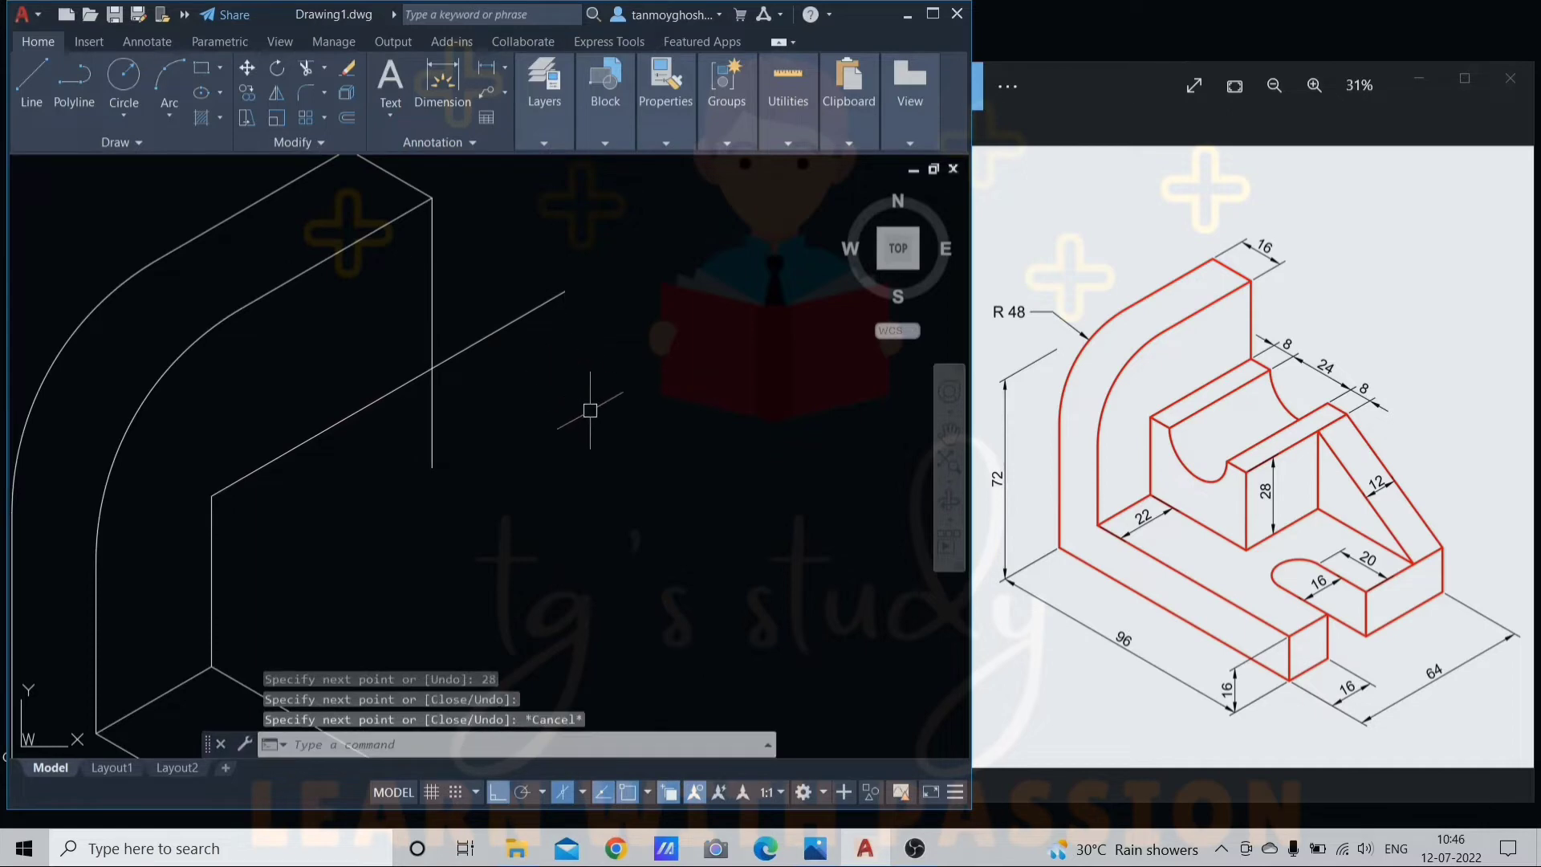
Trim the wall's vertical line and the block's 30° top edge back to their mutual intersection.
{"action": "type", "text": "t or"}
{"action": "key", "text": "Return"}
{"action": "left_click_drag", "start_coordinate": [472, 403], "coordinate": [418, 447]}
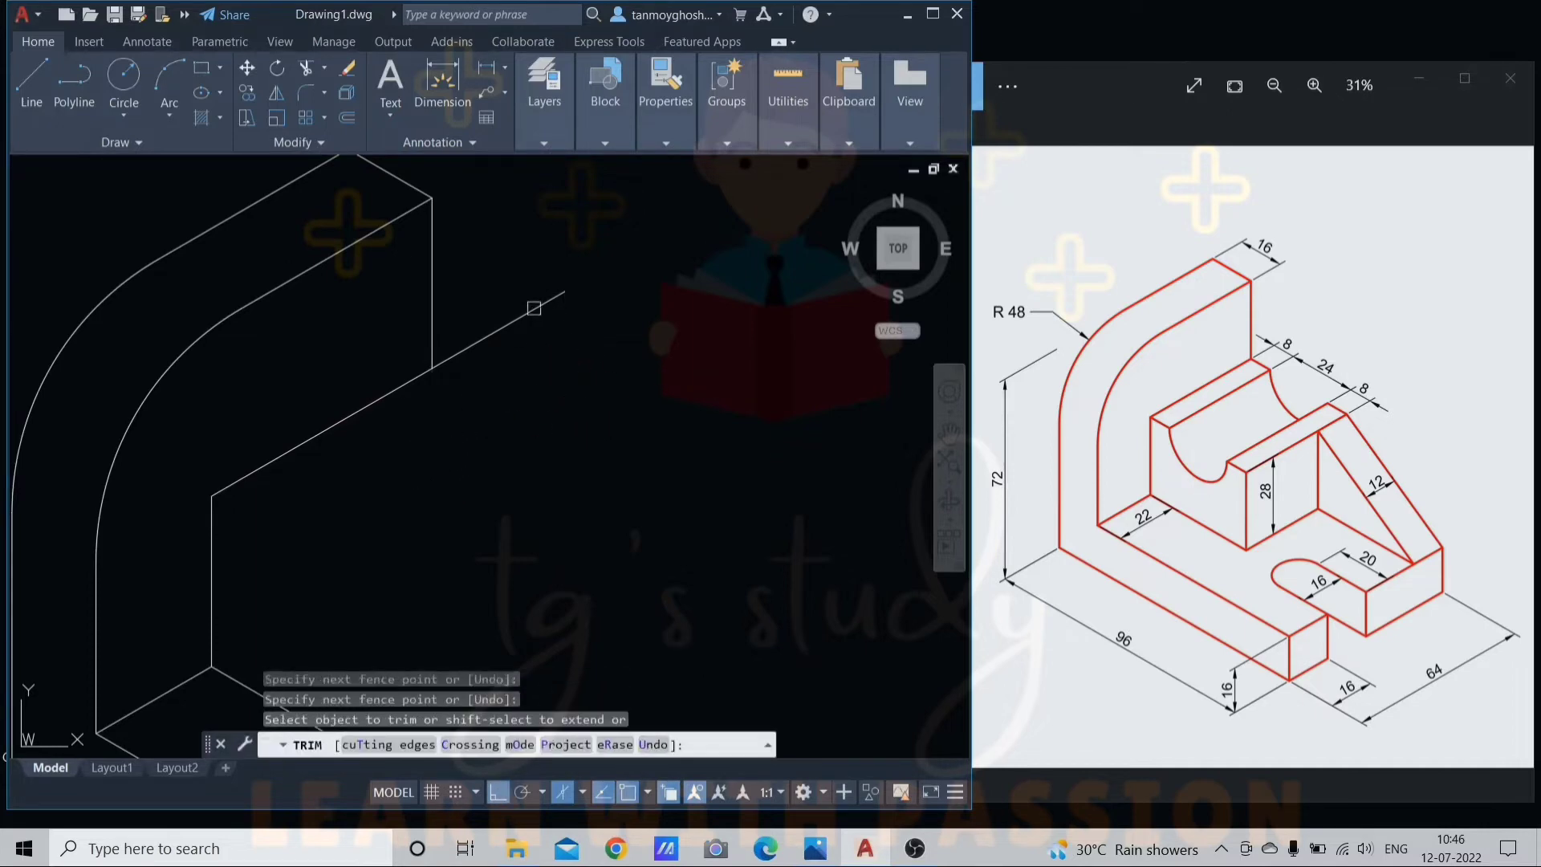
{"action": "left_click_drag", "start_coordinate": [502, 284], "coordinate": [504, 372]}
{"action": "key", "text": "Return"}
{"action": "key", "text": "Escape"}
{"action": "scroll", "coordinate": [509, 378], "scroll_direction": "down", "scroll_amount": 5}
{"action": "scroll", "coordinate": [449, 417], "scroll_direction": "up", "scroll_amount": 5}
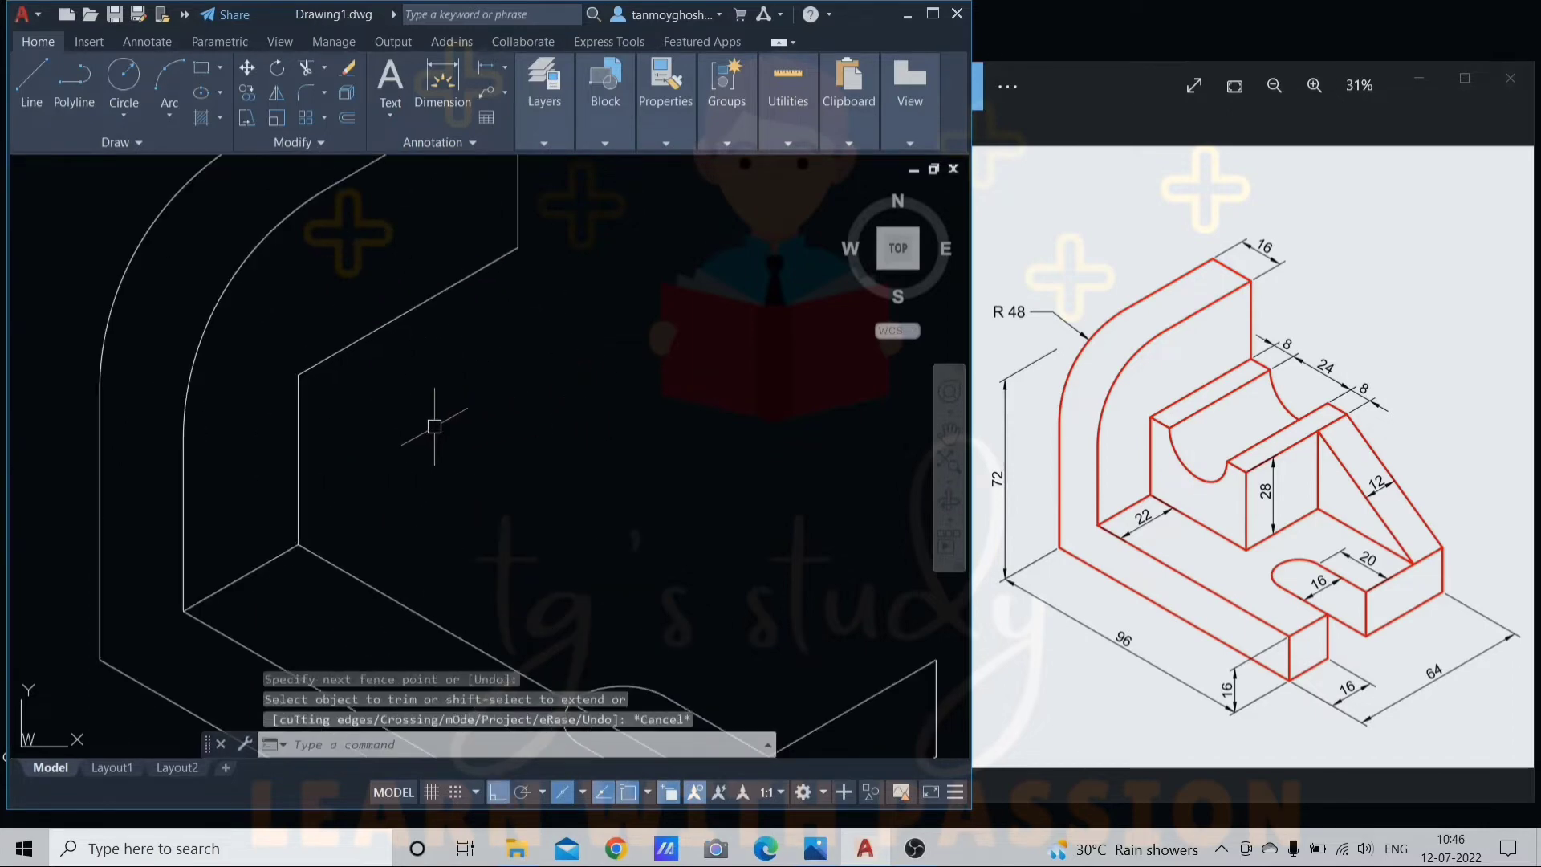
On the left isoplane, draw consecutive 8, 24 and 8-unit segments at 330° from the block's upper front corner.
{"action": "middle_click_drag", "start_coordinate": [433, 426], "coordinate": [489, 364]}
{"action": "type", "text": "l"}
{"action": "key", "text": "Return"}
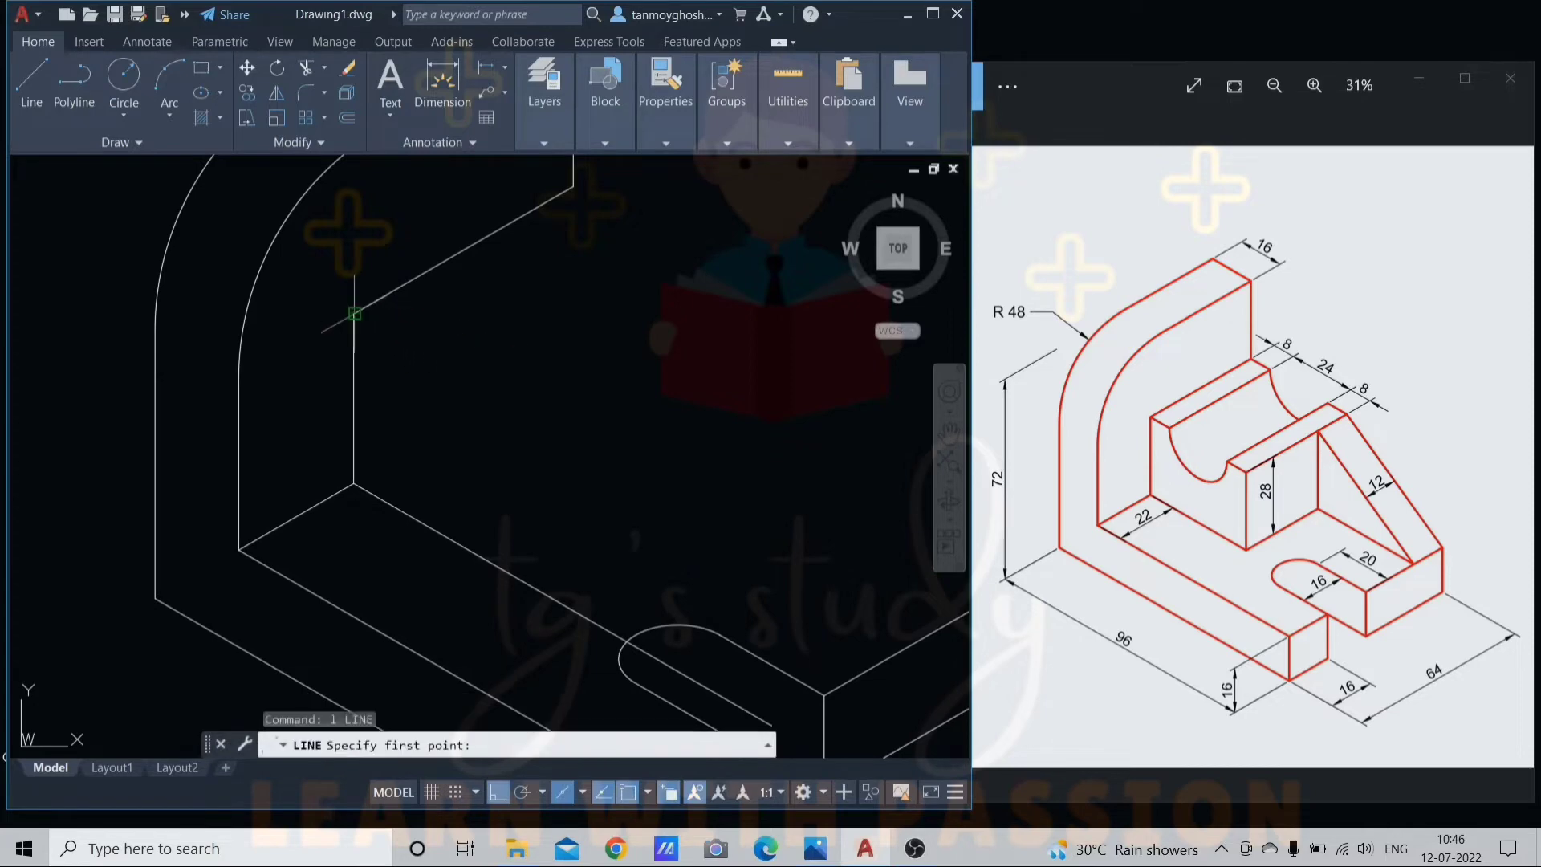
{"action": "left_click", "coordinate": [354, 313]}
{"action": "key", "text": "F5"}
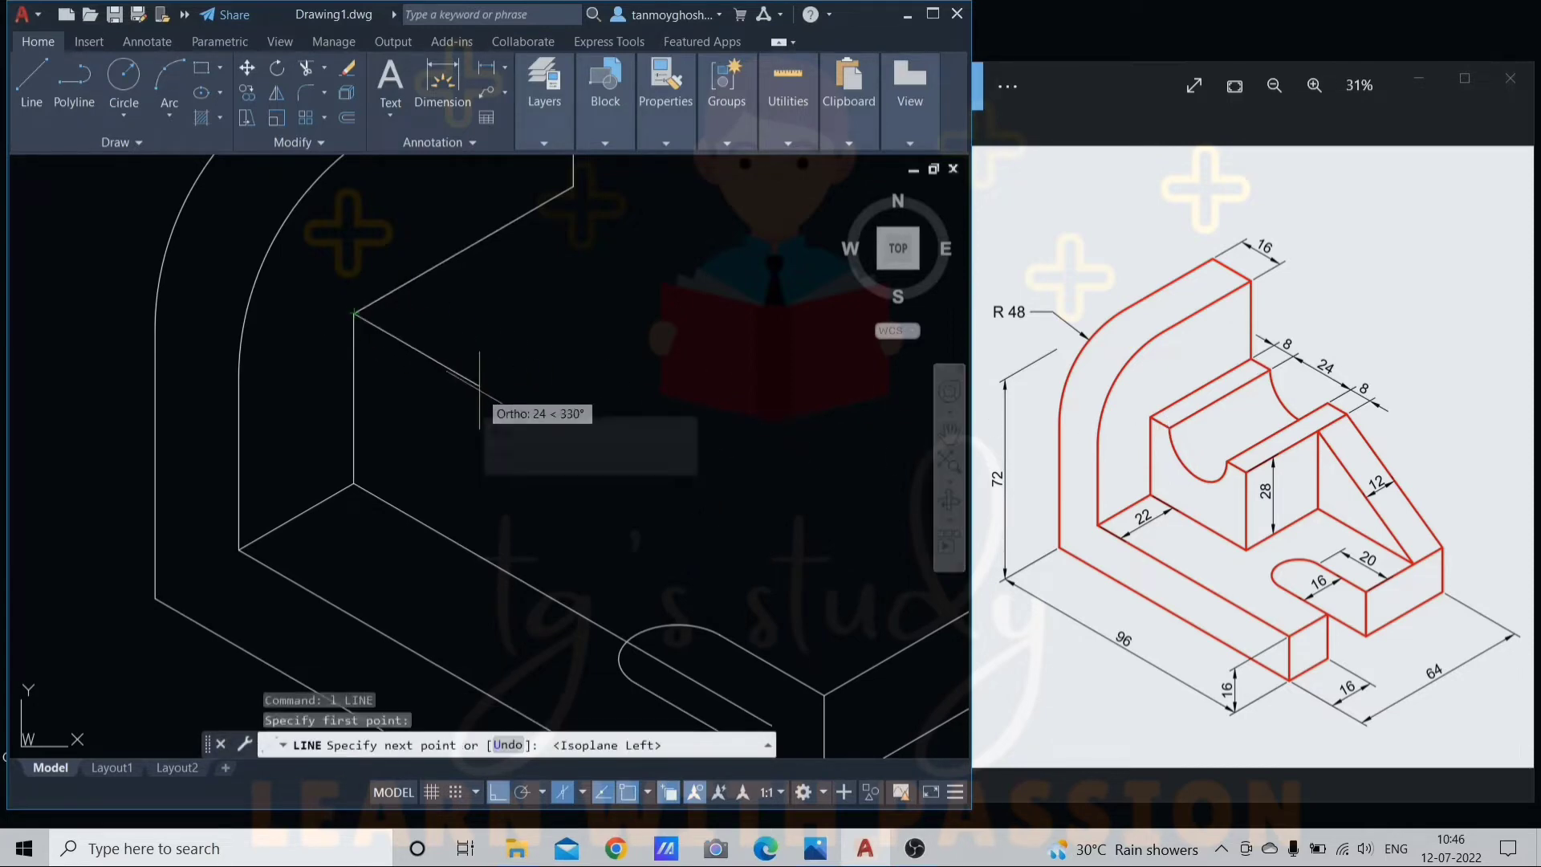
{"action": "type", "text": "8"}
{"action": "key", "text": "Return"}
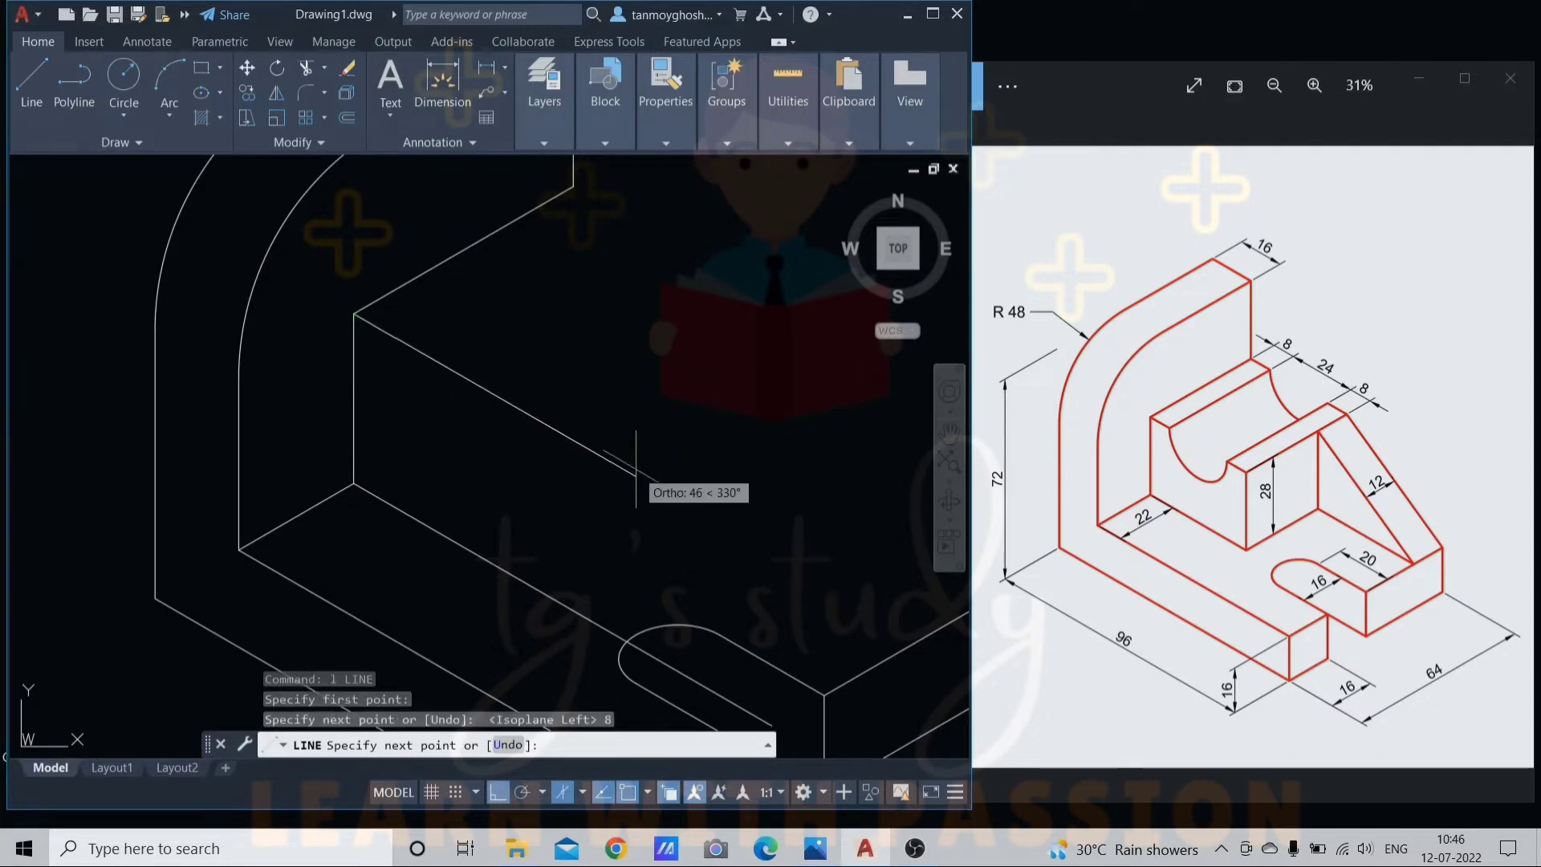
{"action": "type", "text": "24"}
{"action": "key", "text": "Return"}
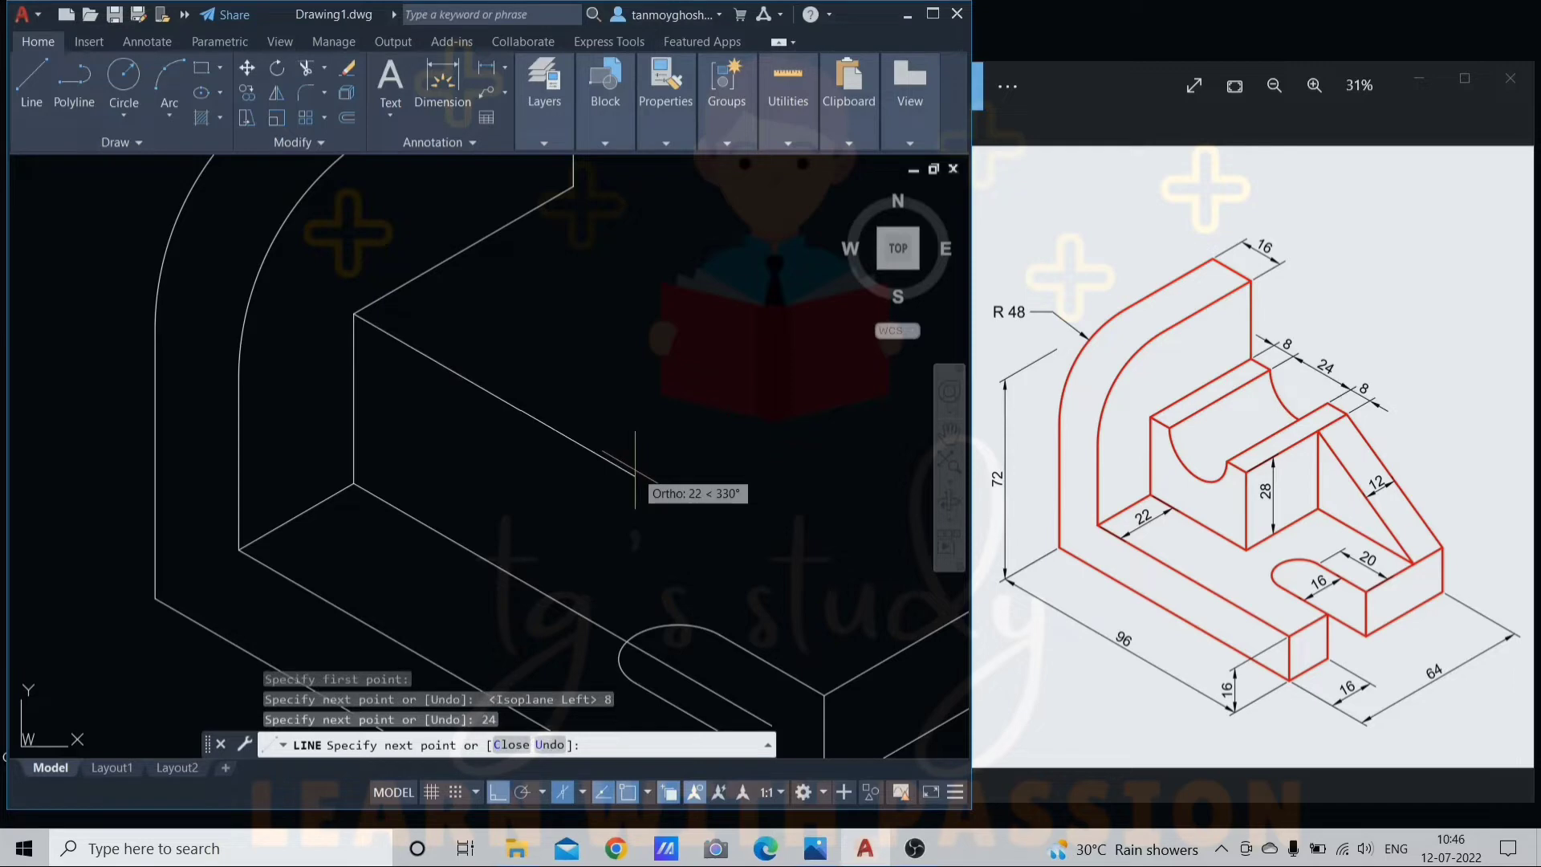
{"action": "key", "text": "Return"}
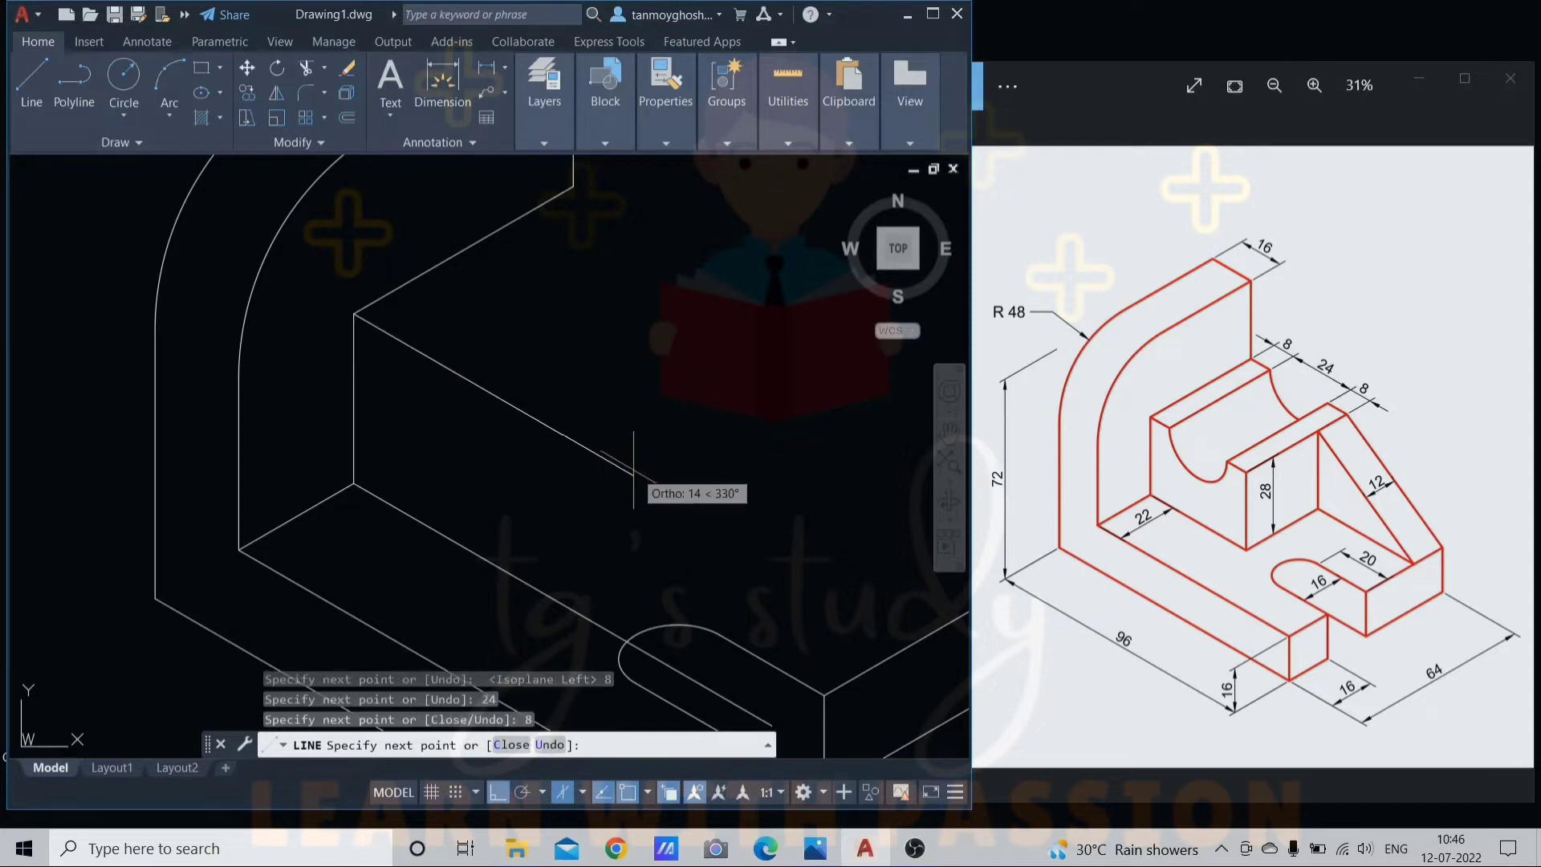
{"action": "key", "text": "Escape"}
Copy the block's 30° top edge to the ends of the 8, 24 and 8-unit segments.
{"action": "left_click", "coordinate": [439, 265]}
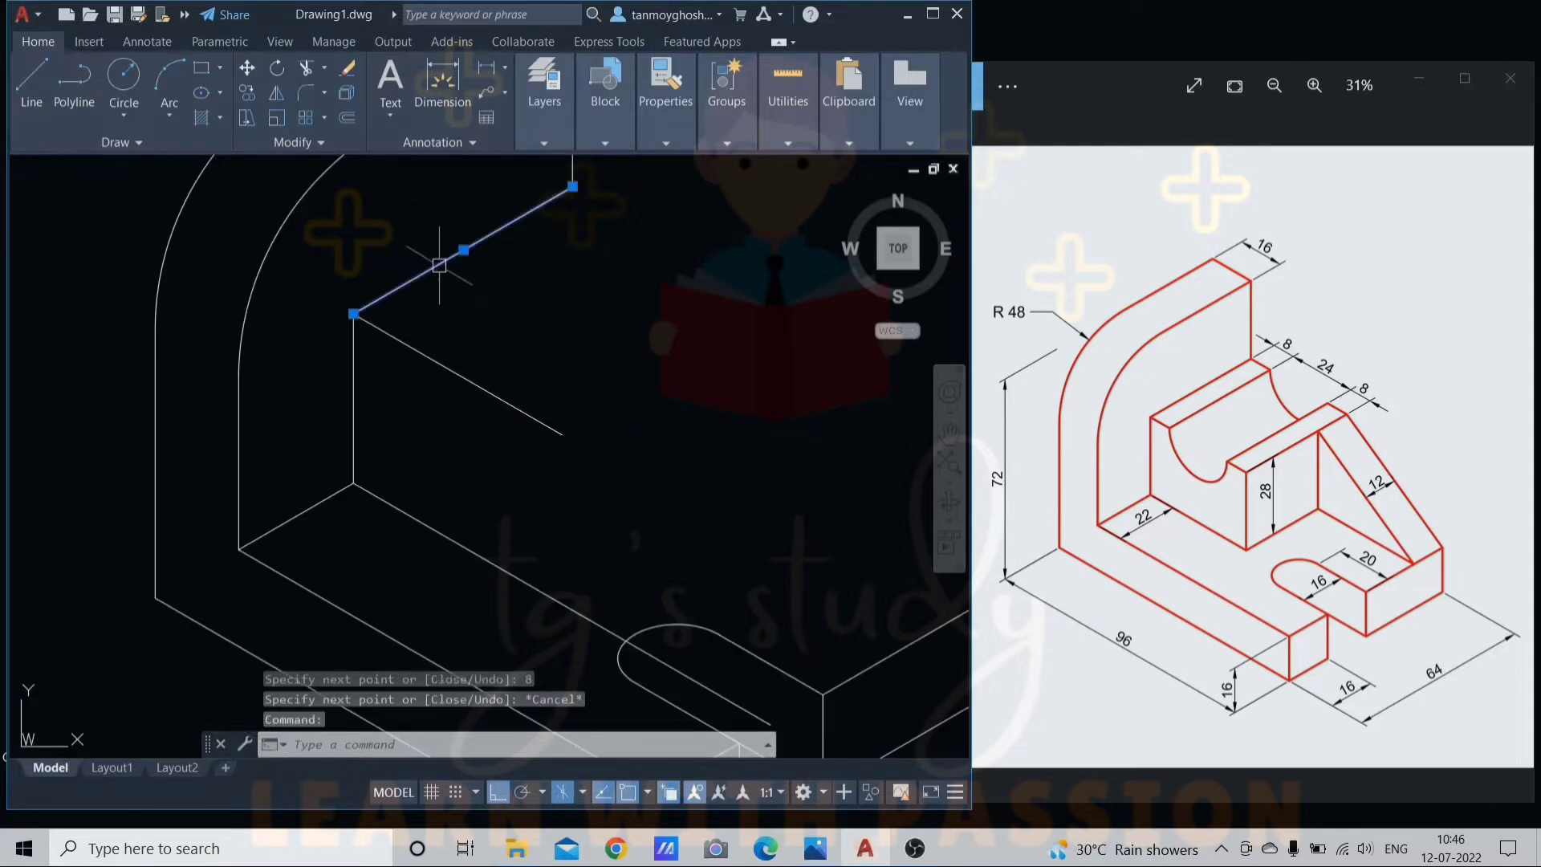
{"action": "type", "text": "co"}
{"action": "key", "text": "Return"}
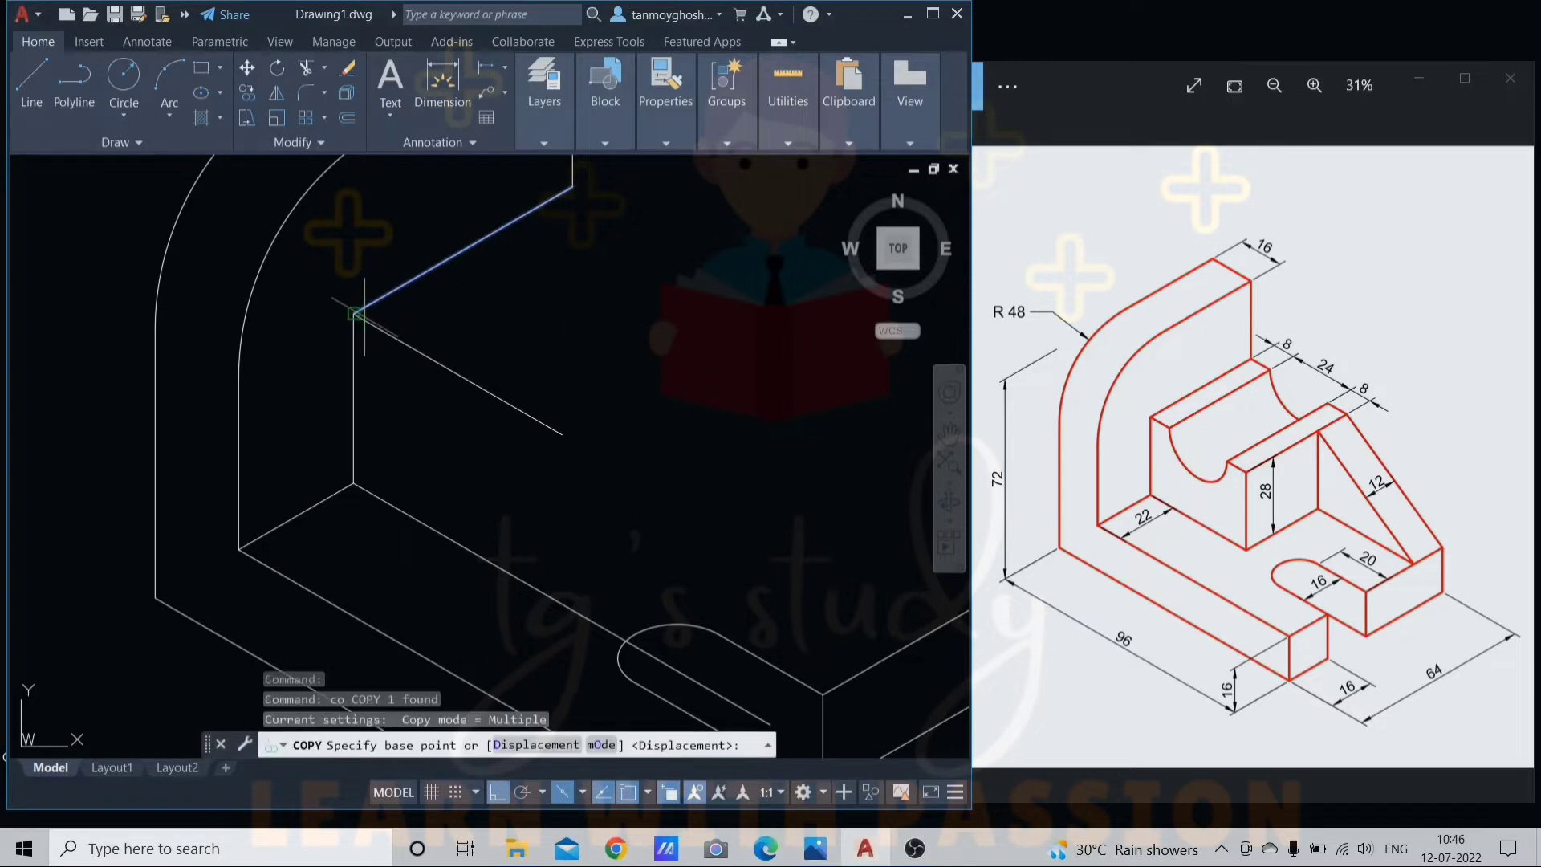
{"action": "left_click", "coordinate": [354, 313]}
{"action": "left_click", "coordinate": [395, 337]}
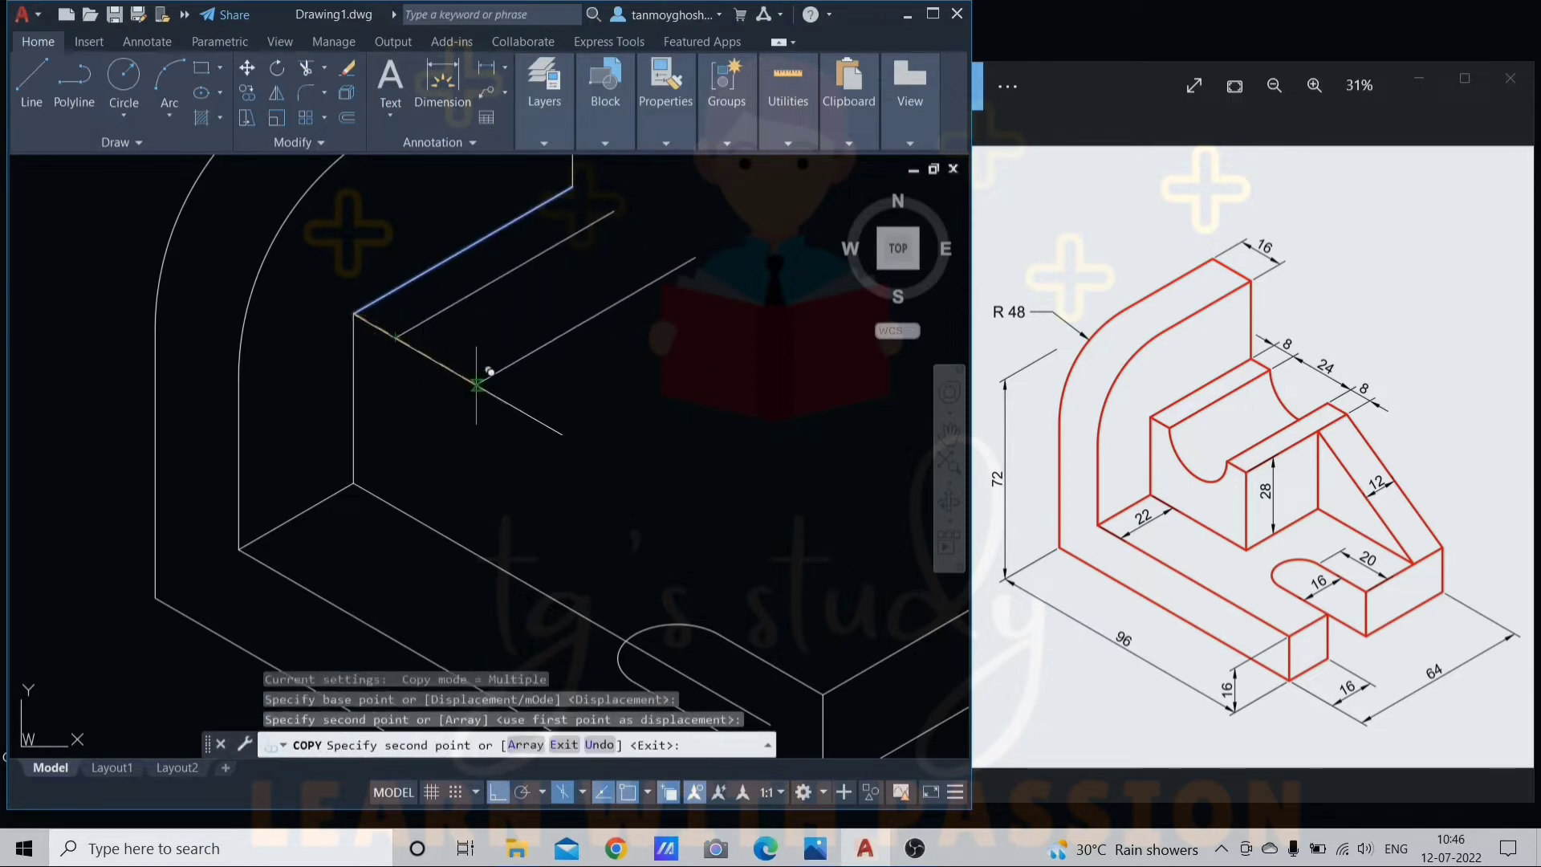
{"action": "left_click", "coordinate": [522, 410]}
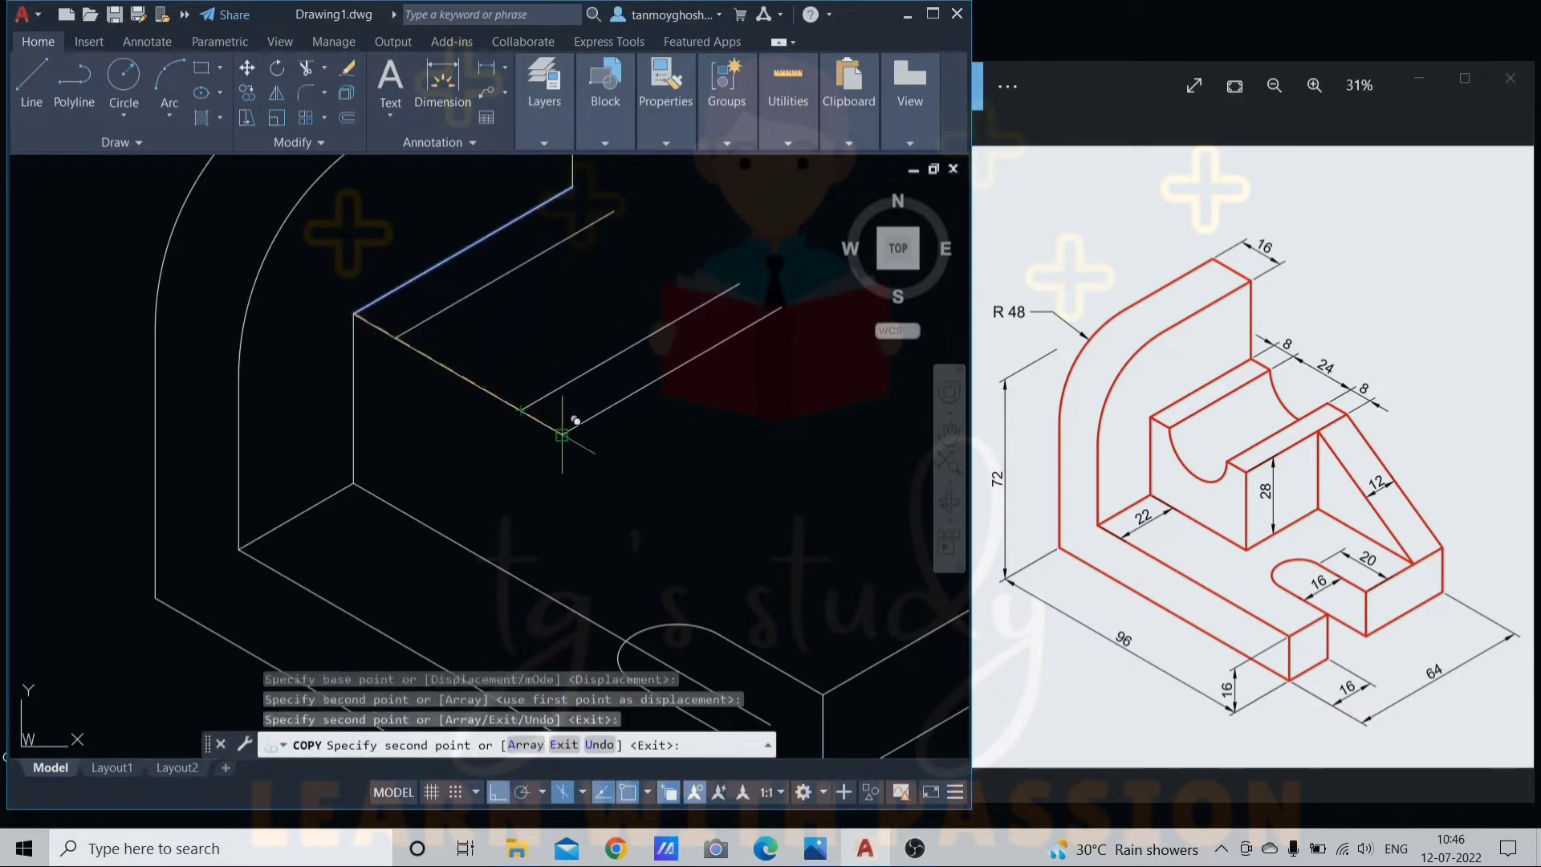
{"action": "left_click", "coordinate": [562, 434]}
{"action": "key", "text": "Return"}
Copy the block's 28-unit vertical edge to the far end of the last 8-unit segment.
{"action": "scroll", "coordinate": [585, 412], "scroll_direction": "down", "scroll_amount": 2}
{"action": "key", "text": "Return"}
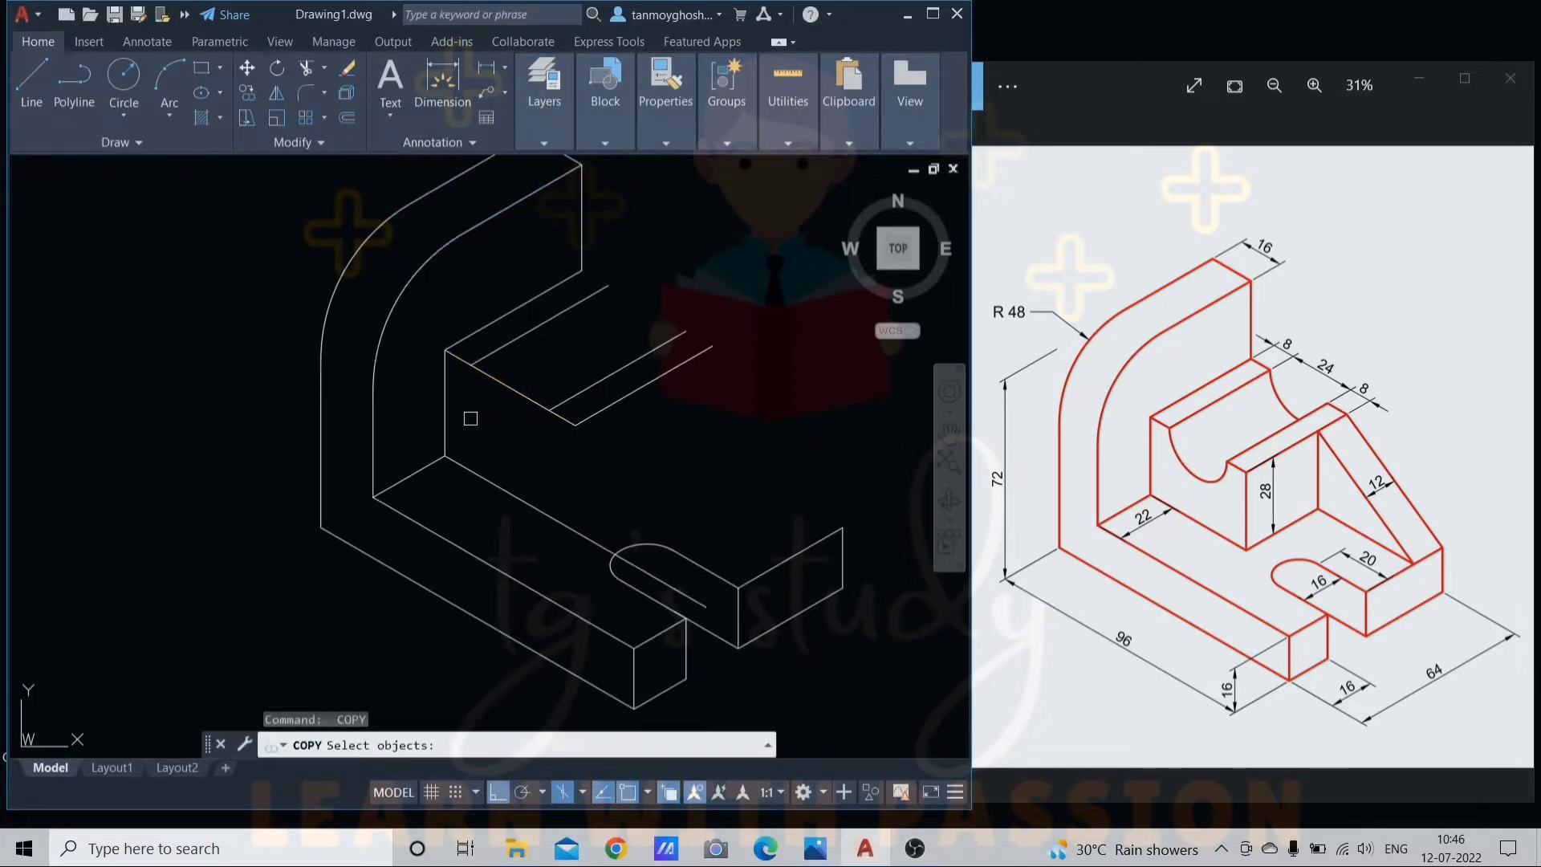
{"action": "left_click", "coordinate": [450, 416]}
{"action": "key", "text": "Return"}
{"action": "left_click", "coordinate": [446, 351]}
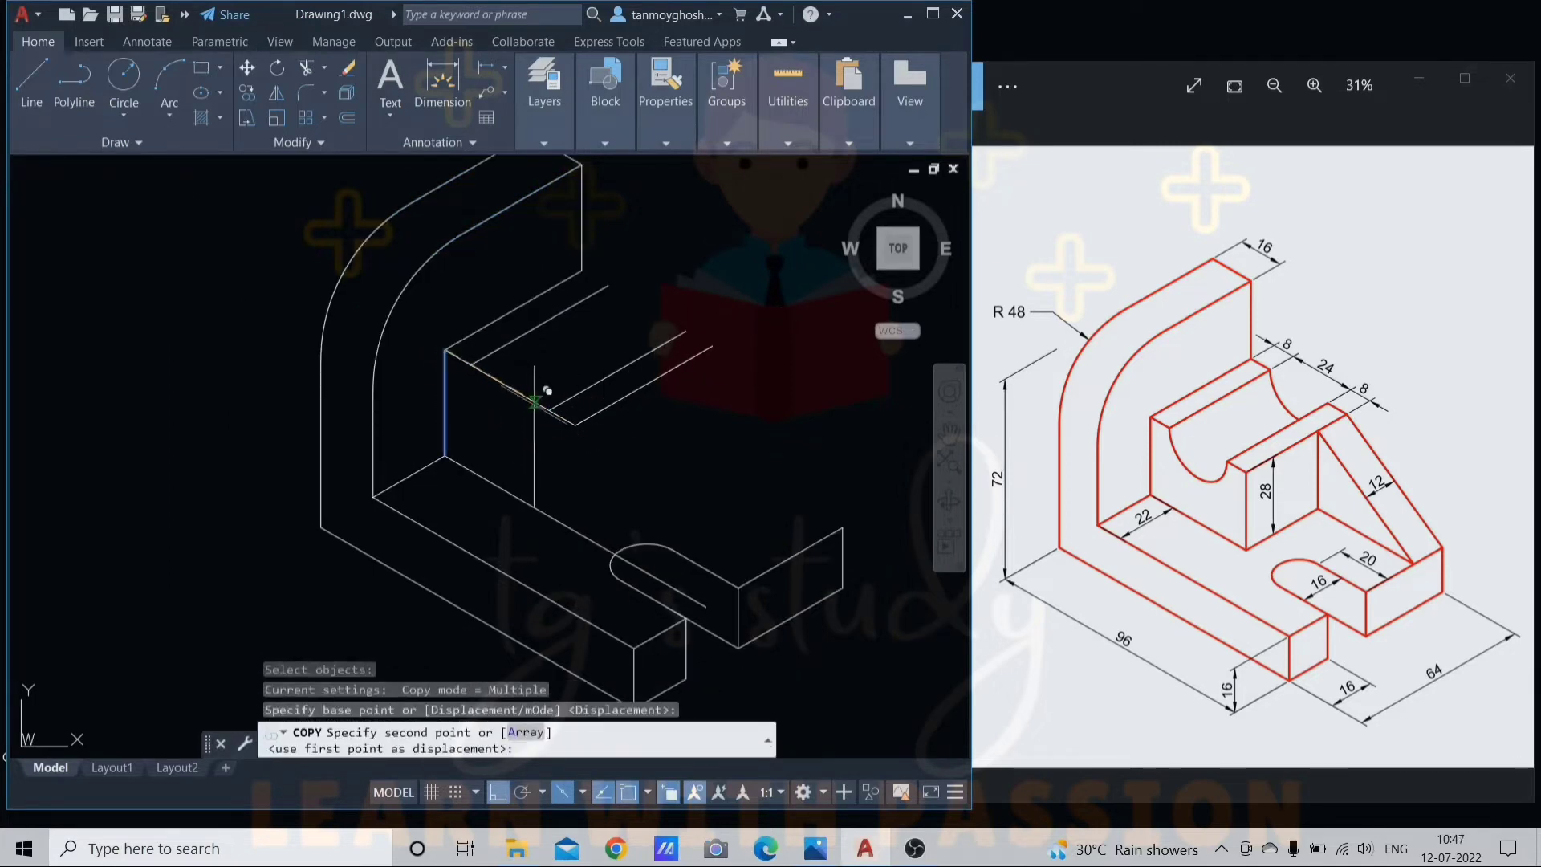
{"action": "left_click", "coordinate": [575, 425]}
{"action": "key", "text": "Escape"}
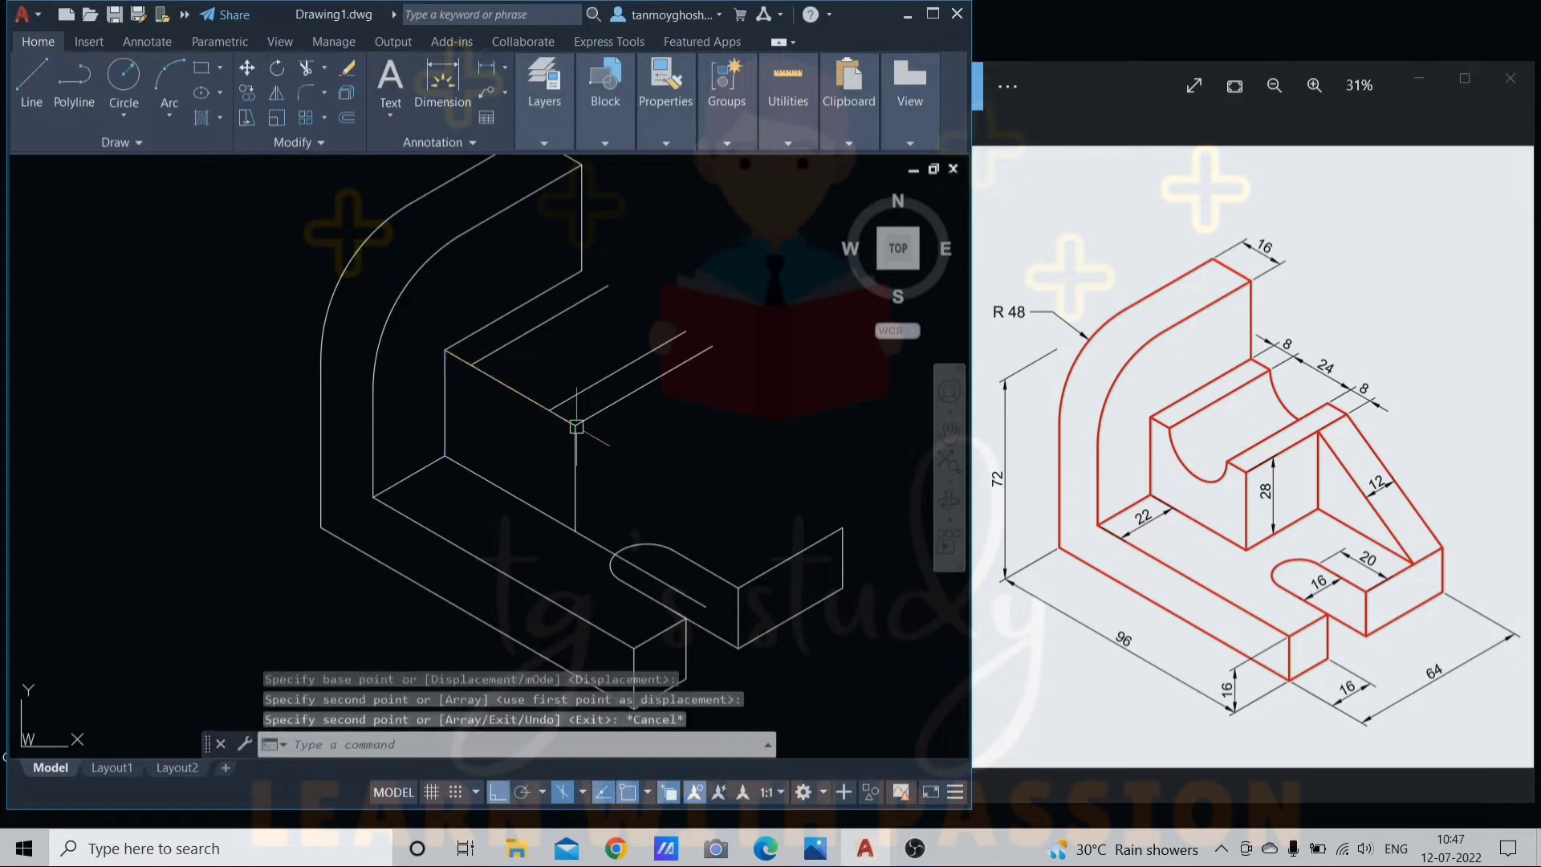
Trim the part of the copied base line that extends beyond the block's near vertical edge across the slot.
{"action": "scroll", "coordinate": [531, 433], "scroll_direction": "up", "scroll_amount": 2}
{"action": "scroll", "coordinate": [577, 495], "scroll_direction": "down", "scroll_amount": 2}
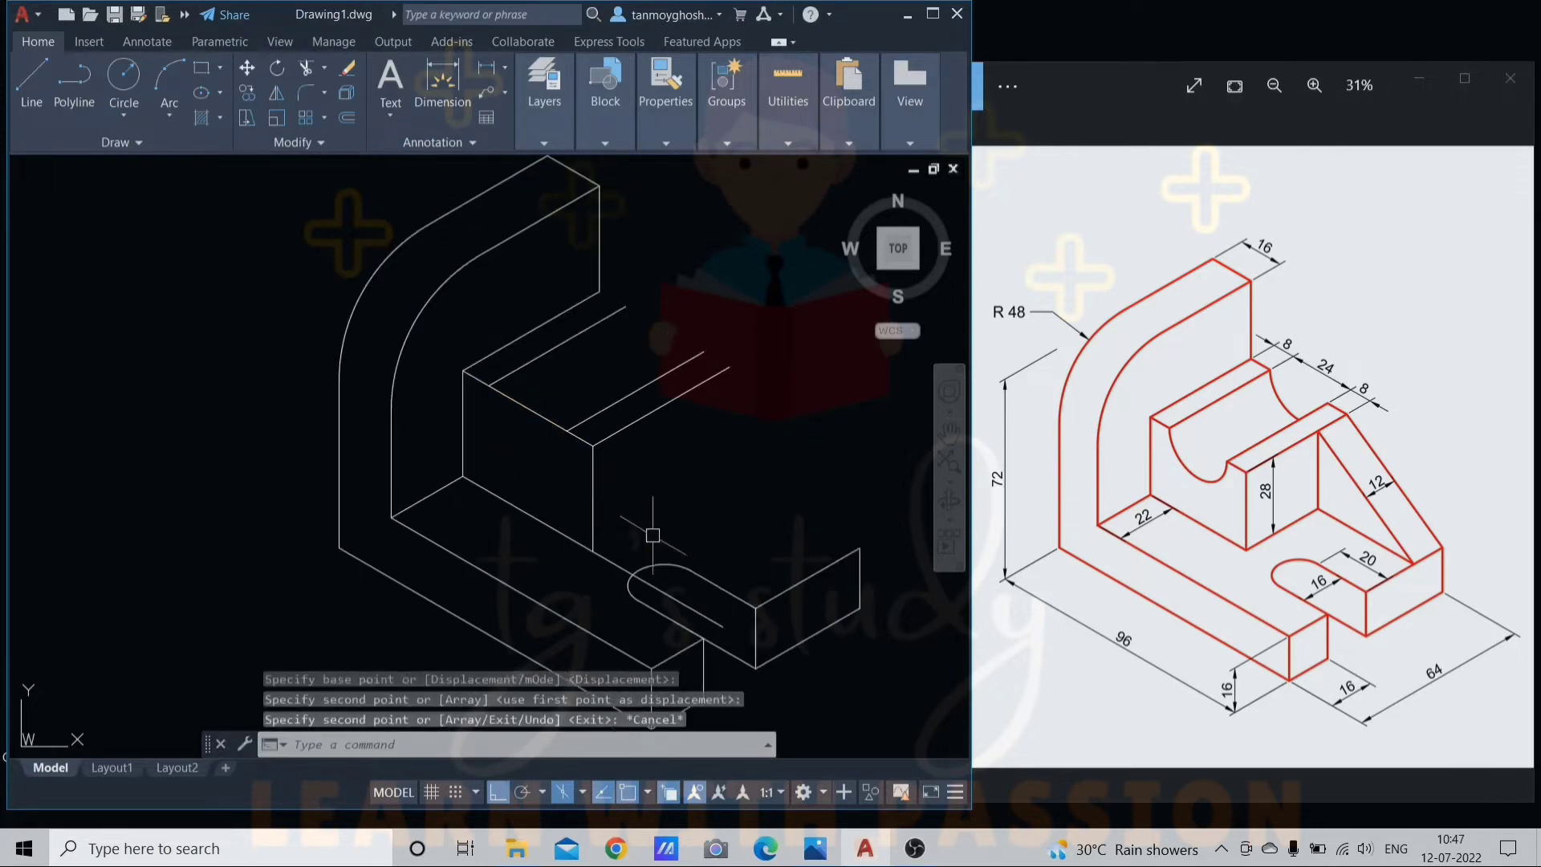
{"action": "type", "text": "tr"}
{"action": "key", "text": "Return"}
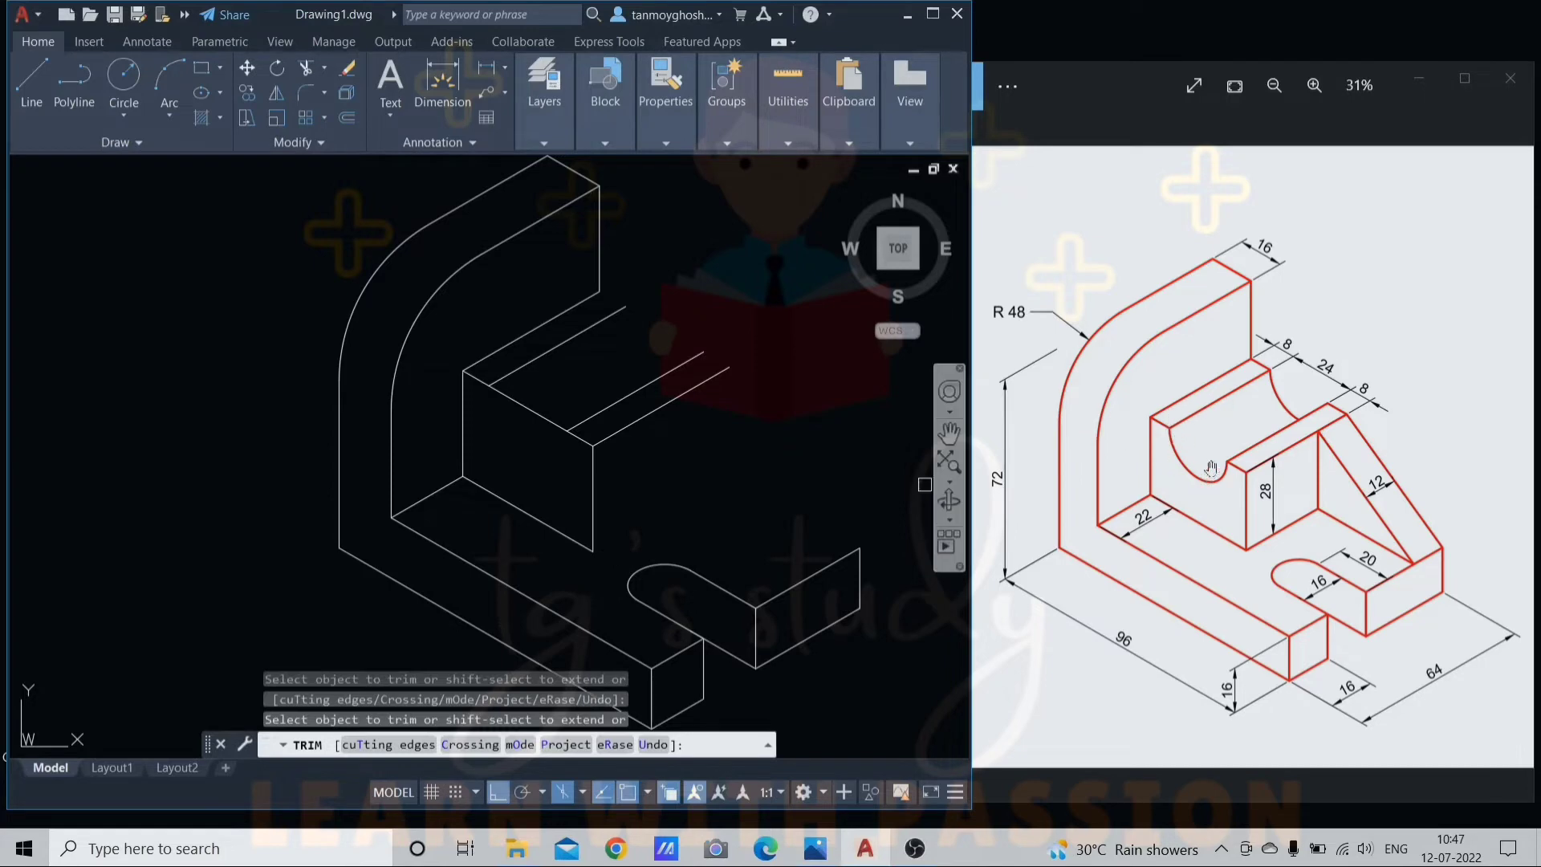
Draw a 24-unit-diameter isocircle on the left isoplane, centred on the midpoint of the block's 24-unit top segment.
{"action": "key", "text": "Escape"}
{"action": "scroll", "coordinate": [581, 463], "scroll_direction": "up", "scroll_amount": 3}
{"action": "type", "text": "e"}
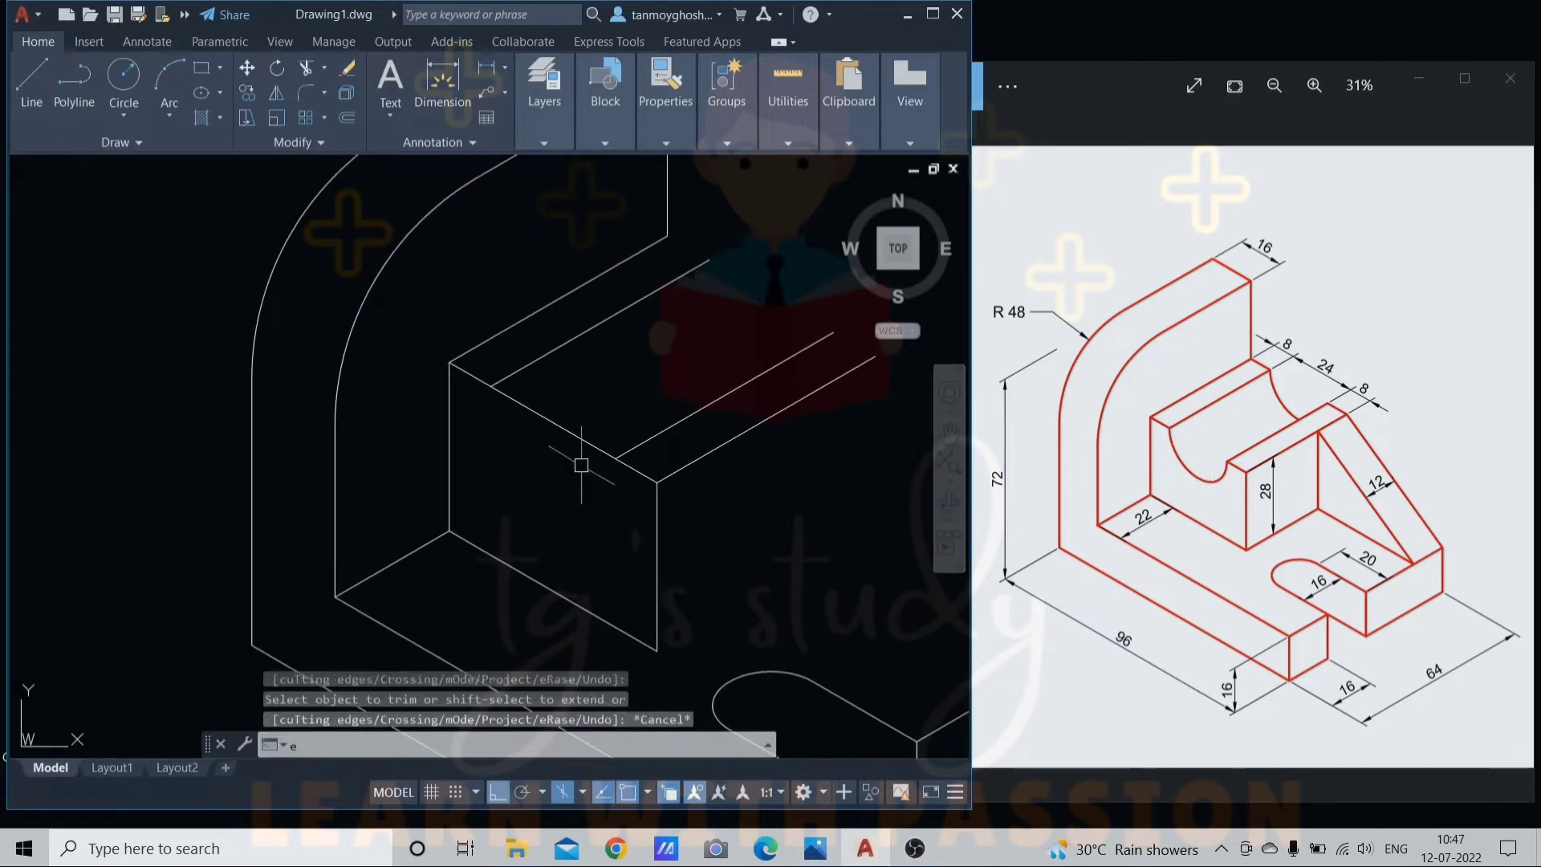
{"action": "type", "text": "l"}
{"action": "key", "text": "Return"}
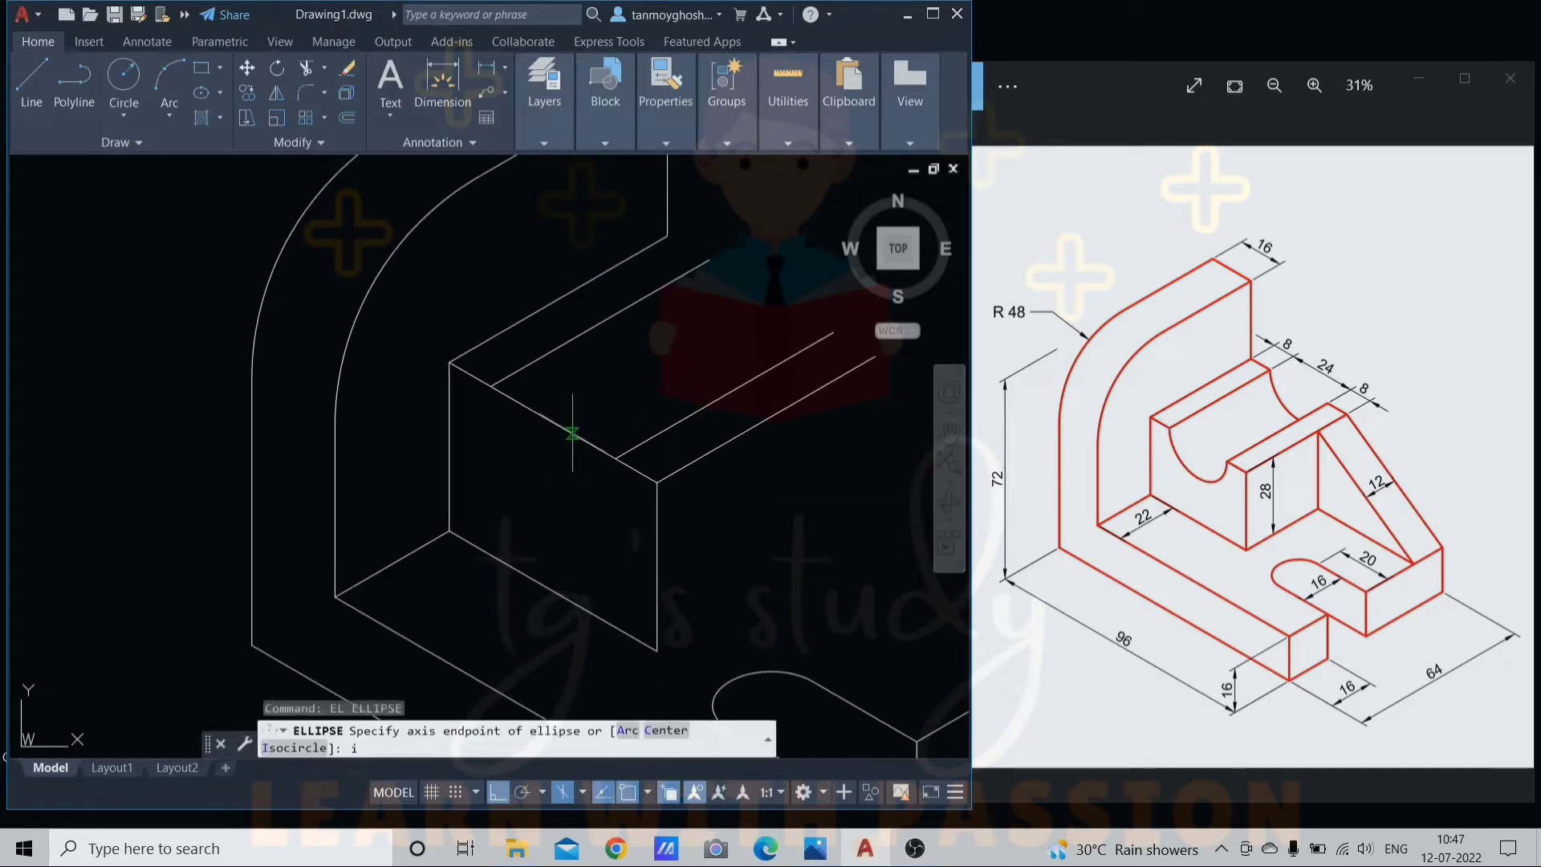
{"action": "key", "text": "Return"}
{"action": "left_click", "coordinate": [553, 422]}
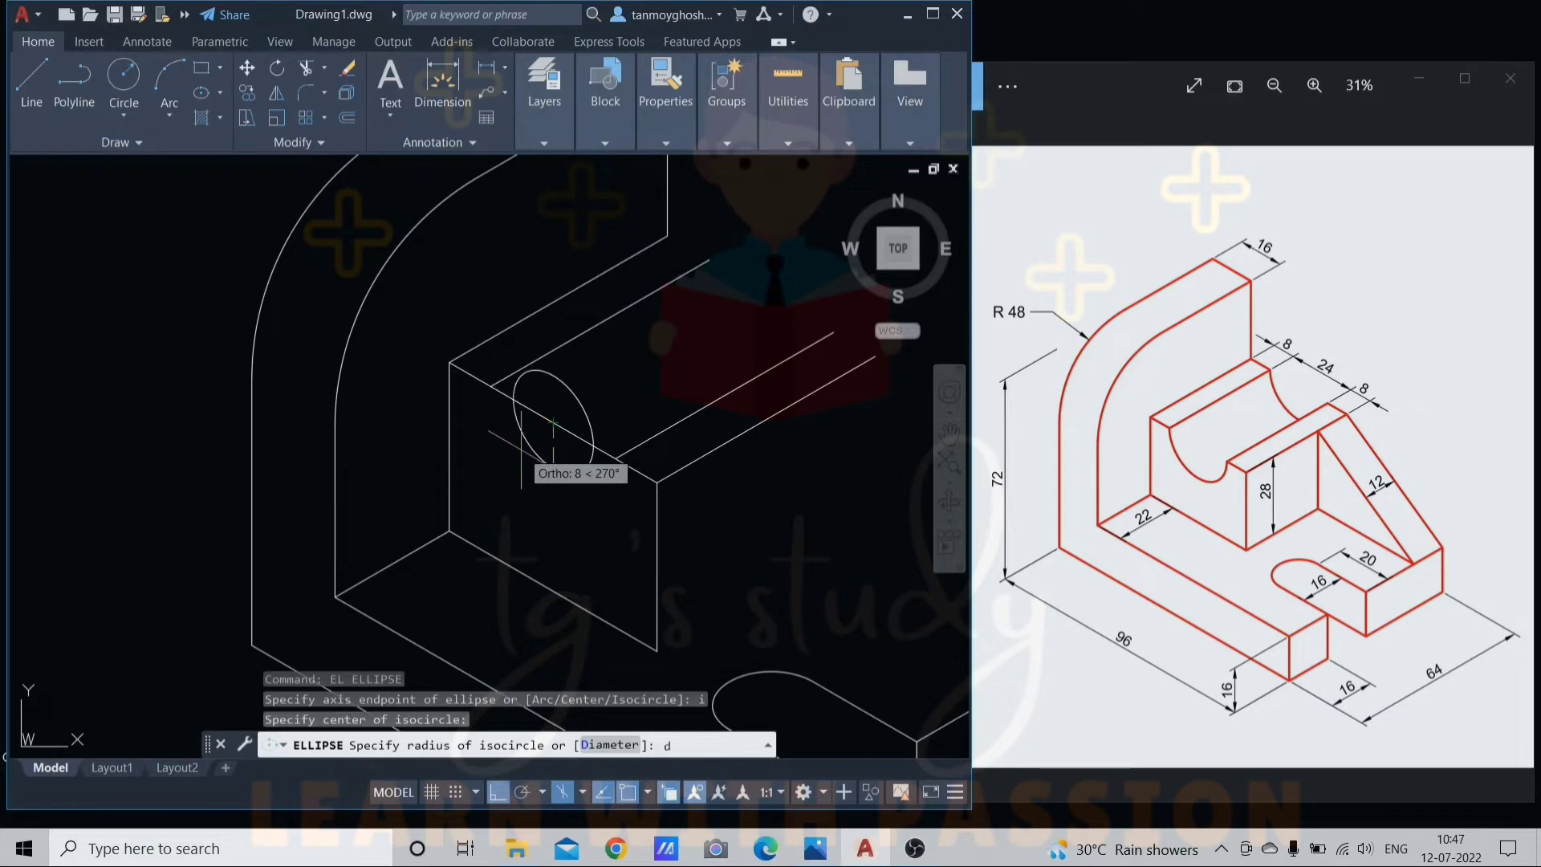
{"action": "key", "text": "Return"}
{"action": "type", "text": "24"}
{"action": "key", "text": "Return"}
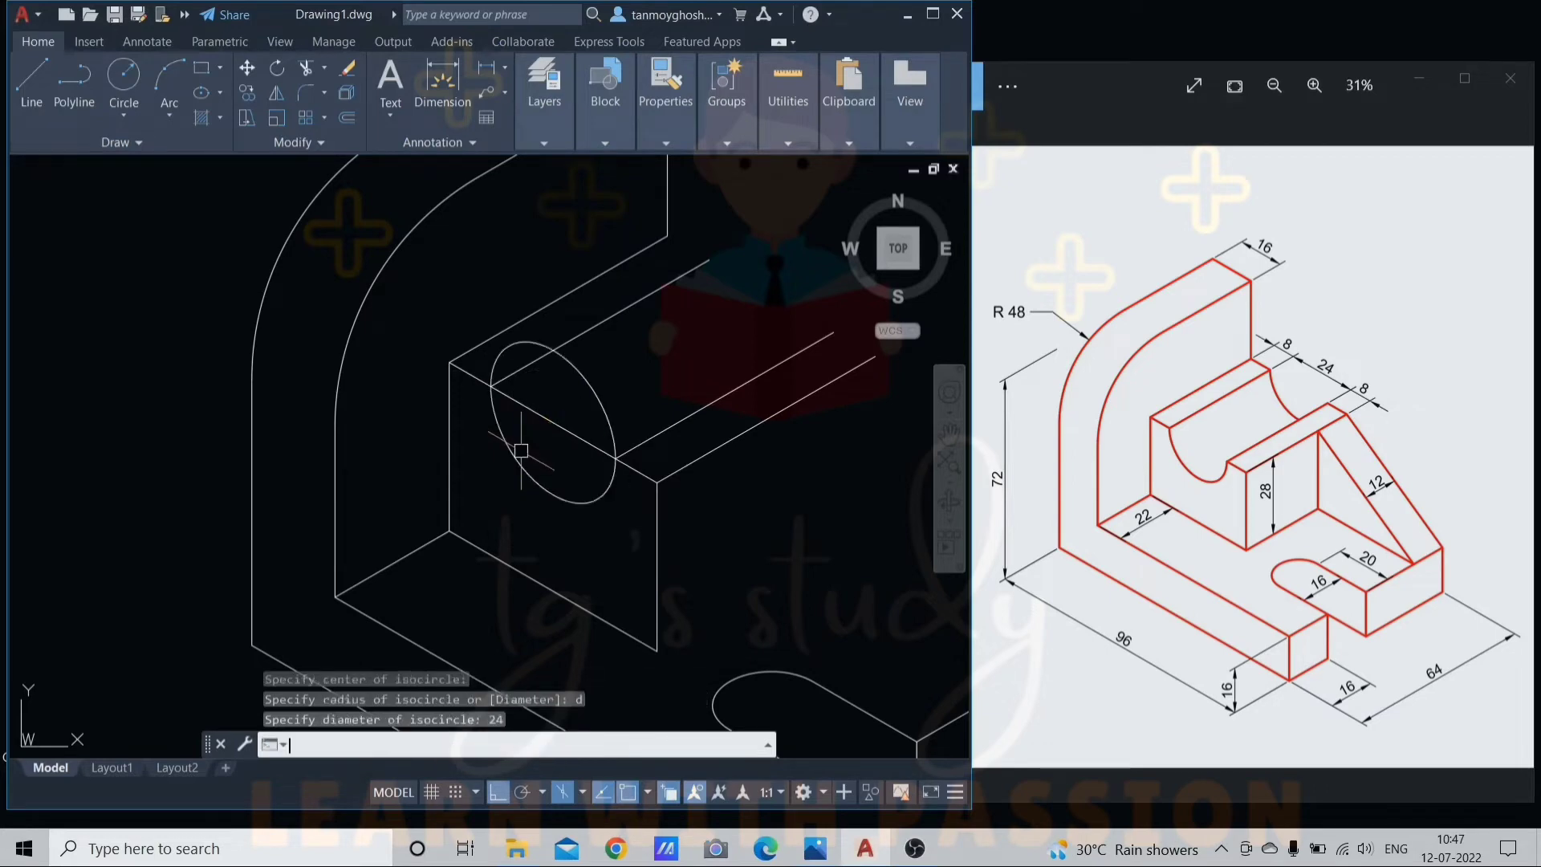
{"action": "key", "text": "Escape"}
{"action": "key", "text": "Escape"}
Trim the isocircle's upper half and the 24-unit segment across the groove opening.
{"action": "type", "text": "tr"}
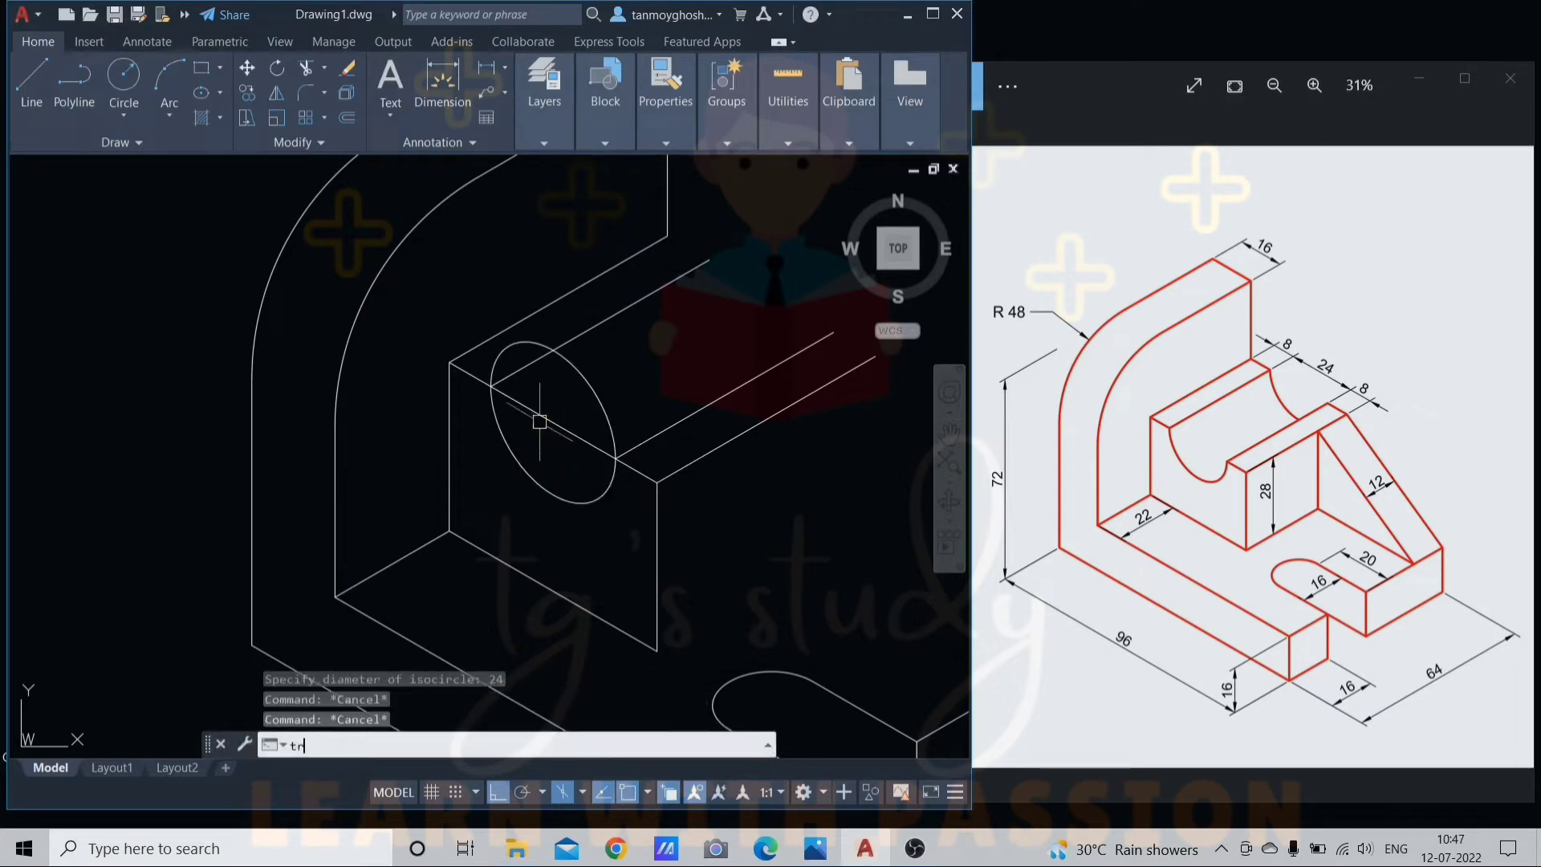
{"action": "key", "text": "Return"}
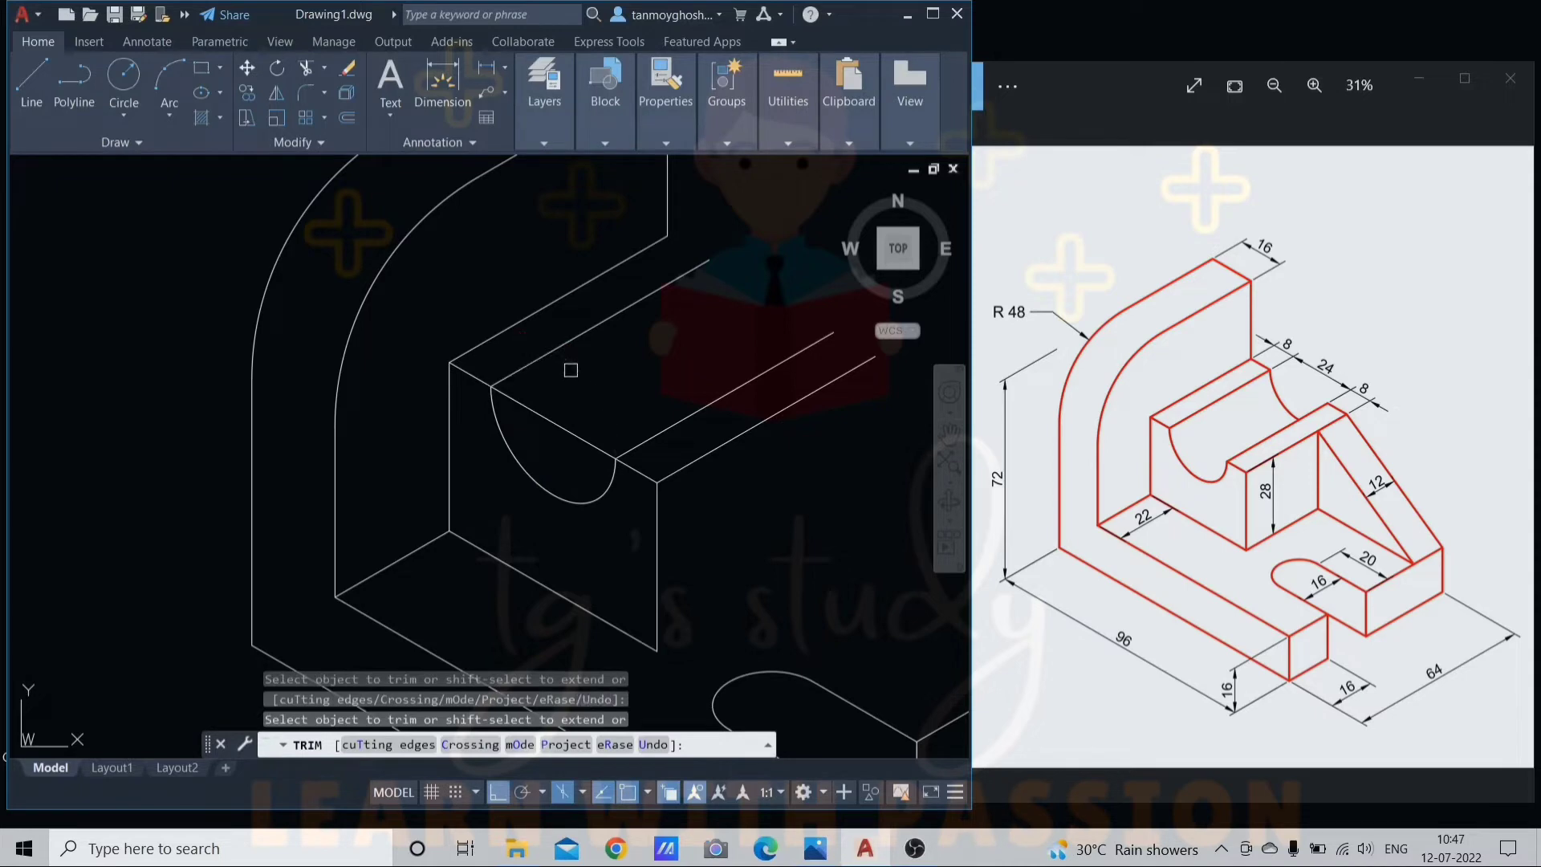
{"action": "key", "text": "Escape"}
{"action": "scroll", "coordinate": [537, 466], "scroll_direction": "down", "scroll_amount": 2}
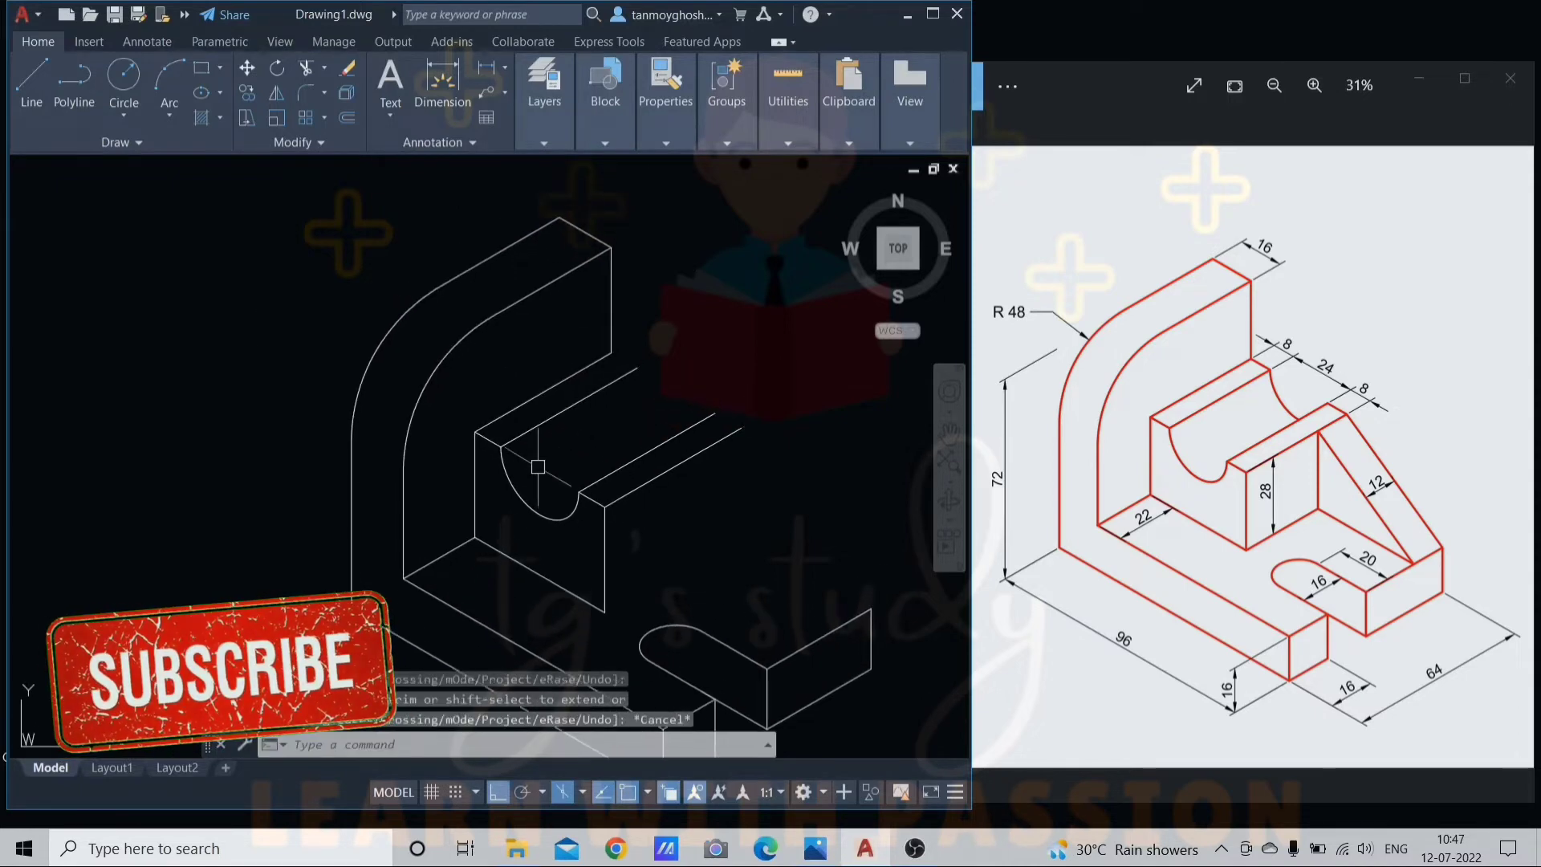
Copy the semicircular groove arc from the block's front face to the far end of the groove's 30° edge.
{"action": "left_click", "coordinate": [507, 486]}
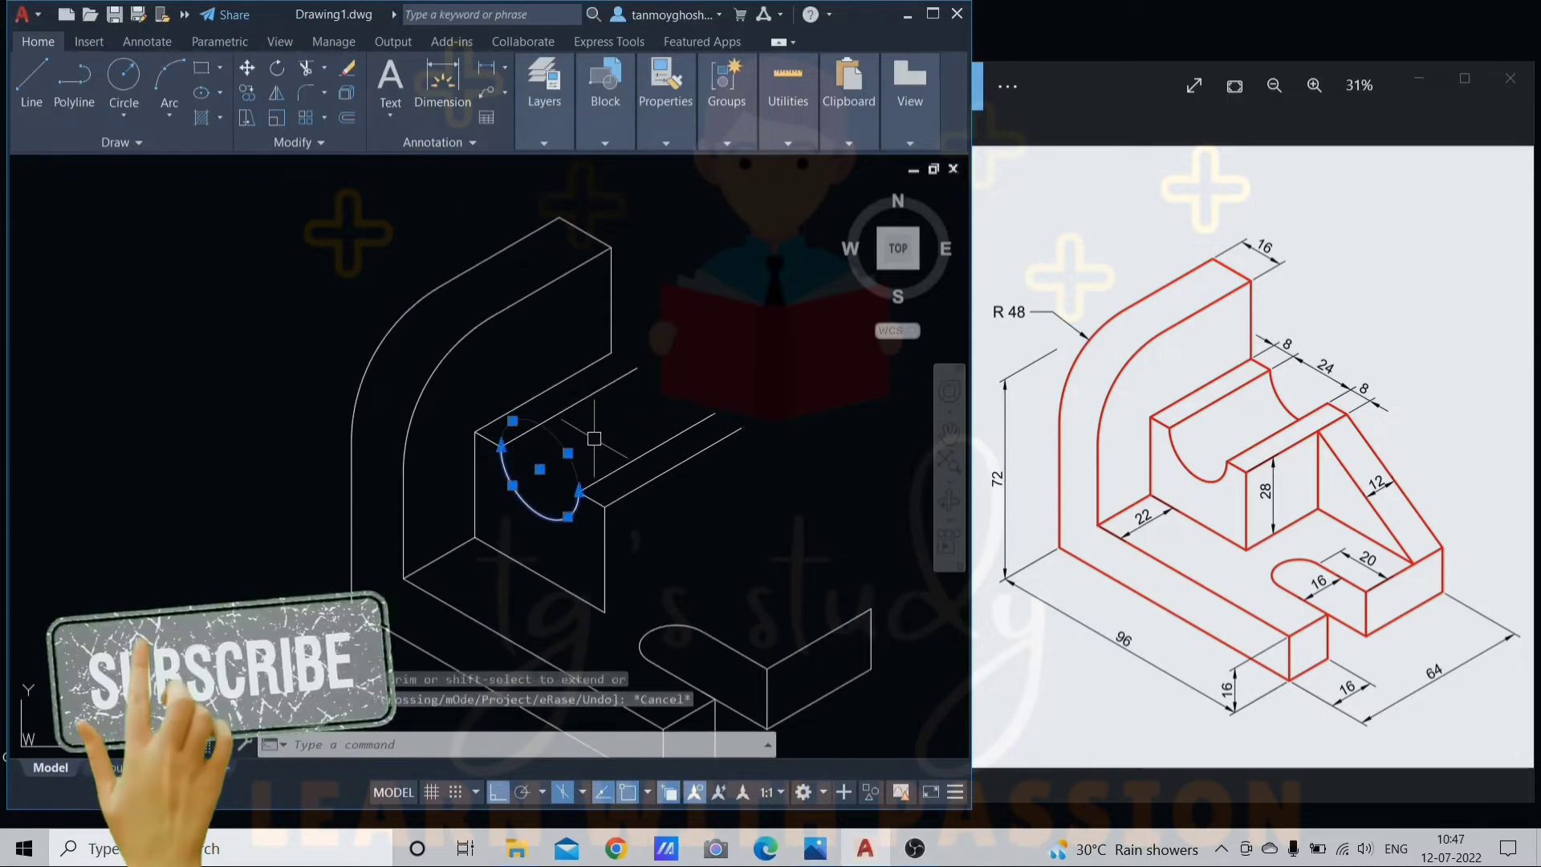
{"action": "type", "text": "c"}
{"action": "key", "text": "Return"}
{"action": "scroll", "coordinate": [520, 449], "scroll_direction": "up", "scroll_amount": 5}
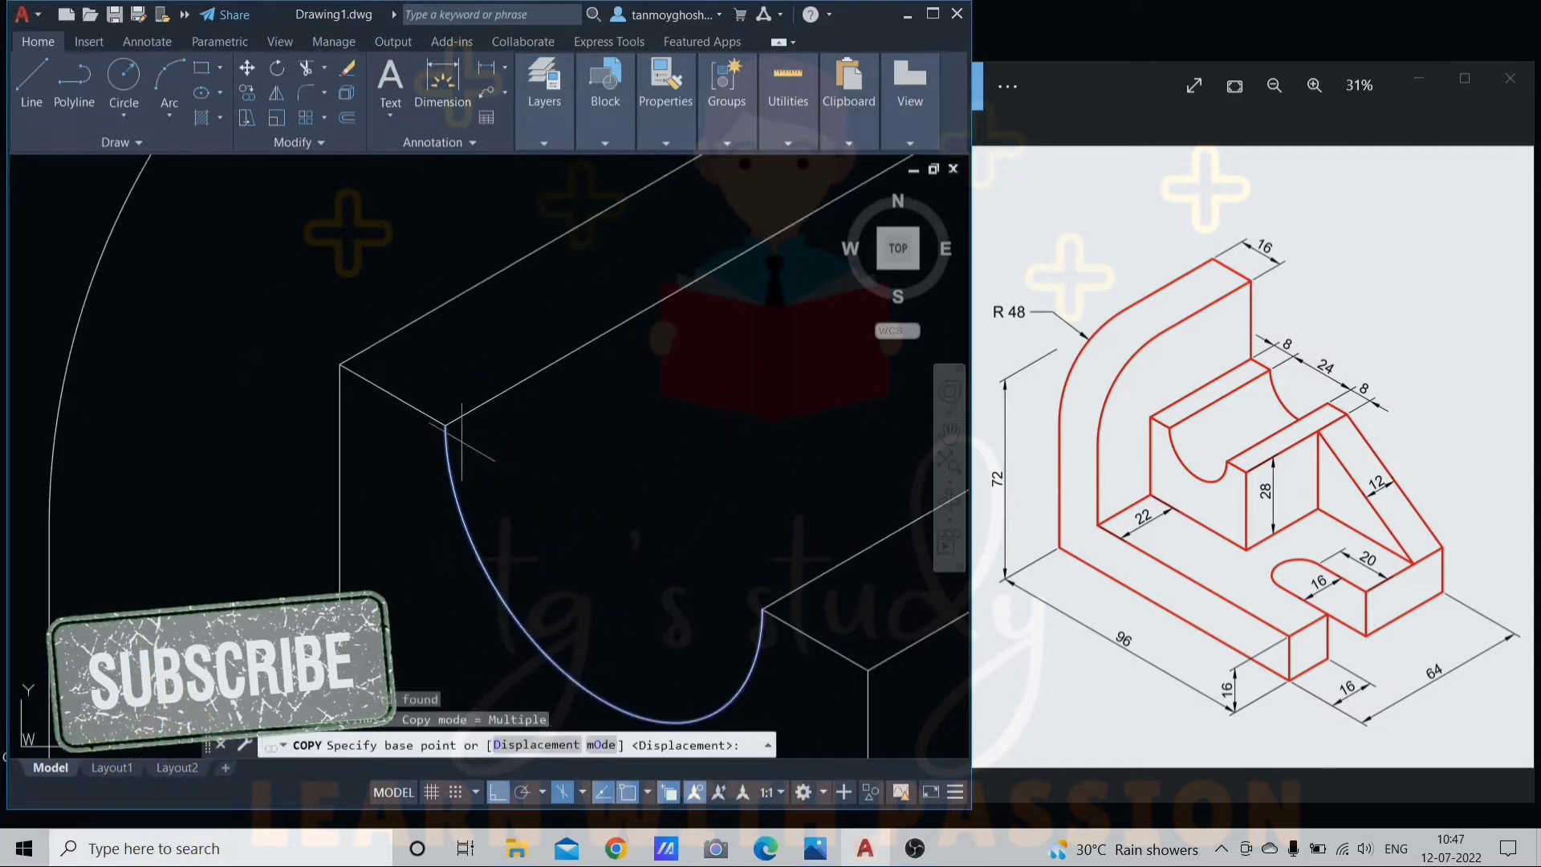
{"action": "left_click", "coordinate": [447, 425]}
{"action": "scroll", "coordinate": [447, 425], "scroll_direction": "down", "scroll_amount": 2}
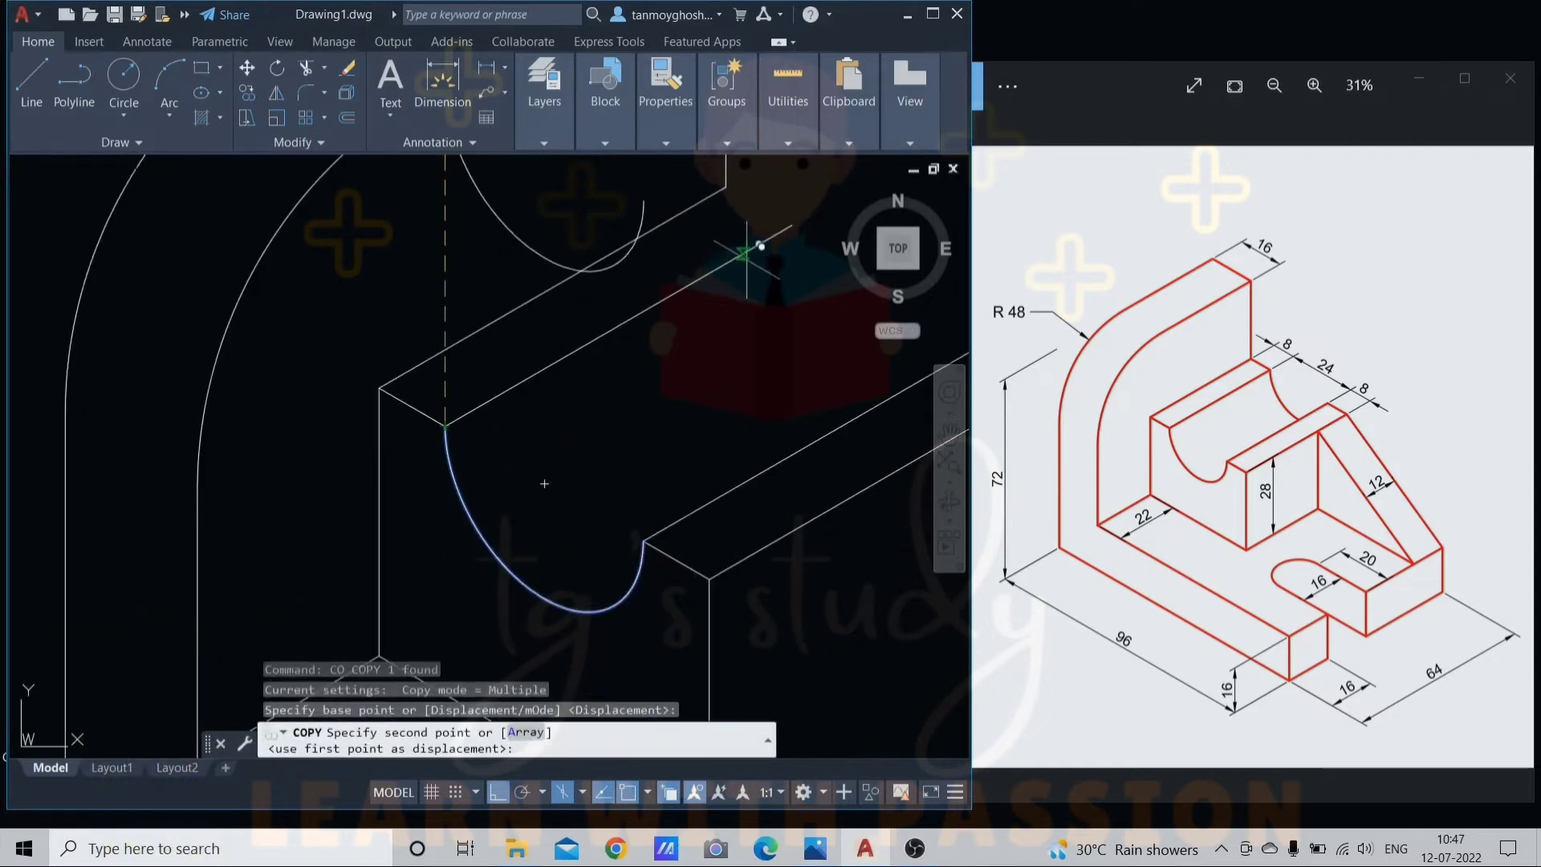
{"action": "left_click", "coordinate": [782, 230]}
{"action": "scroll", "coordinate": [782, 230], "scroll_direction": "down", "scroll_amount": 3}
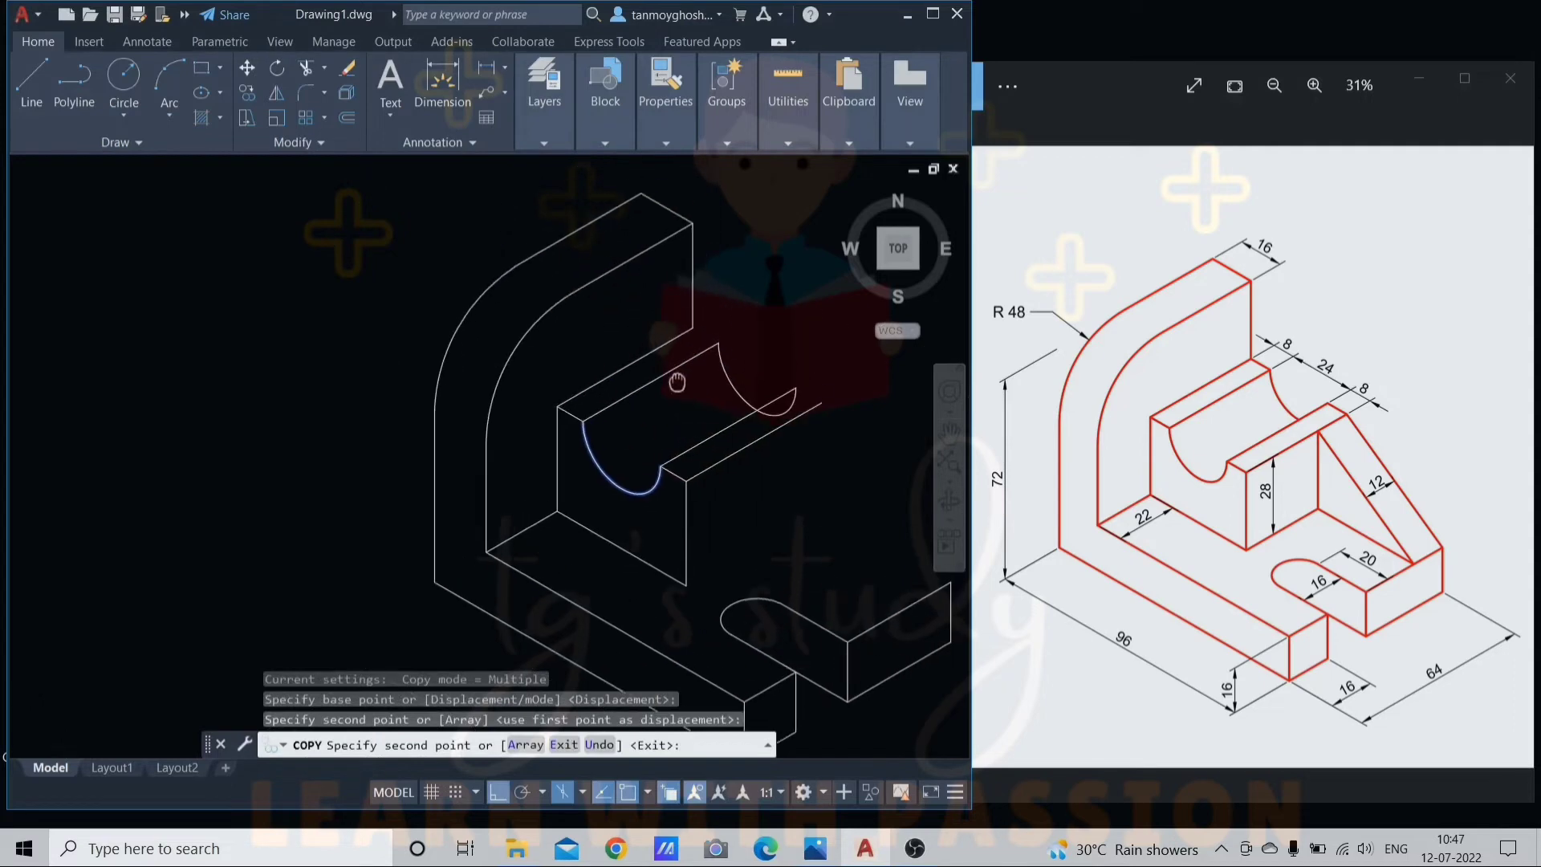
{"action": "scroll", "coordinate": [573, 413], "scroll_direction": "up", "scroll_amount": 3}
{"action": "key", "text": "Escape"}
Copy the front 8-unit segment to the far ends of both top strips beside the groove.
{"action": "left_click", "coordinate": [572, 413]}
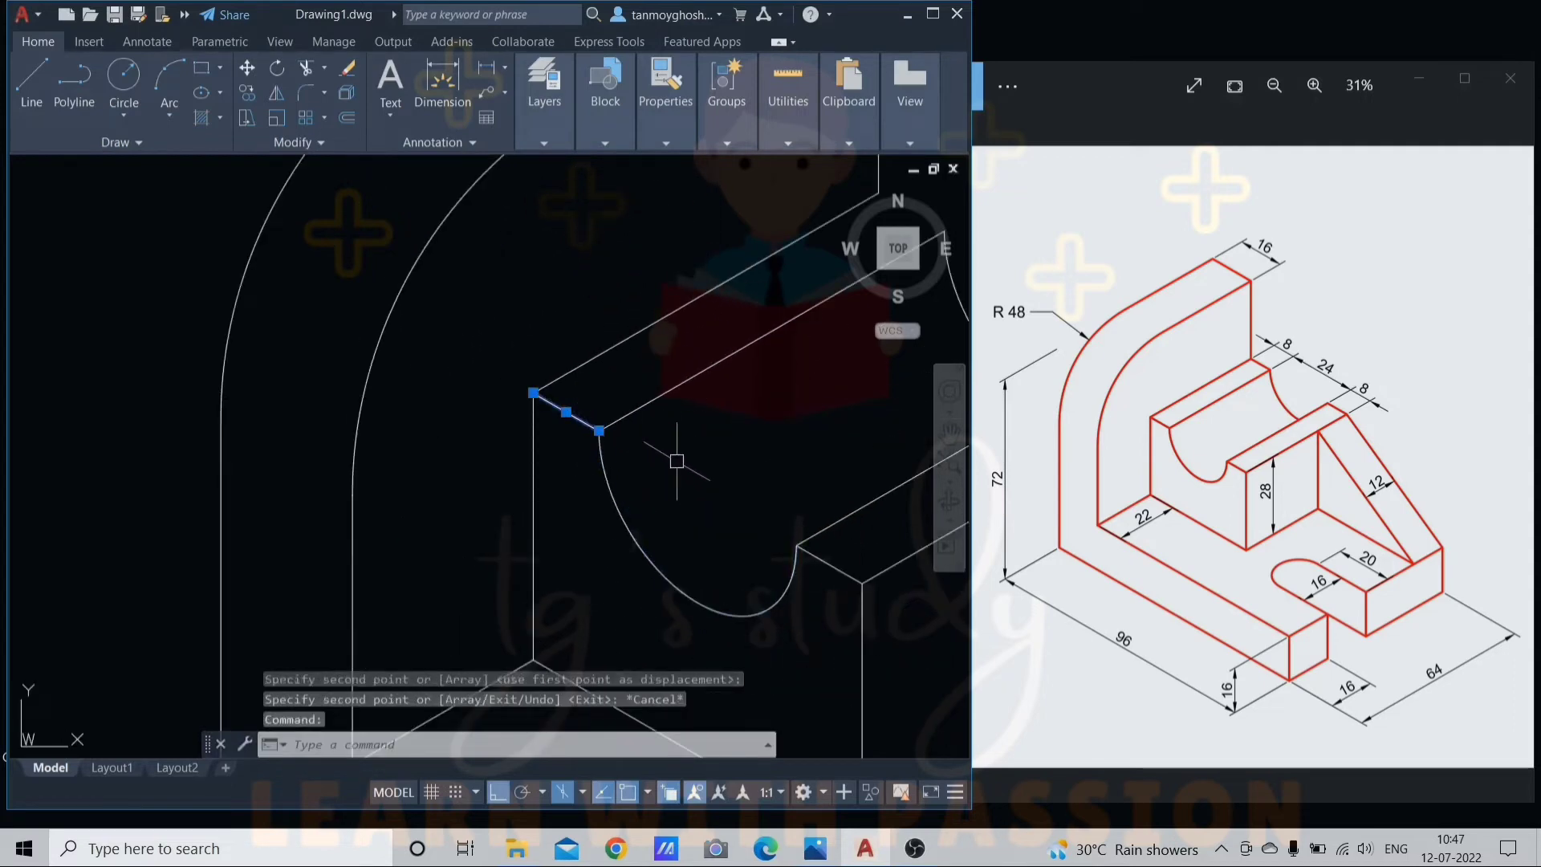
{"action": "key", "text": "Return"}
{"action": "left_click", "coordinate": [599, 431]}
{"action": "scroll", "coordinate": [599, 431], "scroll_direction": "down", "scroll_amount": 3}
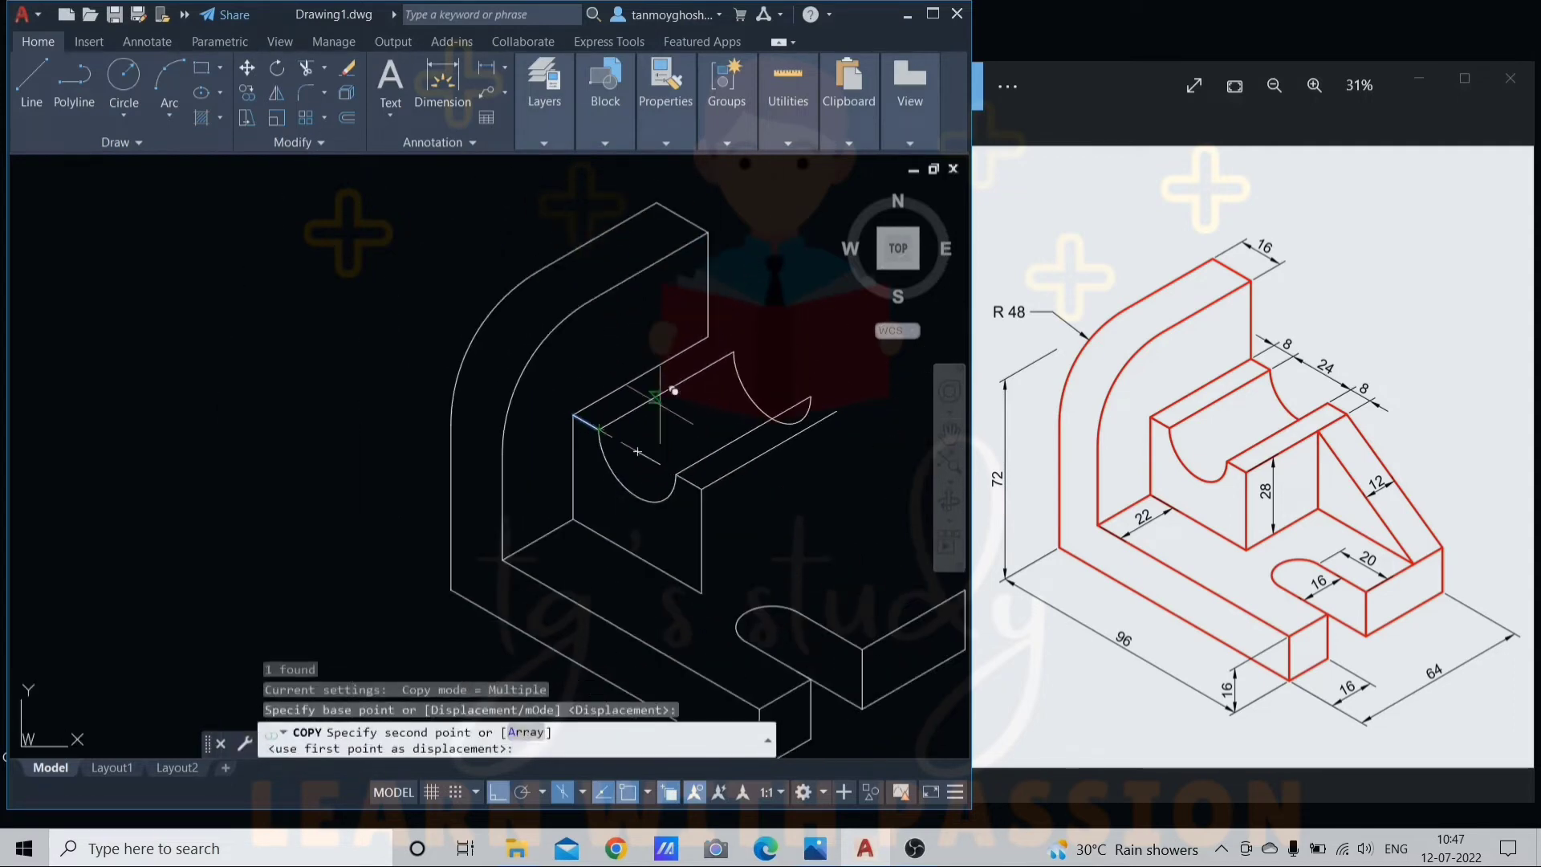
{"action": "scroll", "coordinate": [733, 339], "scroll_direction": "up", "scroll_amount": 3}
{"action": "left_click", "coordinate": [733, 353]}
{"action": "scroll", "coordinate": [733, 353], "scroll_direction": "down", "scroll_amount": 3}
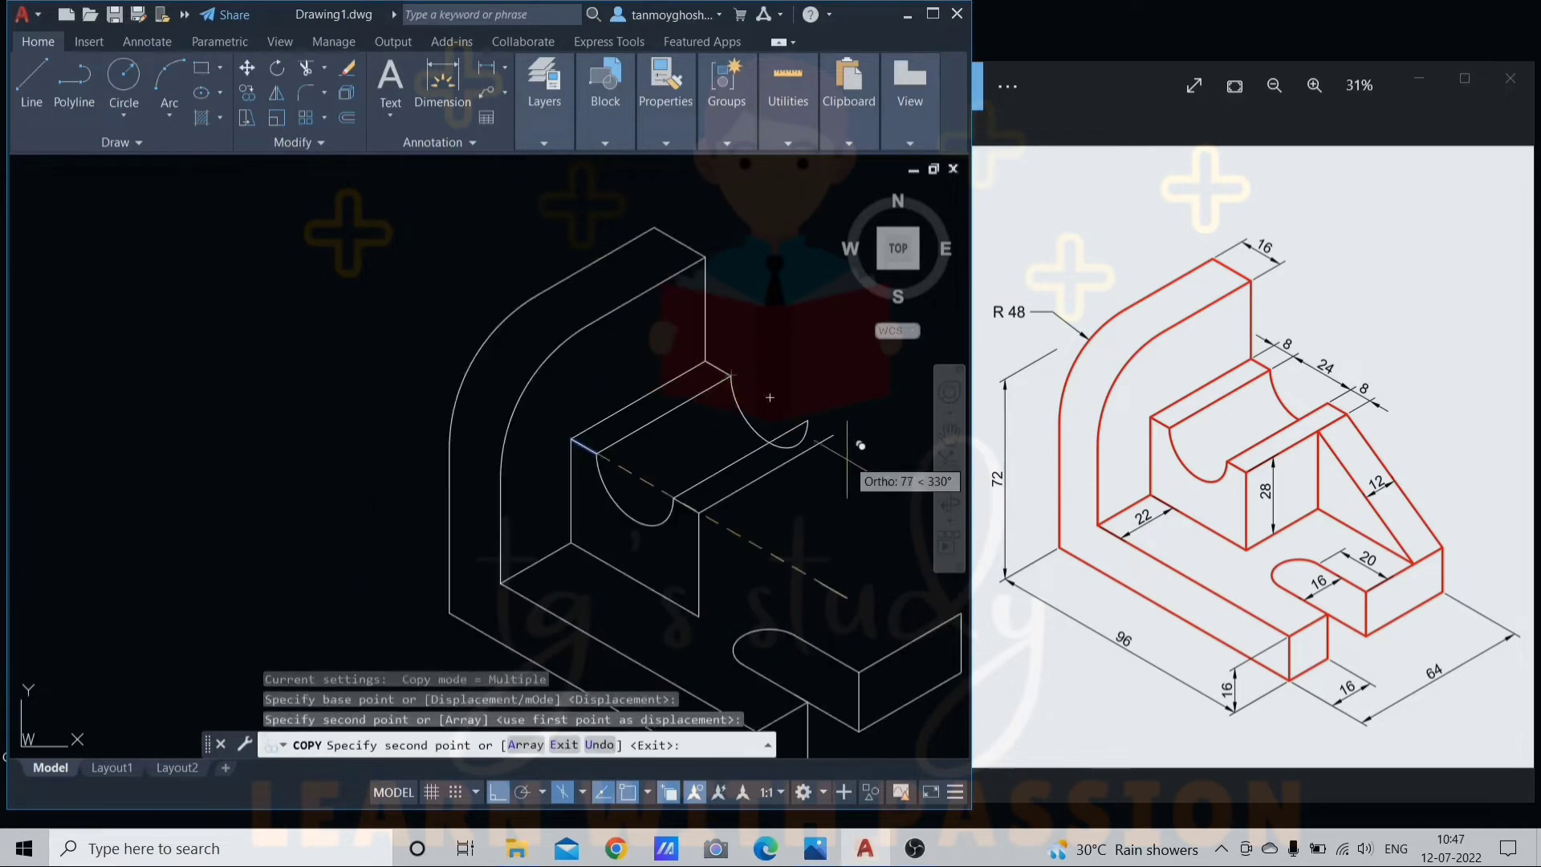
{"action": "scroll", "coordinate": [839, 430], "scroll_direction": "up", "scroll_amount": 3}
{"action": "left_click", "coordinate": [838, 429]}
{"action": "key", "text": "Escape"}
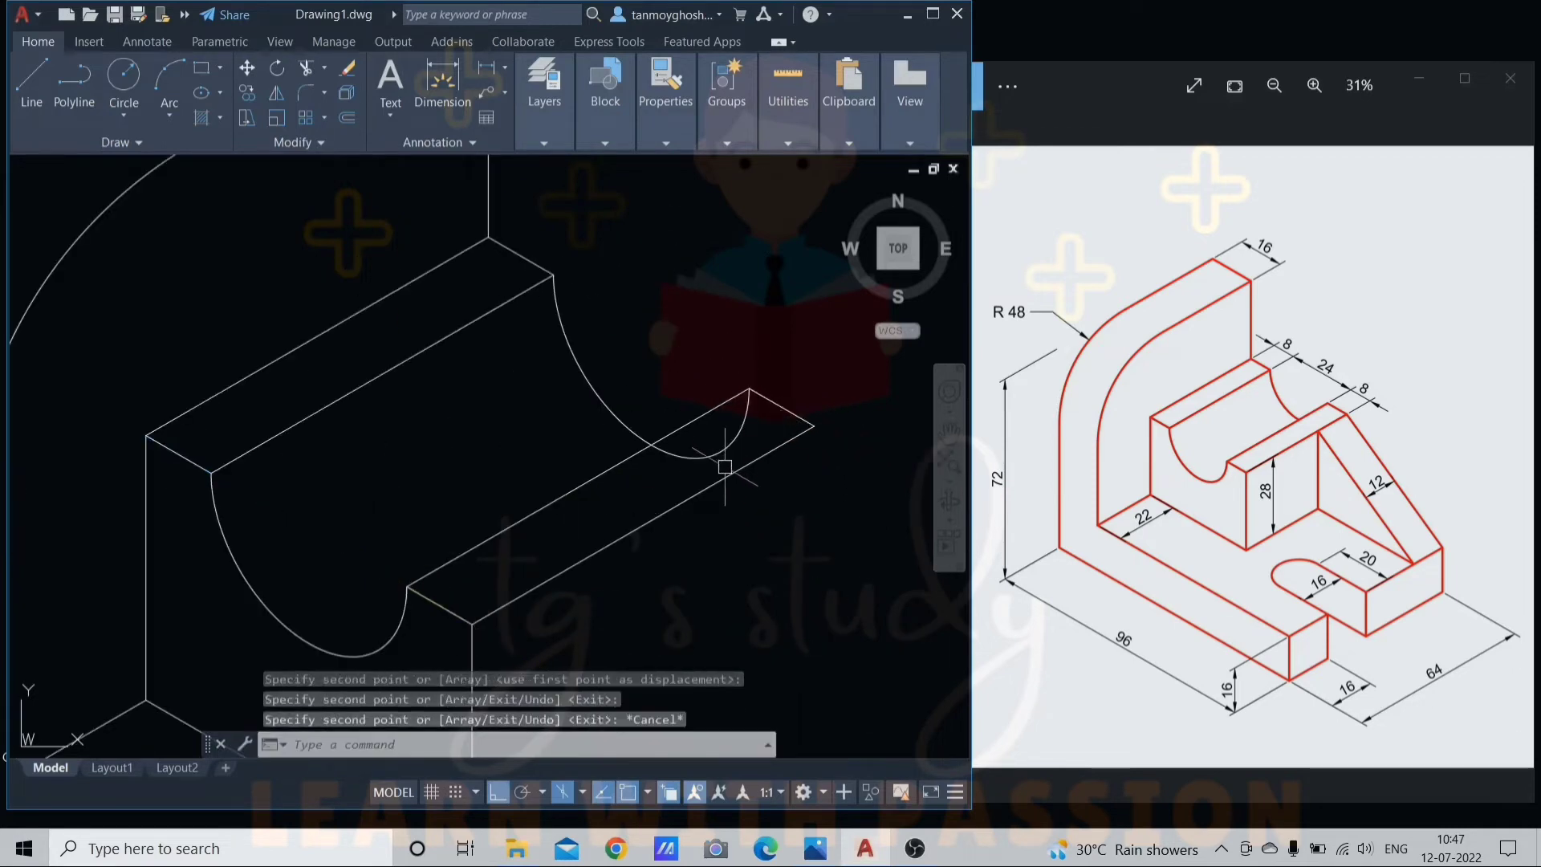
Trim the part of the rear groove arc hidden behind the block's near top strip.
{"action": "type", "text": "t"}
{"action": "key", "text": "Return"}
{"action": "scroll", "coordinate": [731, 437], "scroll_direction": "down", "scroll_amount": 3}
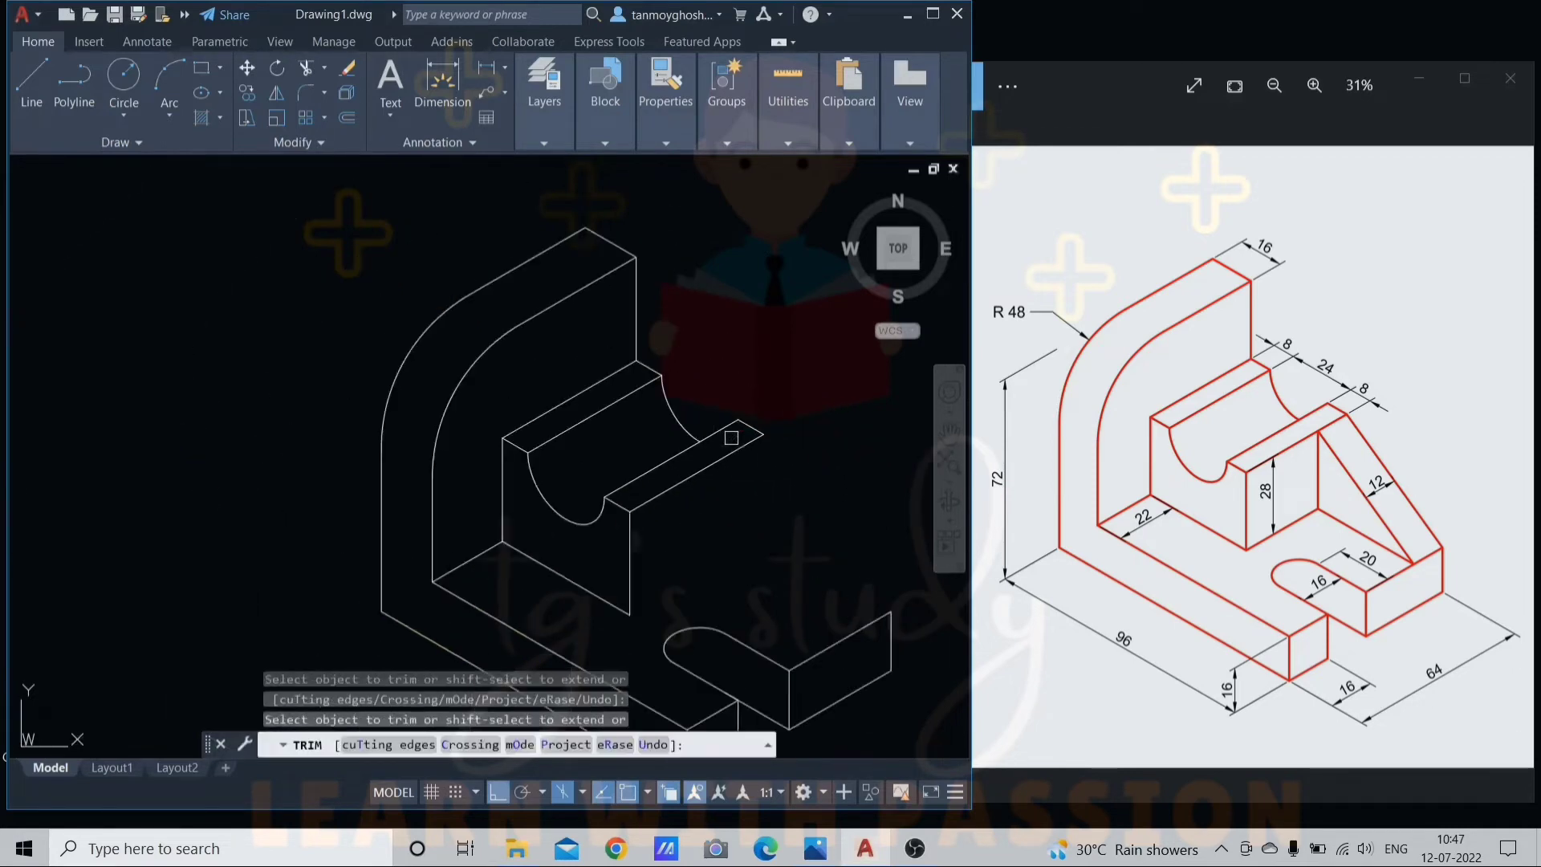
{"action": "middle_click_drag", "start_coordinate": [769, 495], "coordinate": [757, 445]}
{"action": "key", "text": "Escape"}
Copy the block's outer 30° top edge down to the lower end of its near vertical edge.
{"action": "left_click", "coordinate": [666, 433]}
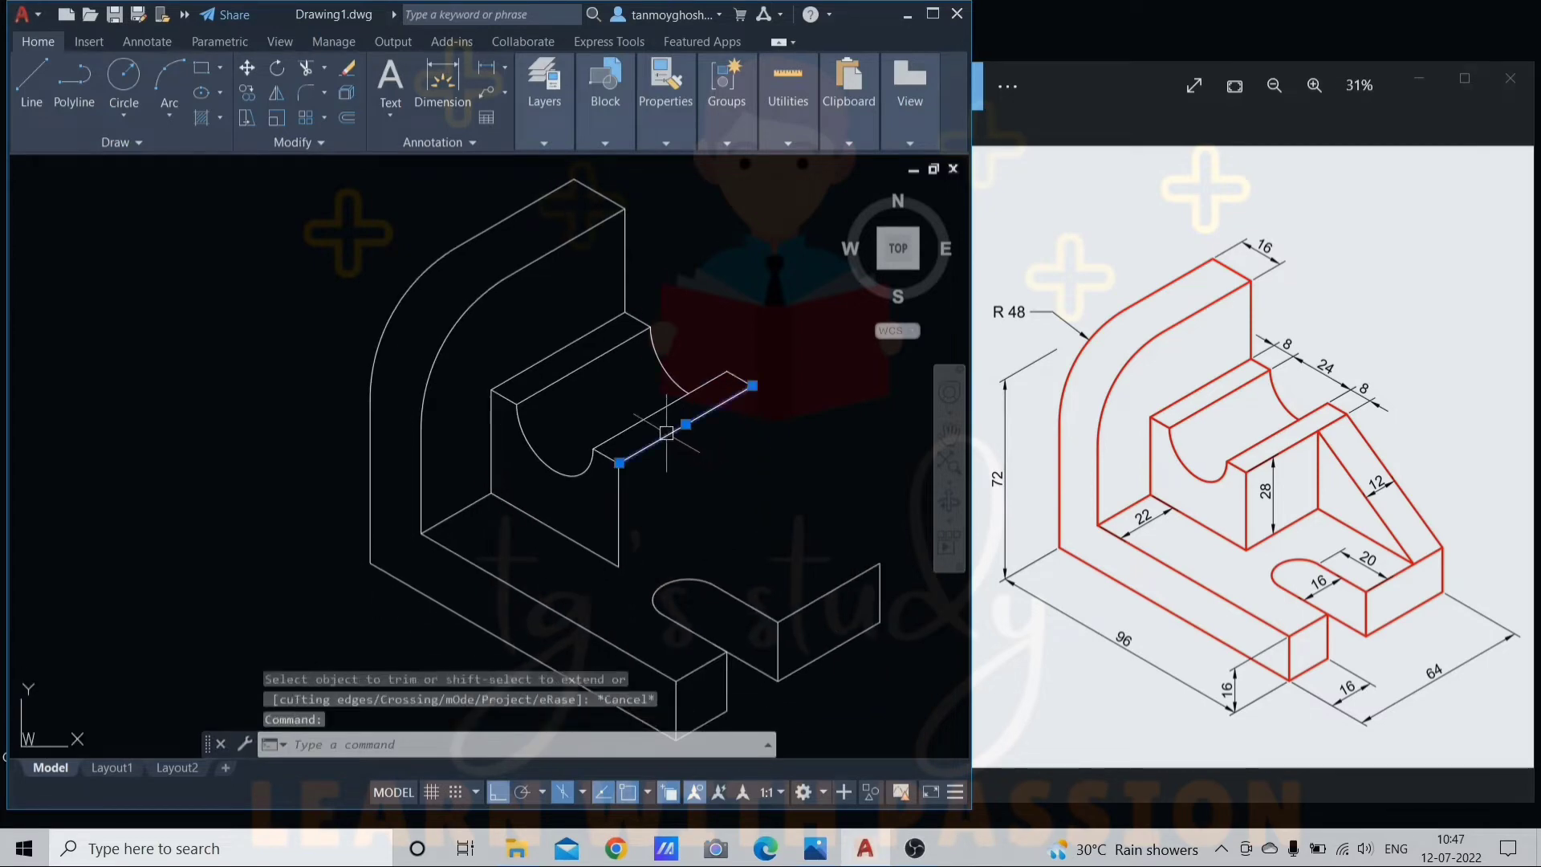
{"action": "type", "text": "co"}
{"action": "key", "text": "Return"}
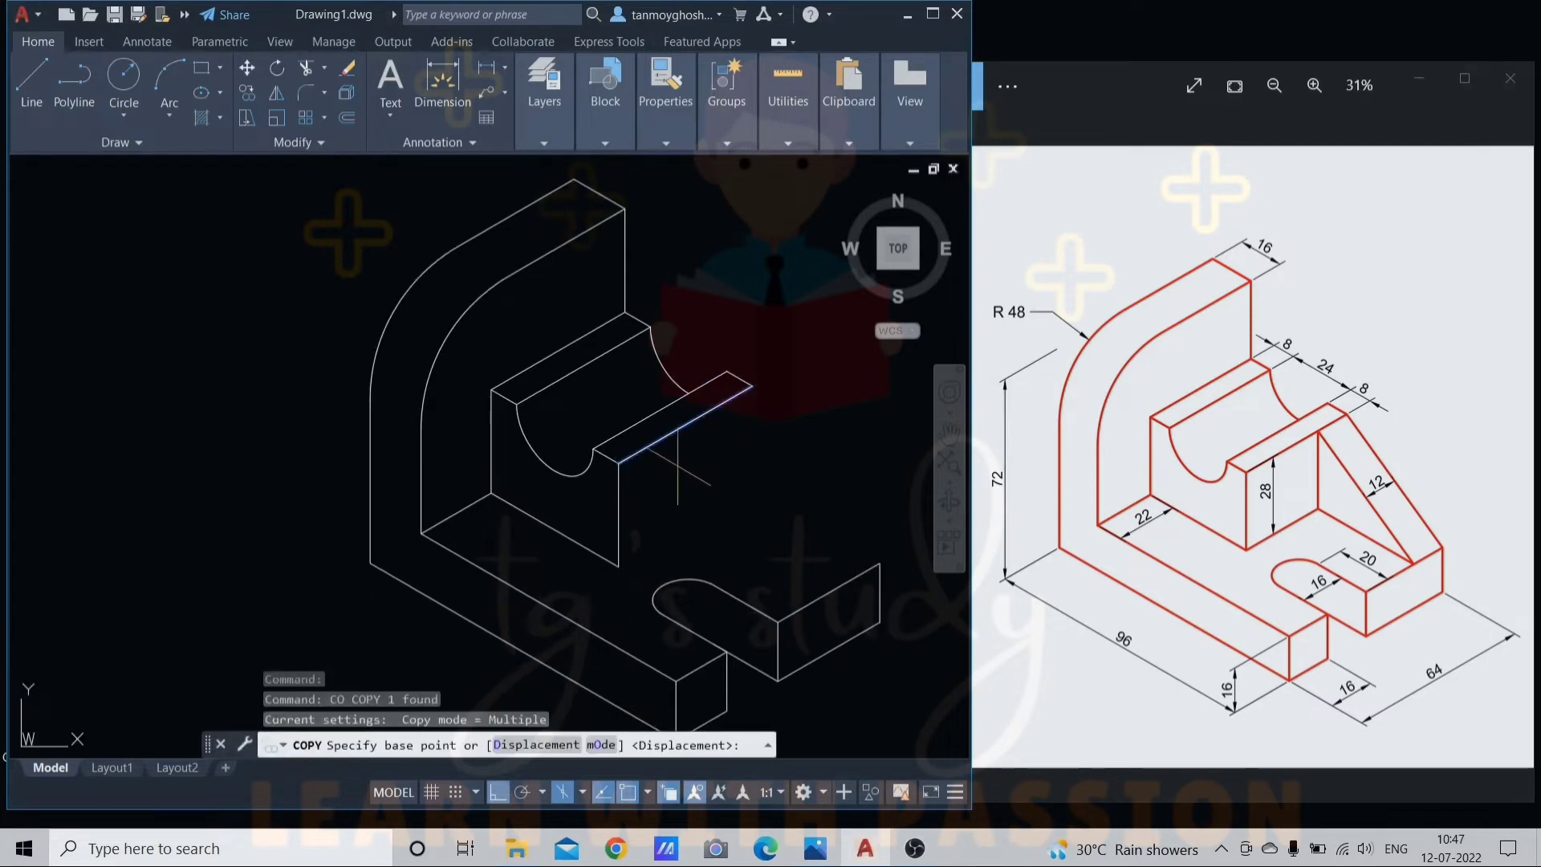
{"action": "left_click", "coordinate": [618, 462]}
{"action": "left_click", "coordinate": [618, 530]}
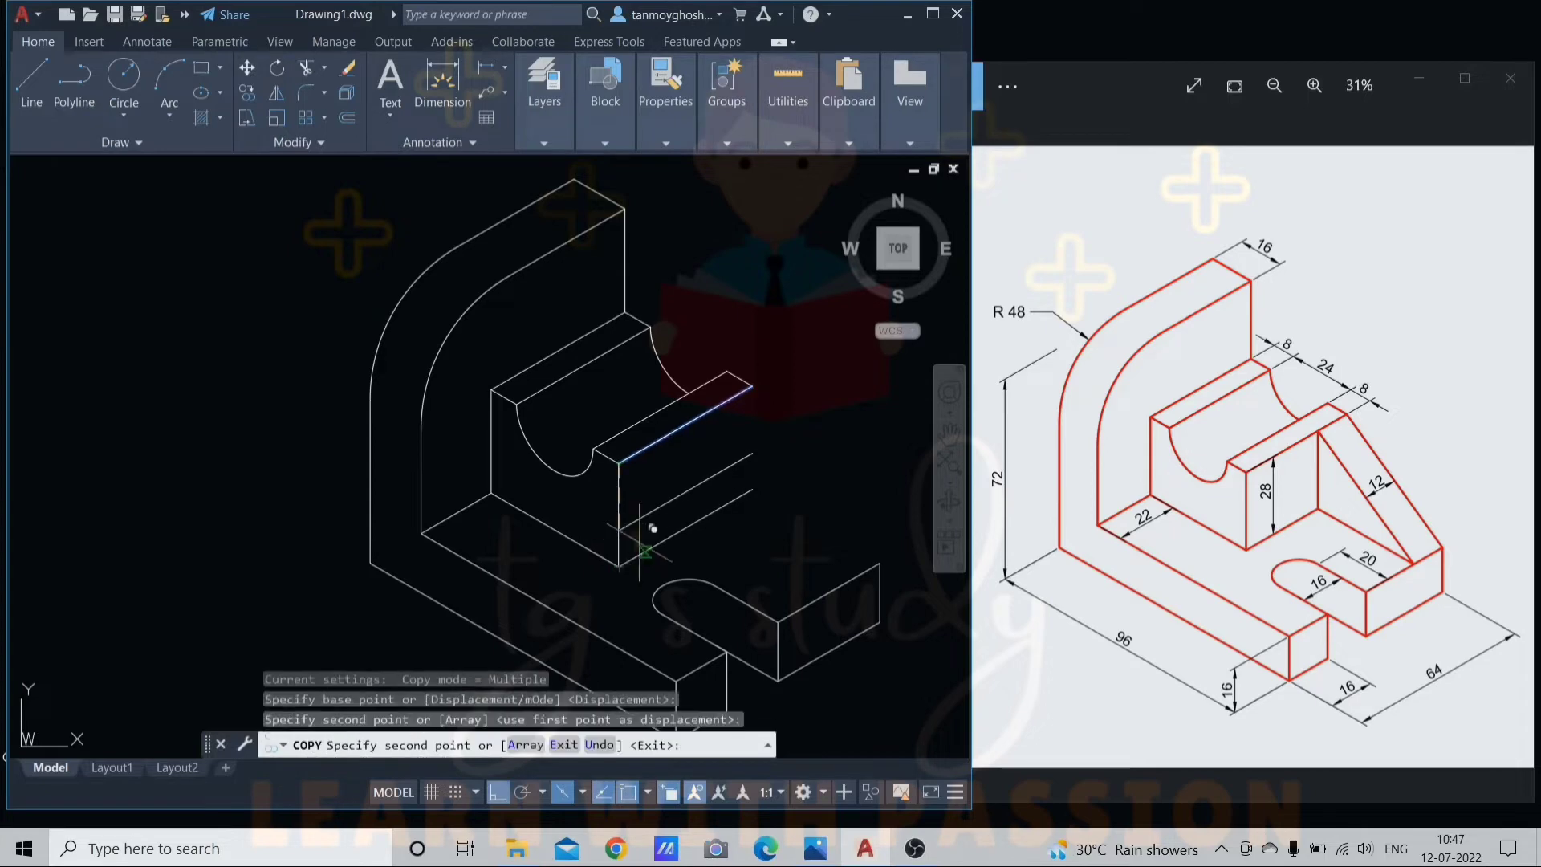
{"action": "key", "text": "Escape"}
Draw the rib's outer sloping edge from the block's far top corner to the base's far upper corner.
{"action": "scroll", "coordinate": [706, 470], "scroll_direction": "down", "scroll_amount": 4}
{"action": "scroll", "coordinate": [723, 471], "scroll_direction": "up", "scroll_amount": 2}
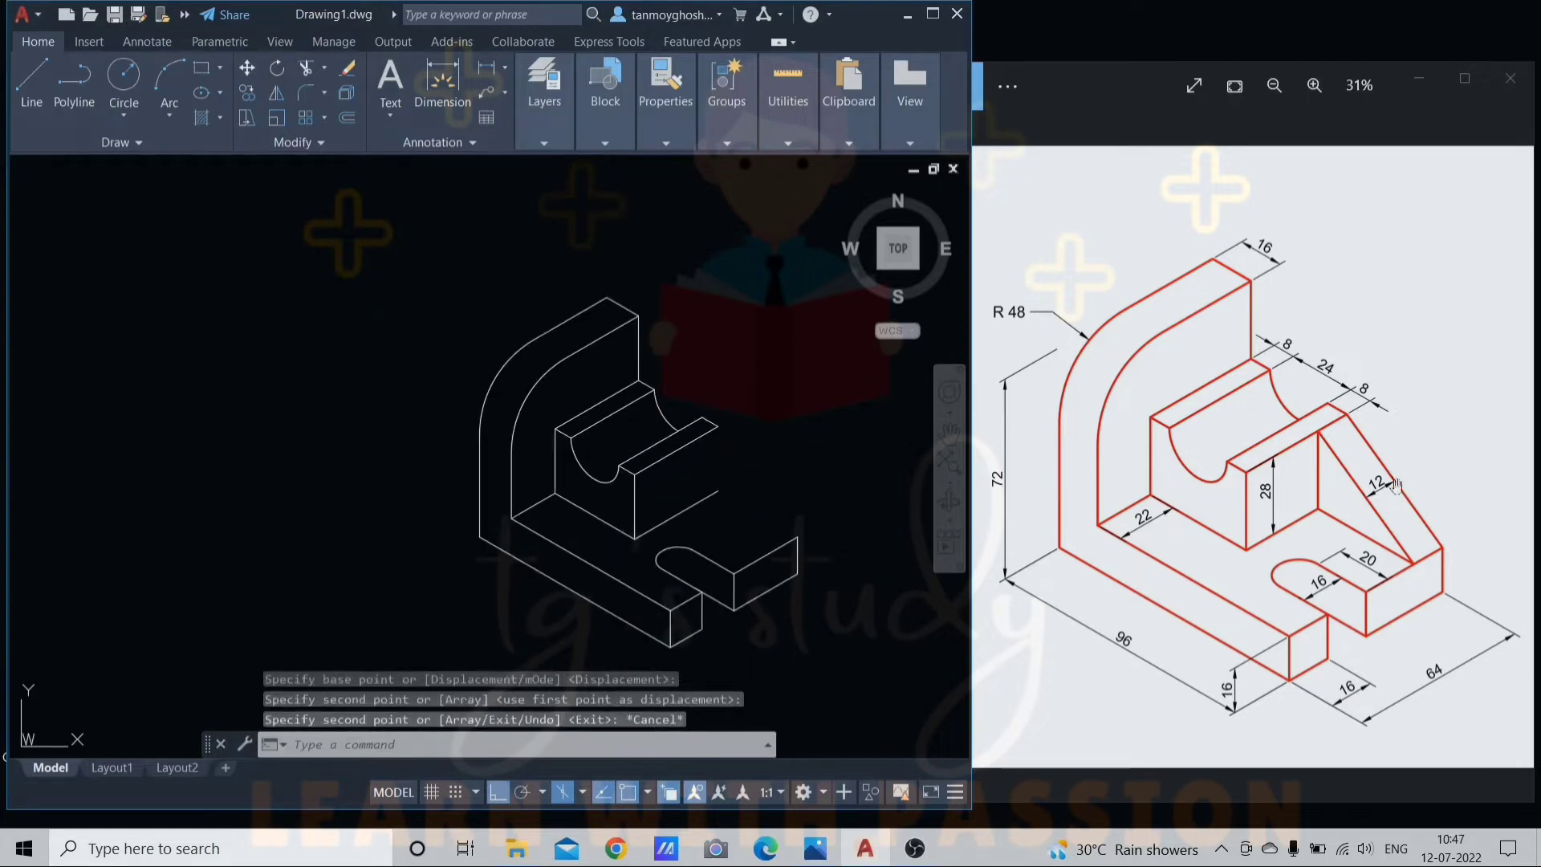
{"action": "scroll", "coordinate": [722, 477], "scroll_direction": "up", "scroll_amount": 2}
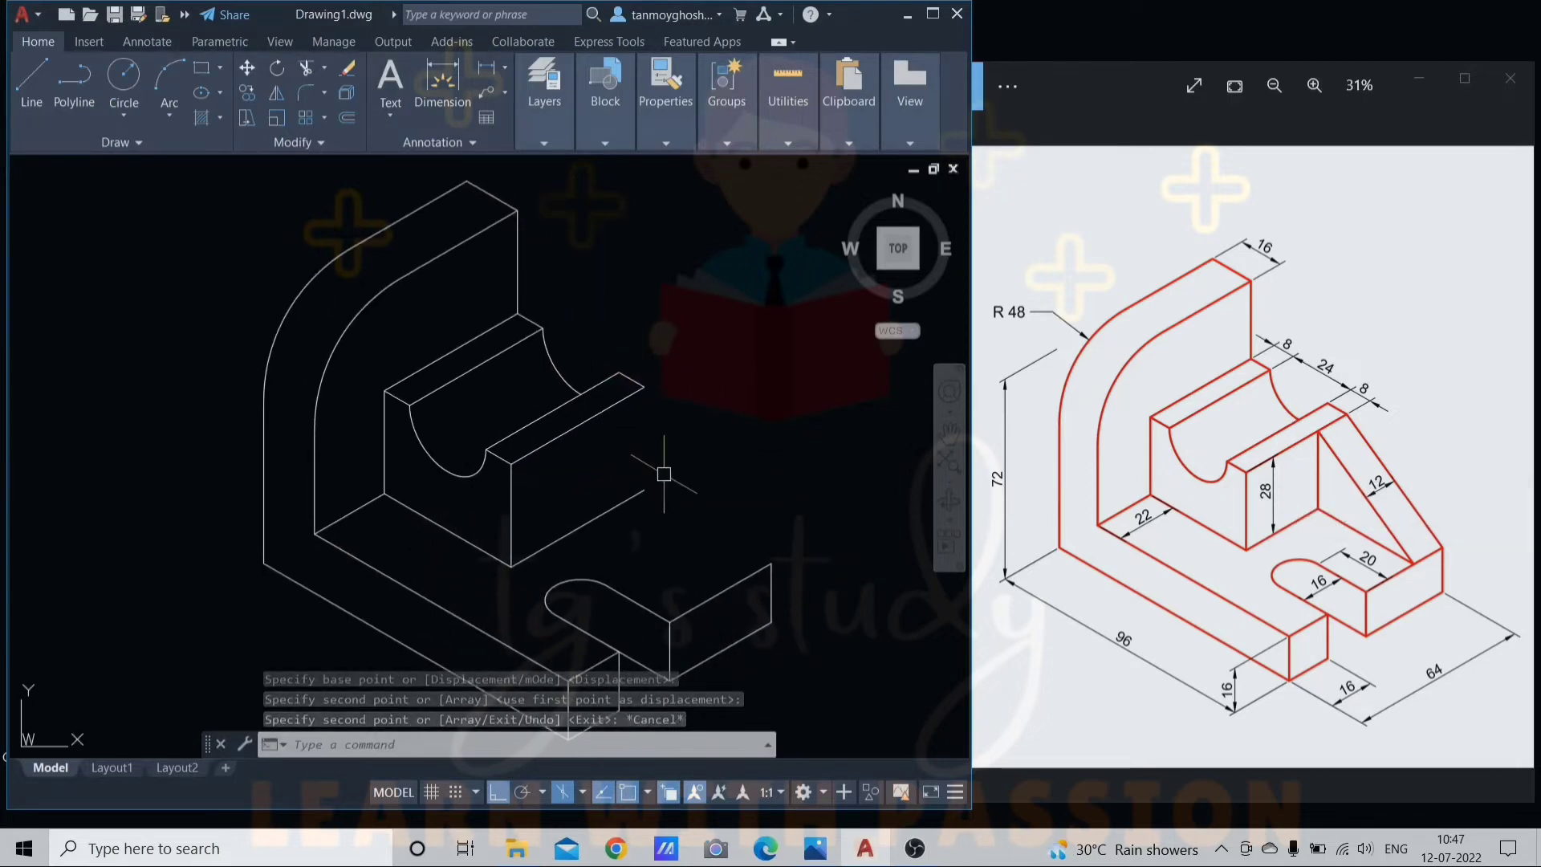
{"action": "type", "text": "l"}
{"action": "key", "text": "Return"}
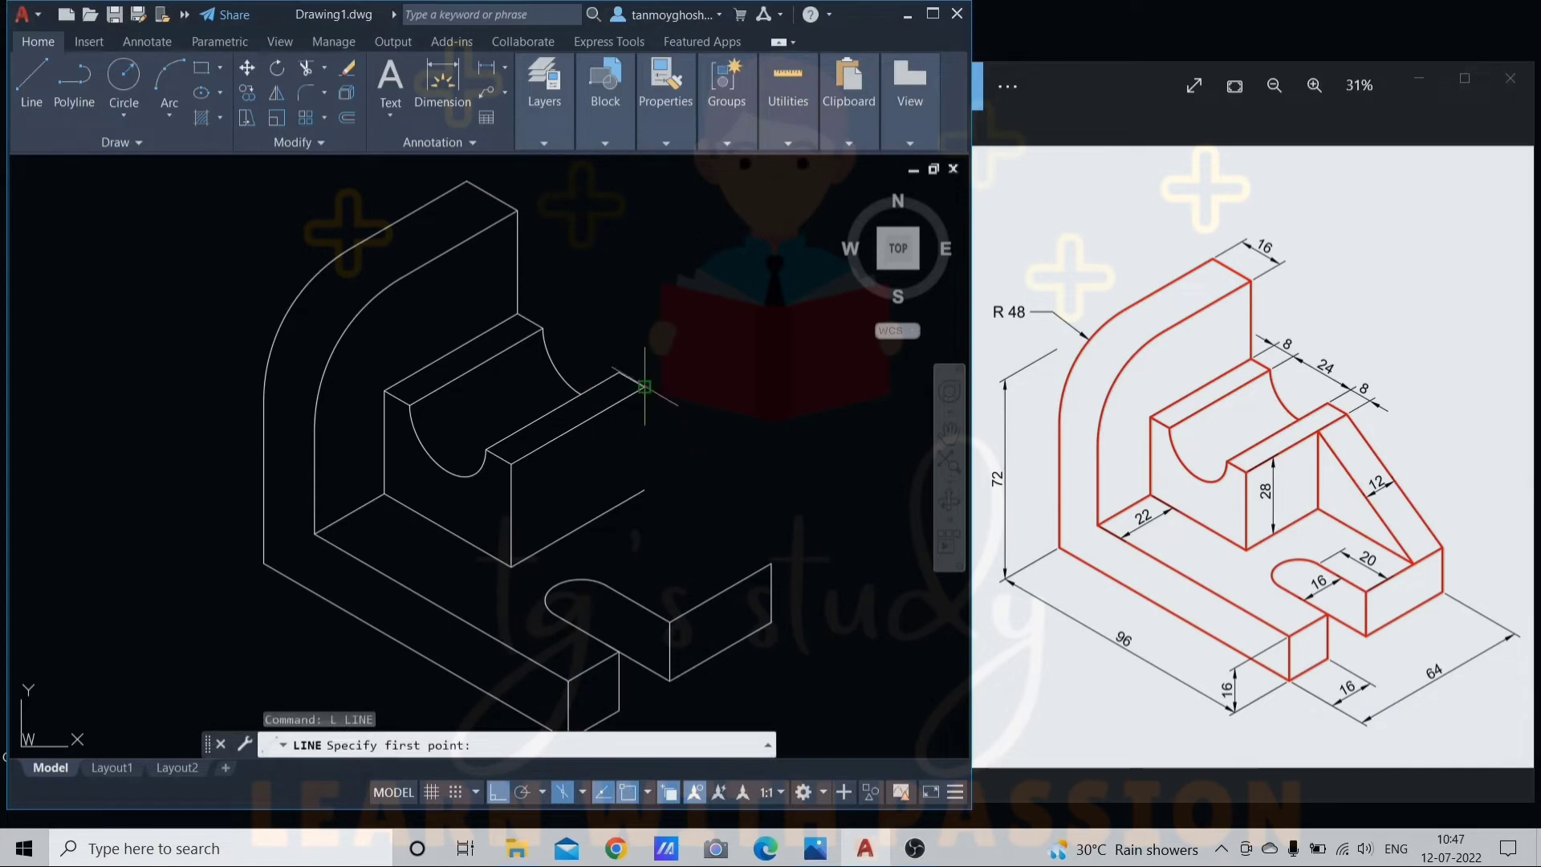
{"action": "left_click", "coordinate": [643, 386]}
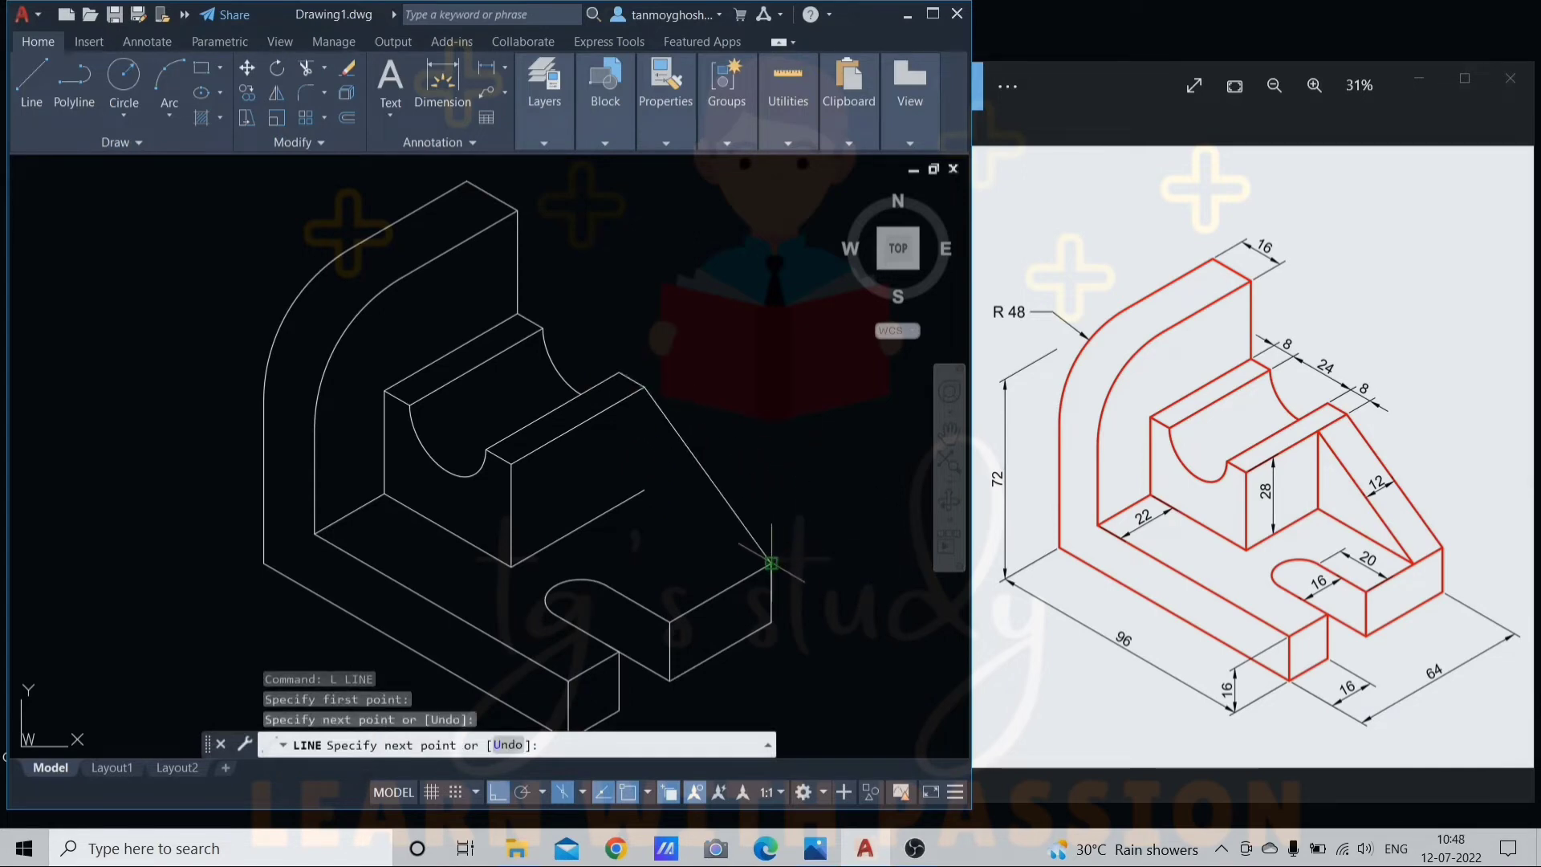
{"action": "key", "text": "Escape"}
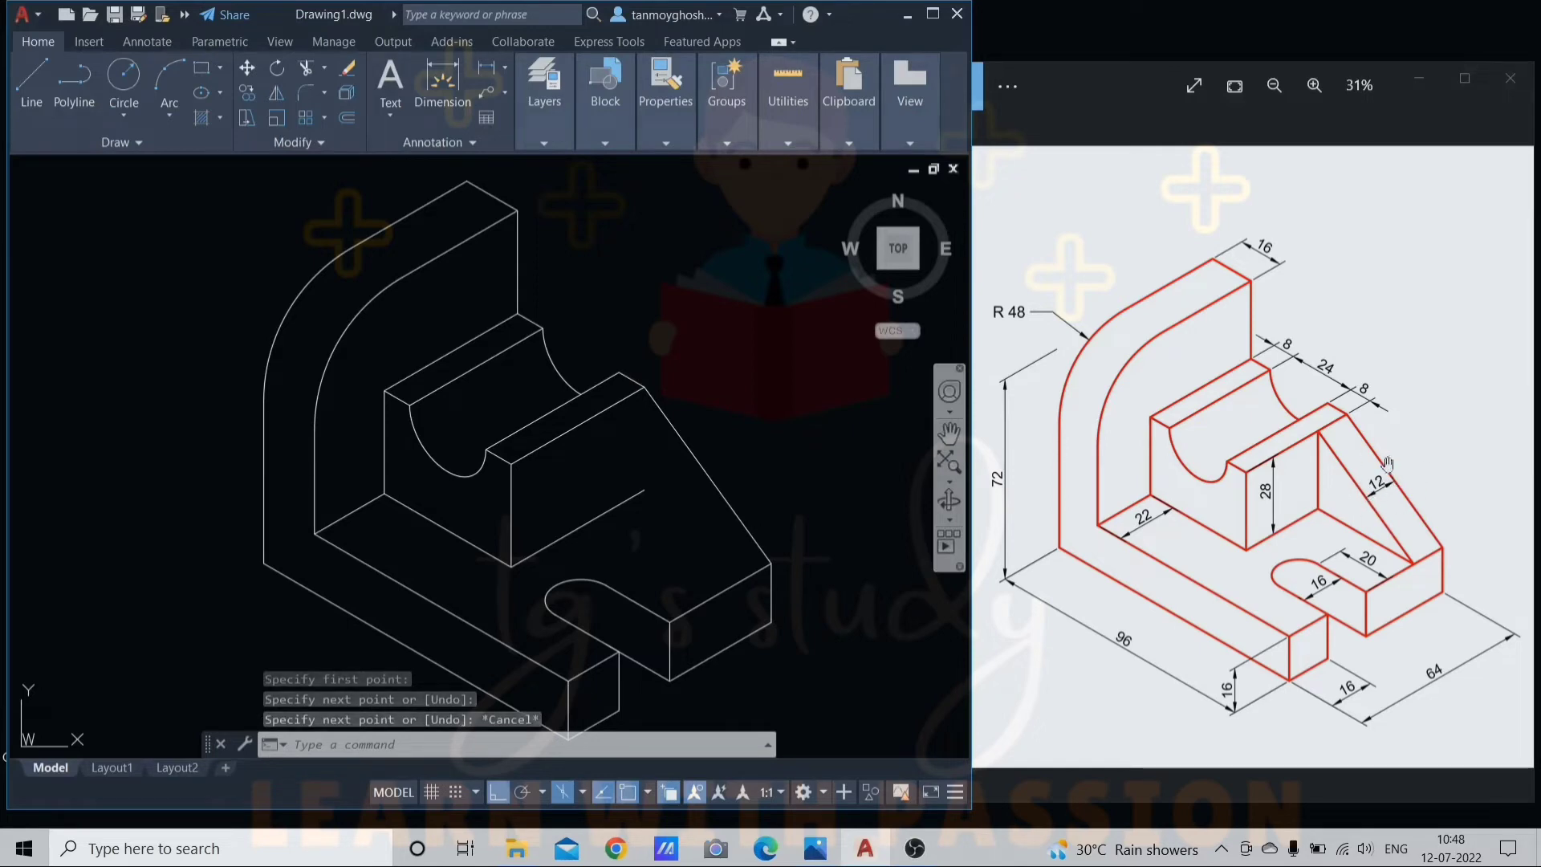
Copy the rib's sloping edge 12 units at 210° on the top isoplane.
{"action": "scroll", "coordinate": [784, 482], "scroll_direction": "up", "scroll_amount": 3}
{"action": "left_click", "coordinate": [642, 449]}
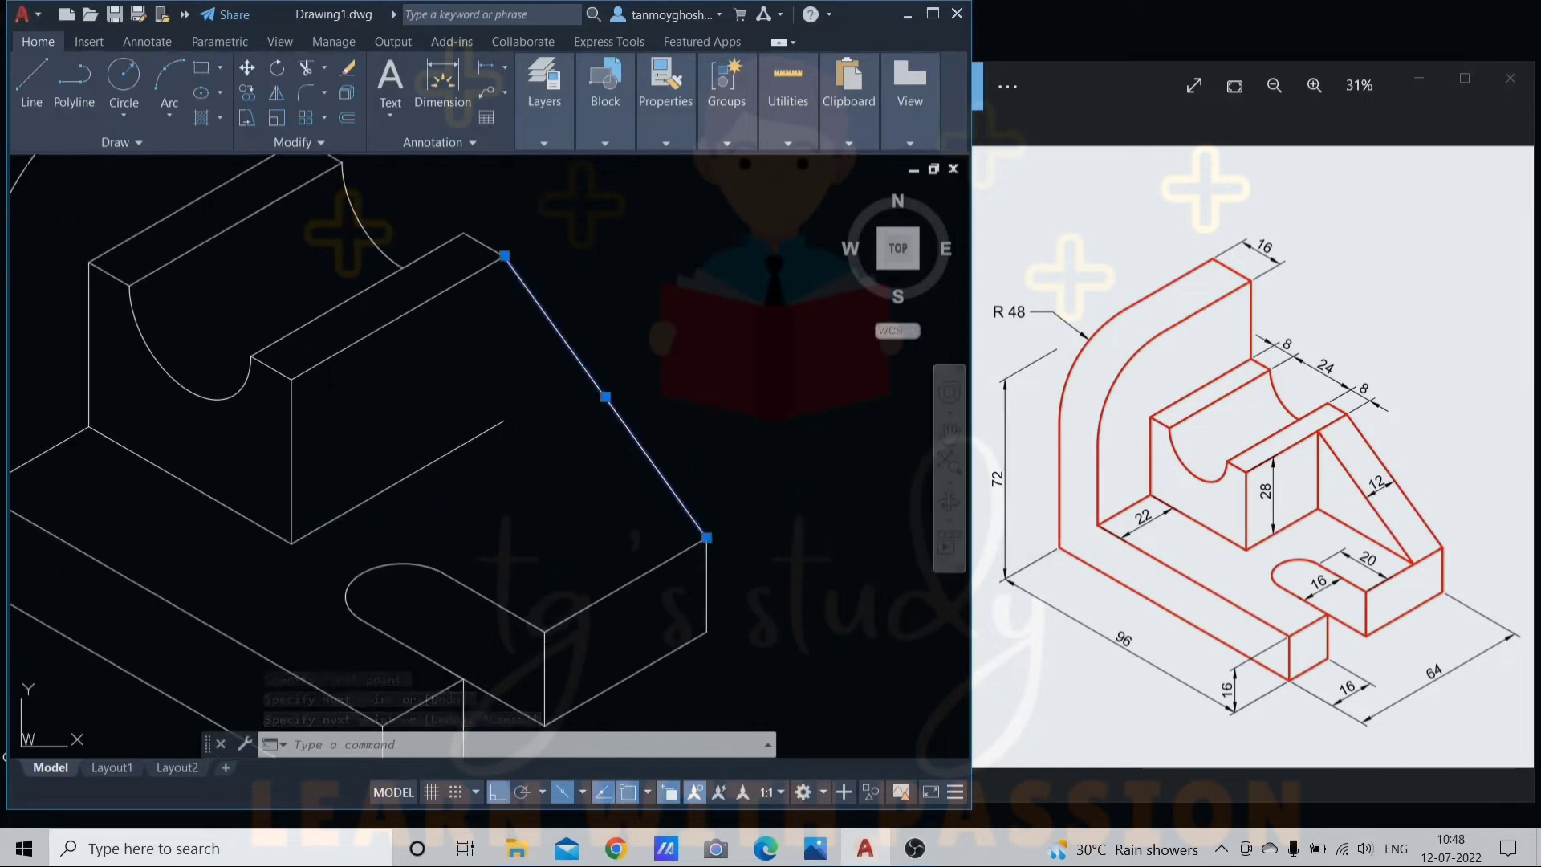
{"action": "type", "text": "co"}
{"action": "key", "text": "Return"}
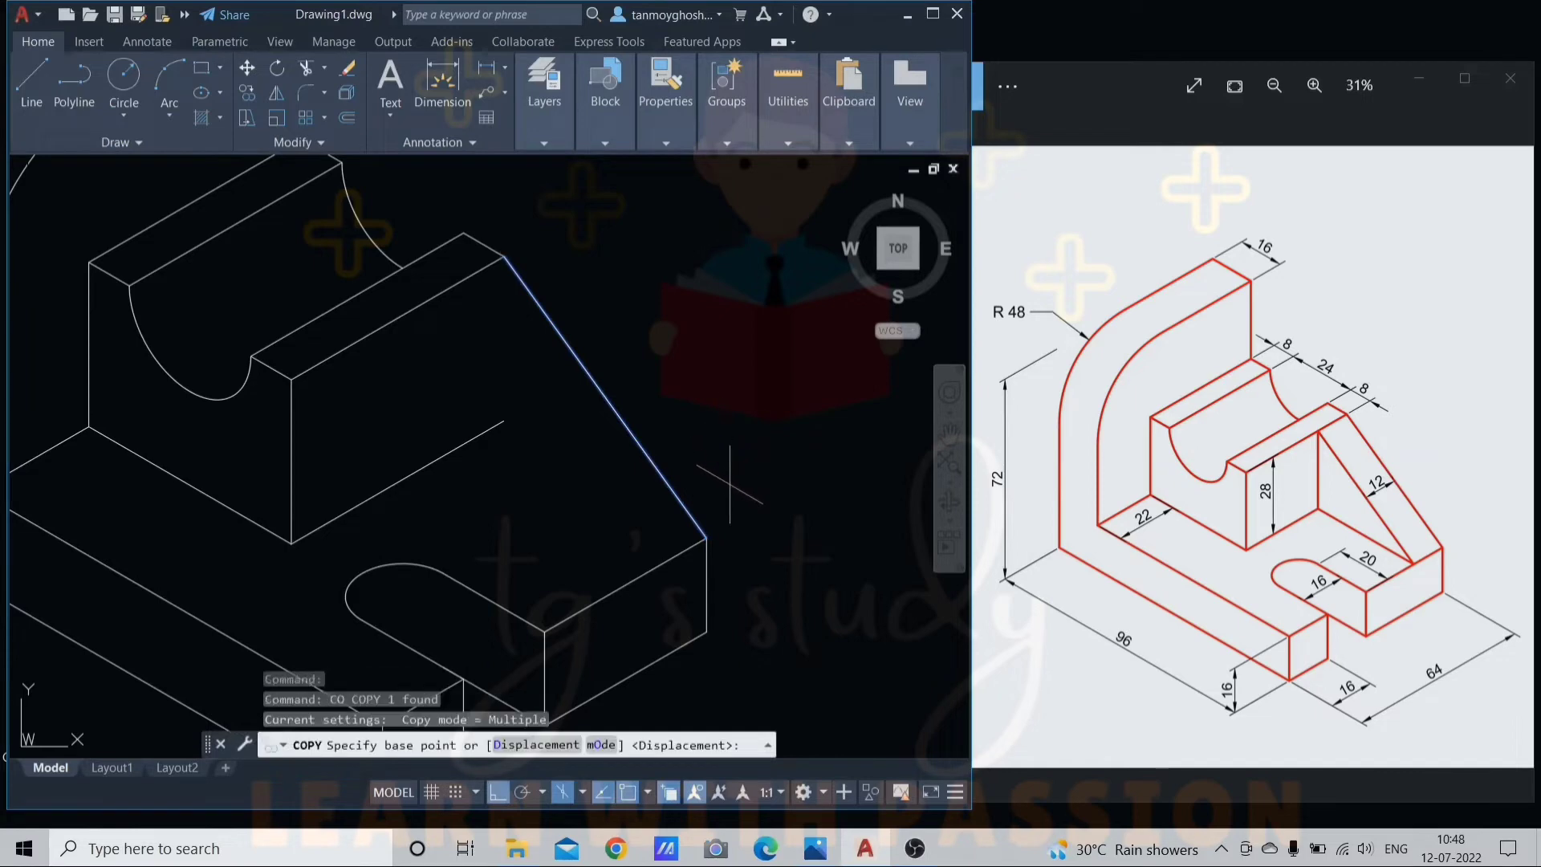
{"action": "left_click", "coordinate": [705, 536]}
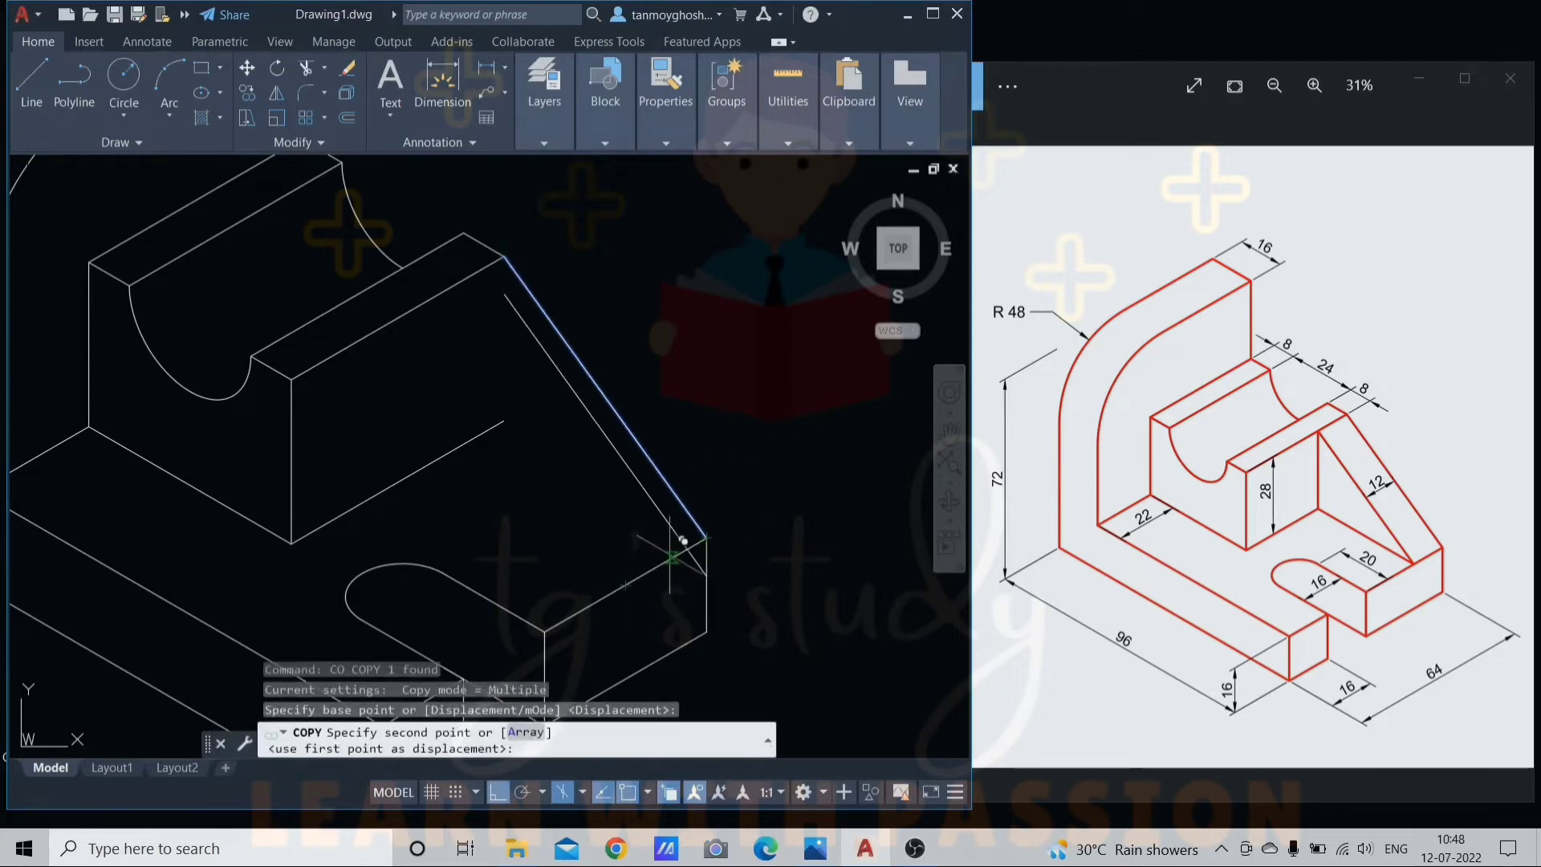
{"action": "scroll", "coordinate": [632, 447], "scroll_direction": "down", "scroll_amount": 2}
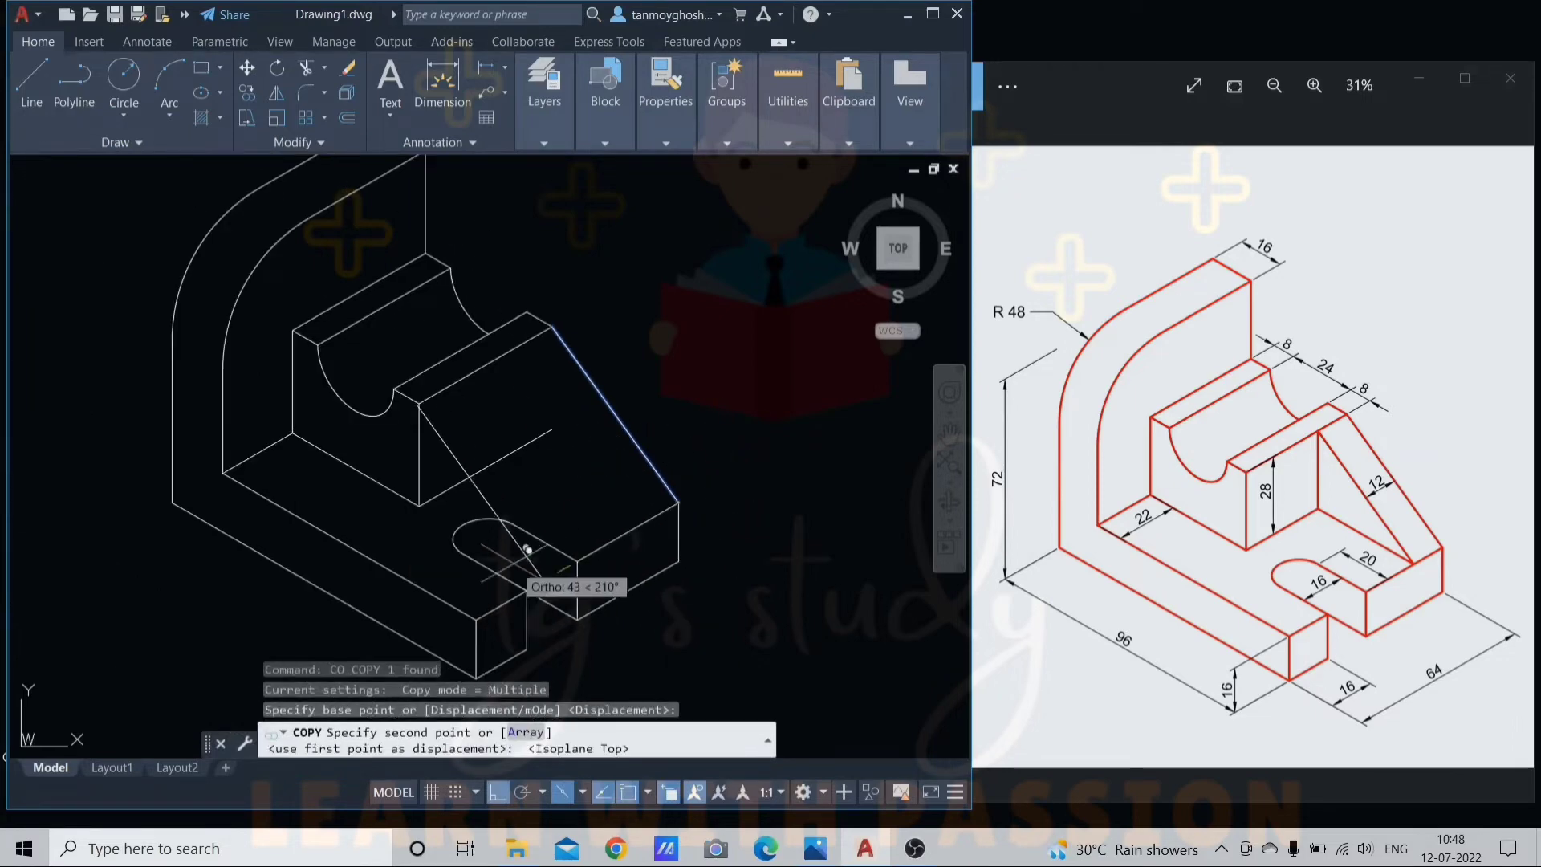
{"action": "key", "text": "F5"}
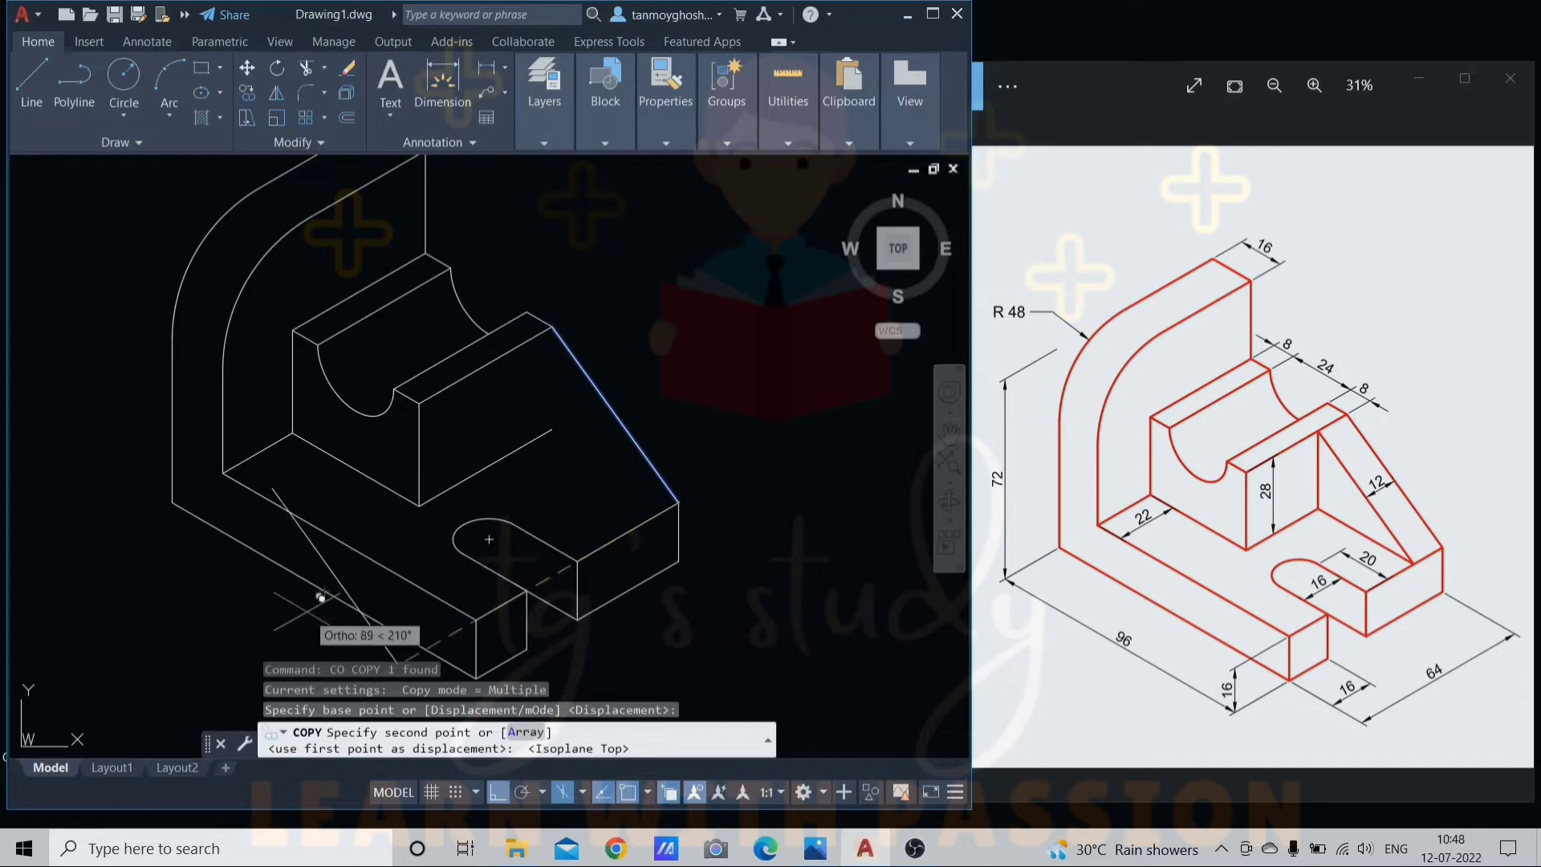
{"action": "middle_click_drag", "start_coordinate": [313, 591], "coordinate": [389, 560]}
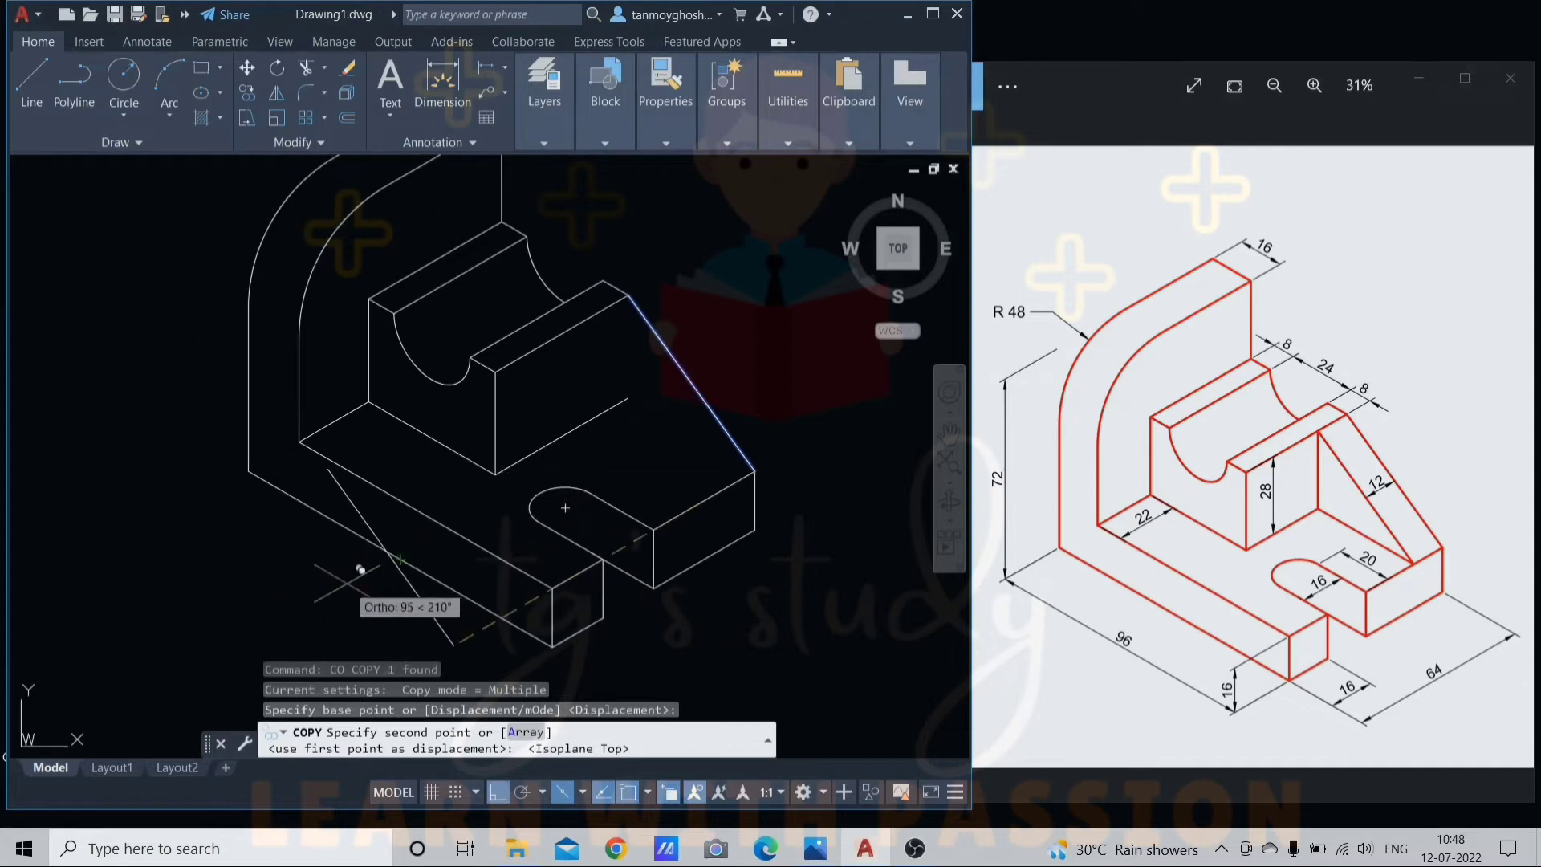
{"action": "type", "text": "12"}
{"action": "key", "text": "Return"}
{"action": "key", "text": "Escape"}
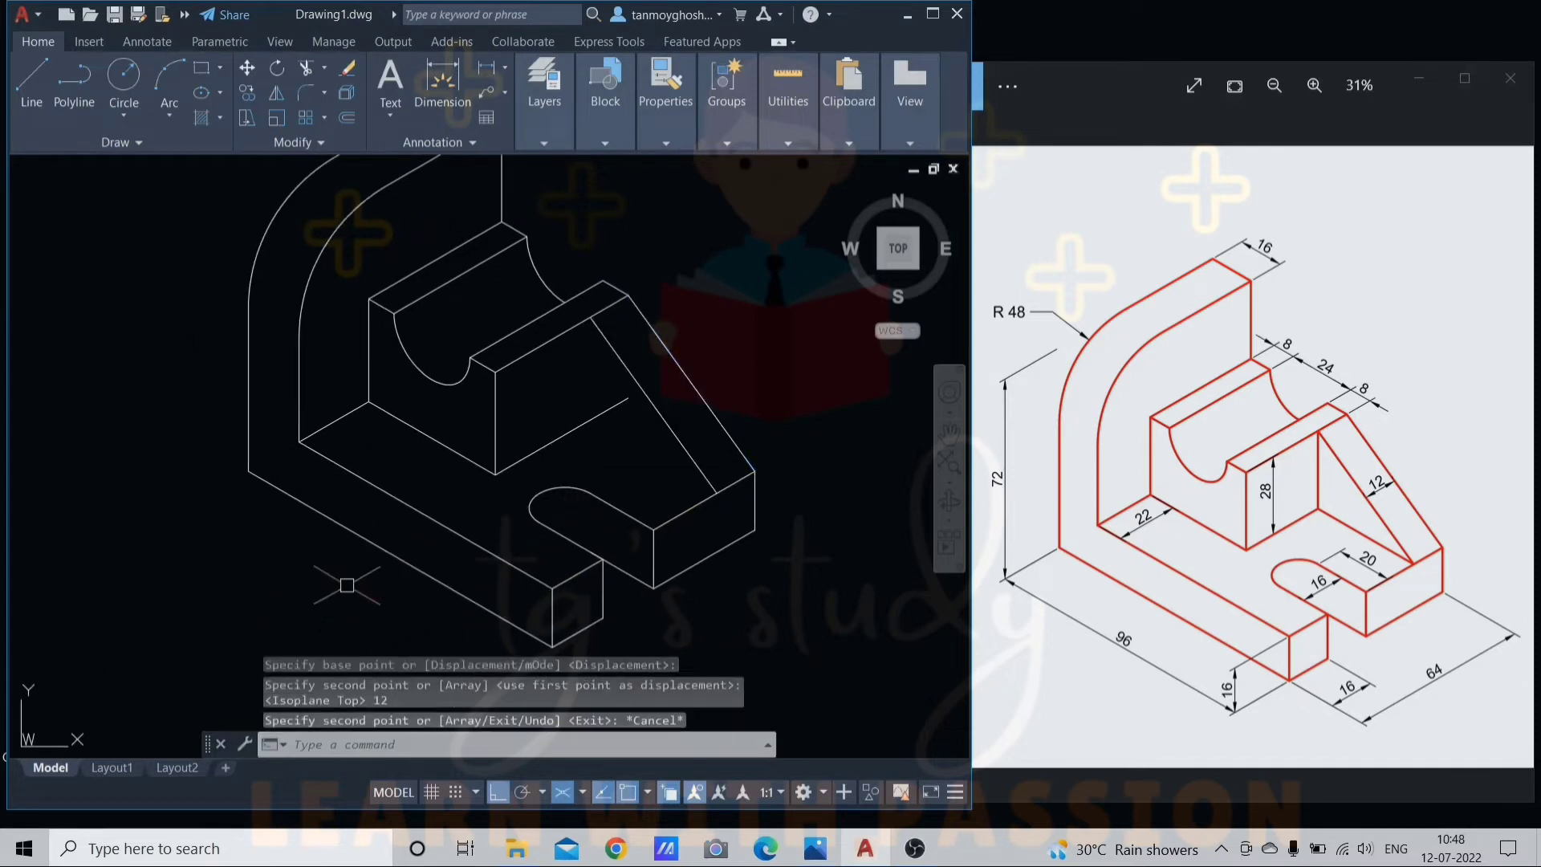
Draw the rib's bottom edge from the lower end of the copied slope back past the block's base line, parallel to the base's long edges.
{"action": "scroll", "coordinate": [535, 384], "scroll_direction": "up", "scroll_amount": 1}
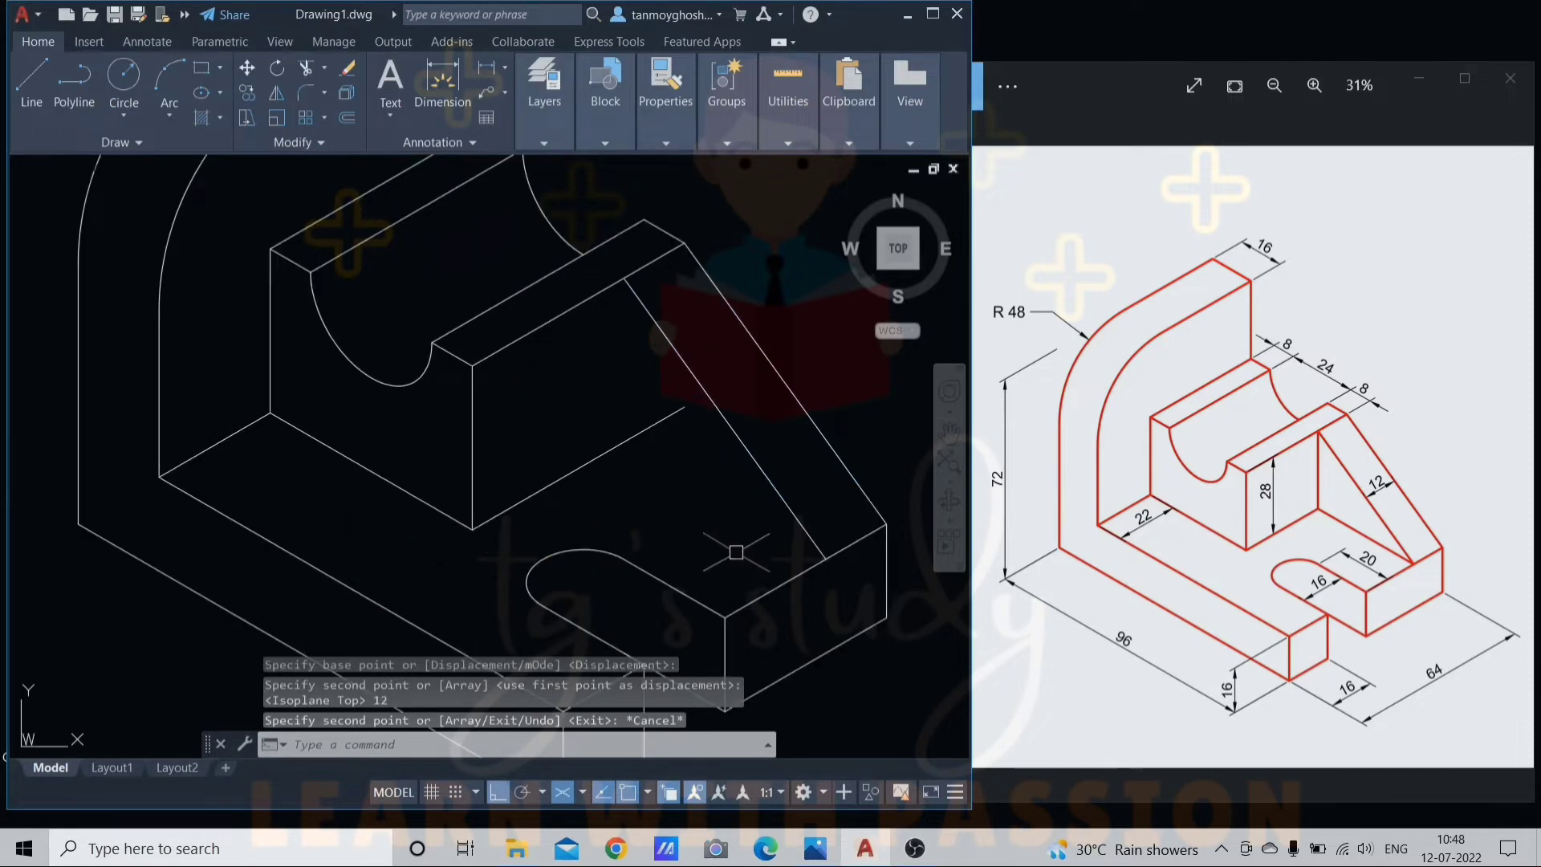
{"action": "type", "text": "l"}
{"action": "key", "text": "Return"}
{"action": "left_click", "coordinate": [826, 557]}
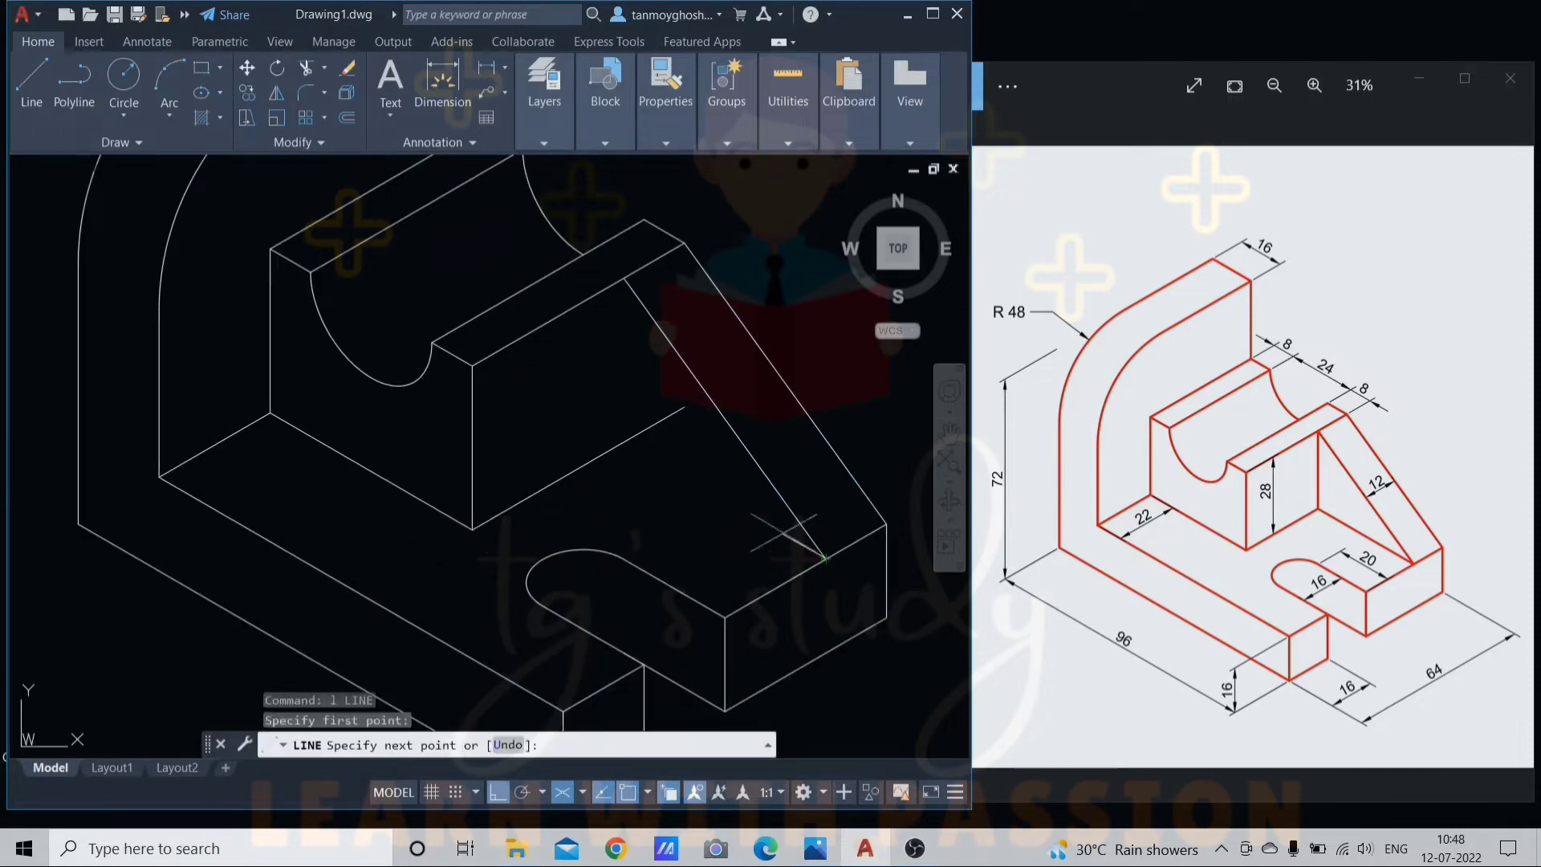
{"action": "scroll", "coordinate": [620, 422], "scroll_direction": "up", "scroll_amount": 3}
{"action": "left_click", "coordinate": [517, 412]}
{"action": "key", "text": "Escape"}
{"action": "scroll", "coordinate": [516, 411], "scroll_direction": "down", "scroll_amount": 3}
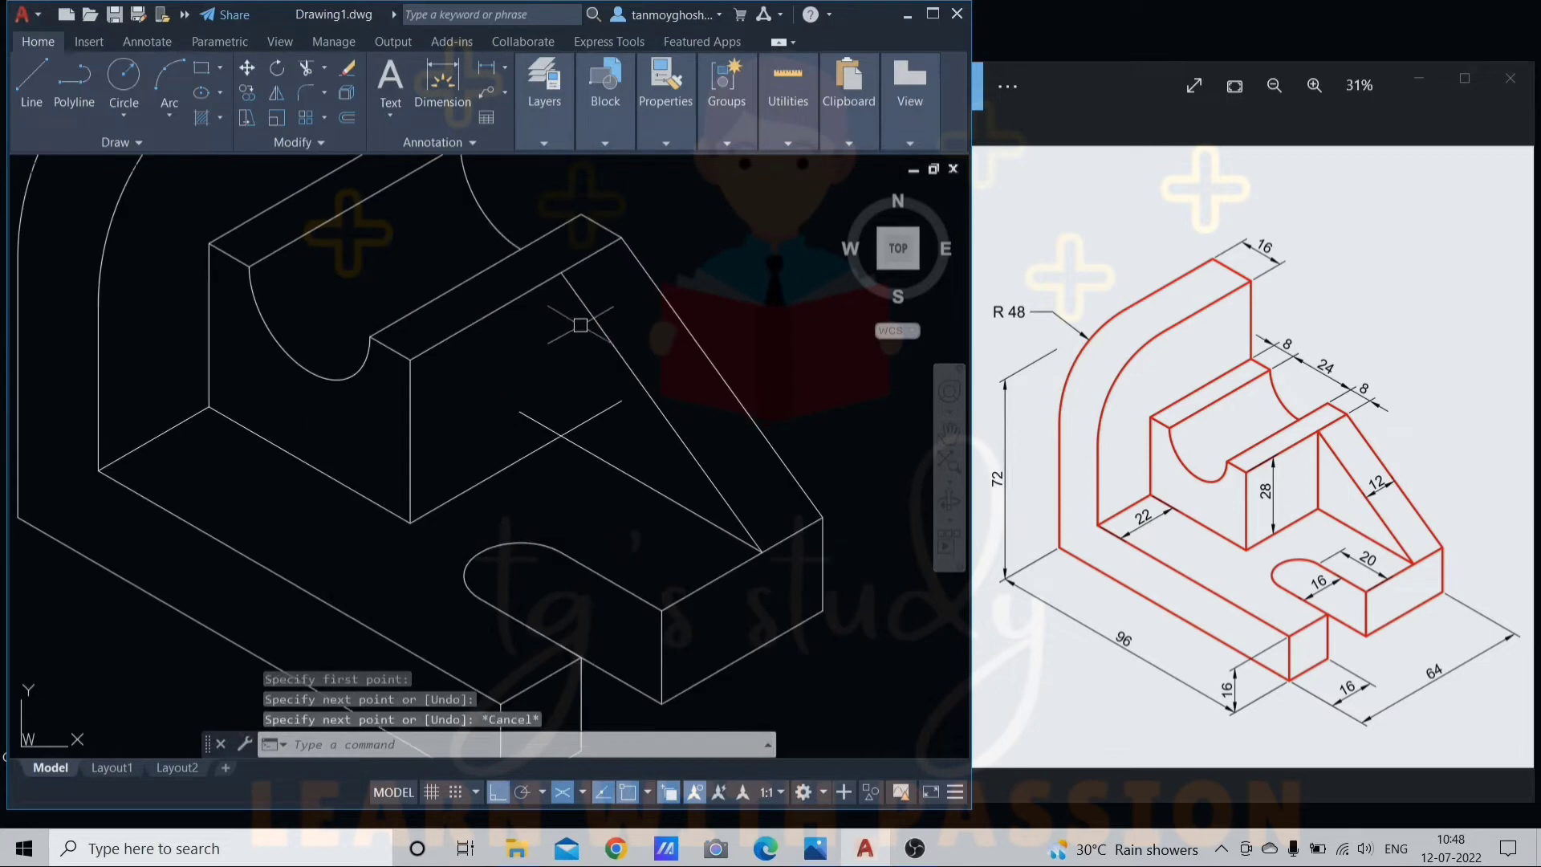
Draw the block's vertical corner edge from the upper end of the rib's inner slope down to the base, on the right isoplane.
{"action": "key", "text": "Return"}
{"action": "left_click", "coordinate": [561, 272]}
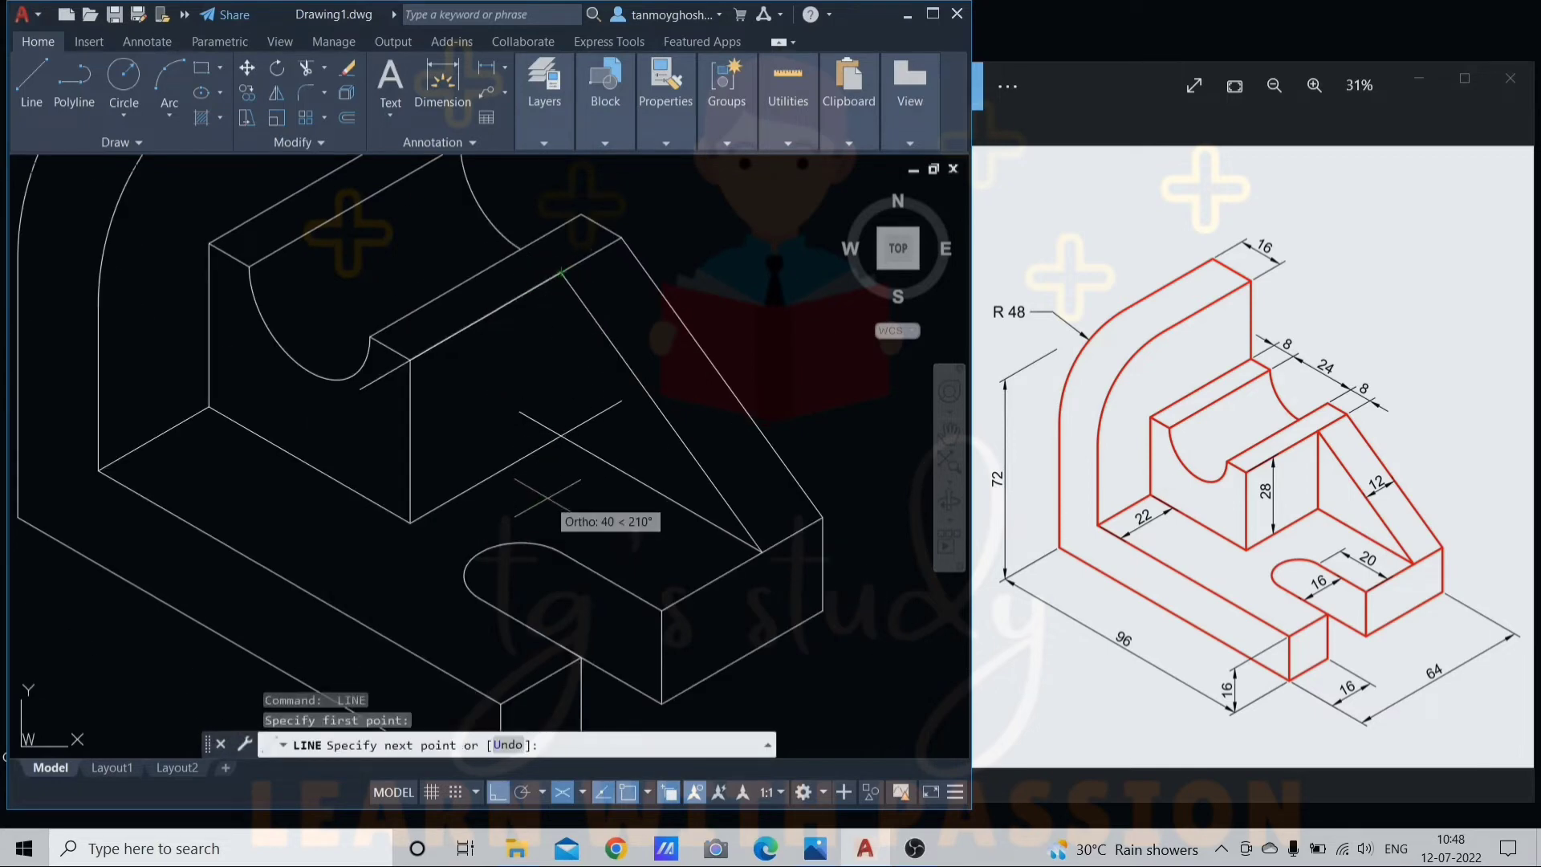
{"action": "scroll", "coordinate": [554, 498], "scroll_direction": "up", "scroll_amount": 2}
{"action": "key", "text": "Escape"}
{"action": "scroll", "coordinate": [552, 499], "scroll_direction": "down", "scroll_amount": 2}
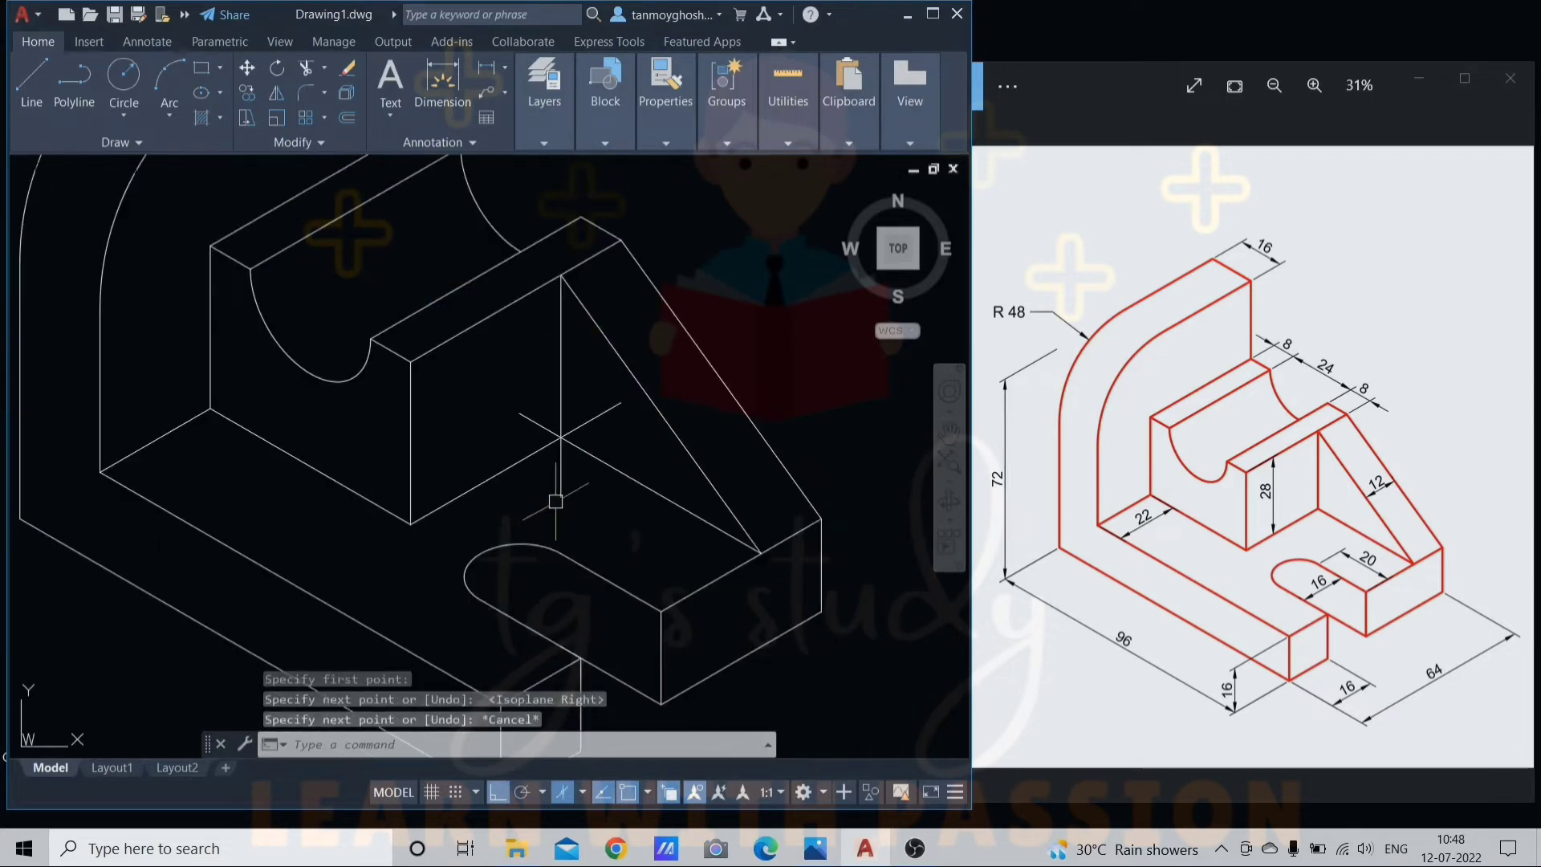
Trim the overhanging line ends where the block's vertical corner edge meets the block and rib base lines.
{"action": "type", "text": "tr"}
{"action": "key", "text": "Return"}
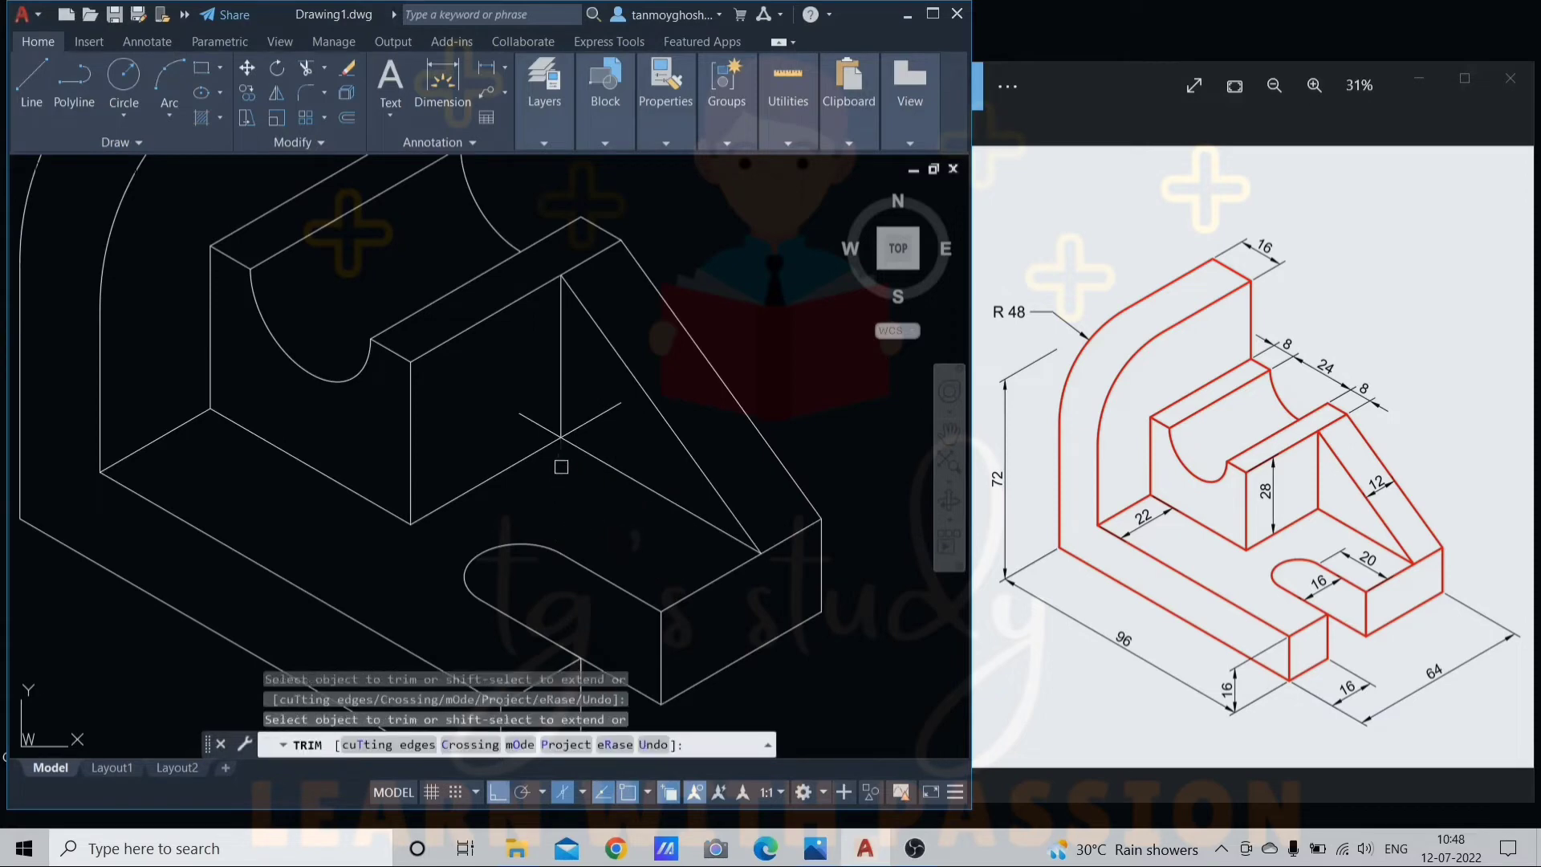
{"action": "scroll", "coordinate": [524, 419], "scroll_direction": "down", "scroll_amount": 3}
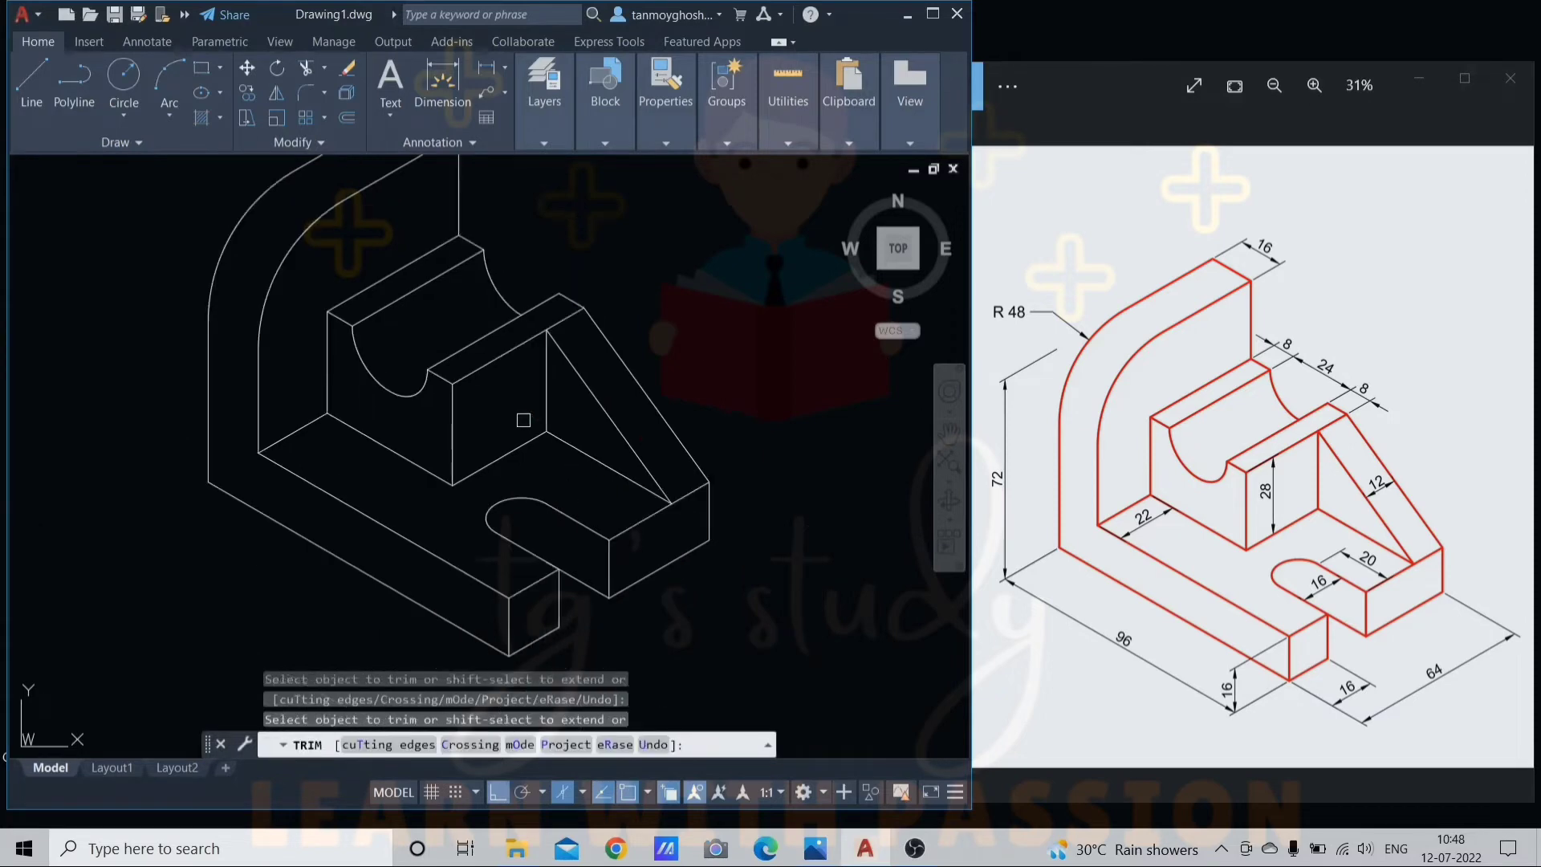
{"action": "key", "text": "Escape"}
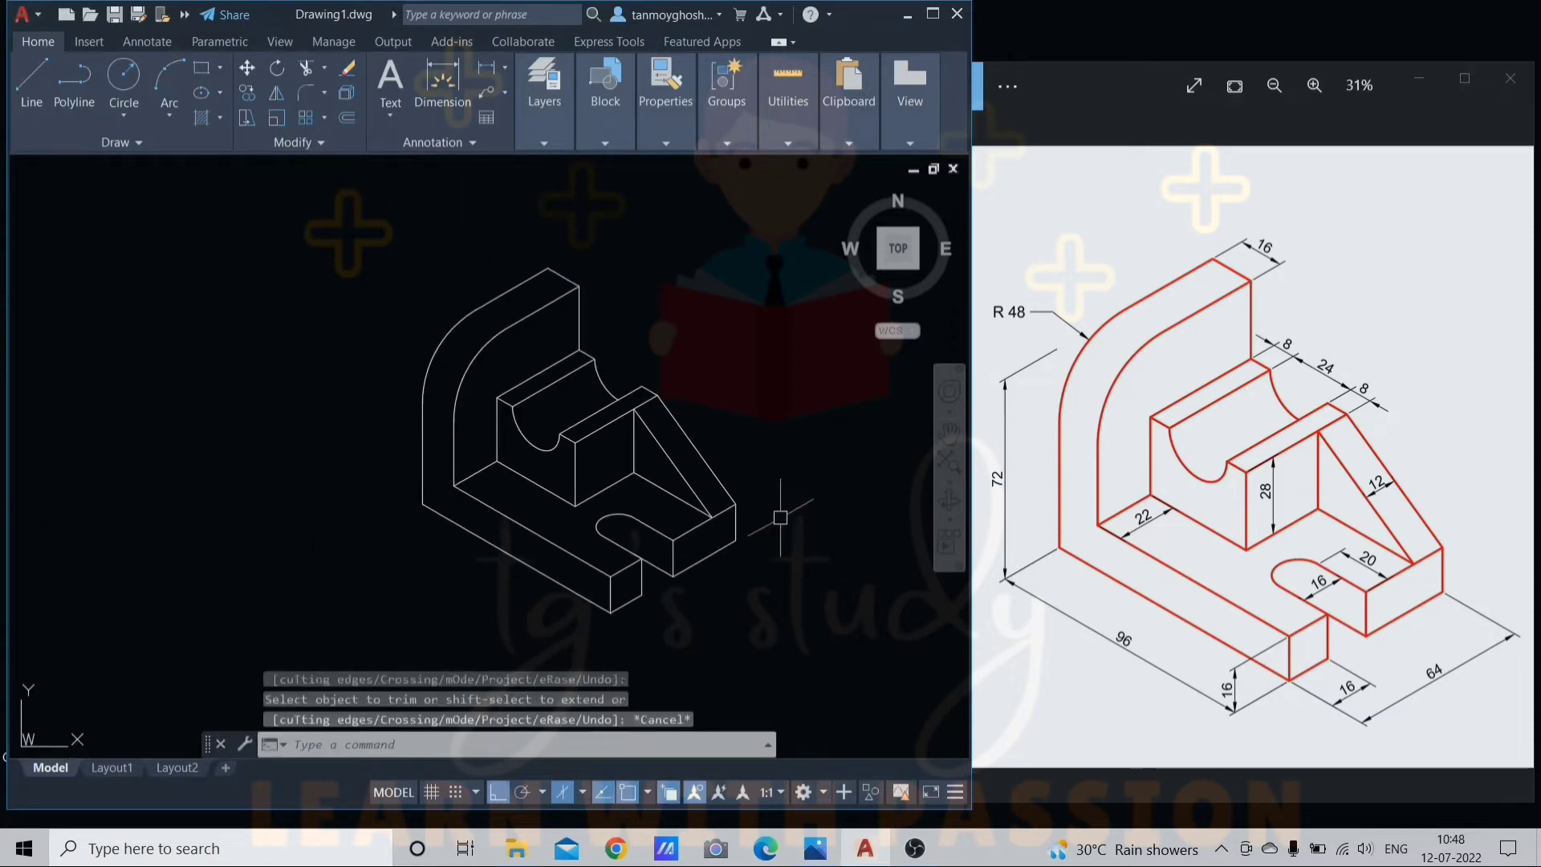
Select the whole bracket in the maximized drawing window and set its colour to yellow 241,235,31.
{"action": "scroll", "coordinate": [784, 505], "scroll_direction": "up", "scroll_amount": 2}
{"action": "scroll", "coordinate": [783, 520], "scroll_direction": "down", "scroll_amount": 3}
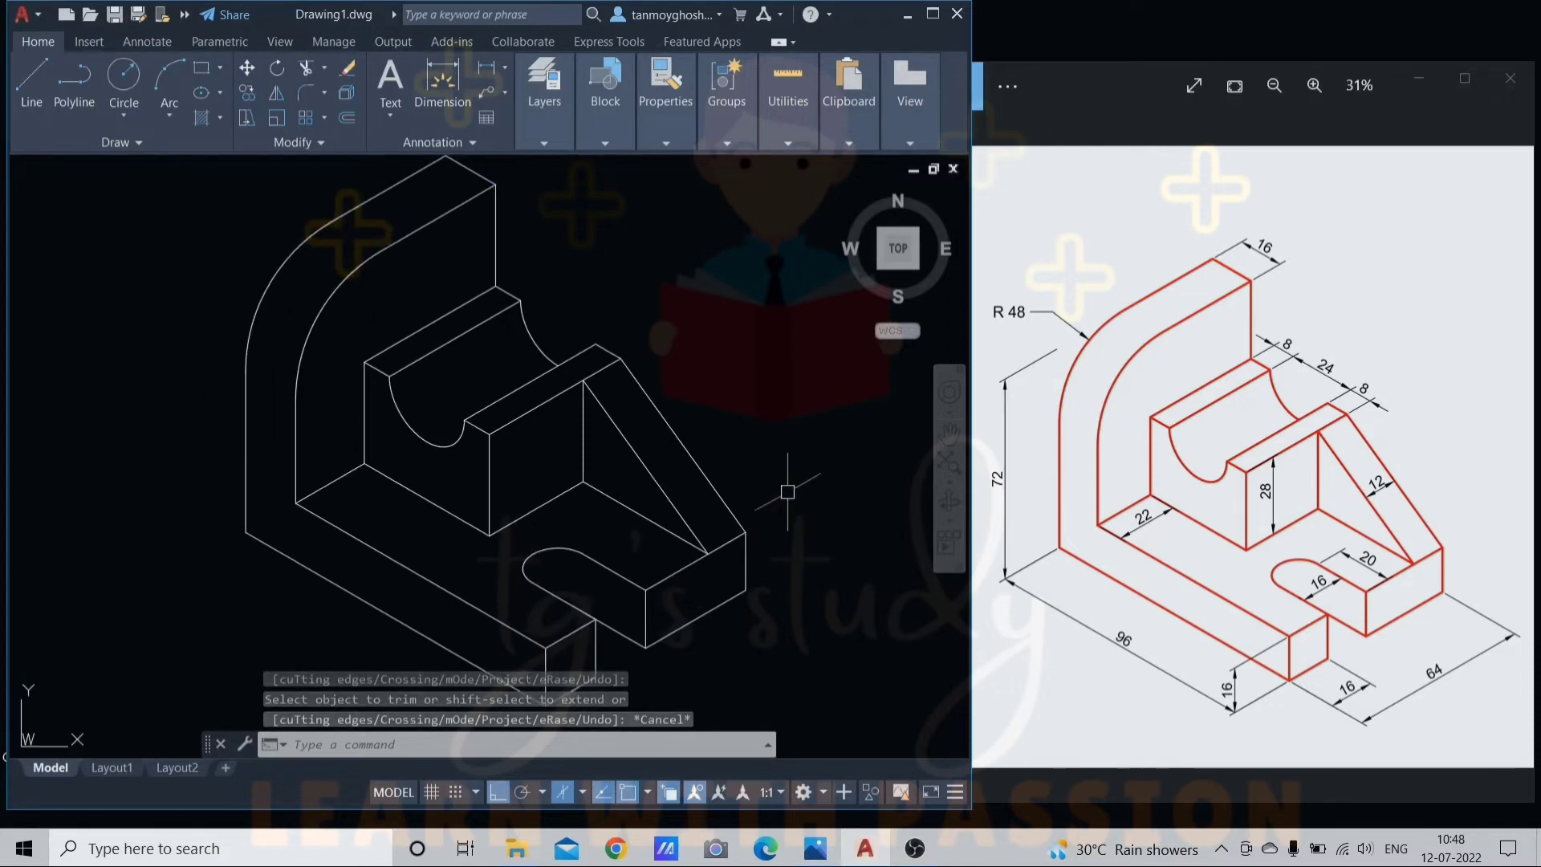
{"action": "middle_click_drag", "start_coordinate": [791, 492], "coordinate": [761, 461]}
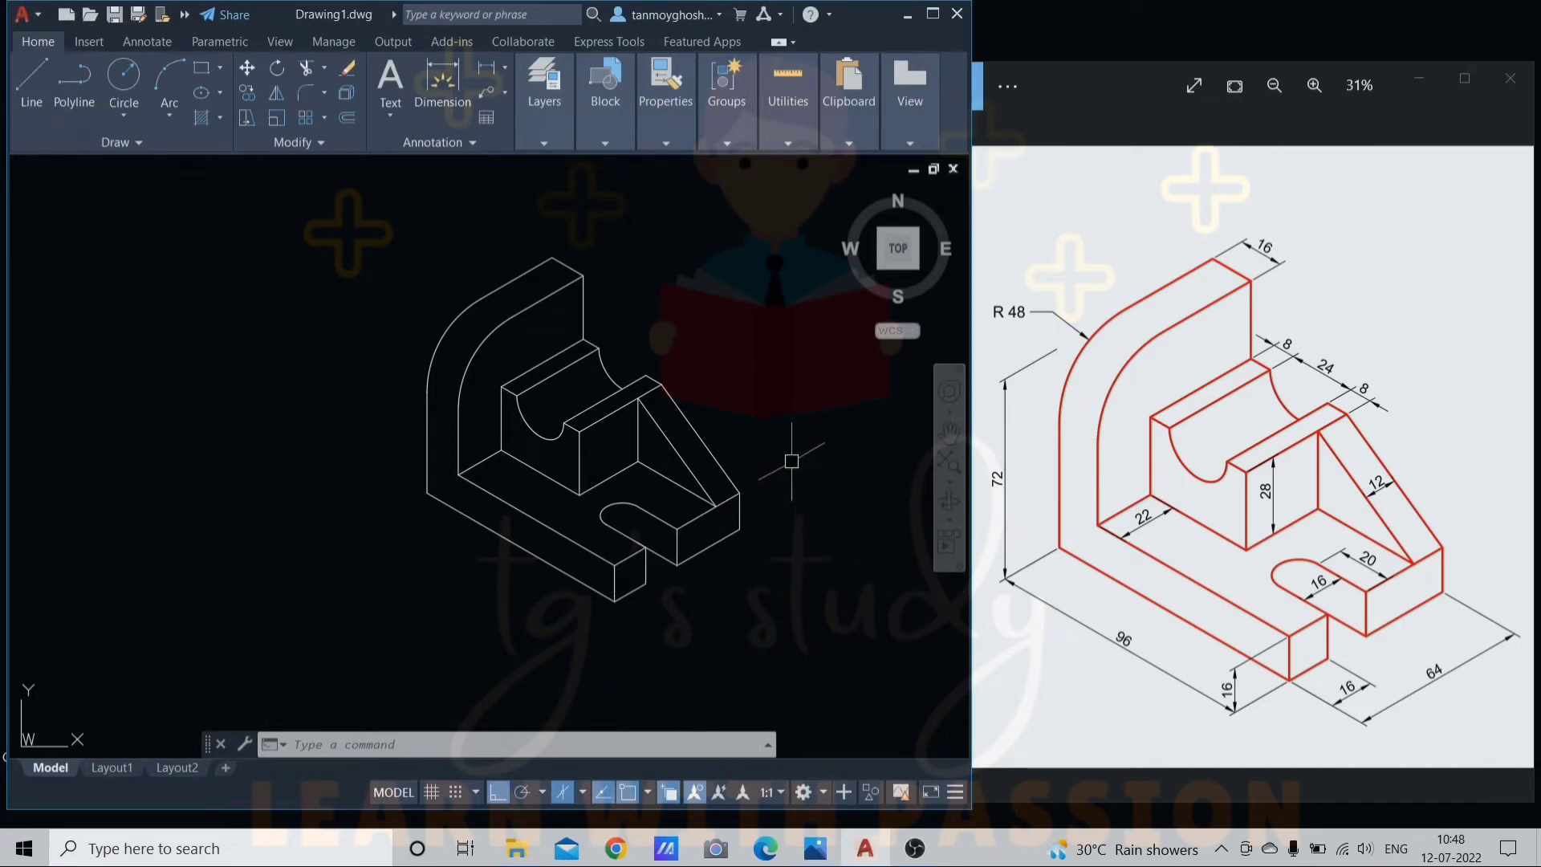
{"action": "left_click", "coordinate": [763, 239]}
{"action": "left_click", "coordinate": [371, 723]}
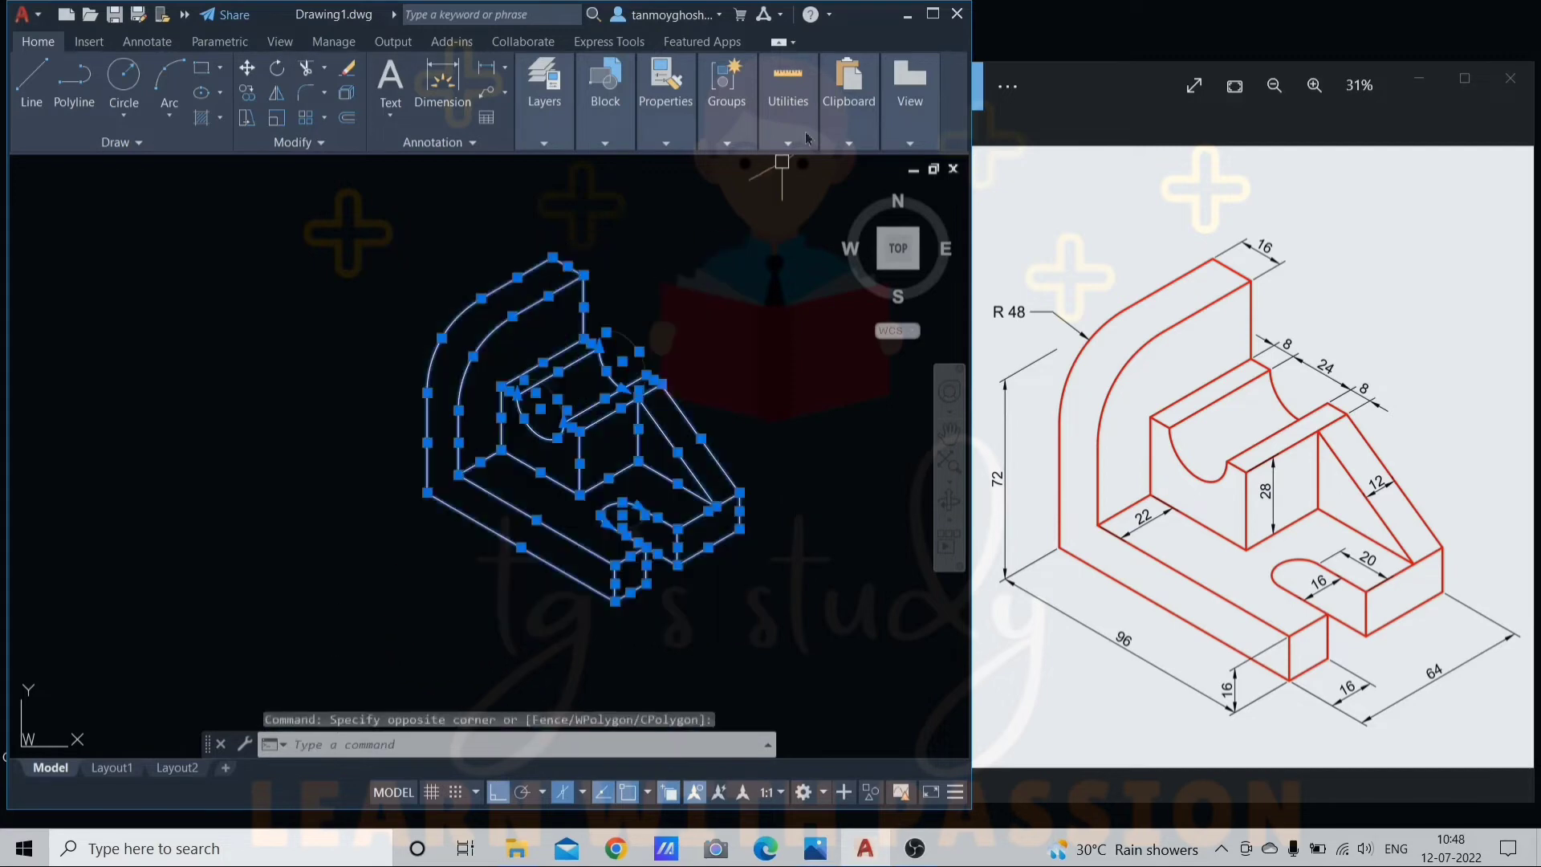
{"action": "left_click", "coordinate": [932, 15]}
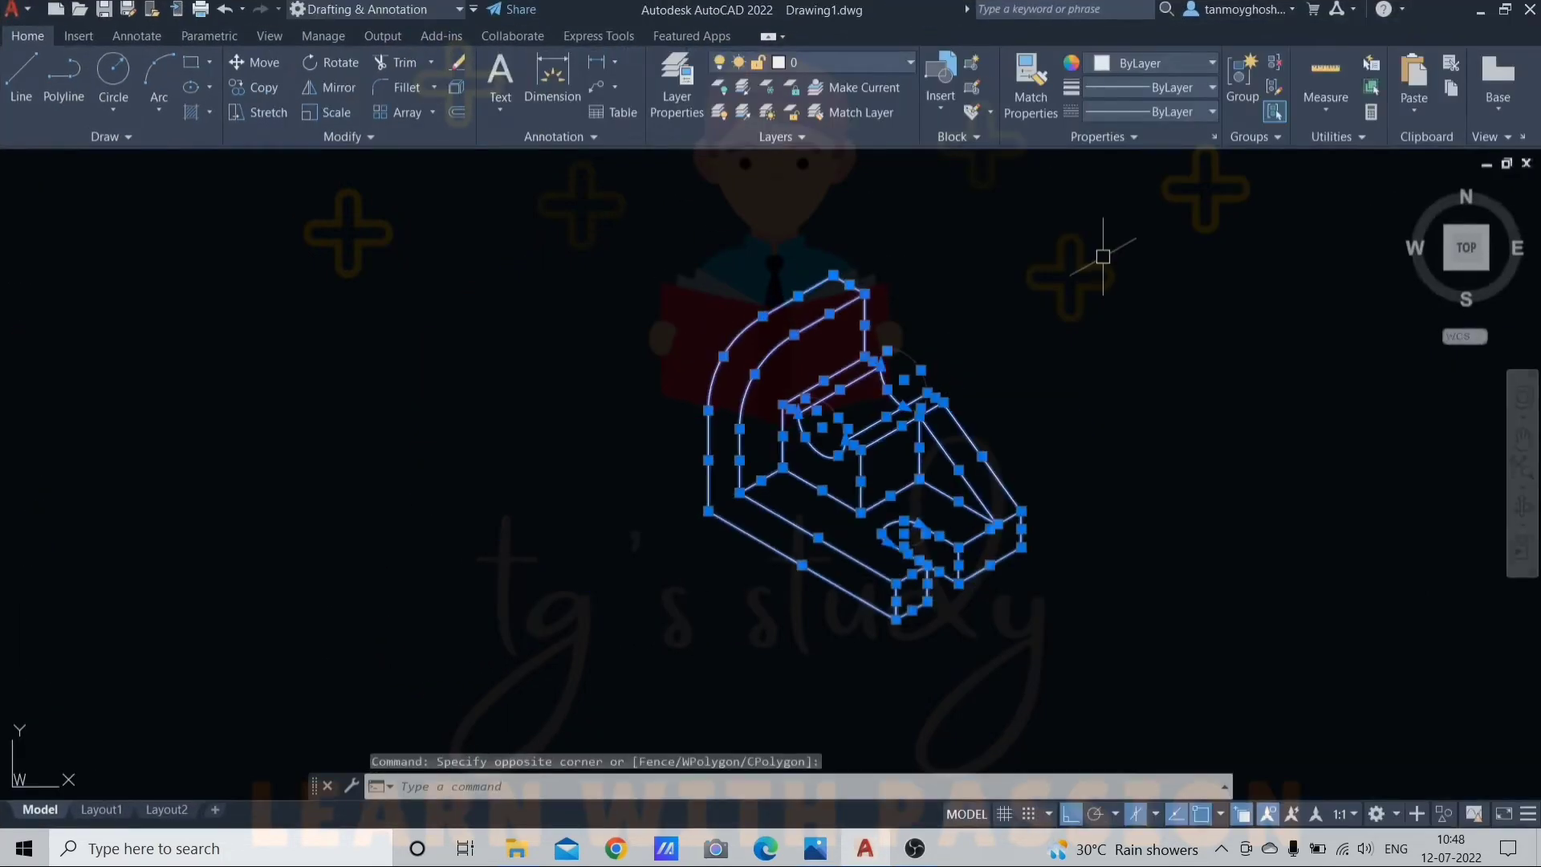
{"action": "left_click", "coordinate": [1183, 80]}
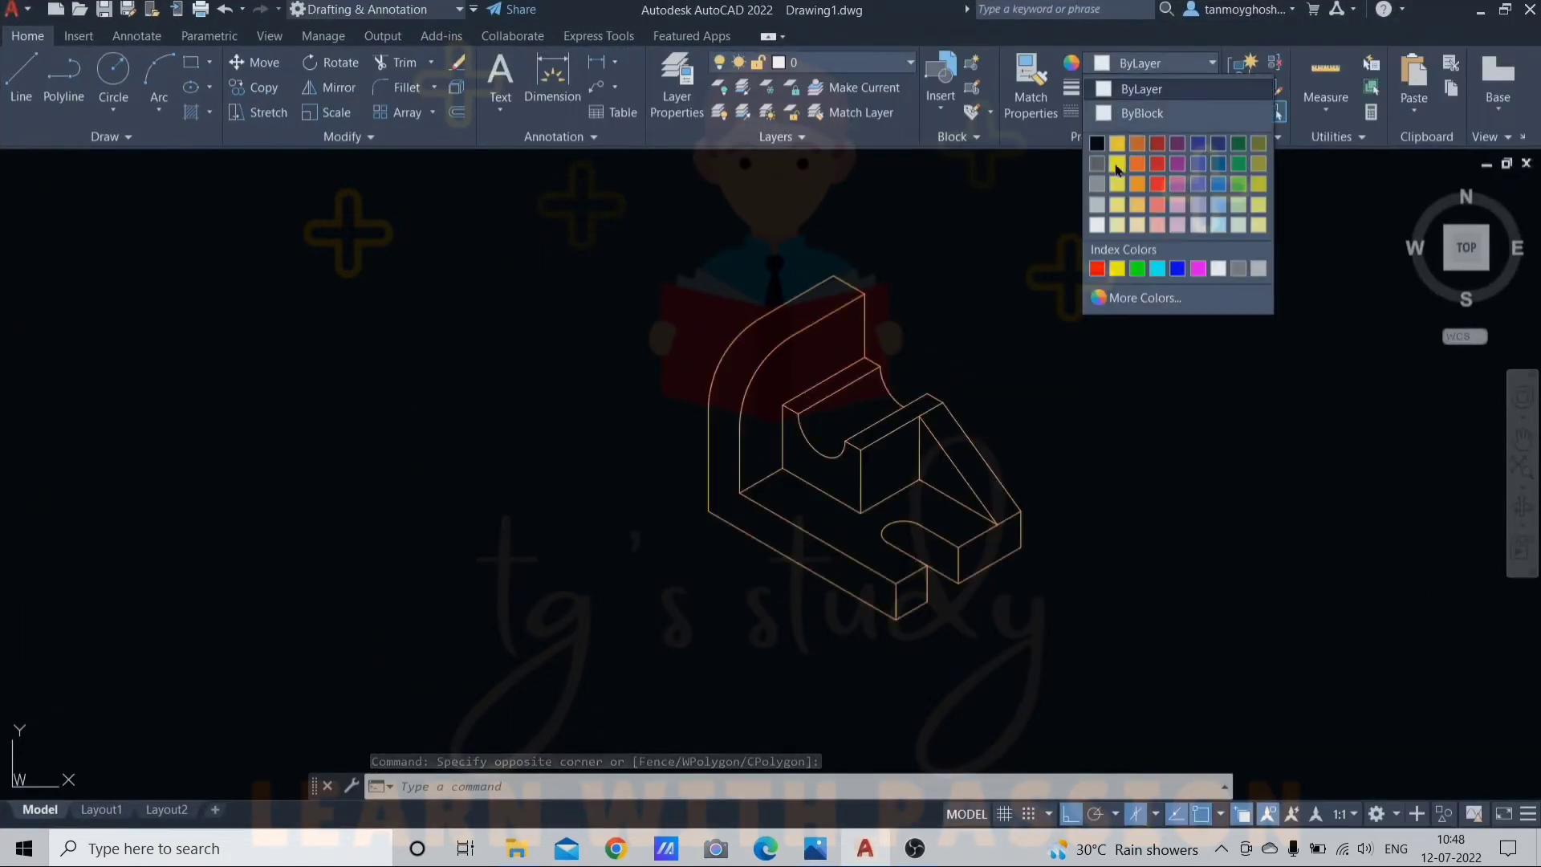
{"action": "left_click", "coordinate": [1115, 163]}
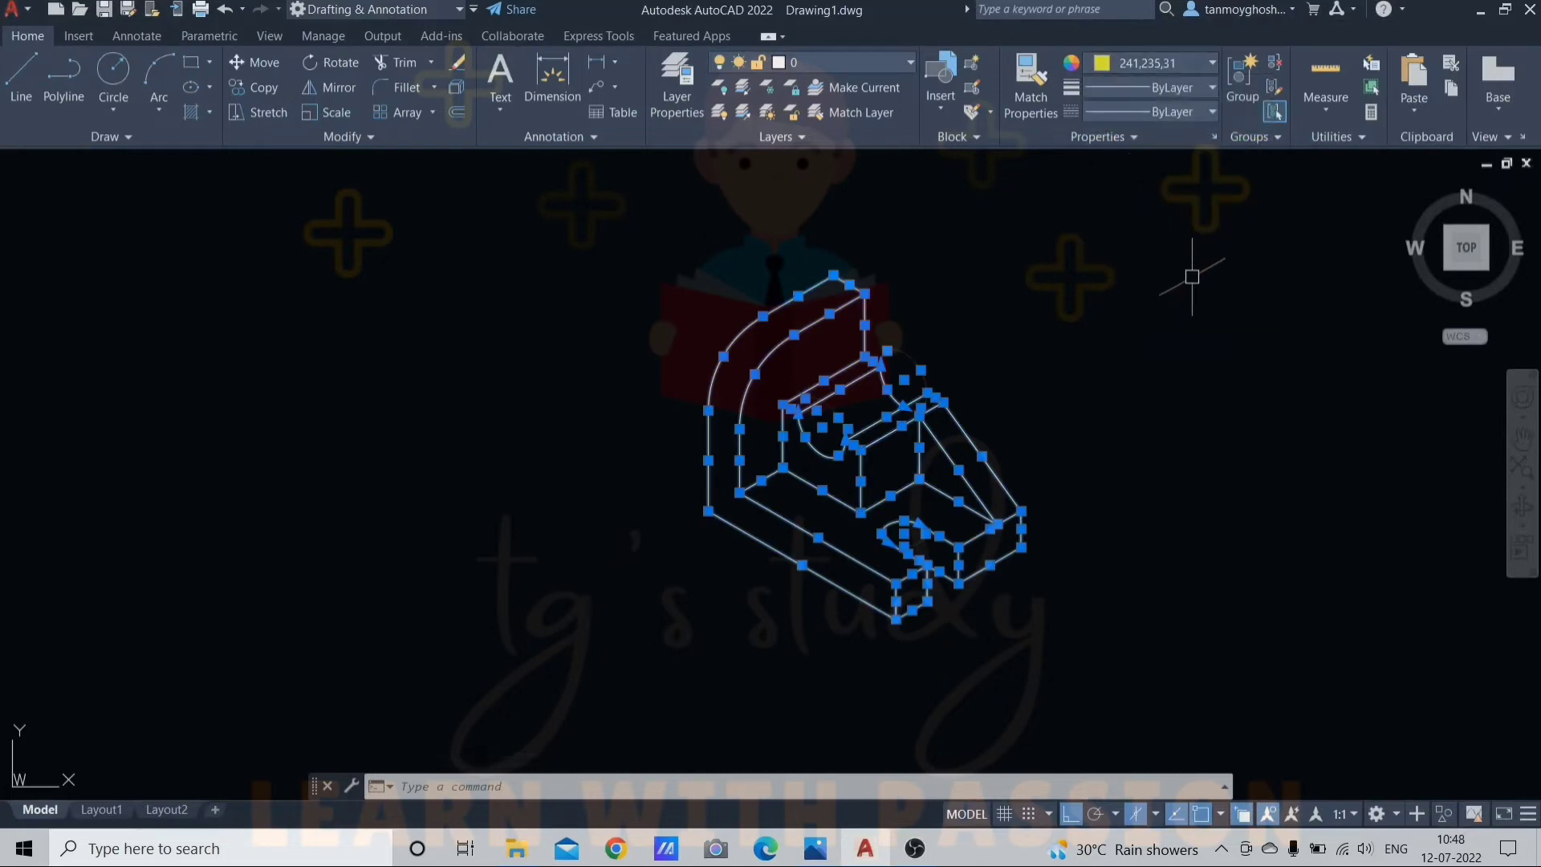
Set the lineweight of the selected bracket lines to 0.35 mm and clear the selection.
{"action": "left_click", "coordinate": [1201, 113]}
{"action": "left_click", "coordinate": [1201, 113]}
{"action": "left_click", "coordinate": [1209, 89]}
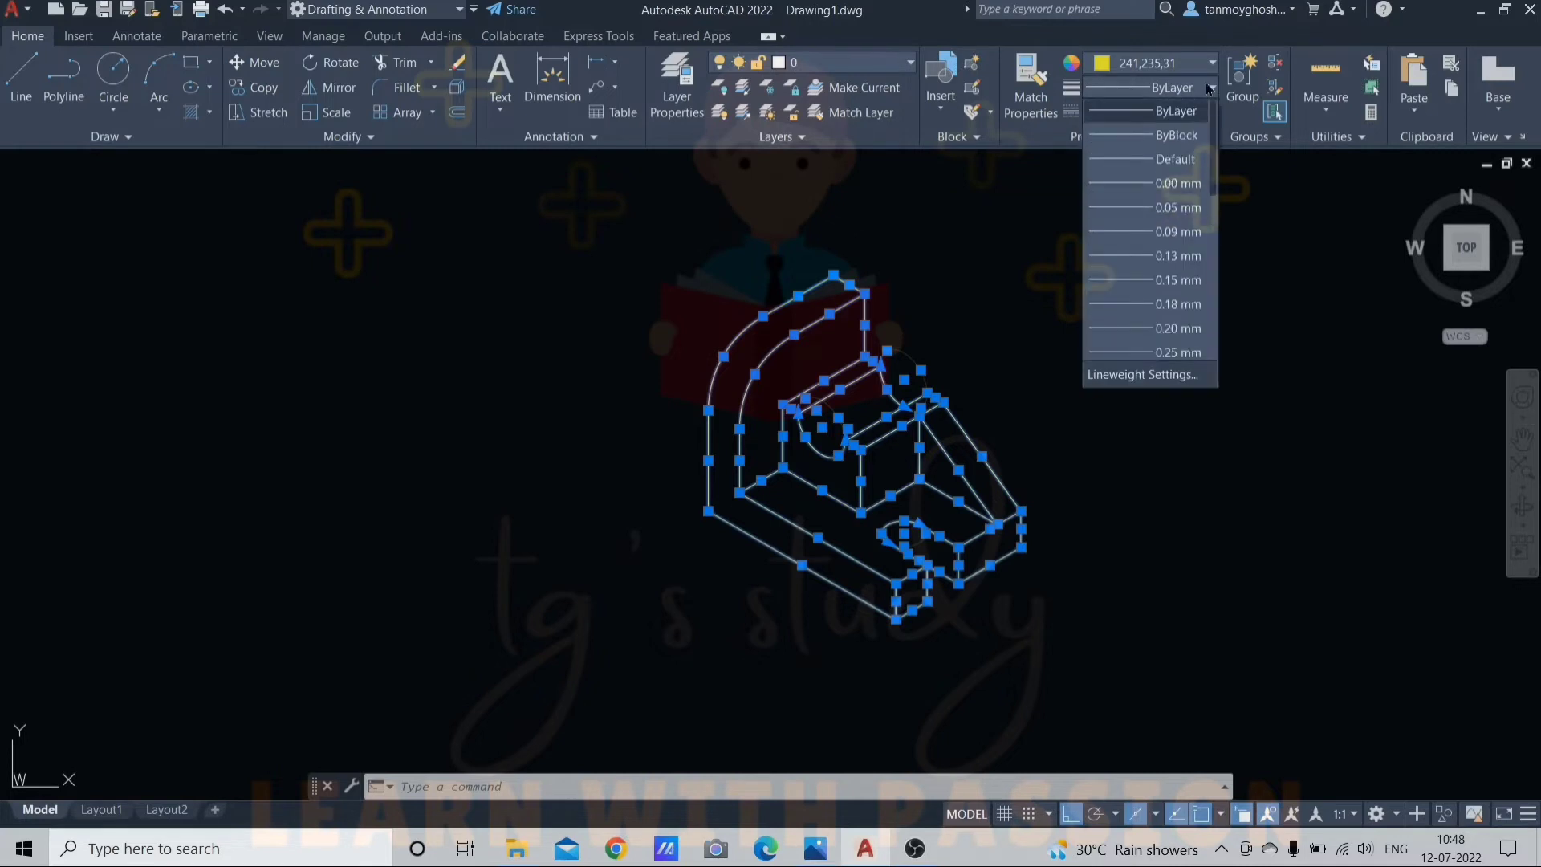
{"action": "scroll", "coordinate": [1127, 259], "scroll_direction": "down", "scroll_amount": 2}
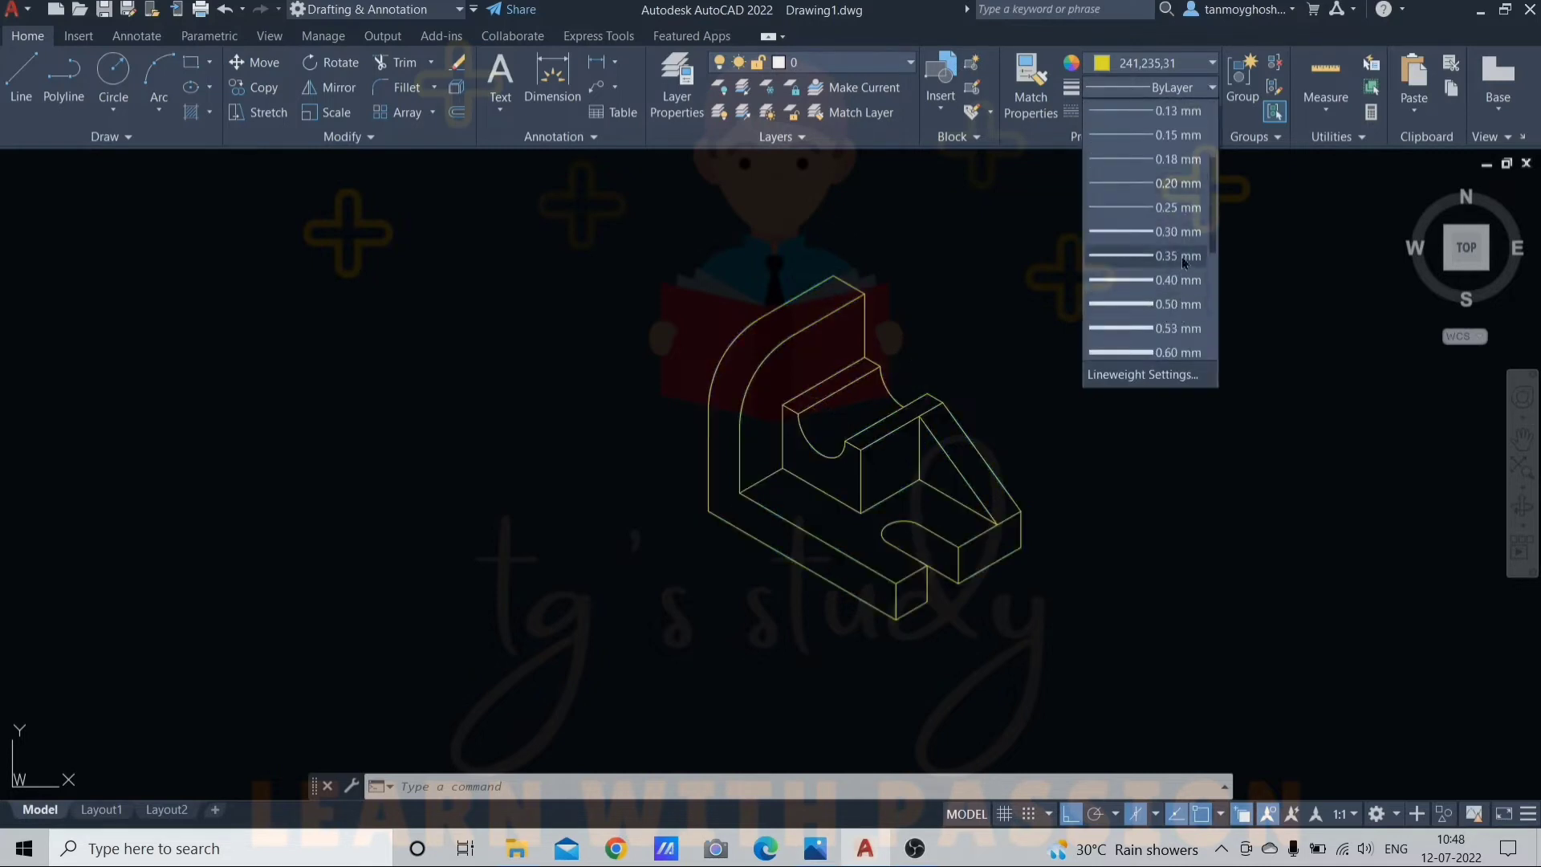
{"action": "left_click", "coordinate": [1035, 377]}
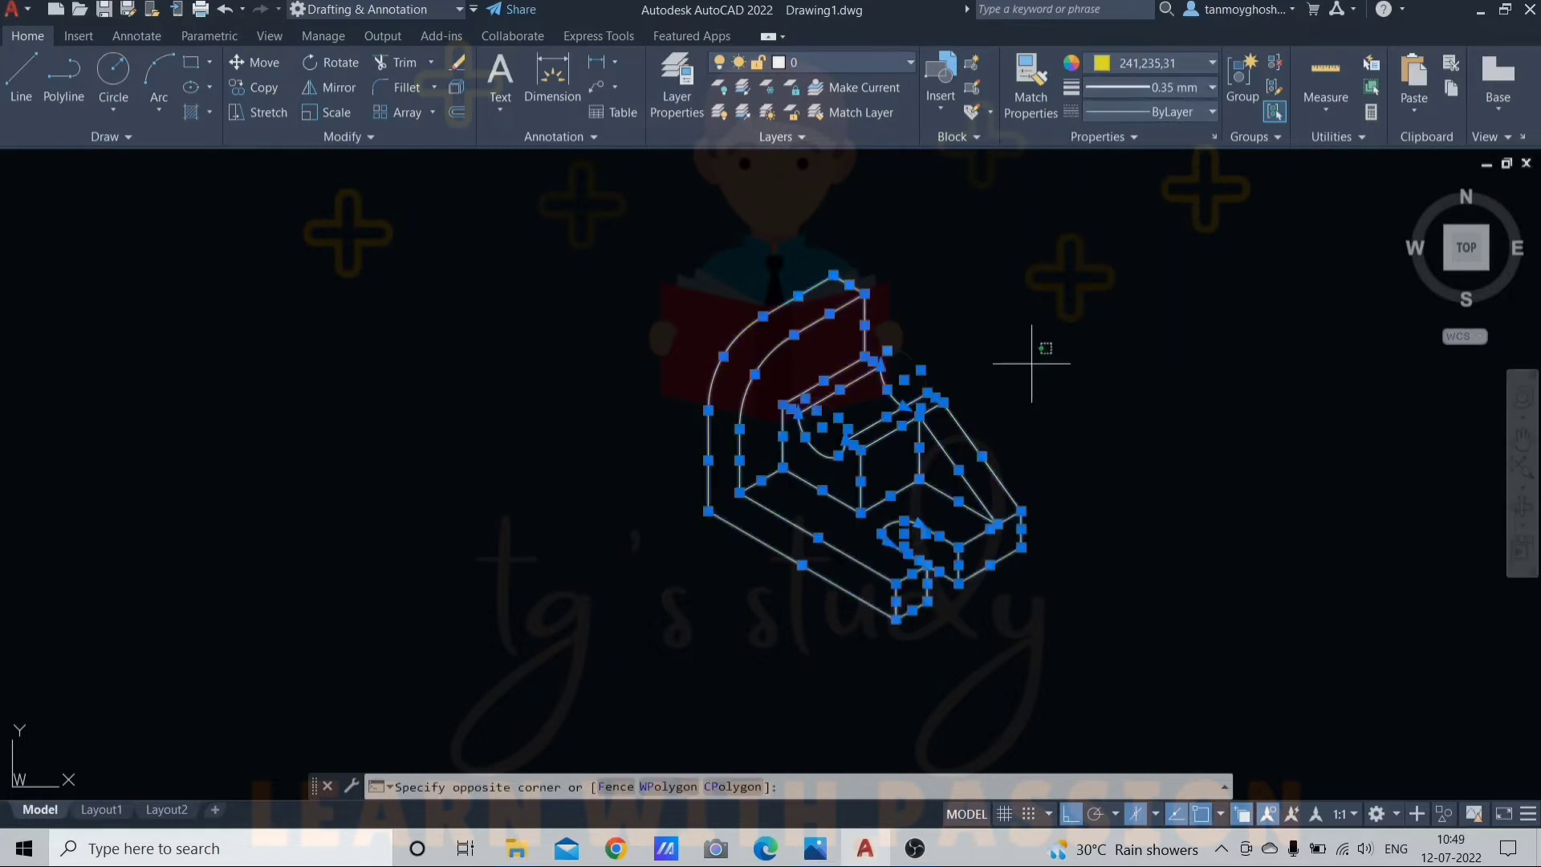
{"action": "key", "text": "Escape"}
{"action": "key", "text": "Escape"}
{"action": "key", "text": "Escape"}
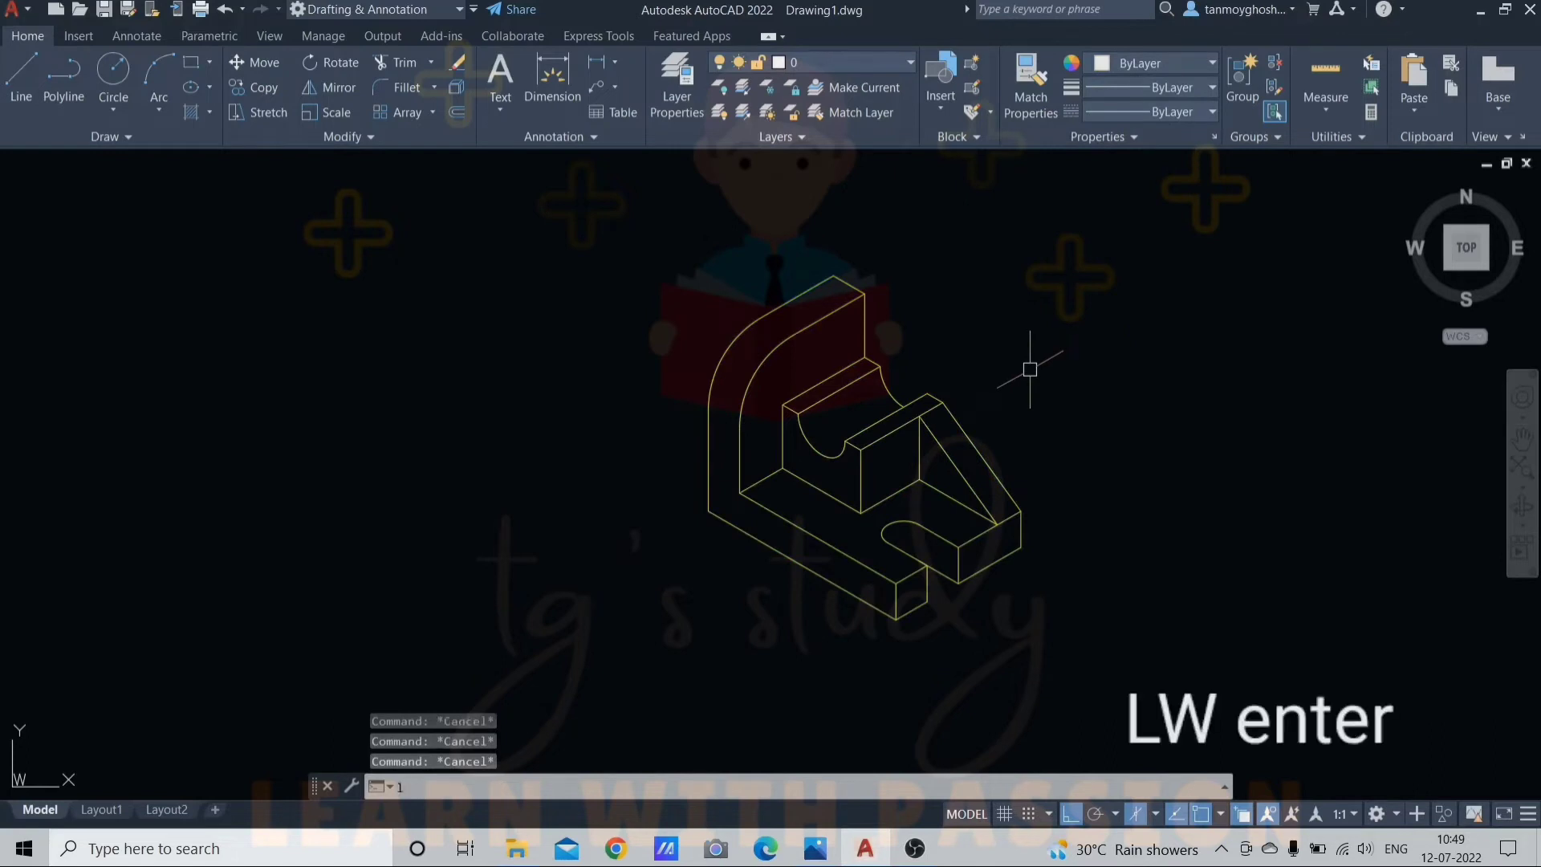
Turn on lineweight display in the lineweight settings.
{"action": "type", "text": "LW"}
{"action": "key", "text": "Return"}
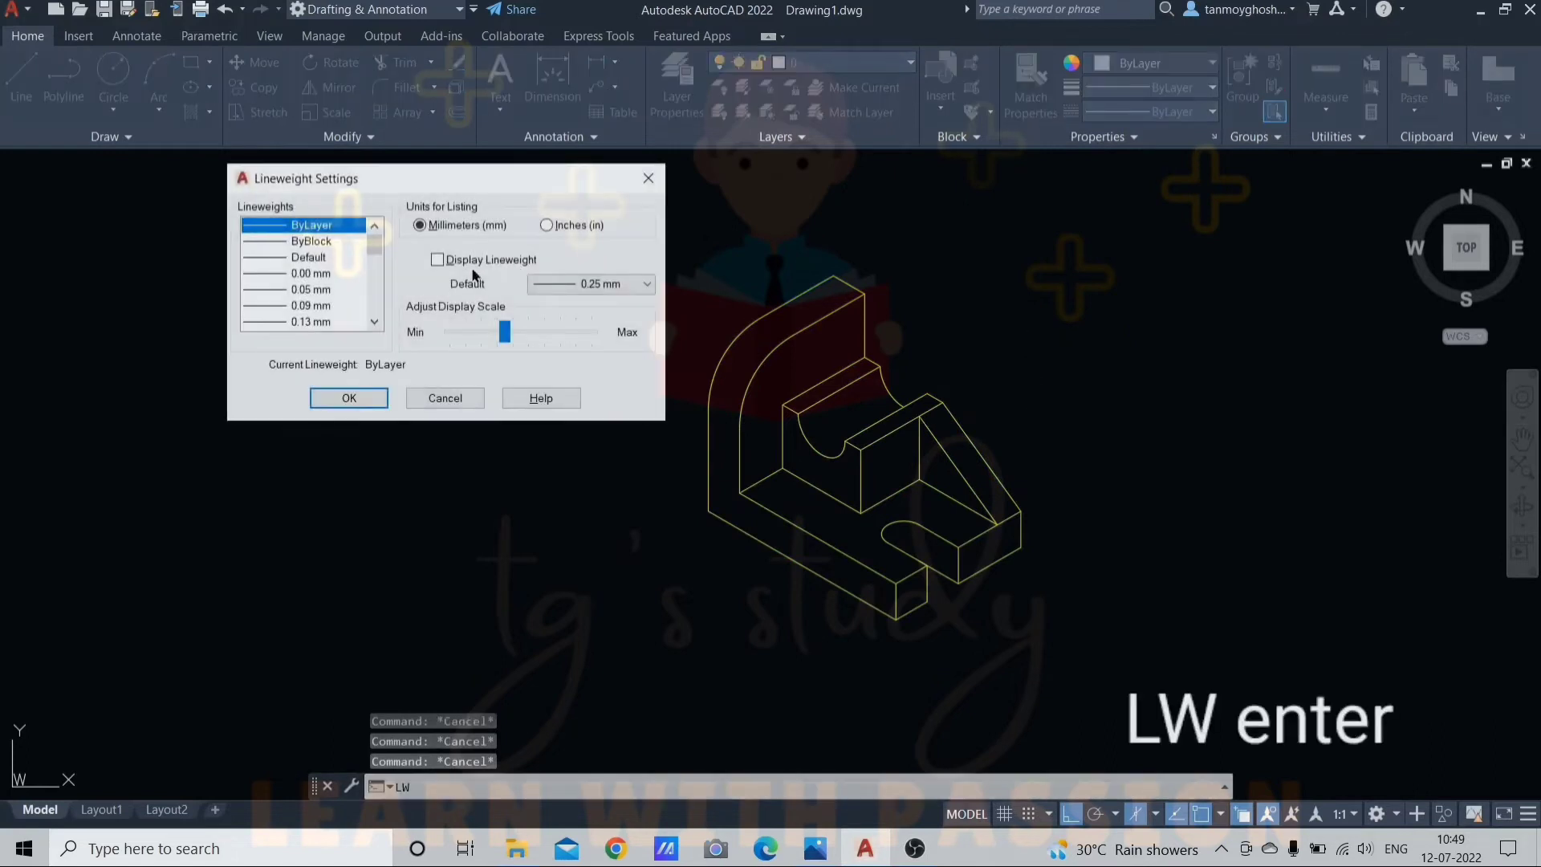
{"action": "left_click", "coordinate": [510, 258]}
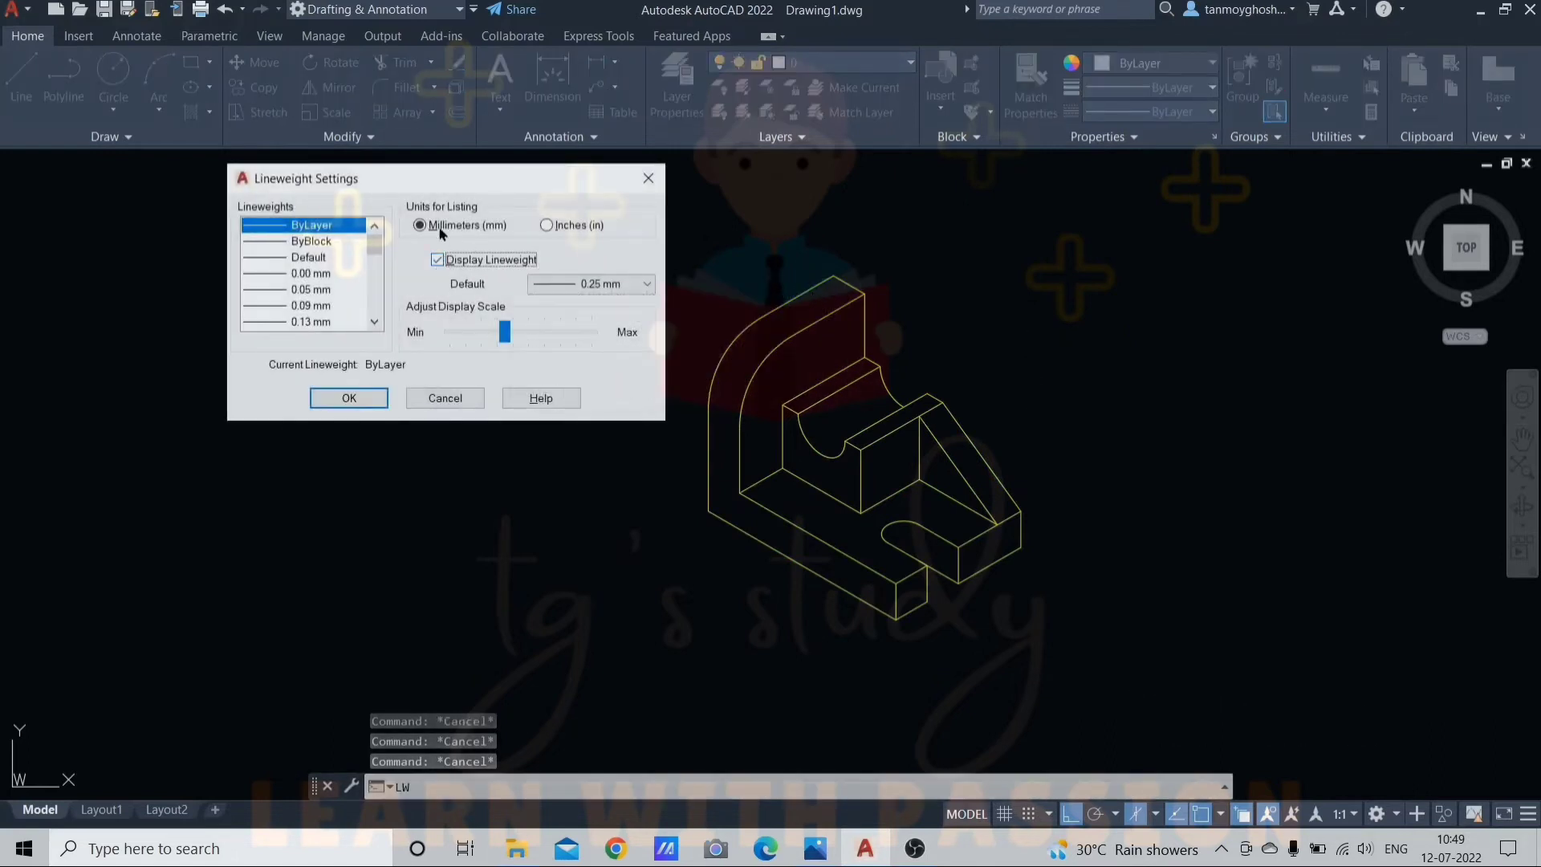
{"action": "left_click", "coordinate": [349, 398]}
{"action": "scroll", "coordinate": [879, 438], "scroll_direction": "up", "scroll_amount": 3}
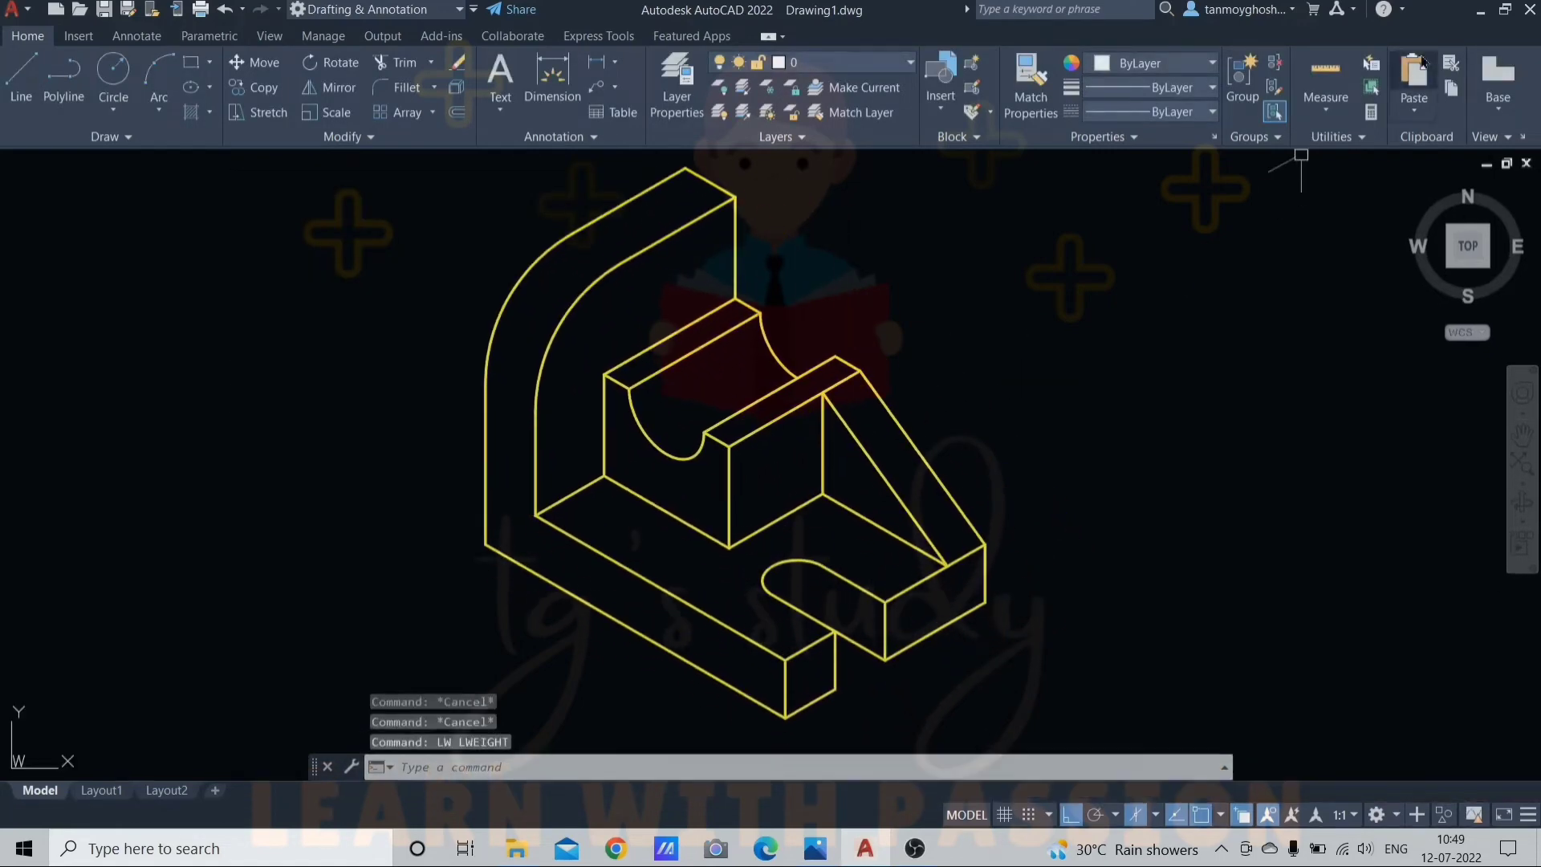
With the drawing window restored beside the reference, add an aligned dimension along the base's long lower front edge, offset below it.
{"action": "left_click", "coordinate": [1505, 10]}
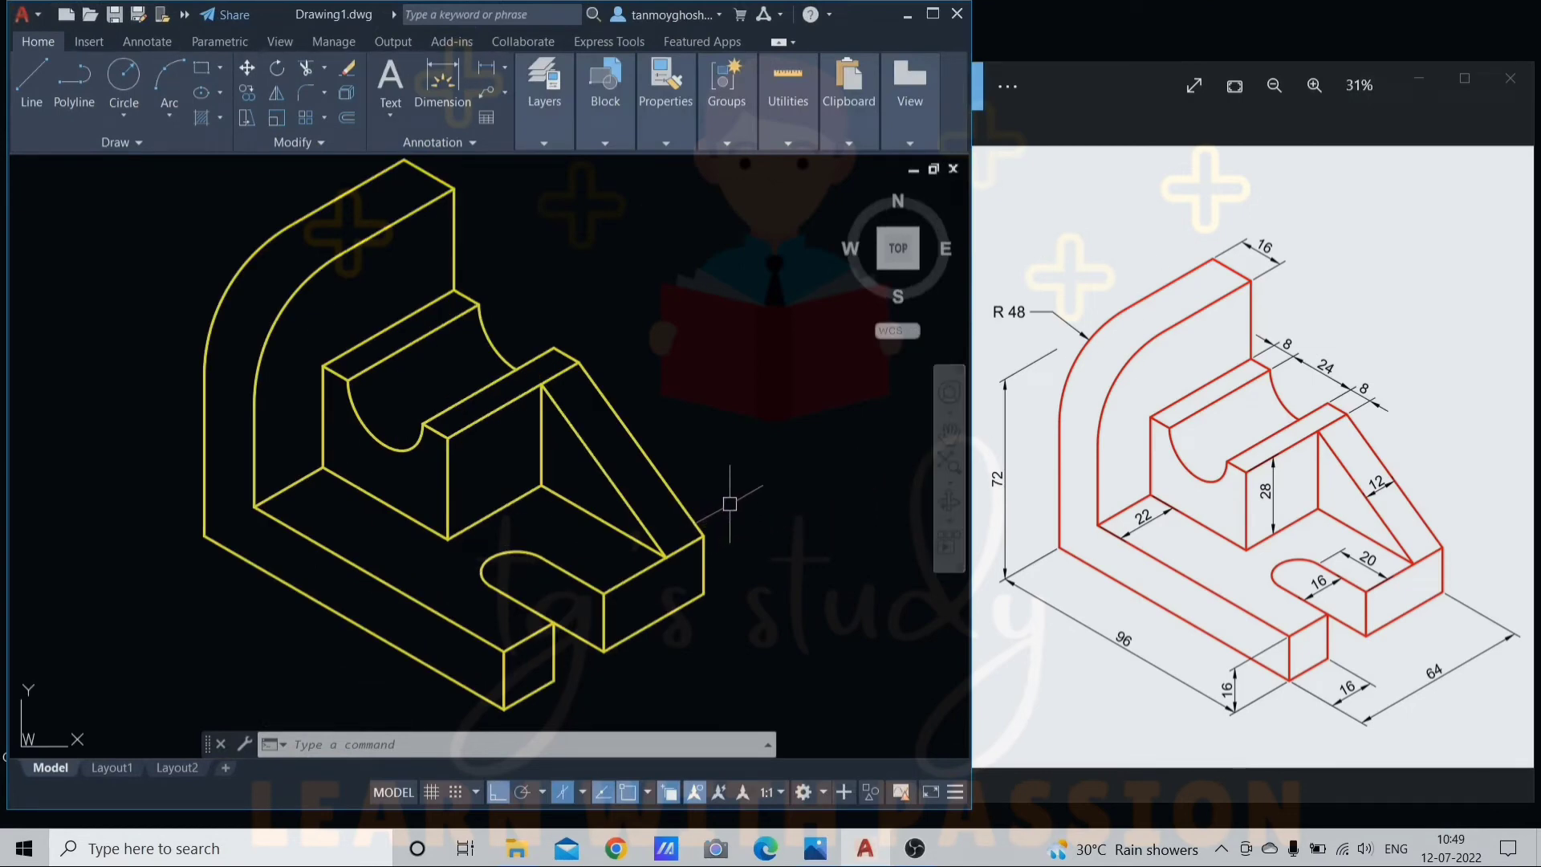
{"action": "key", "text": "Escape"}
{"action": "key", "text": "Escape"}
{"action": "middle_click_drag", "start_coordinate": [769, 575], "coordinate": [788, 561]}
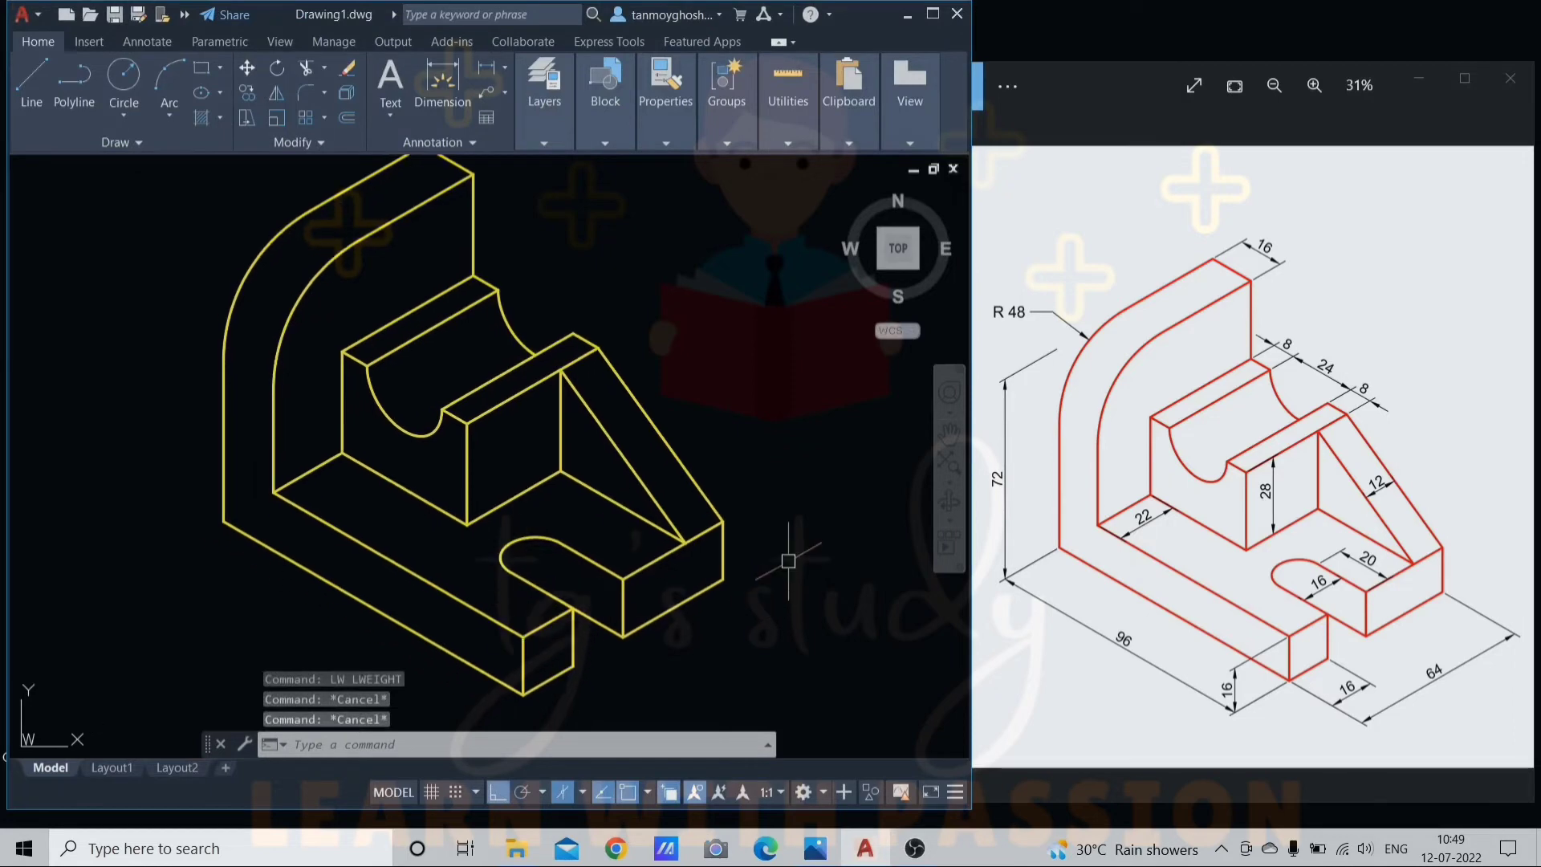
{"action": "type", "text": "dal"}
{"action": "key", "text": "Return"}
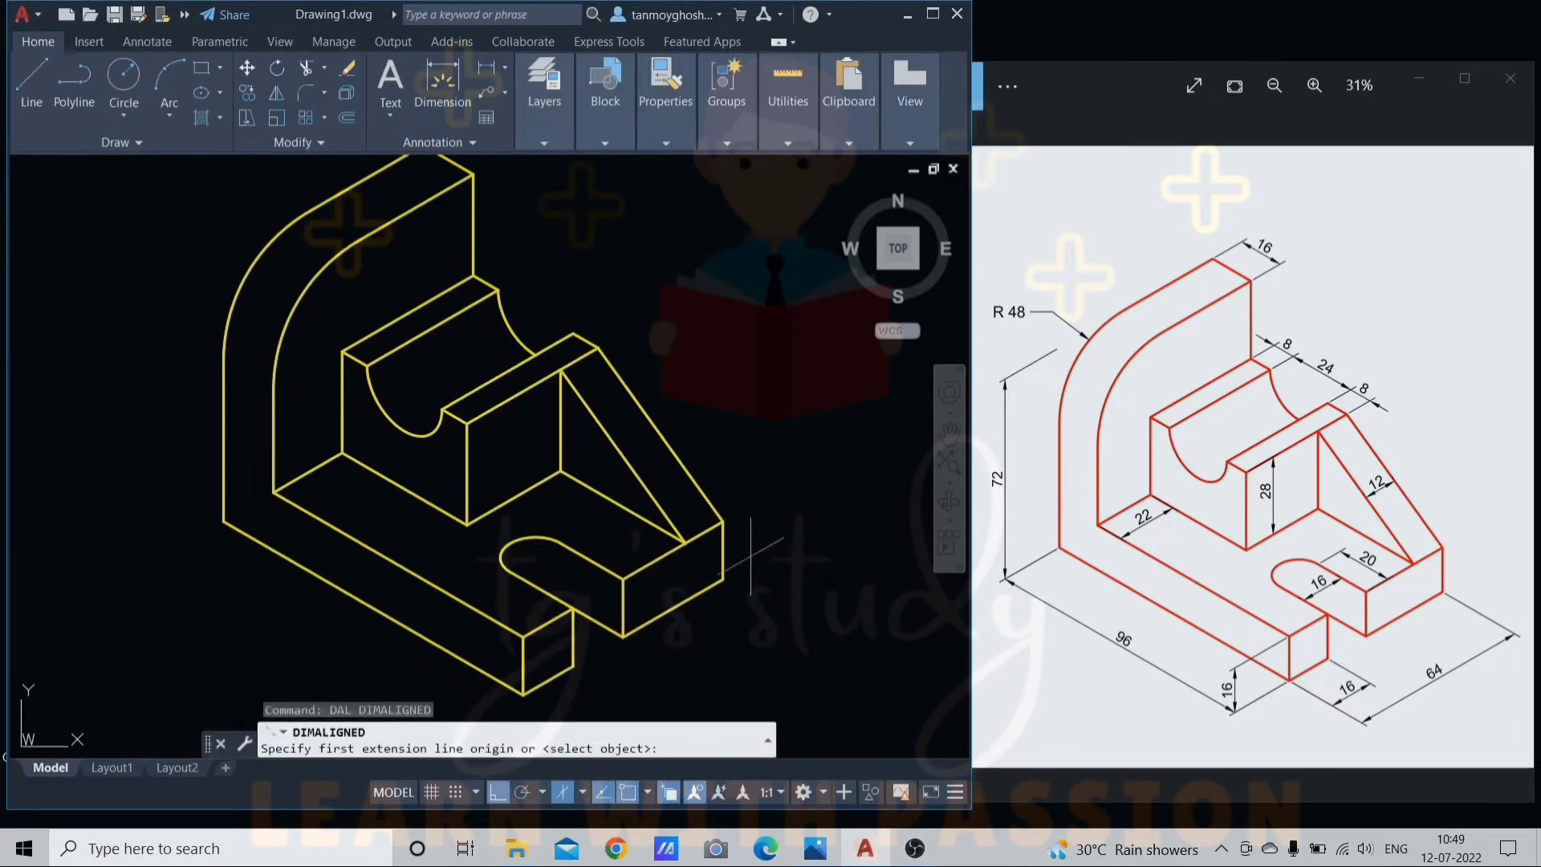
{"action": "left_click", "coordinate": [223, 524]}
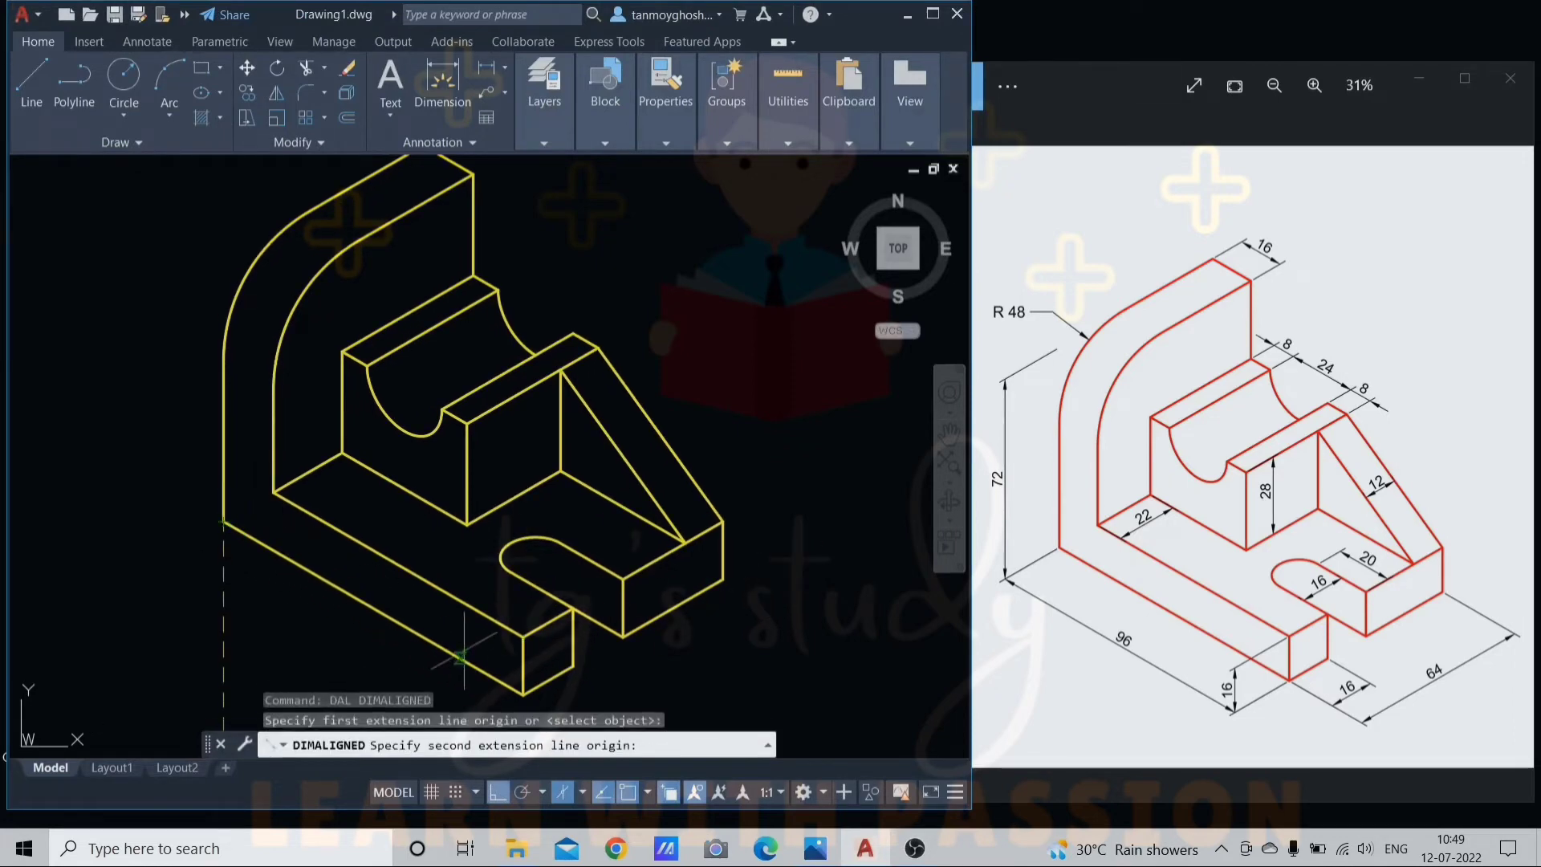
{"action": "left_click", "coordinate": [523, 693]}
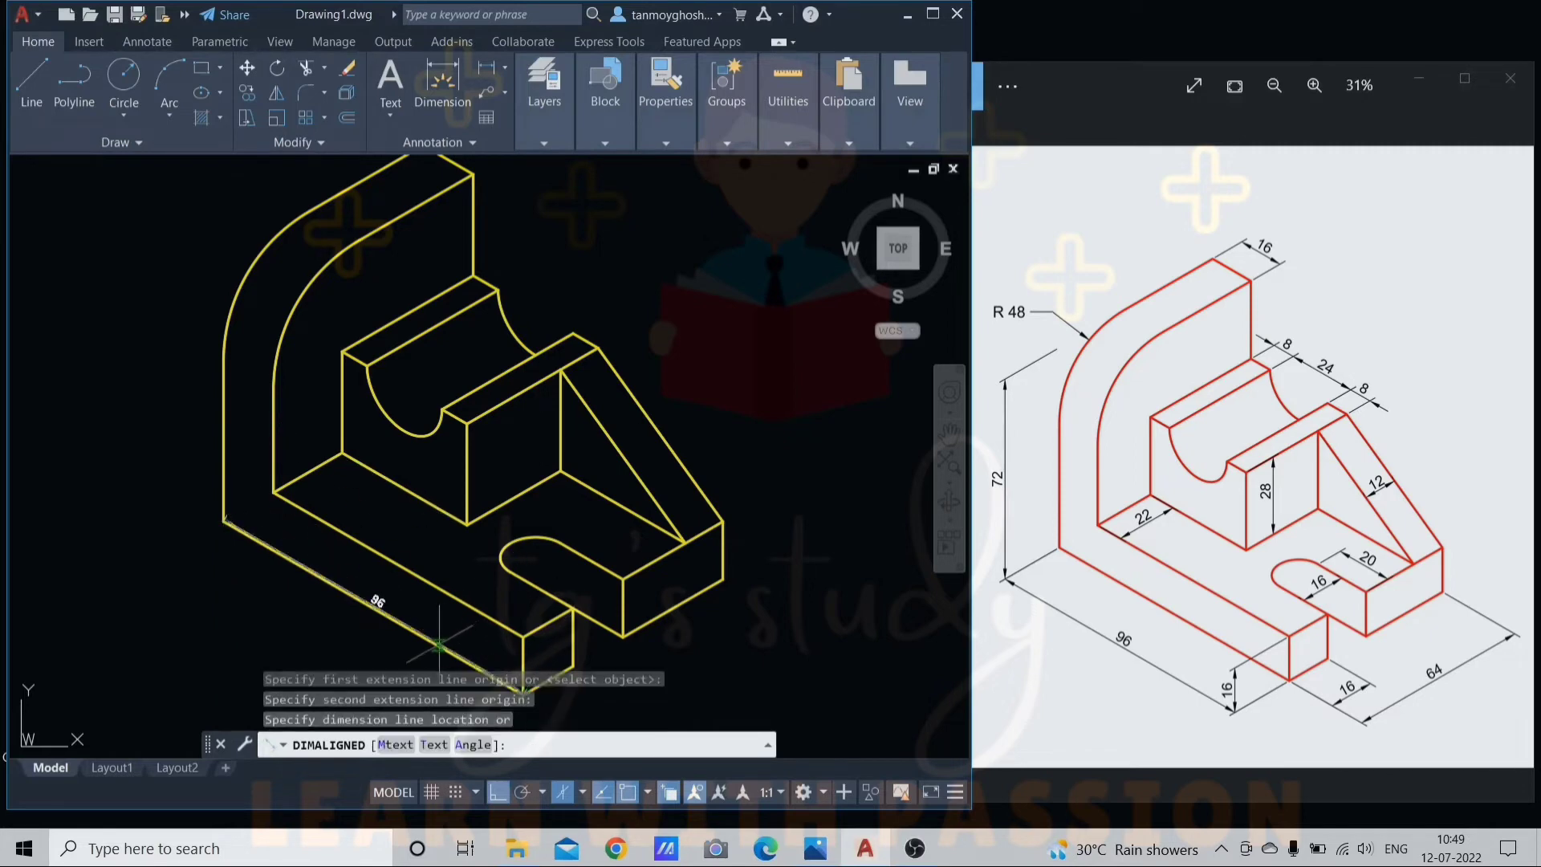
{"action": "middle_click_drag", "start_coordinate": [439, 645], "coordinate": [525, 478]}
{"action": "left_click", "coordinate": [471, 529]}
Add an aligned dimension across the base's slotted end, from its front lower corner to its far lower corner.
{"action": "middle_click_drag", "start_coordinate": [708, 492], "coordinate": [658, 530]}
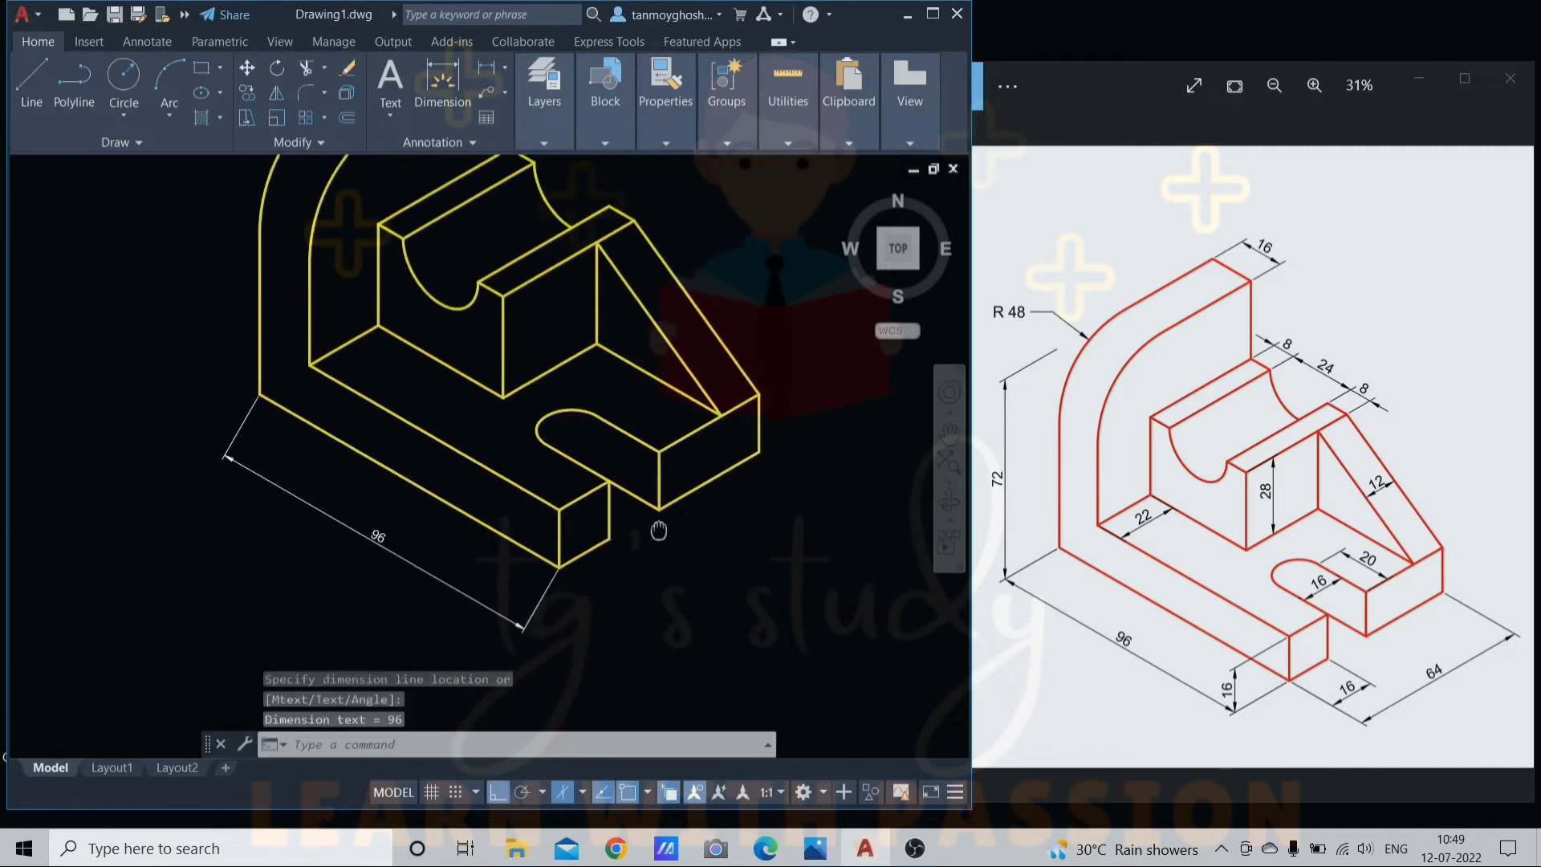
{"action": "key", "text": "Return"}
{"action": "left_click", "coordinate": [559, 568]}
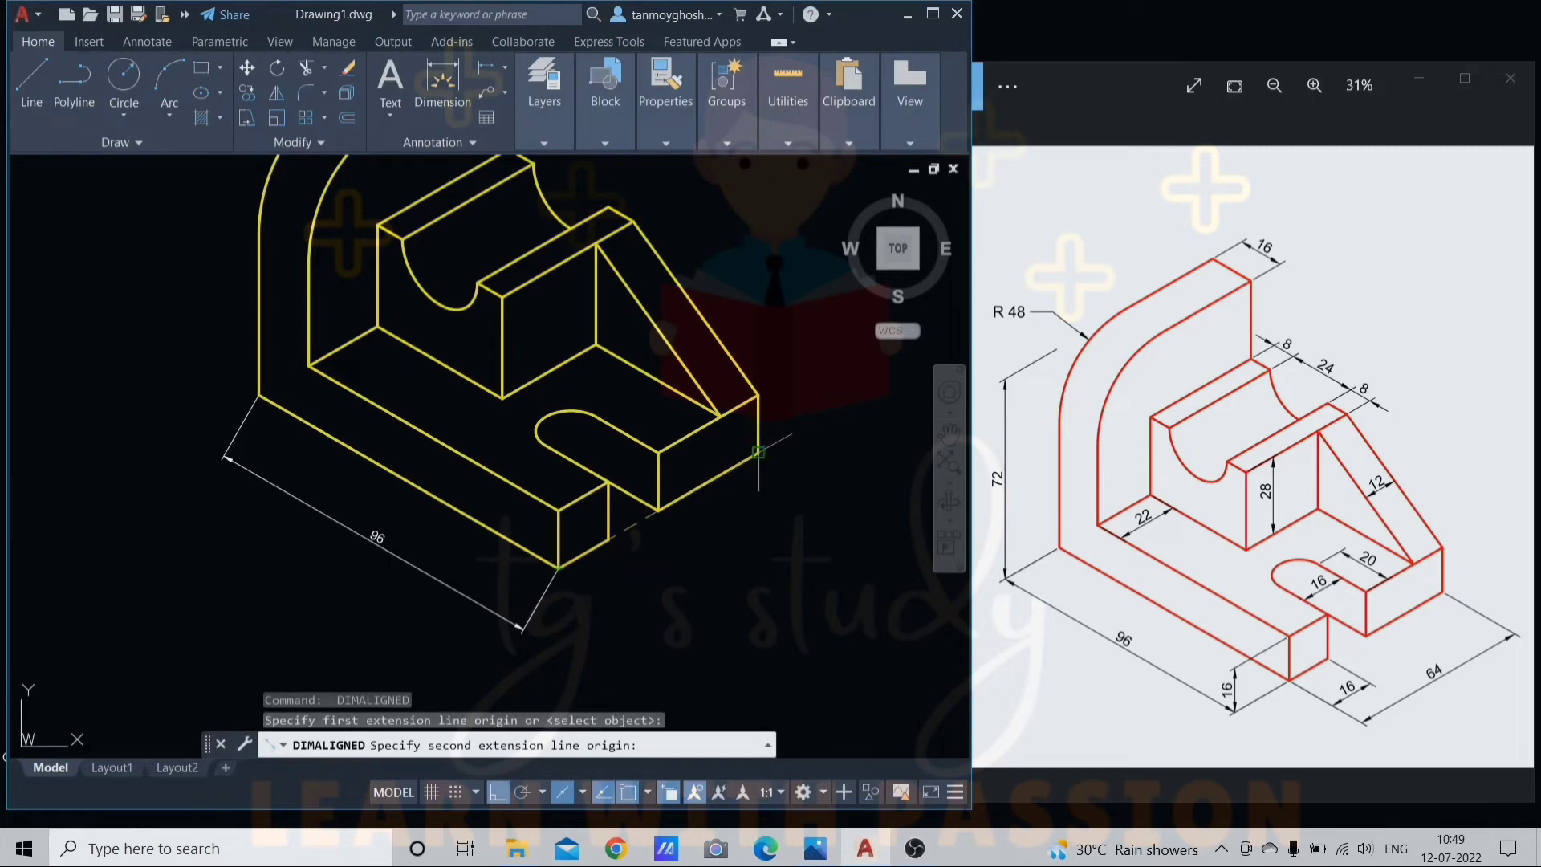
{"action": "left_click", "coordinate": [758, 454]}
{"action": "left_click", "coordinate": [811, 529]}
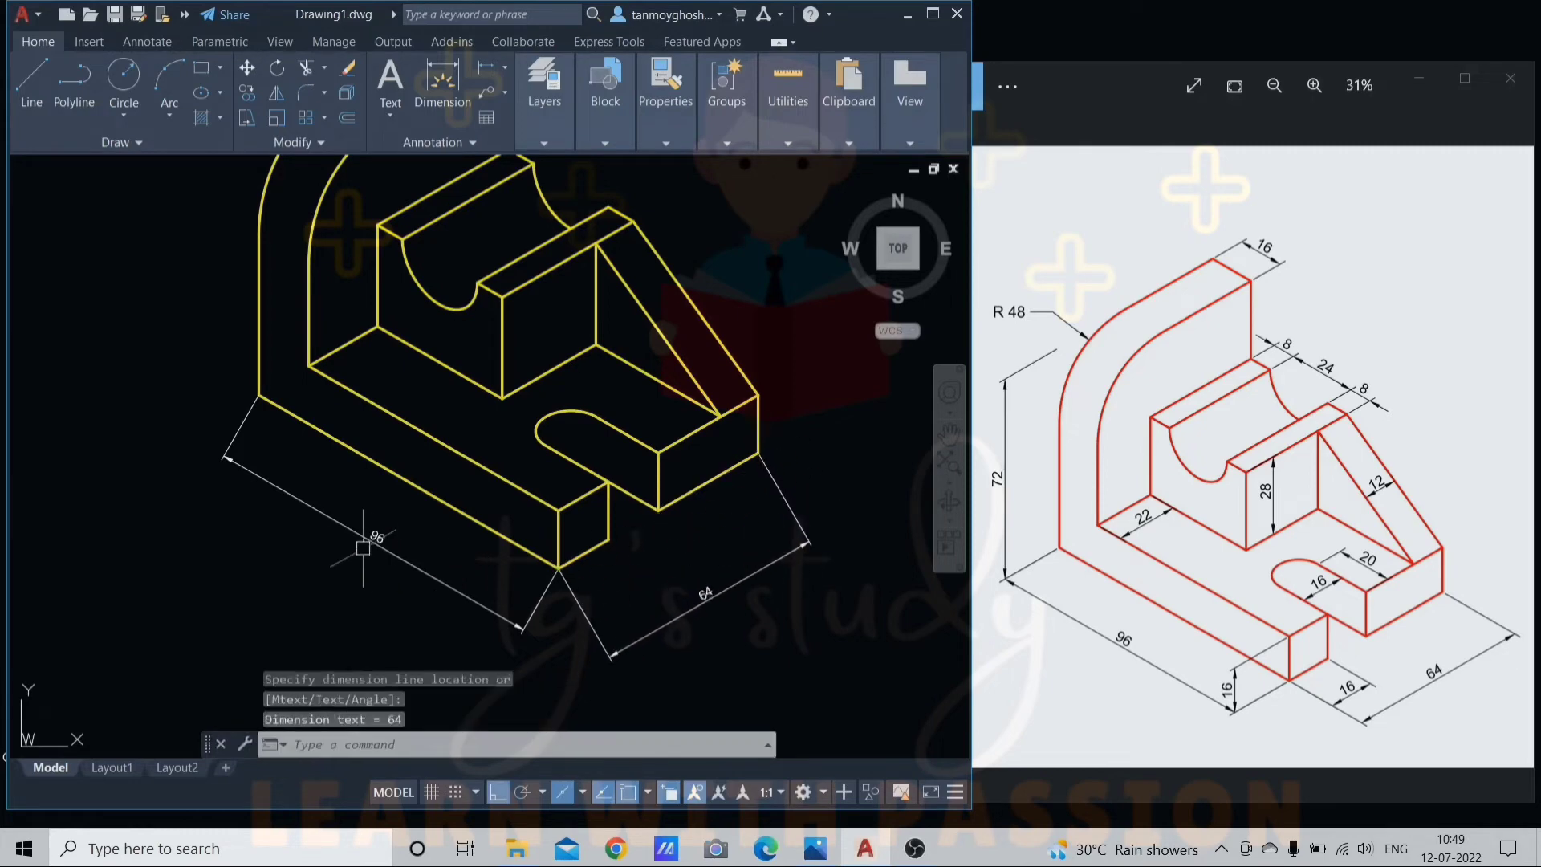
{"action": "scroll", "coordinate": [455, 565], "scroll_direction": "down", "scroll_amount": 2}
{"action": "middle_click_drag", "start_coordinate": [458, 561], "coordinate": [515, 563]}
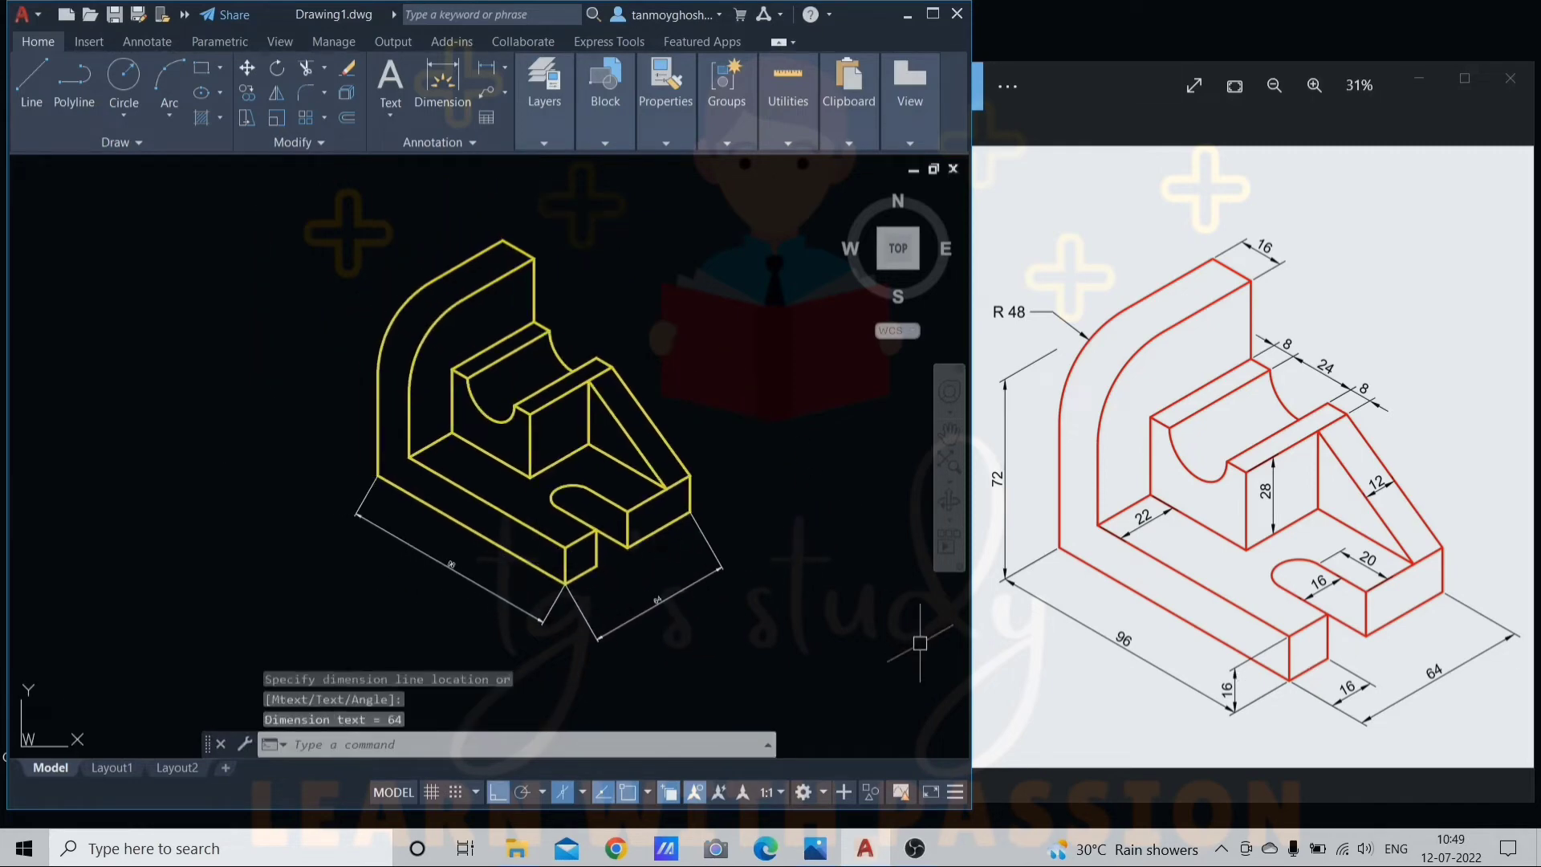
{"action": "scroll", "coordinate": [466, 591], "scroll_direction": "up", "scroll_amount": 2}
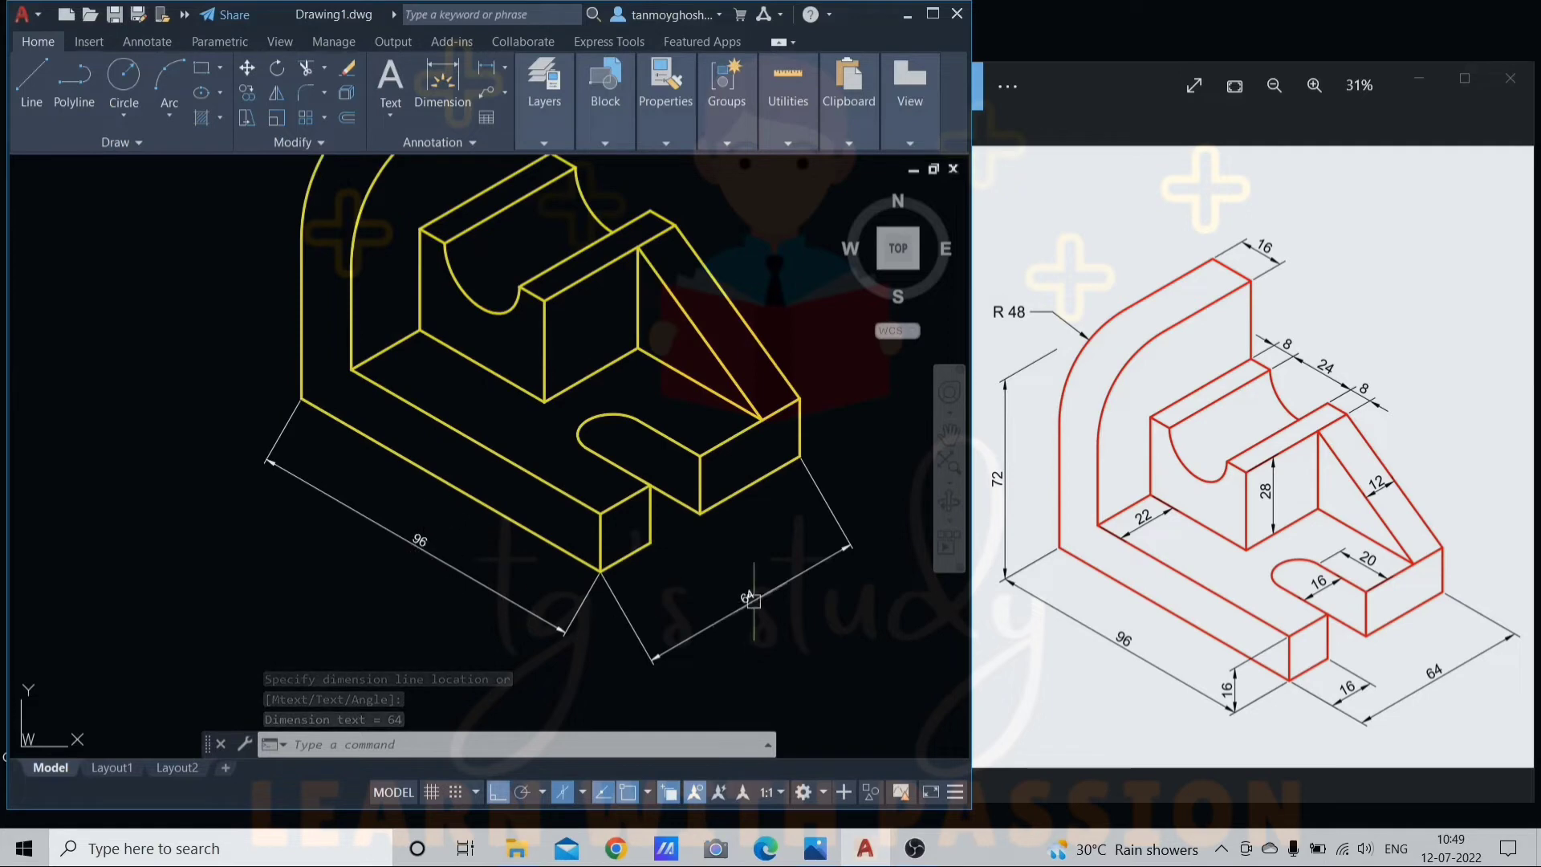
{"action": "key", "text": "Escape"}
{"action": "key", "text": "Escape"}
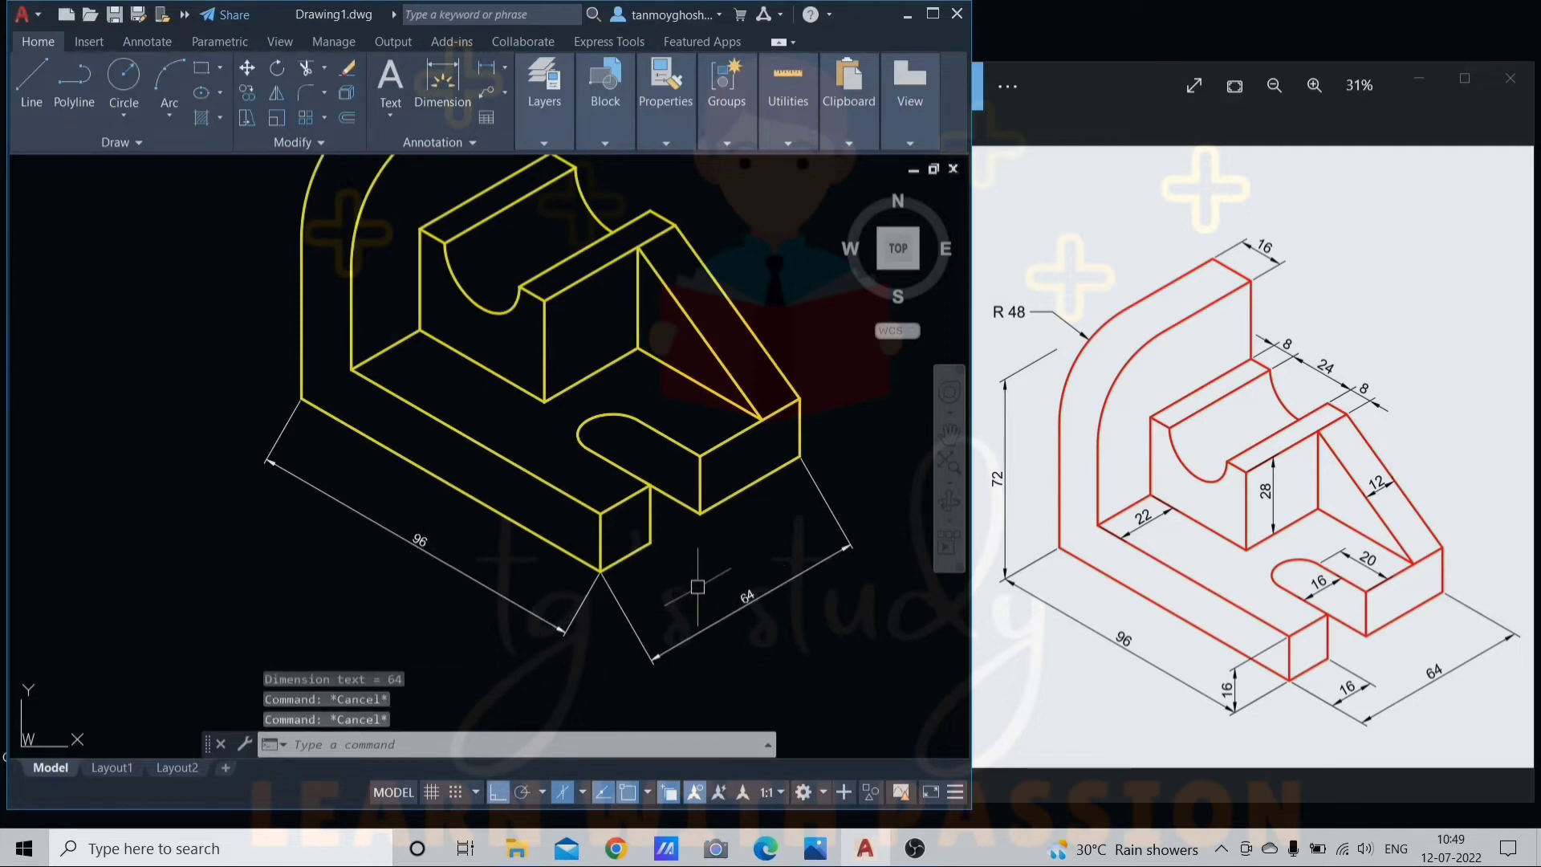
Modify the ISO-25 dimension style to use an overall scale of 2 and set it current.
{"action": "middle_click_drag", "start_coordinate": [695, 591], "coordinate": [688, 668]}
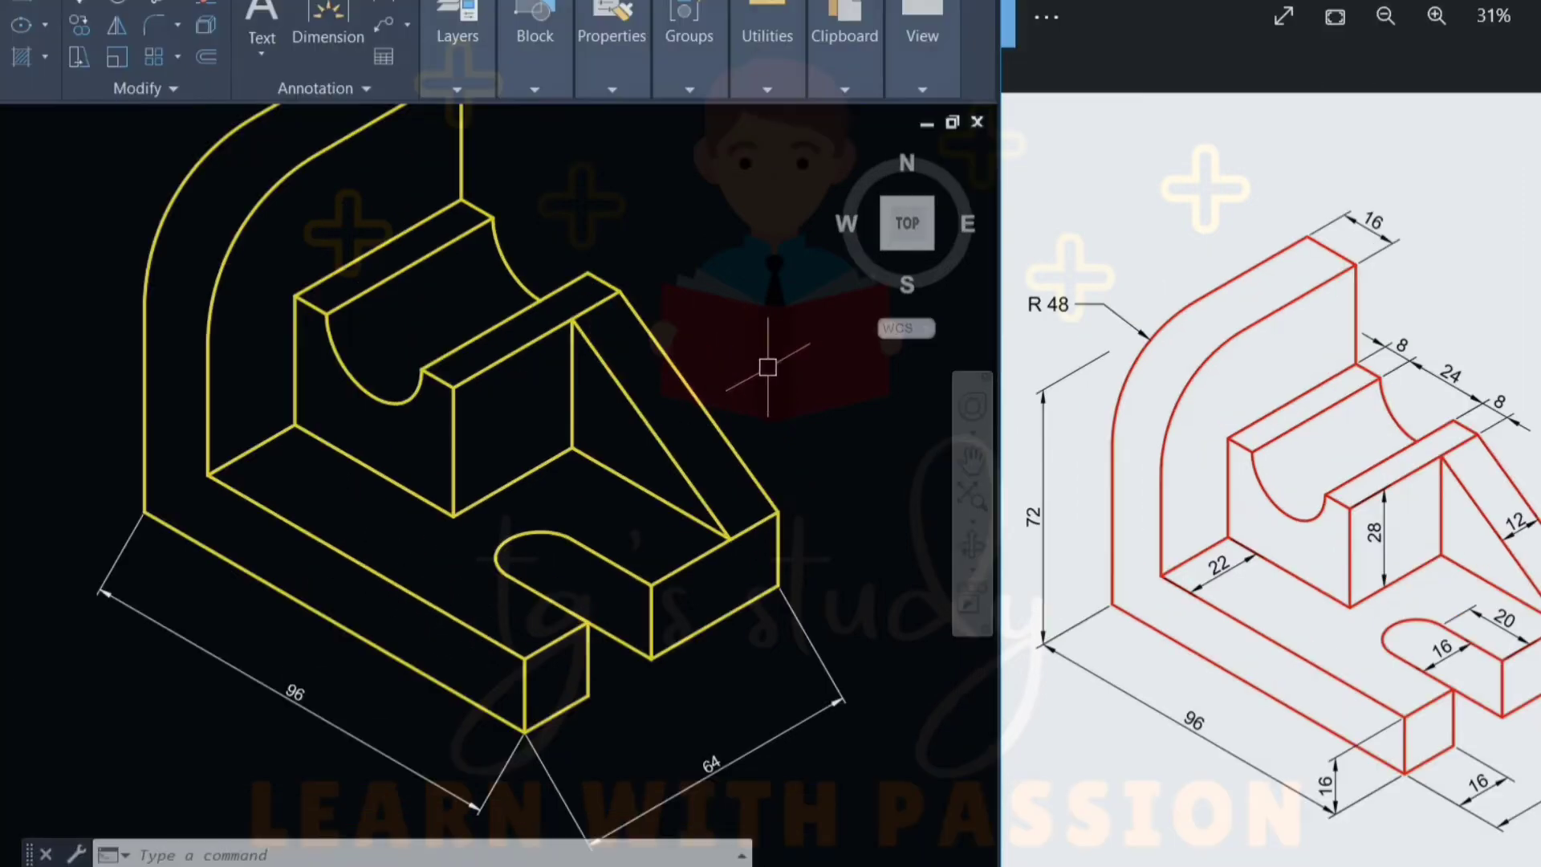
{"action": "type", "text": "d"}
{"action": "key", "text": "Return"}
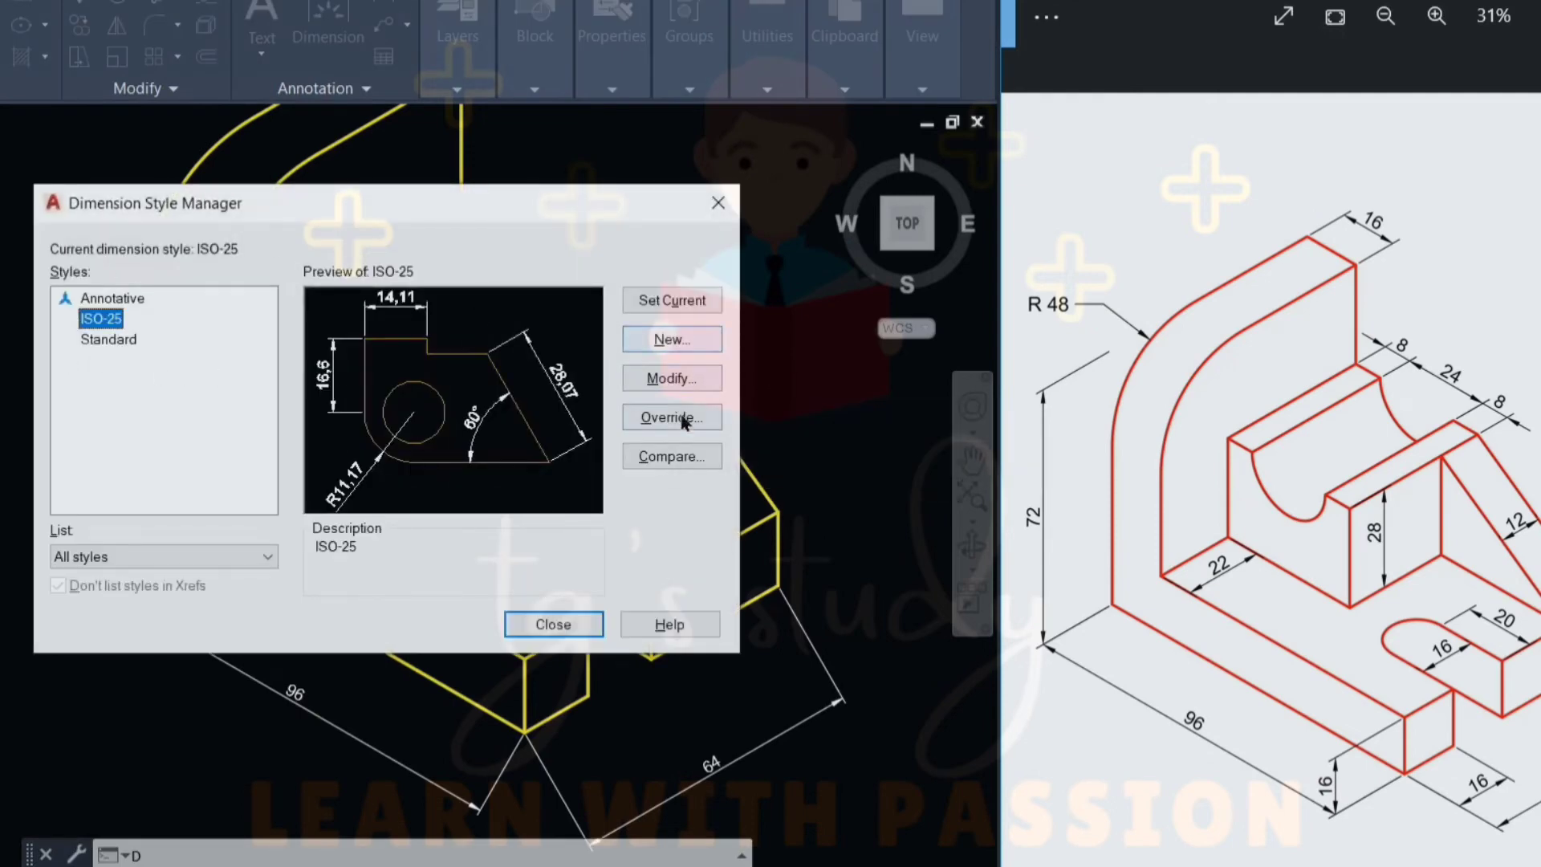
{"action": "left_click", "coordinate": [684, 378]}
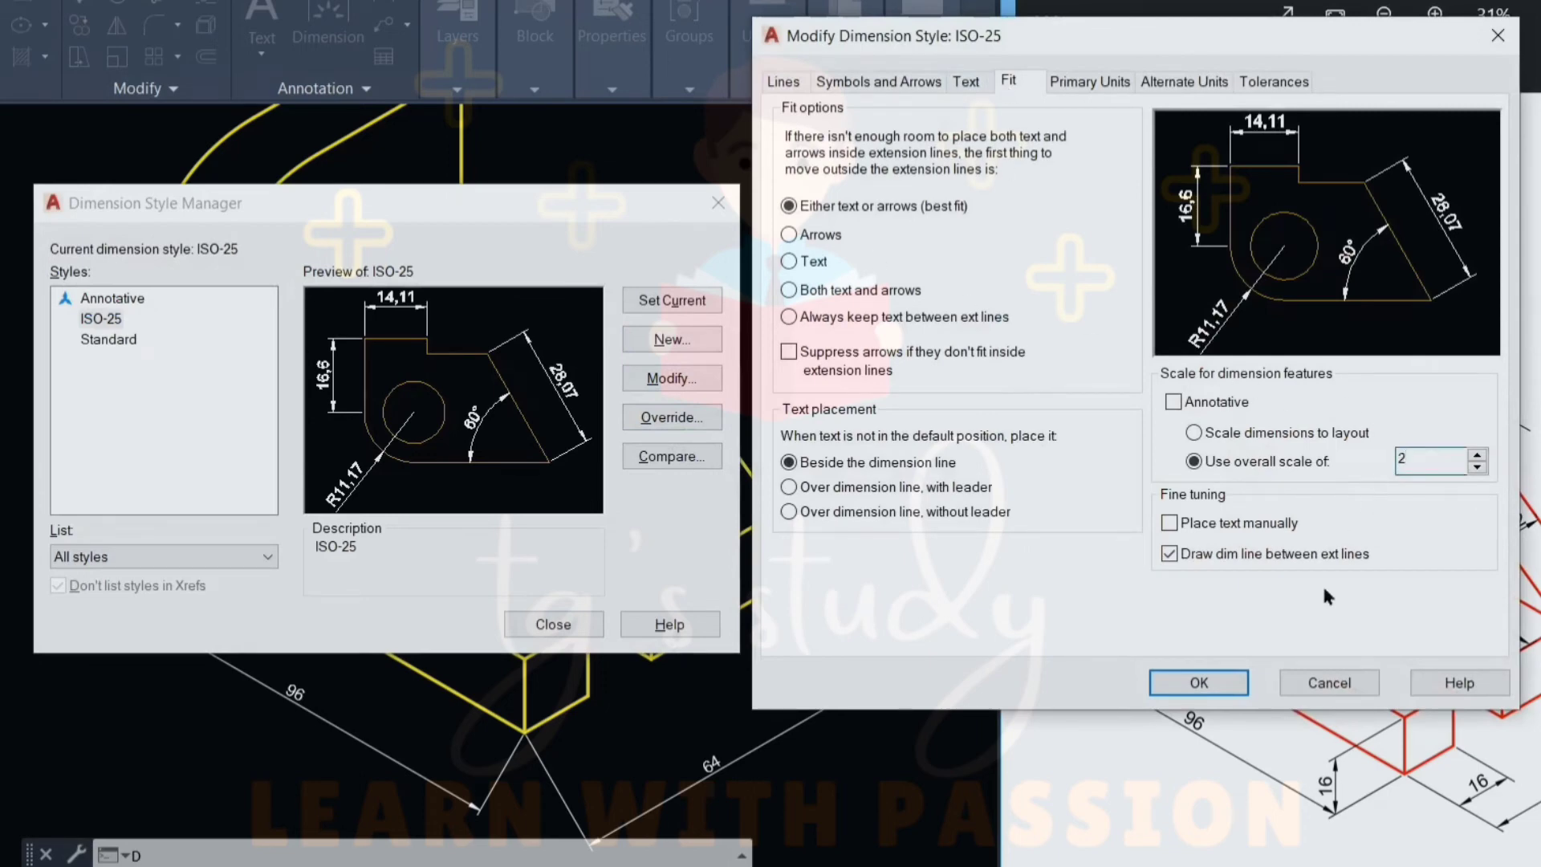
{"action": "left_click", "coordinate": [1231, 686]}
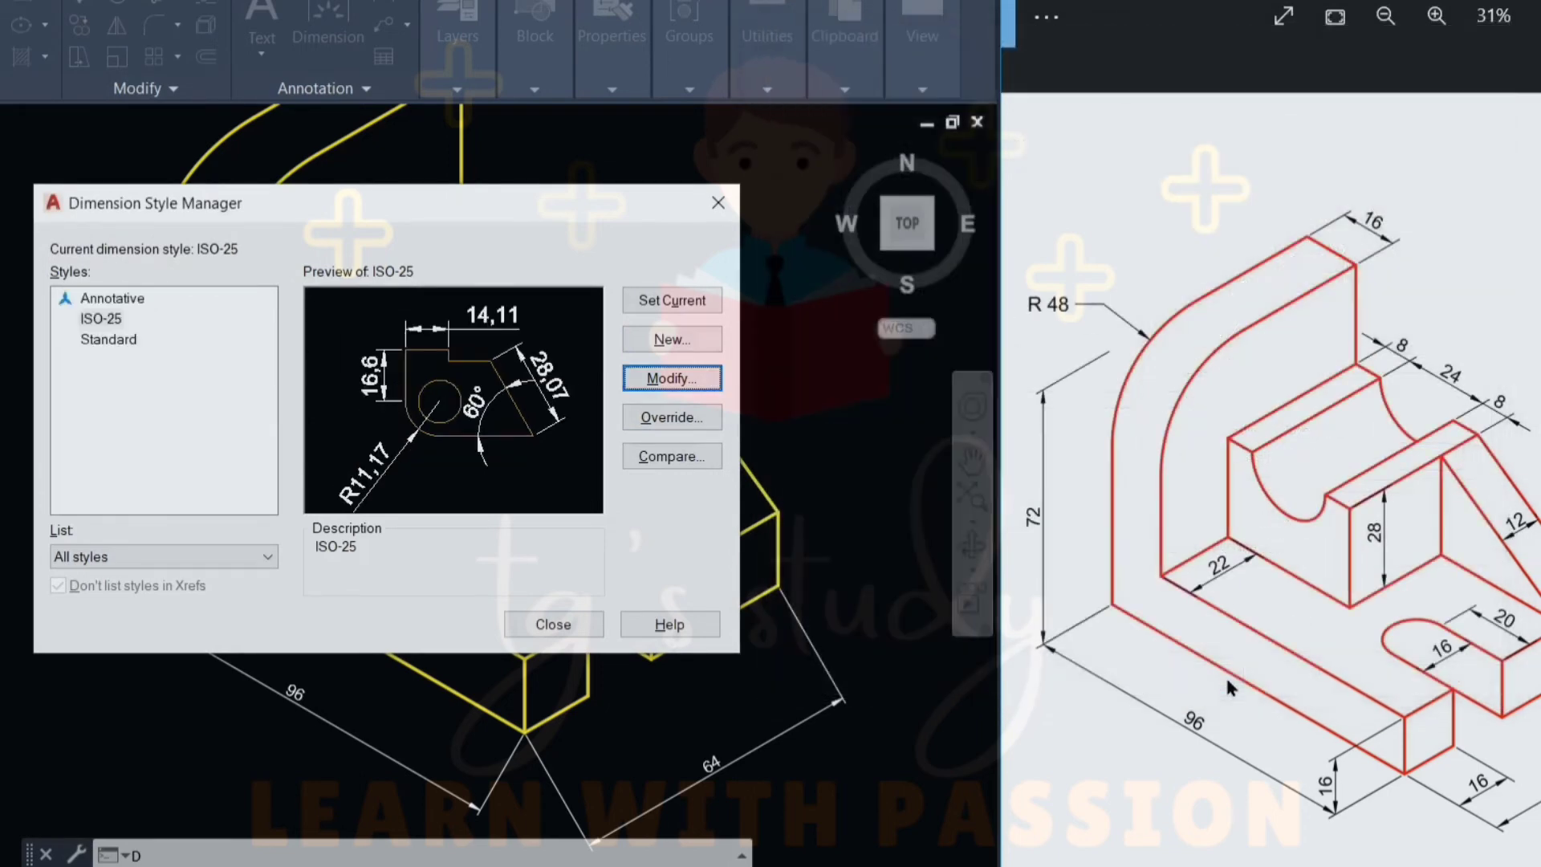
{"action": "left_click", "coordinate": [703, 304]}
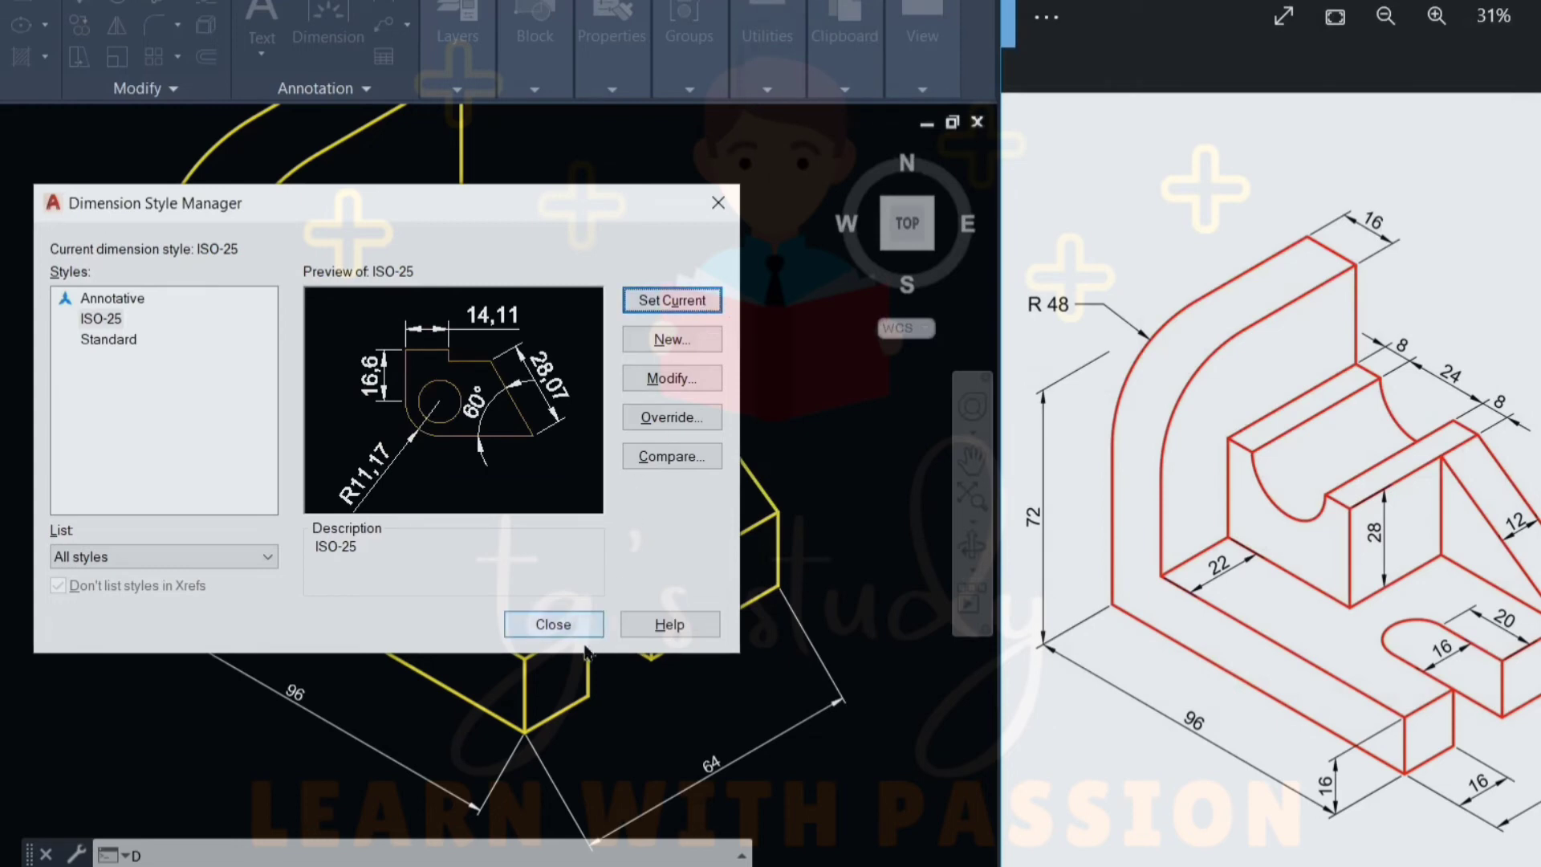
{"action": "left_click", "coordinate": [554, 625]}
{"action": "scroll", "coordinate": [660, 562], "scroll_direction": "down", "scroll_amount": 2}
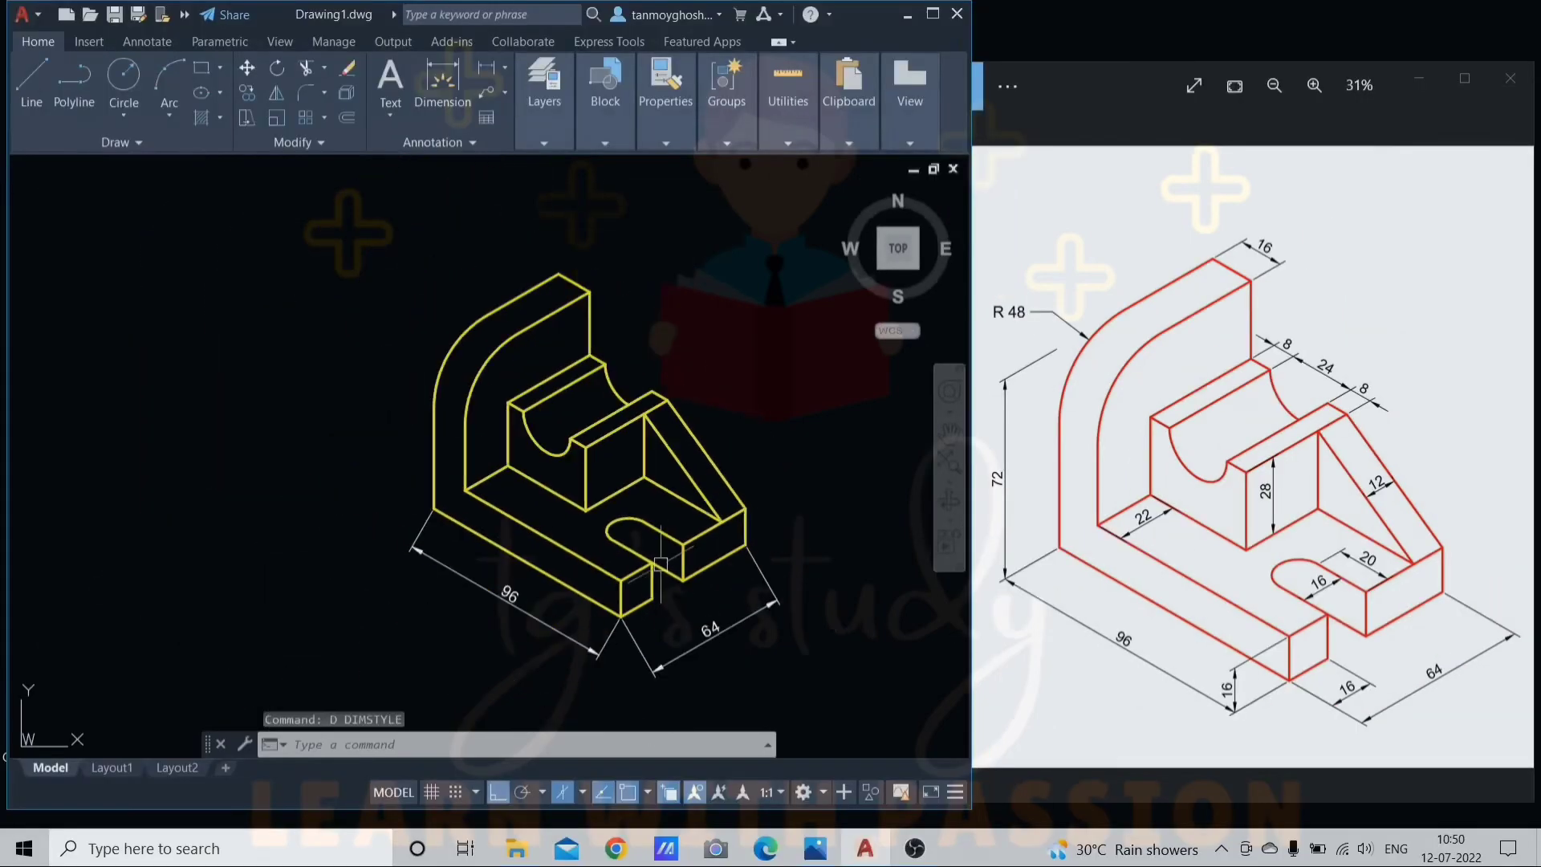
Add an aligned dimension along the lower edge of the base's narrow front end face, offset between the face and the 64 dimension.
{"action": "scroll", "coordinate": [659, 564], "scroll_direction": "up", "scroll_amount": 2}
{"action": "middle_click_drag", "start_coordinate": [636, 530], "coordinate": [608, 540]}
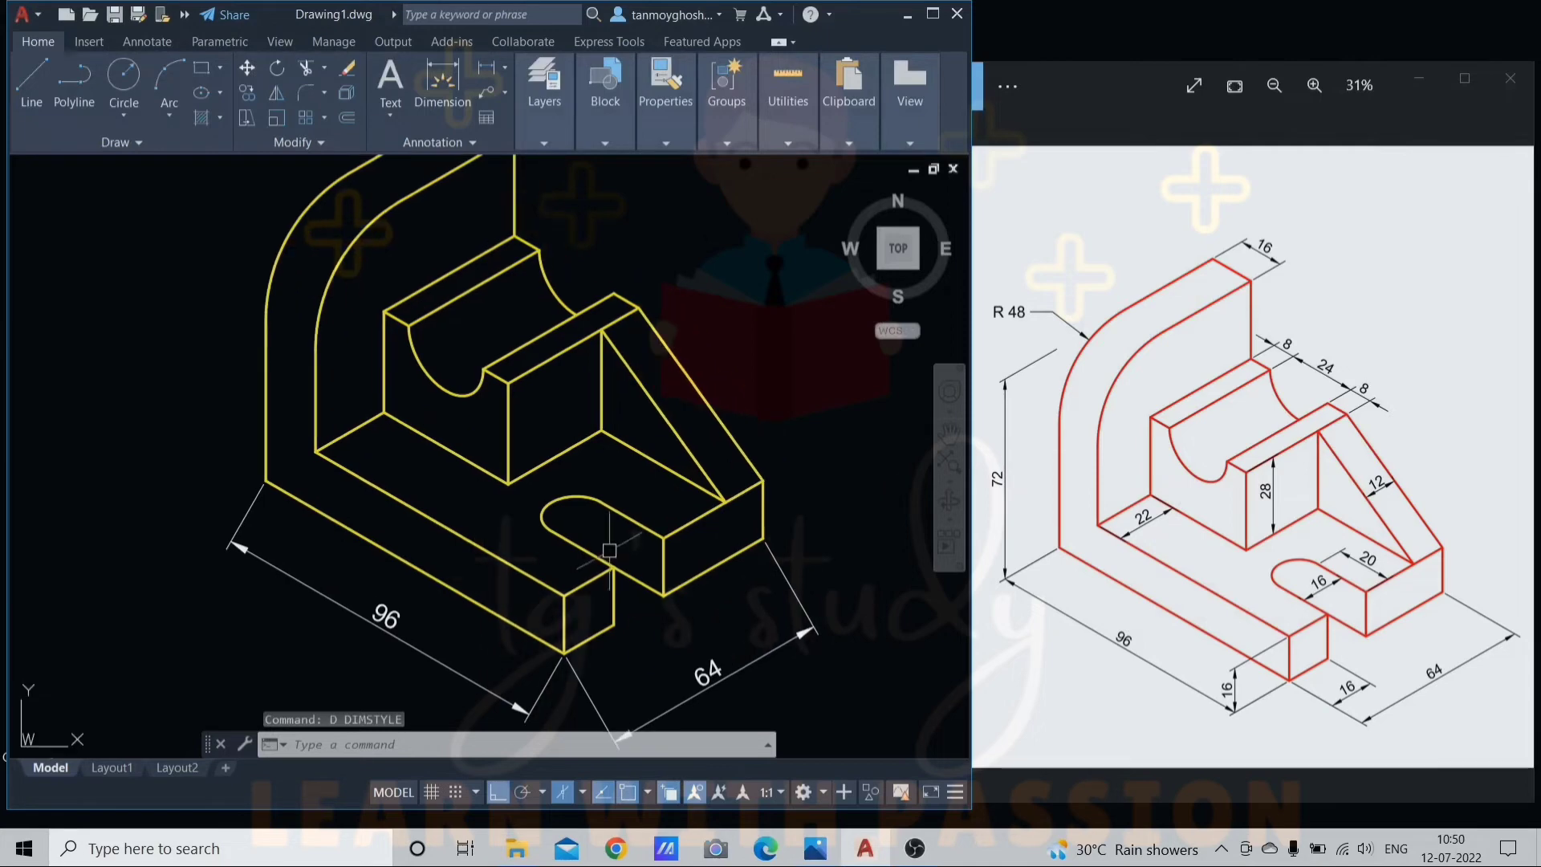
{"action": "key", "text": "Escape"}
{"action": "key", "text": "Escape"}
{"action": "key", "text": "Escape"}
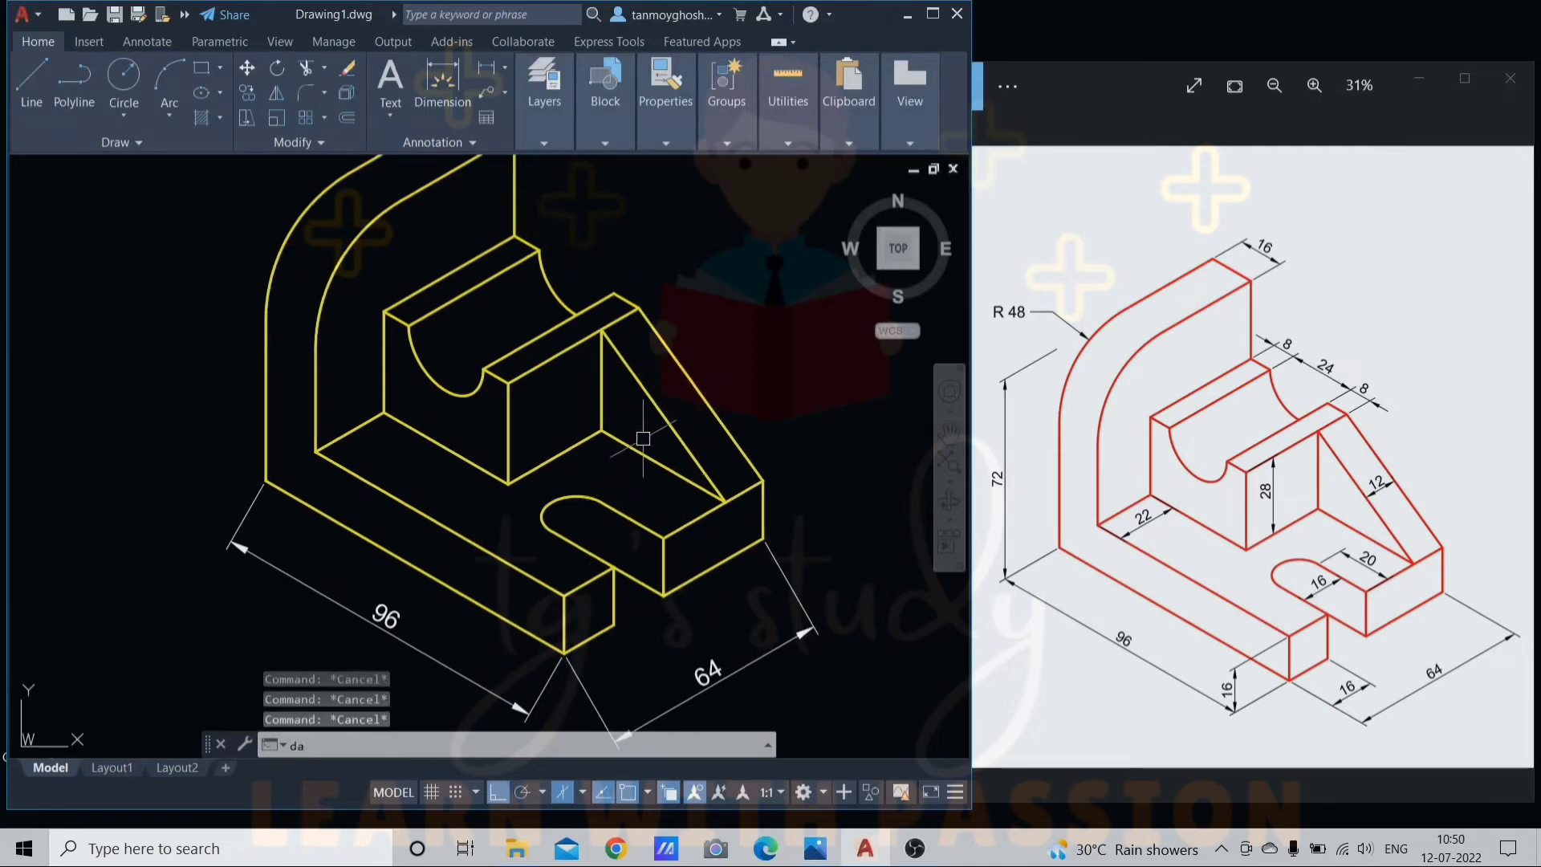
{"action": "type", "text": "dal"}
{"action": "key", "text": "Return"}
{"action": "scroll", "coordinate": [600, 639], "scroll_direction": "up", "scroll_amount": 2}
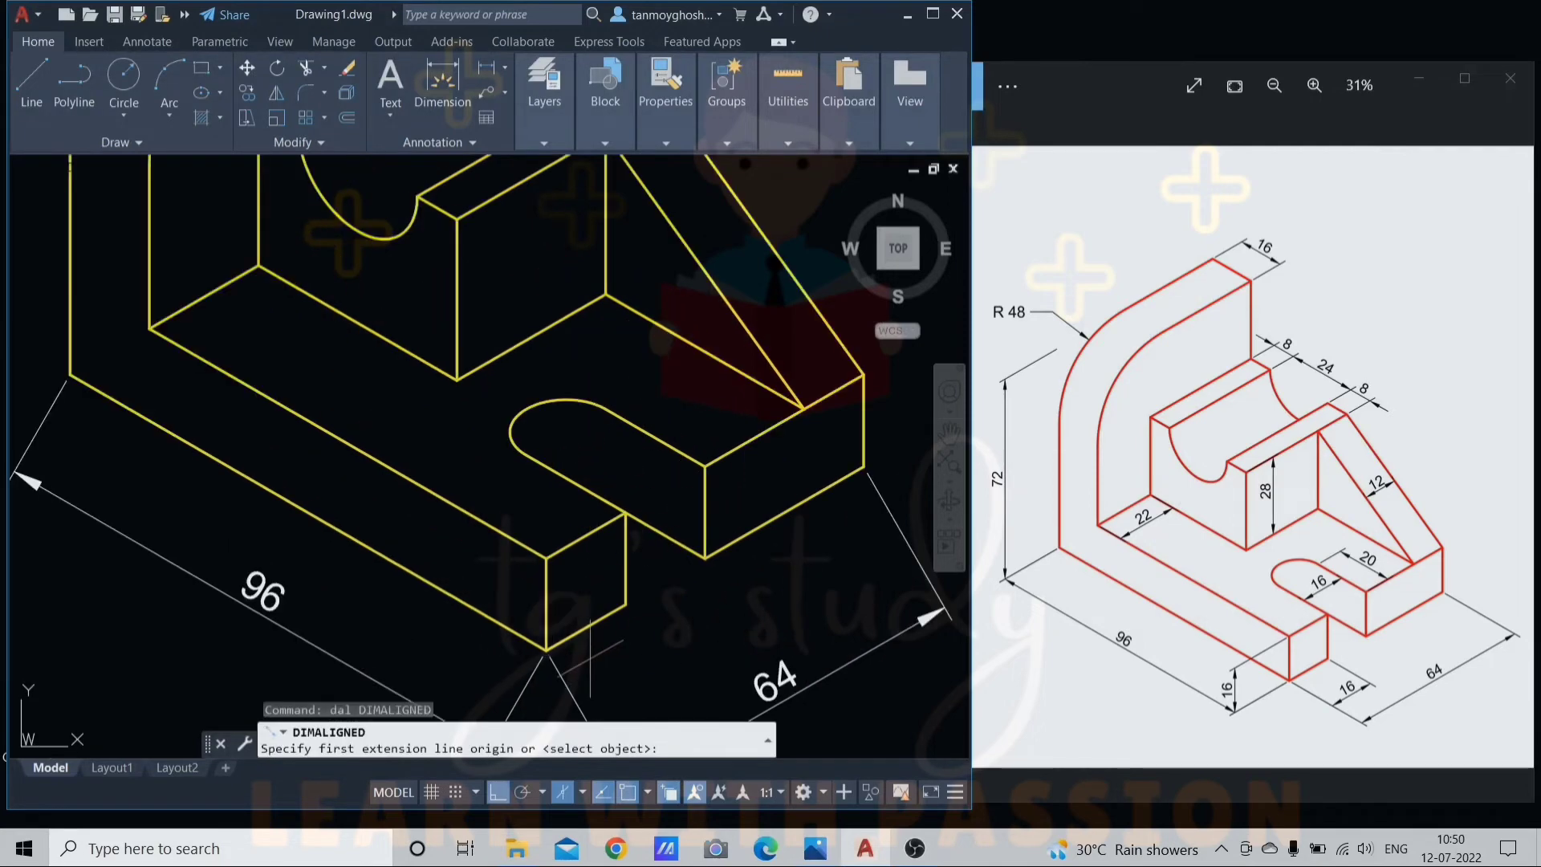
{"action": "left_click", "coordinate": [543, 542]}
{"action": "left_click", "coordinate": [622, 496]}
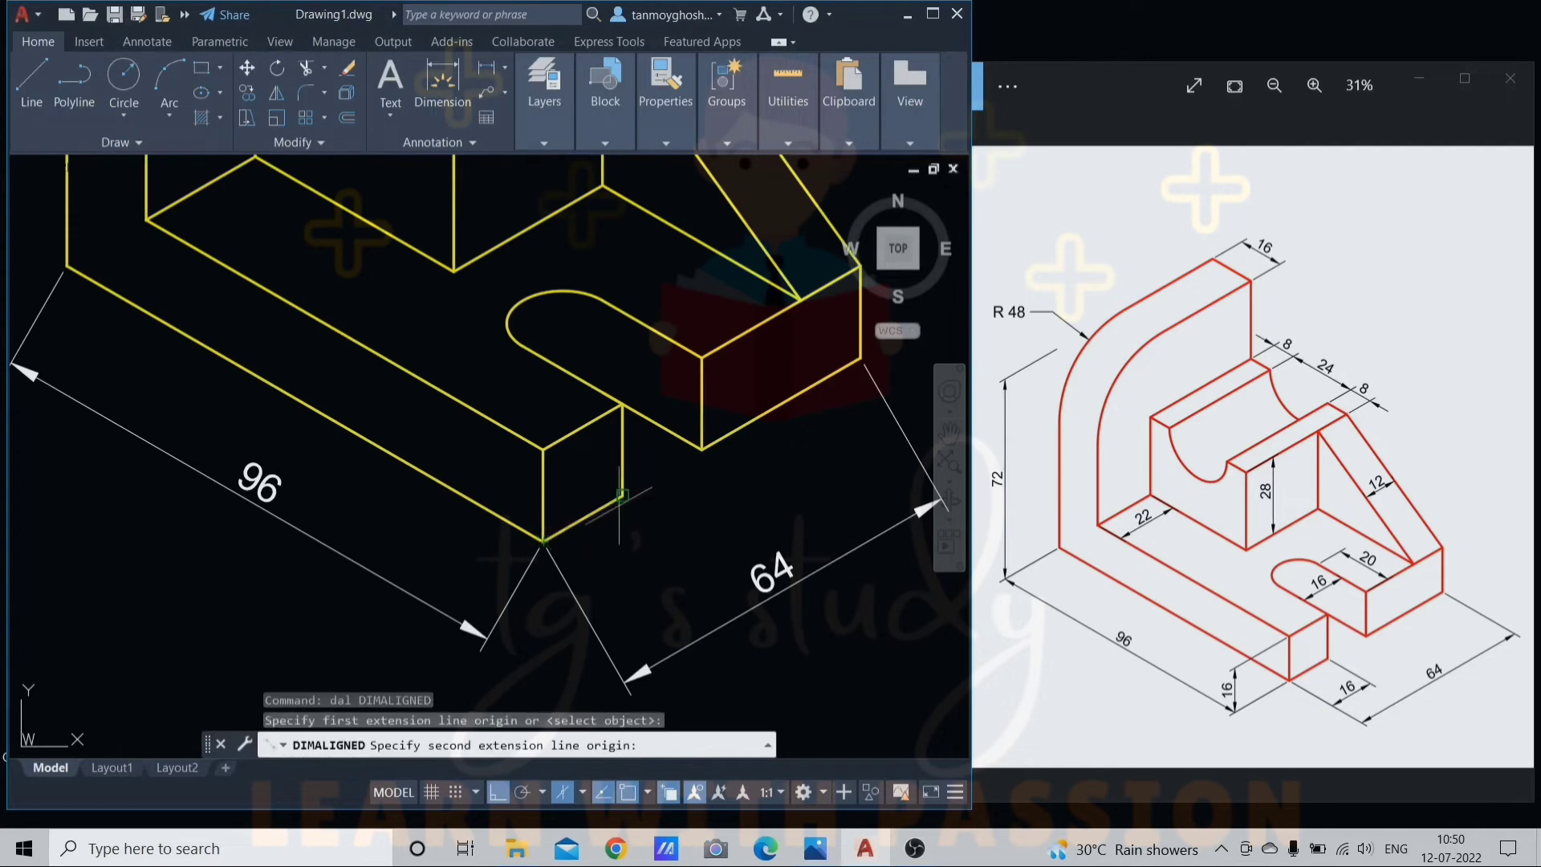
{"action": "left_click", "coordinate": [642, 588]}
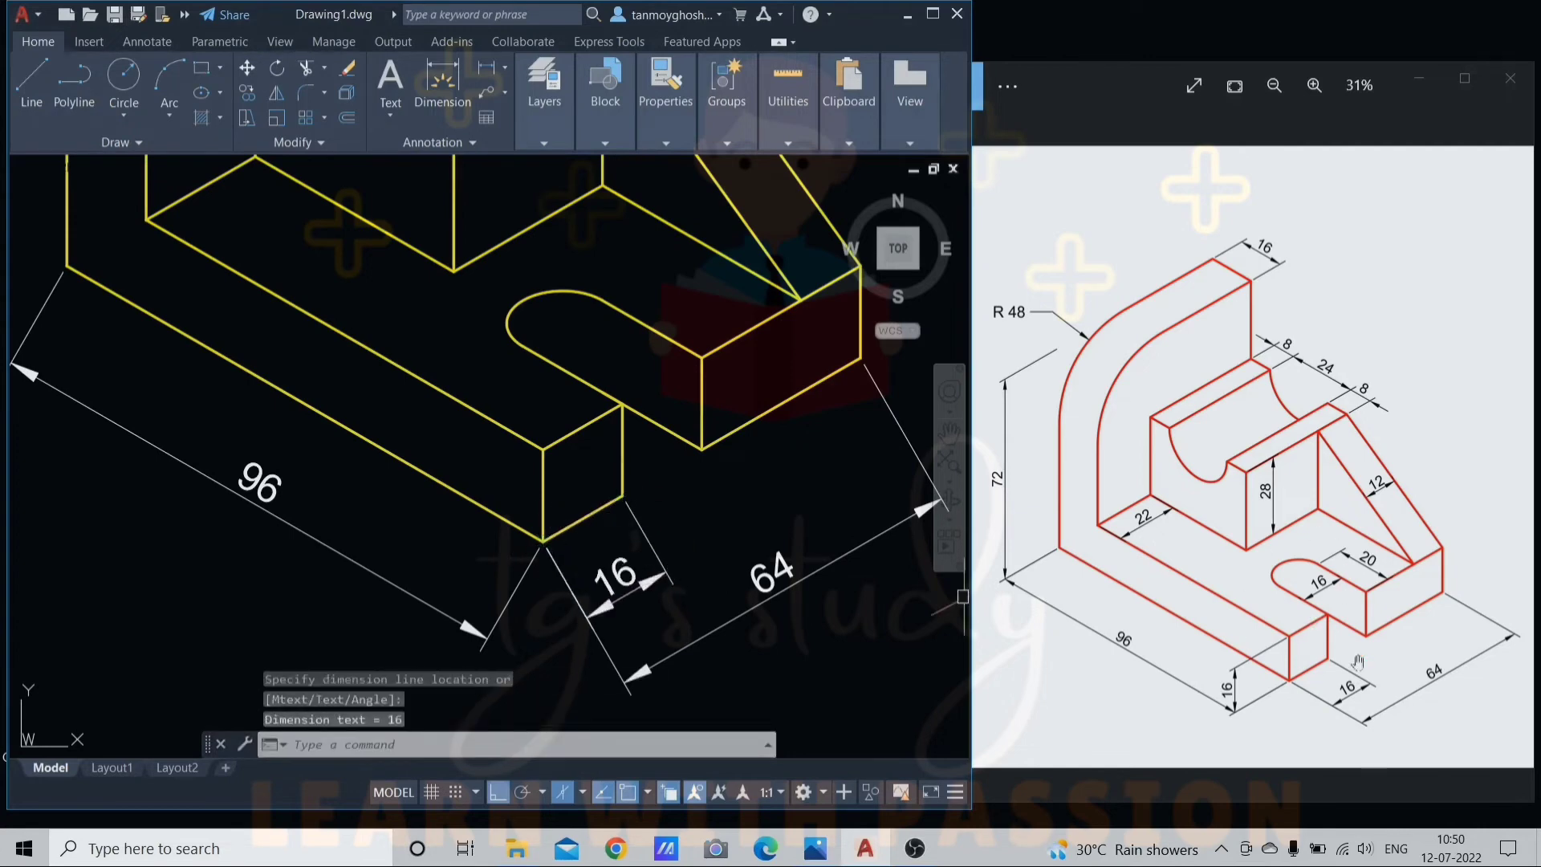
Add a vertical aligned dimension for the base's thickness at its front corner, placed over the long front face.
{"action": "scroll", "coordinate": [545, 495], "scroll_direction": "up", "scroll_amount": 4}
{"action": "key", "text": "Return"}
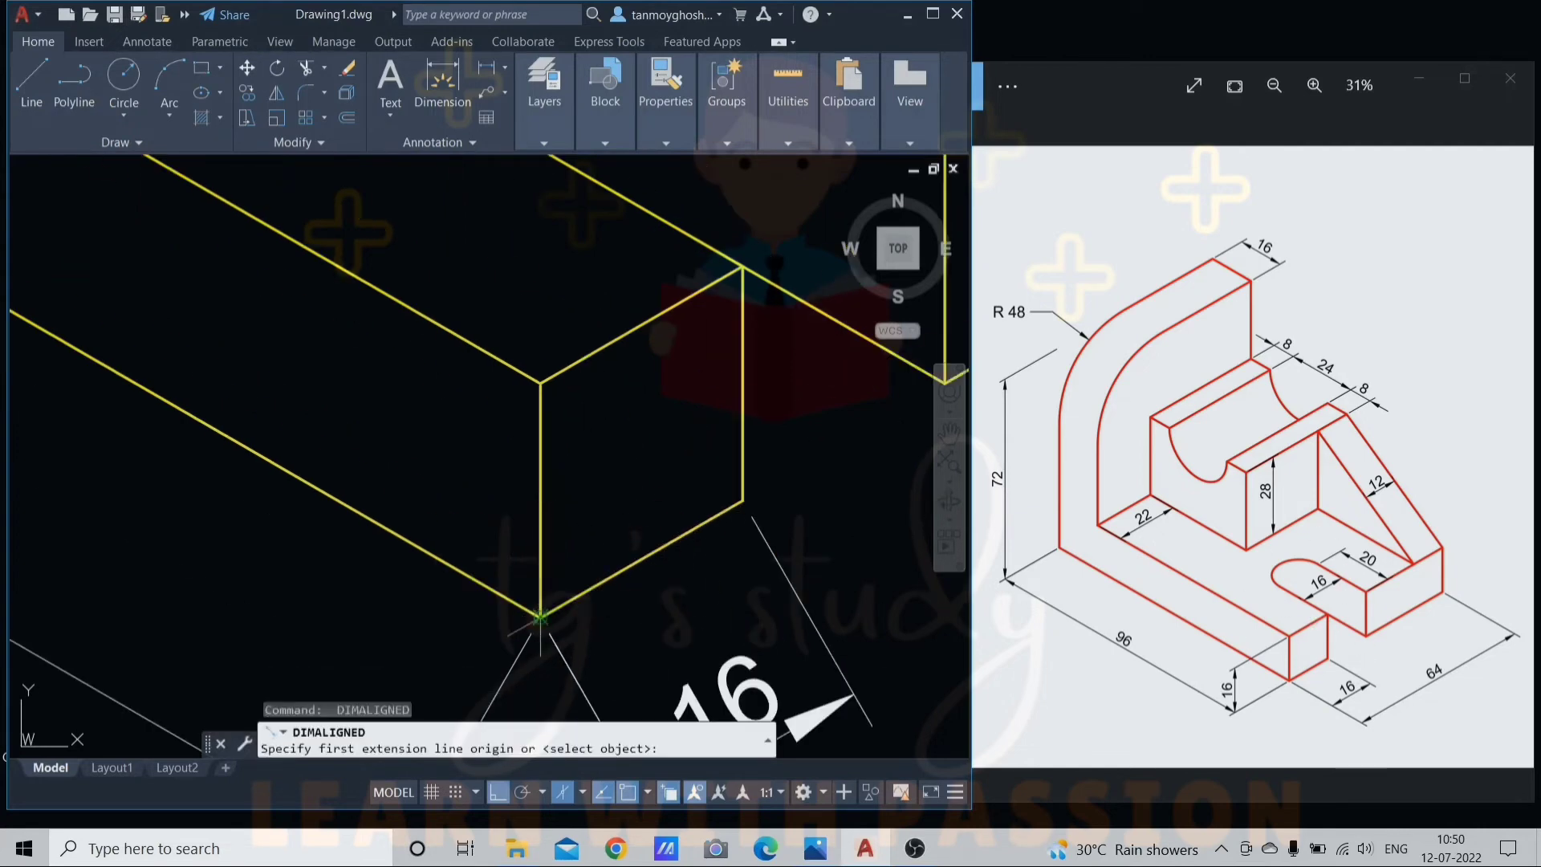
{"action": "left_click", "coordinate": [540, 618]}
{"action": "left_click", "coordinate": [540, 384]}
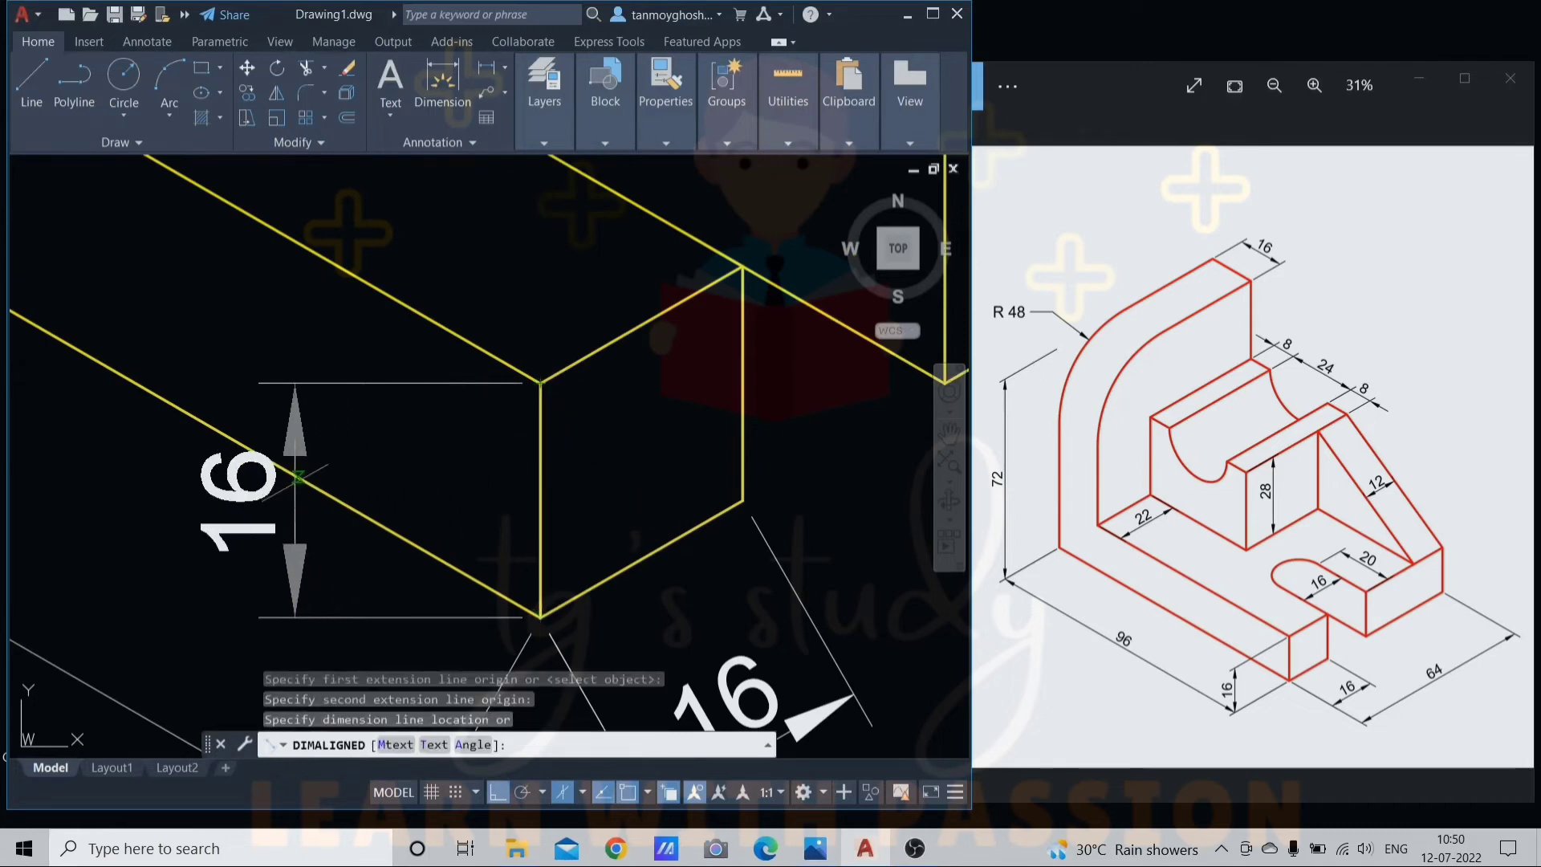
{"action": "left_click", "coordinate": [301, 449]}
{"action": "scroll", "coordinate": [580, 433], "scroll_direction": "down", "scroll_amount": 4}
{"action": "scroll", "coordinate": [580, 434], "scroll_direction": "down", "scroll_amount": 3}
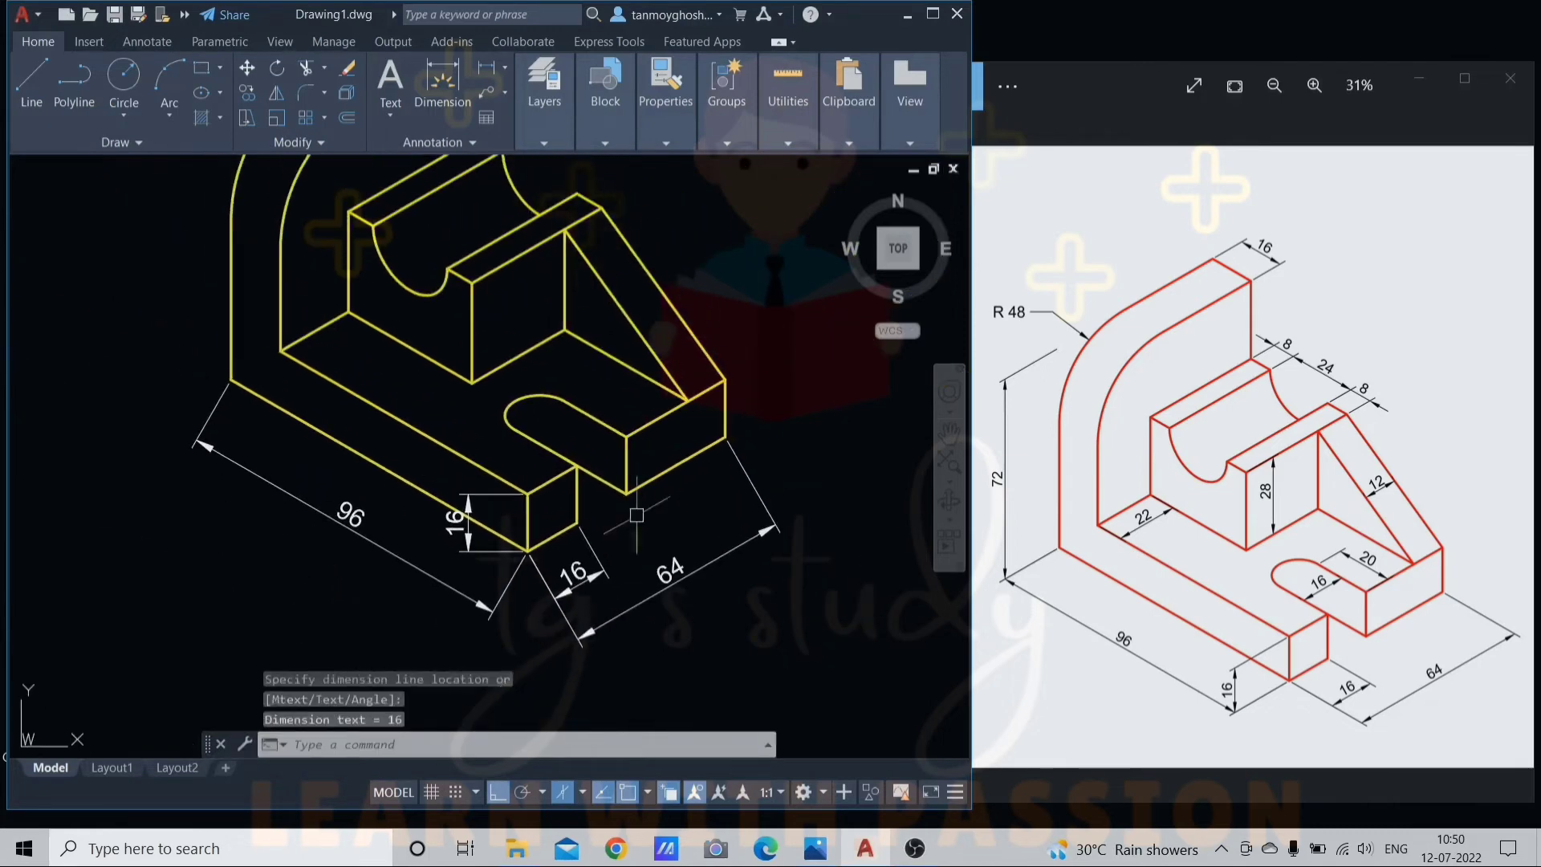
Add an aligned dimension along the slot's far straight edge, offset behind the slot on the base's top face.
{"action": "scroll", "coordinate": [585, 414], "scroll_direction": "up", "scroll_amount": 4}
{"action": "key", "text": "Return"}
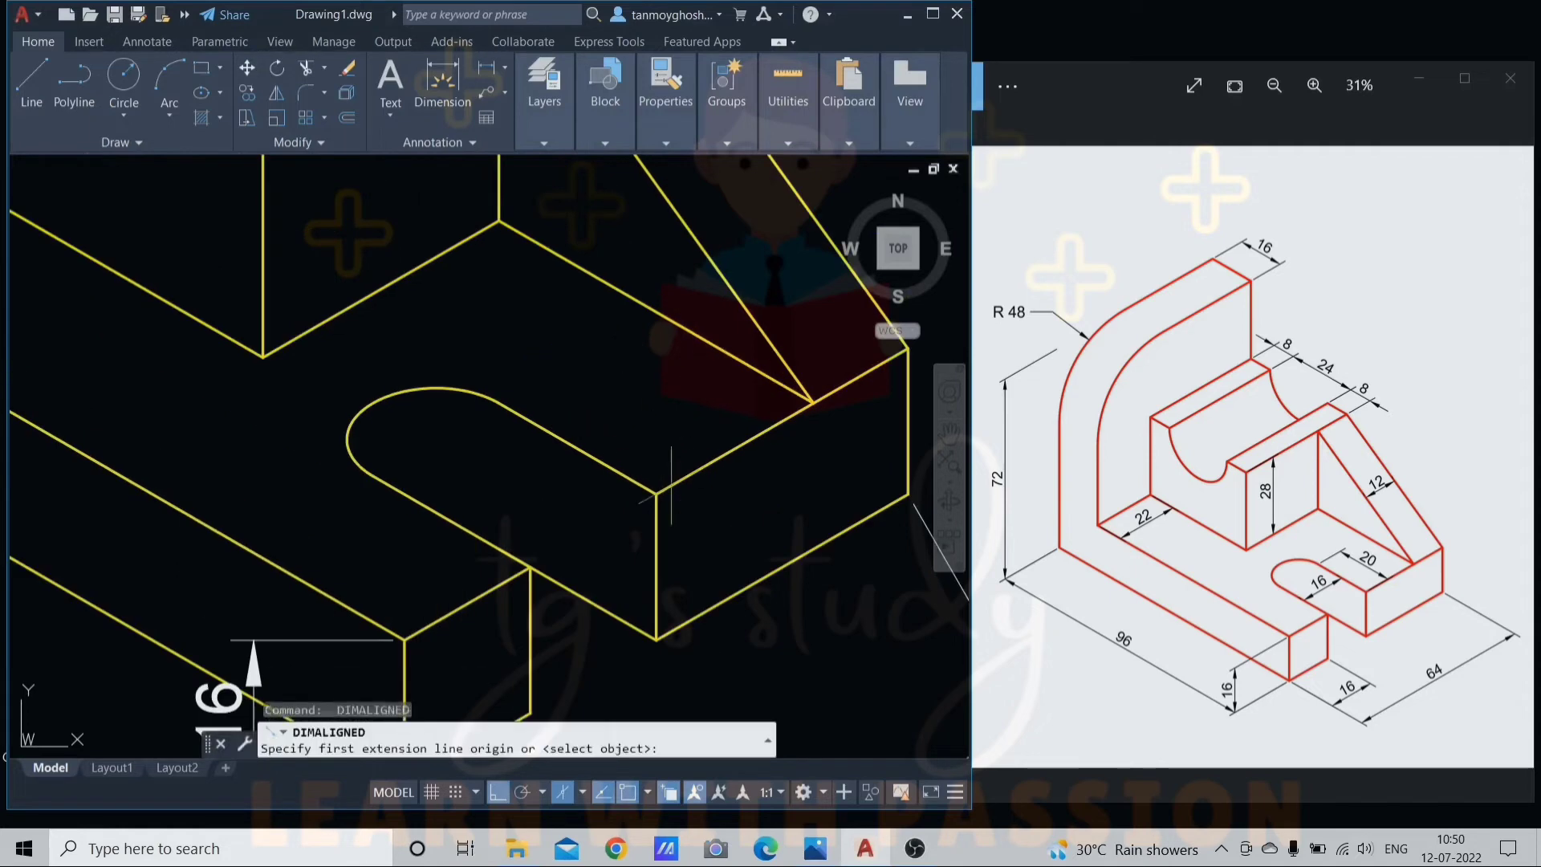
{"action": "left_click", "coordinate": [657, 493]}
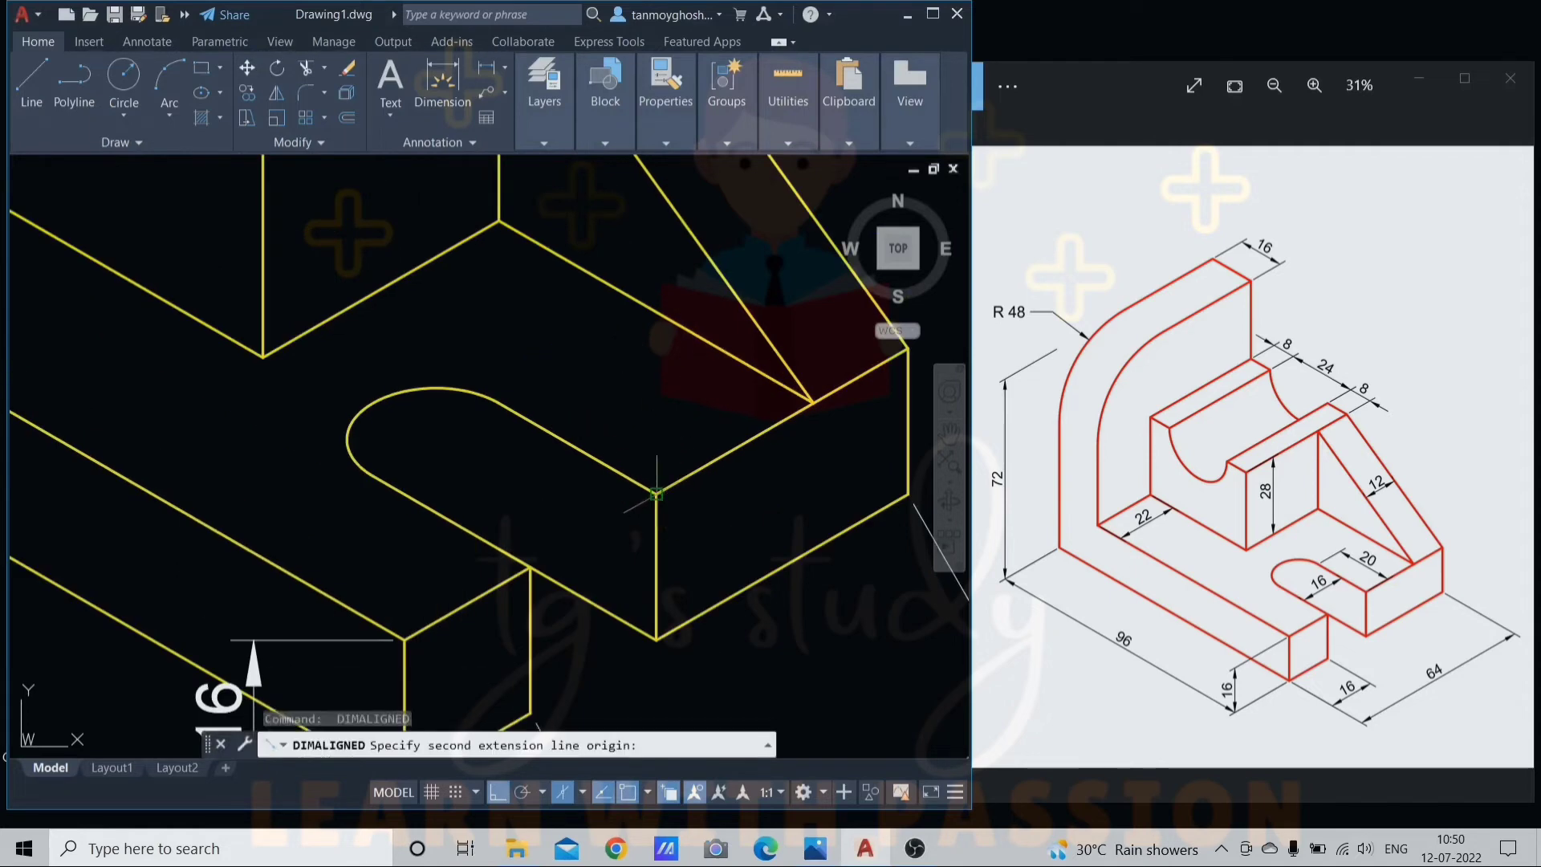
{"action": "left_click", "coordinate": [499, 403]}
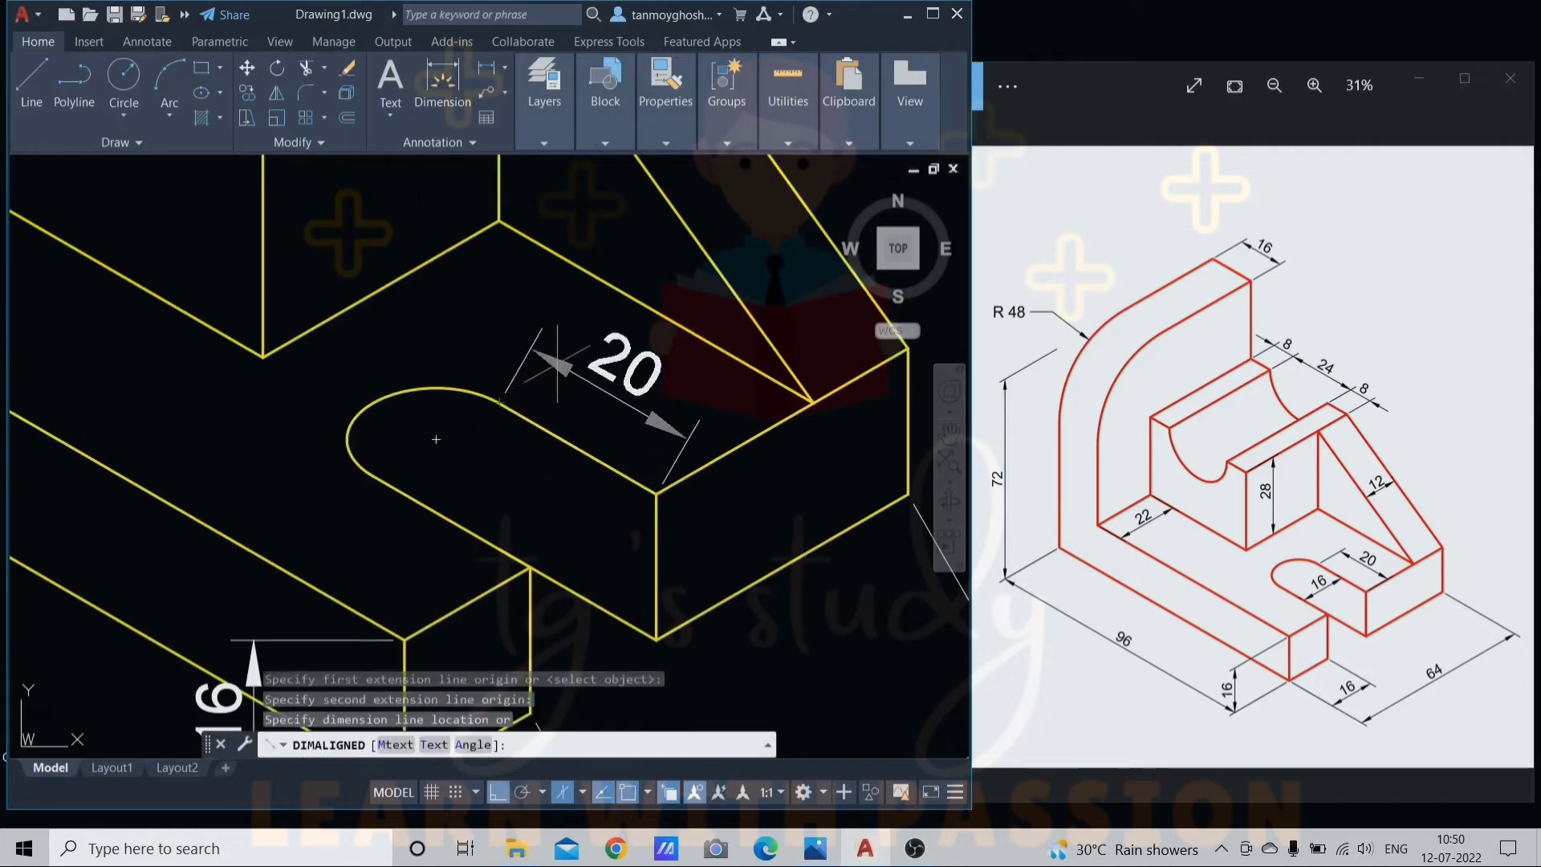
{"action": "left_click", "coordinate": [569, 359]}
{"action": "scroll", "coordinate": [569, 359], "scroll_direction": "down", "scroll_amount": 4}
{"action": "scroll", "coordinate": [708, 404], "scroll_direction": "down", "scroll_amount": 3}
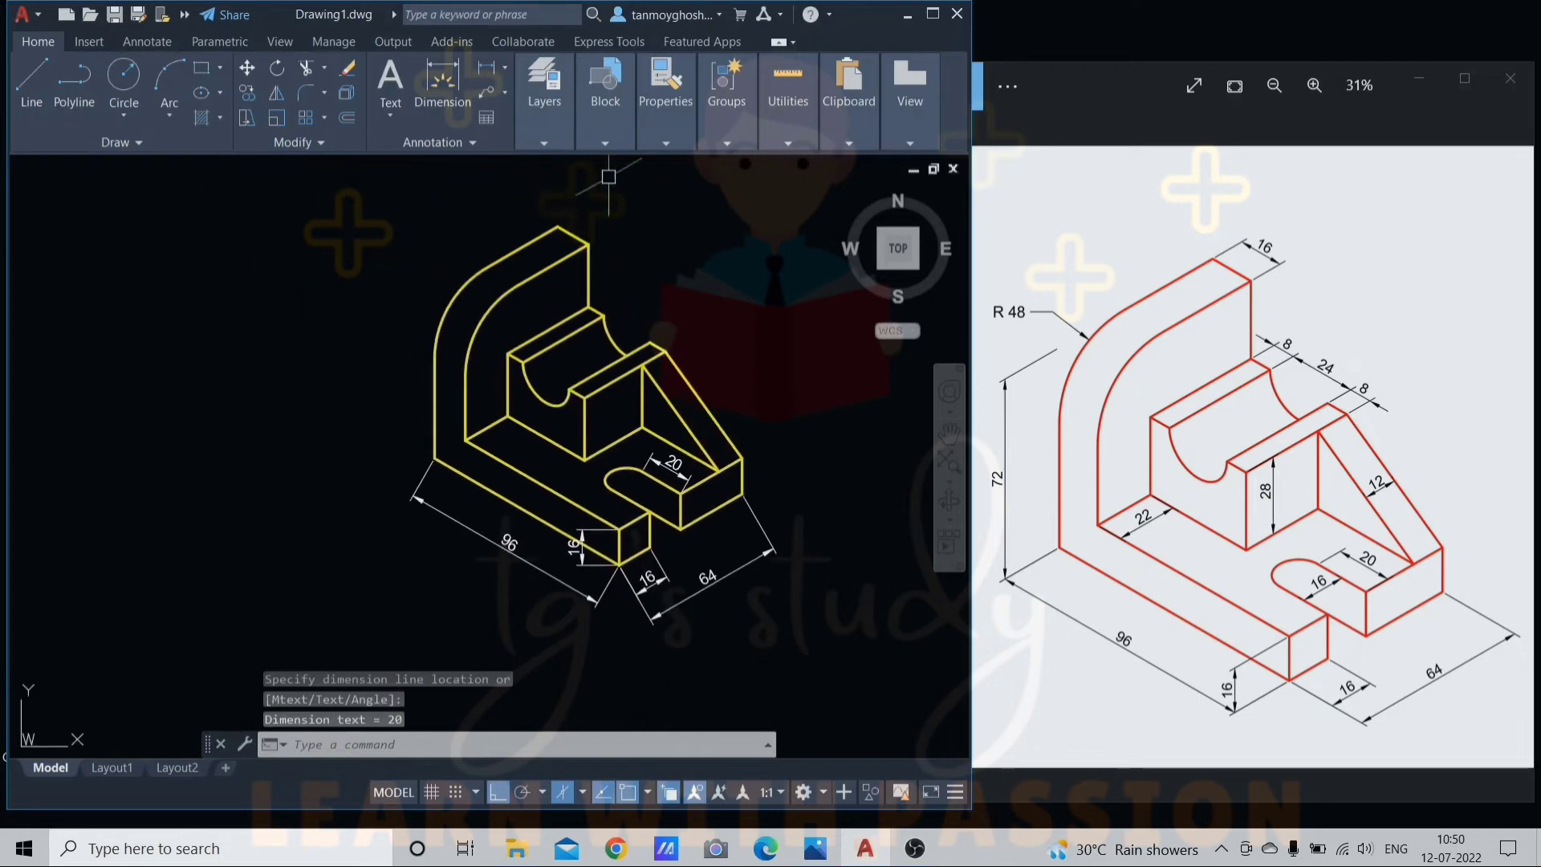
Add an aligned dimension across the cradle block's narrow top ledge beside the upright plate, from the plate corner to the arc's start.
{"action": "scroll", "coordinate": [631, 305], "scroll_direction": "up", "scroll_amount": 6}
{"action": "scroll", "coordinate": [632, 305], "scroll_direction": "up", "scroll_amount": 3}
{"action": "key", "text": "Return"}
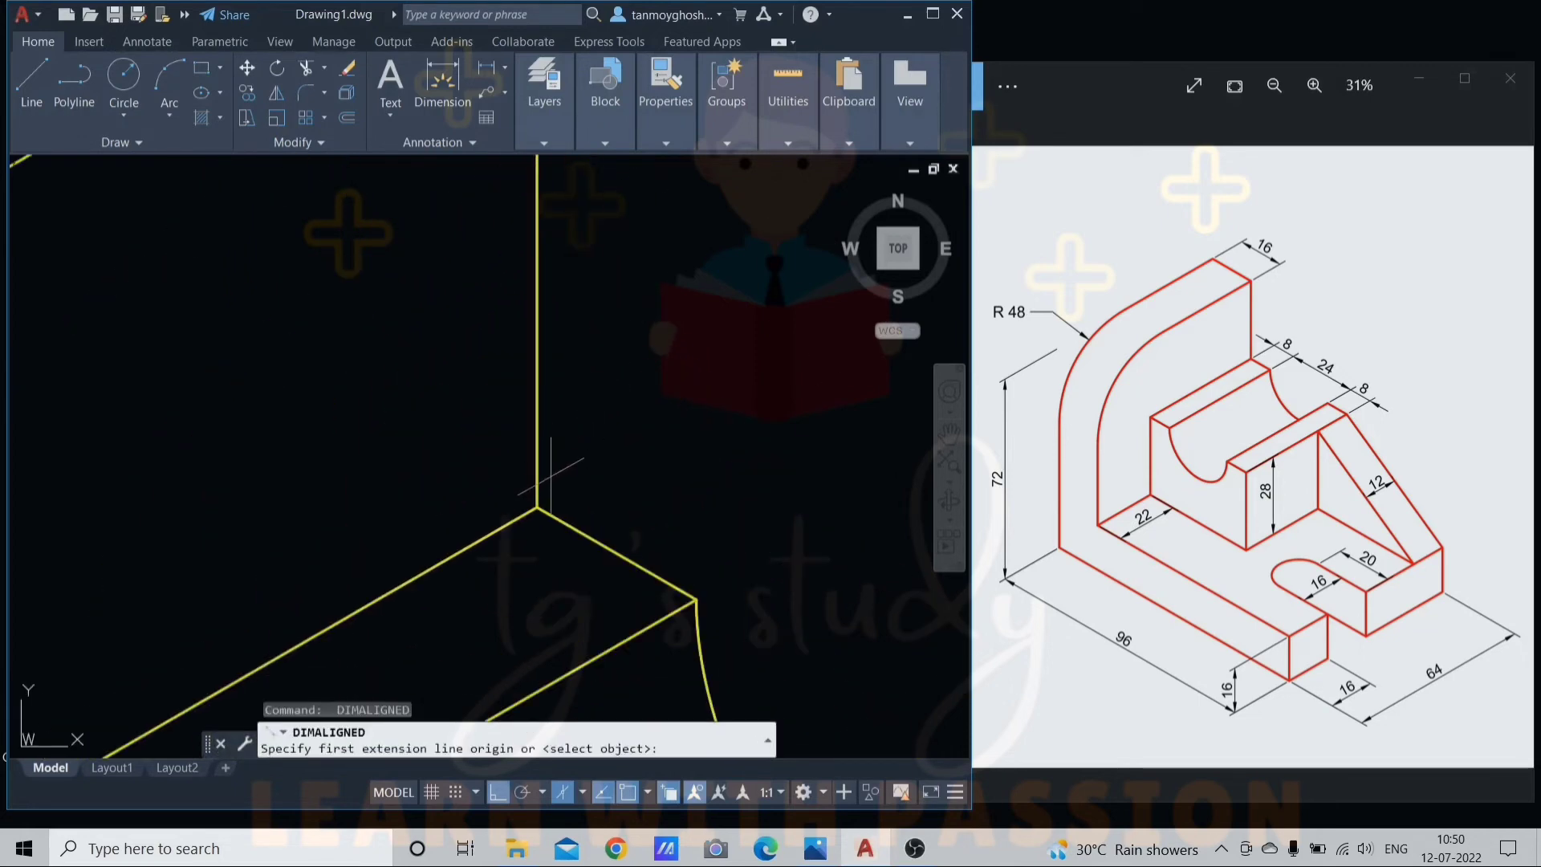
{"action": "left_click", "coordinate": [537, 506]}
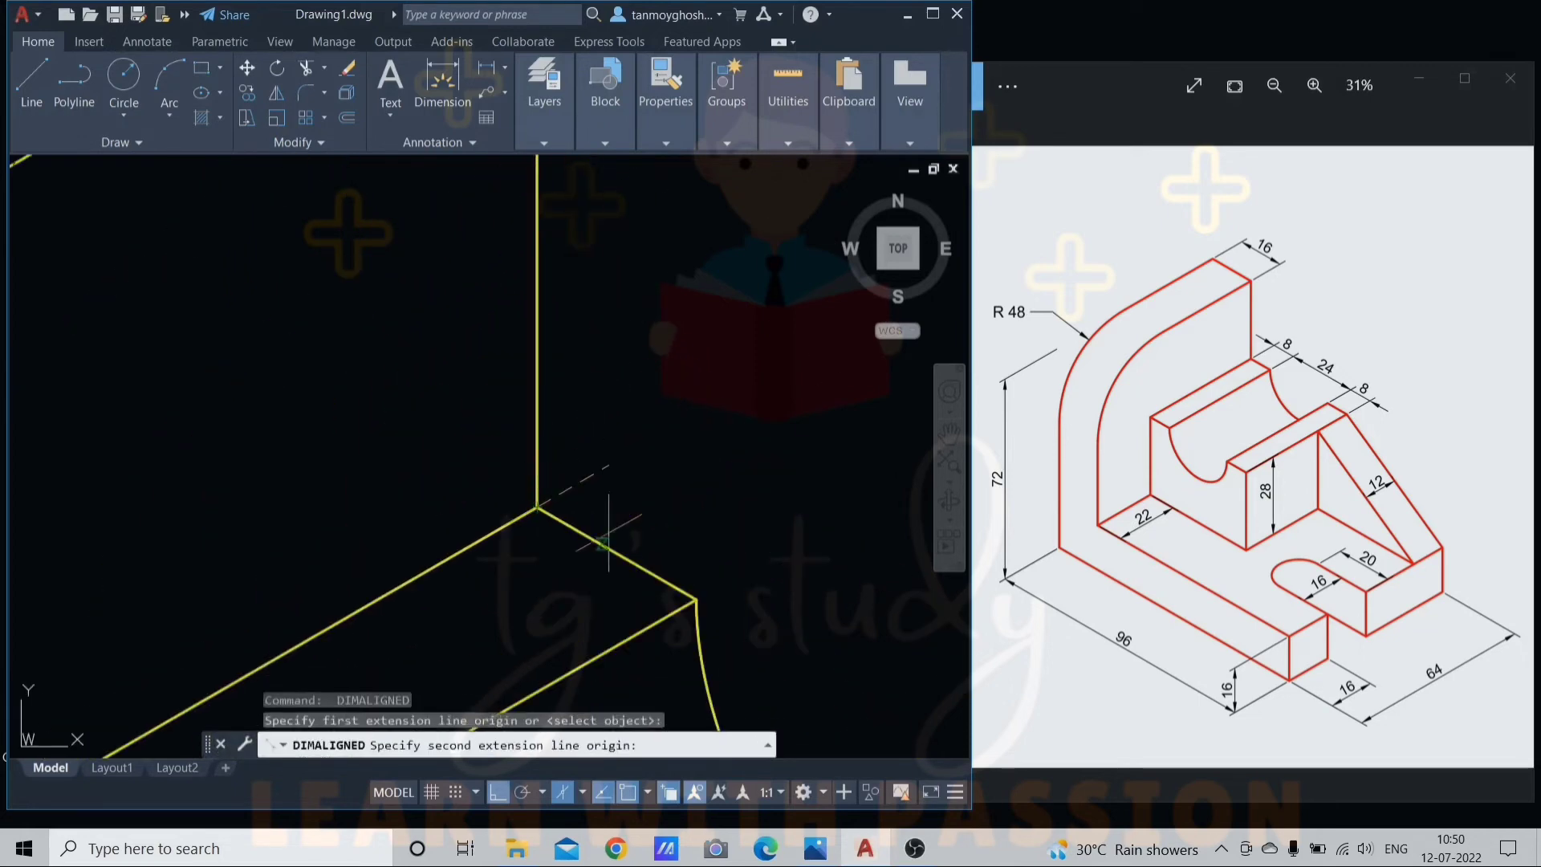
{"action": "left_click", "coordinate": [695, 599]}
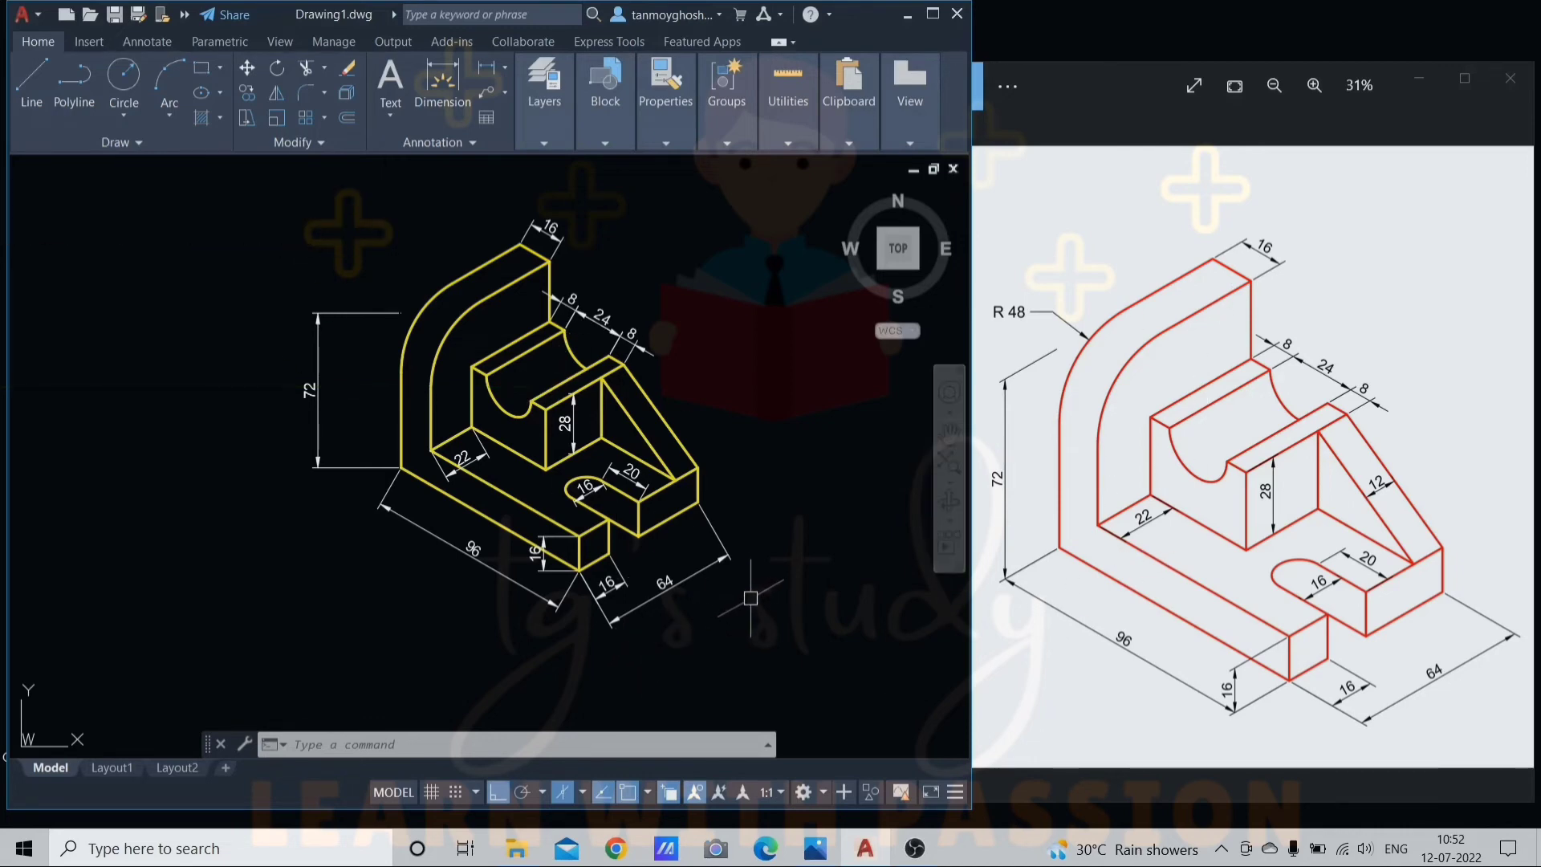
{"action": "left_click", "coordinate": [511, 579]}
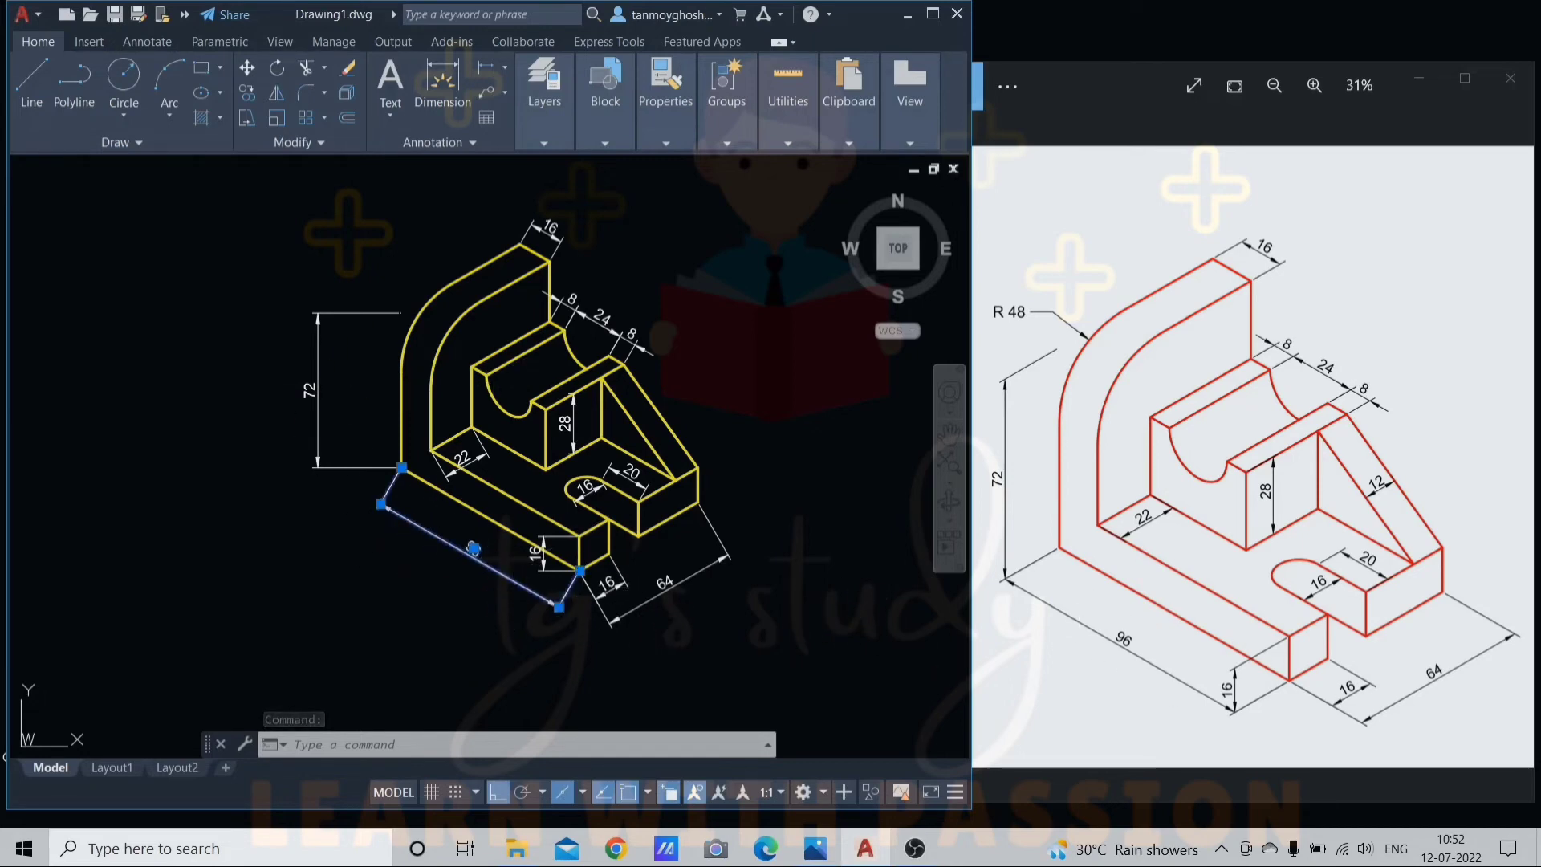
{"action": "key", "text": "Escape"}
{"action": "key", "text": "Escape"}
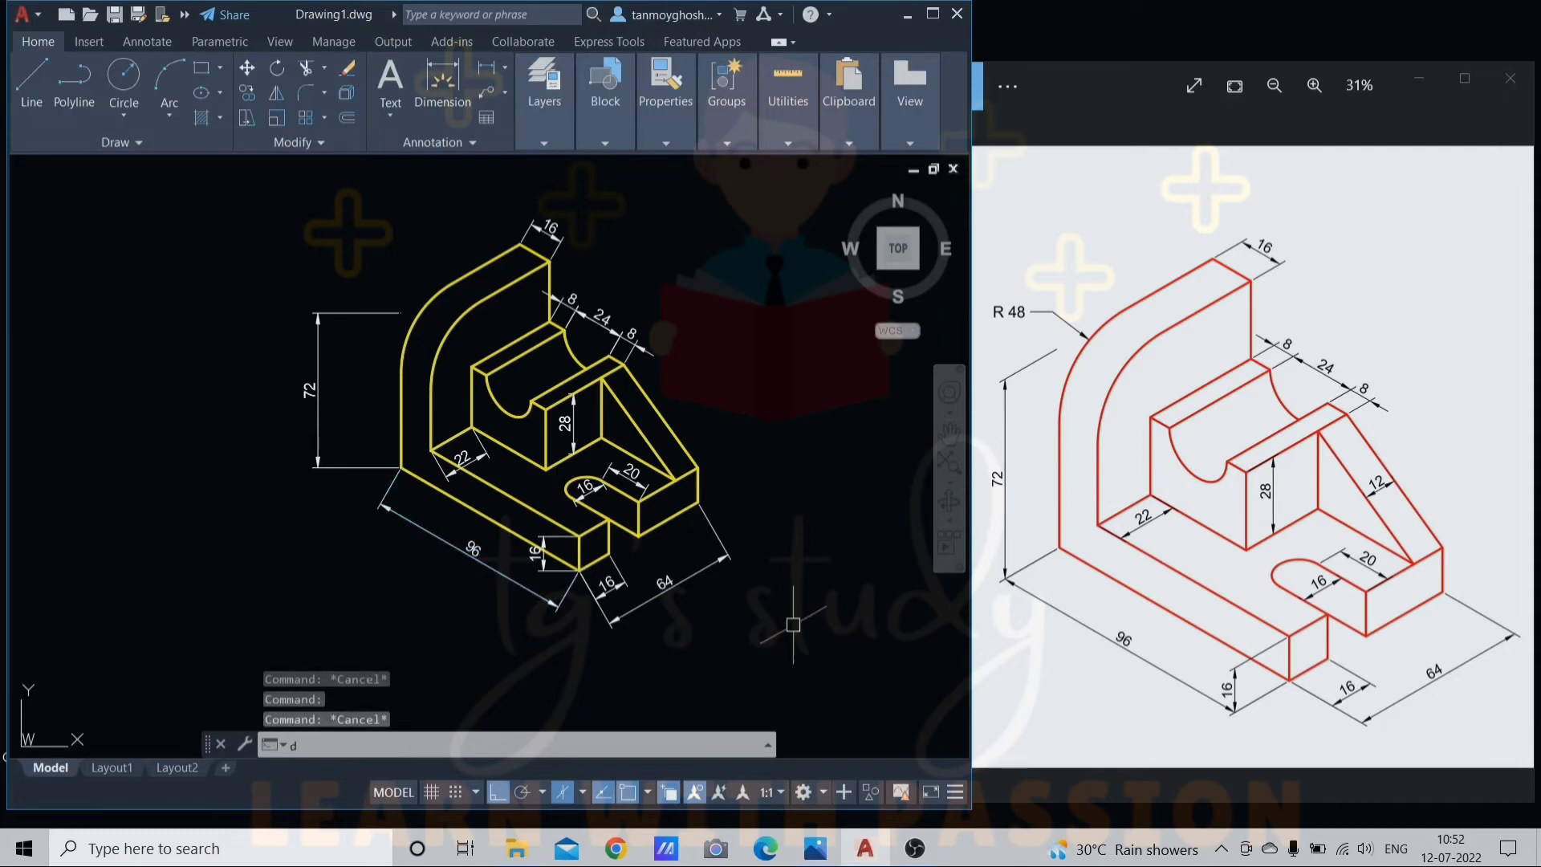
Oblique the 96 dimension along the base's long front edge by 30 degrees with DIMEDIT.
{"action": "type", "text": "DImEdi"}
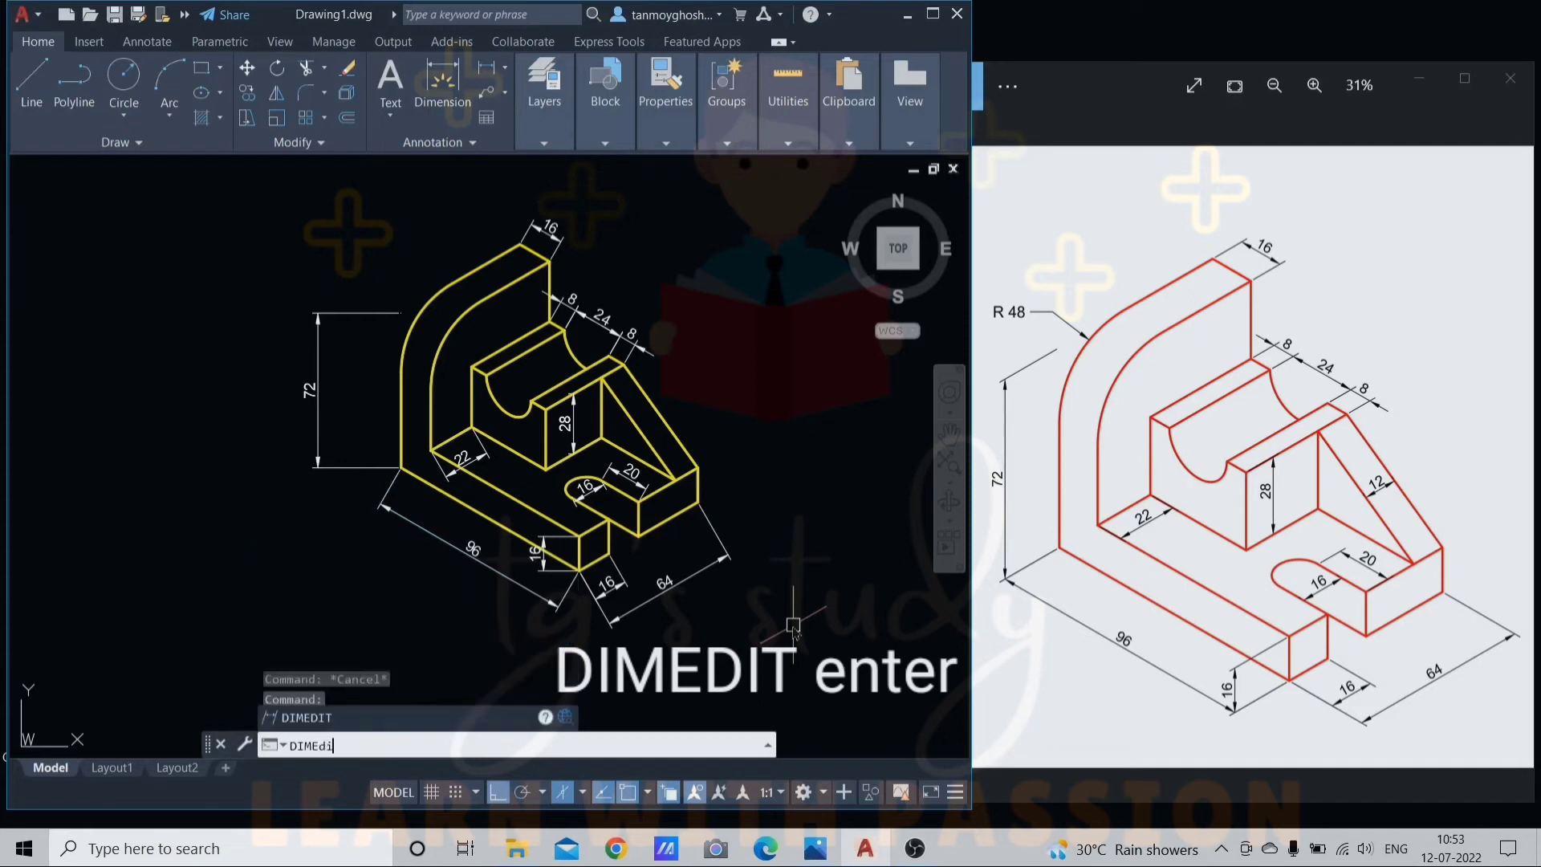
{"action": "key", "text": "Return"}
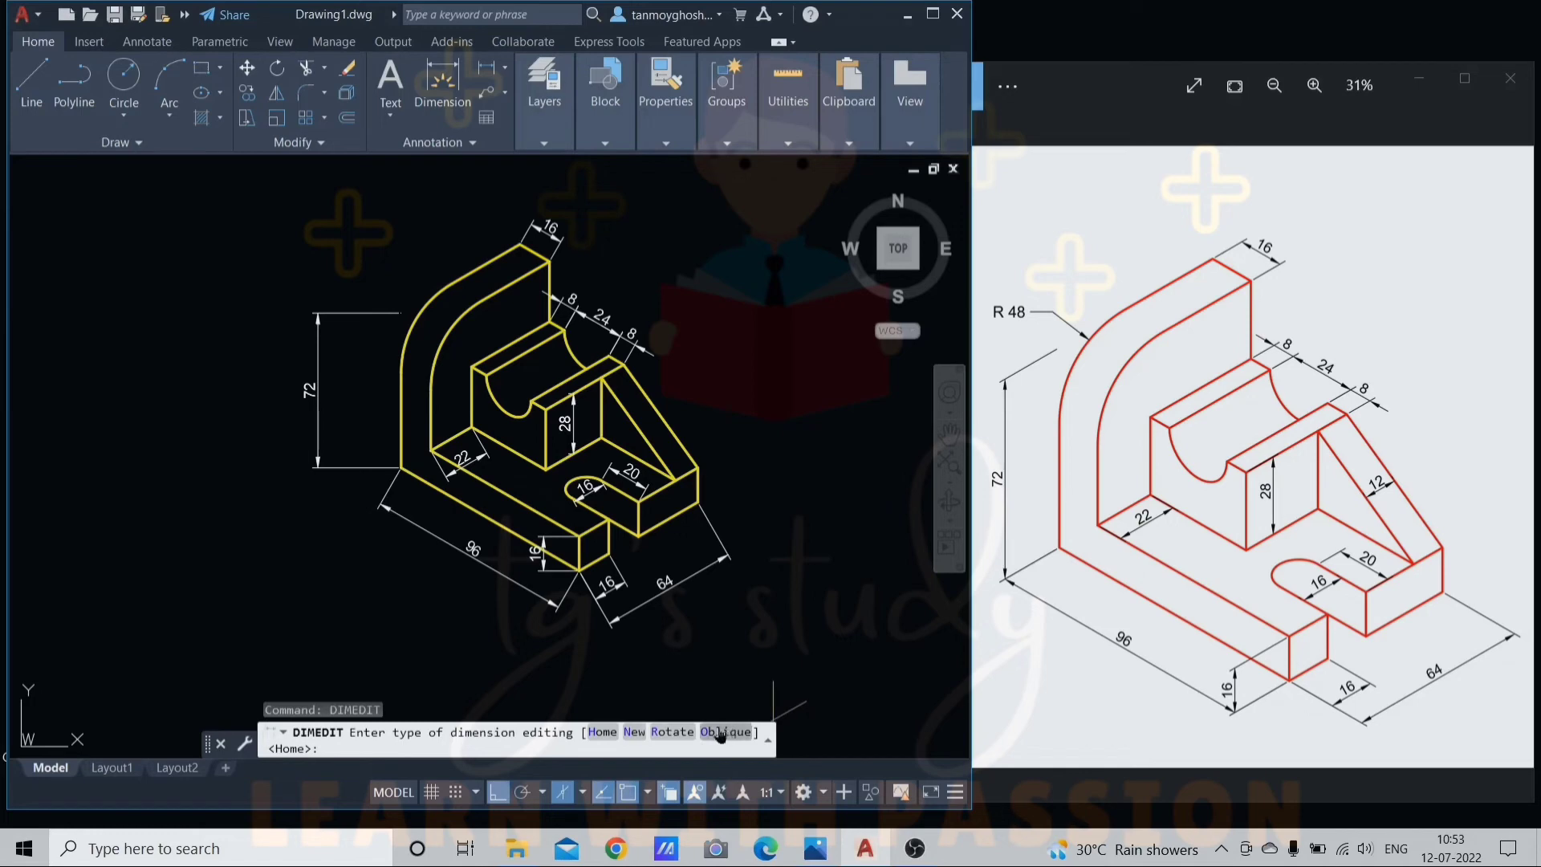
{"action": "key", "text": "Return"}
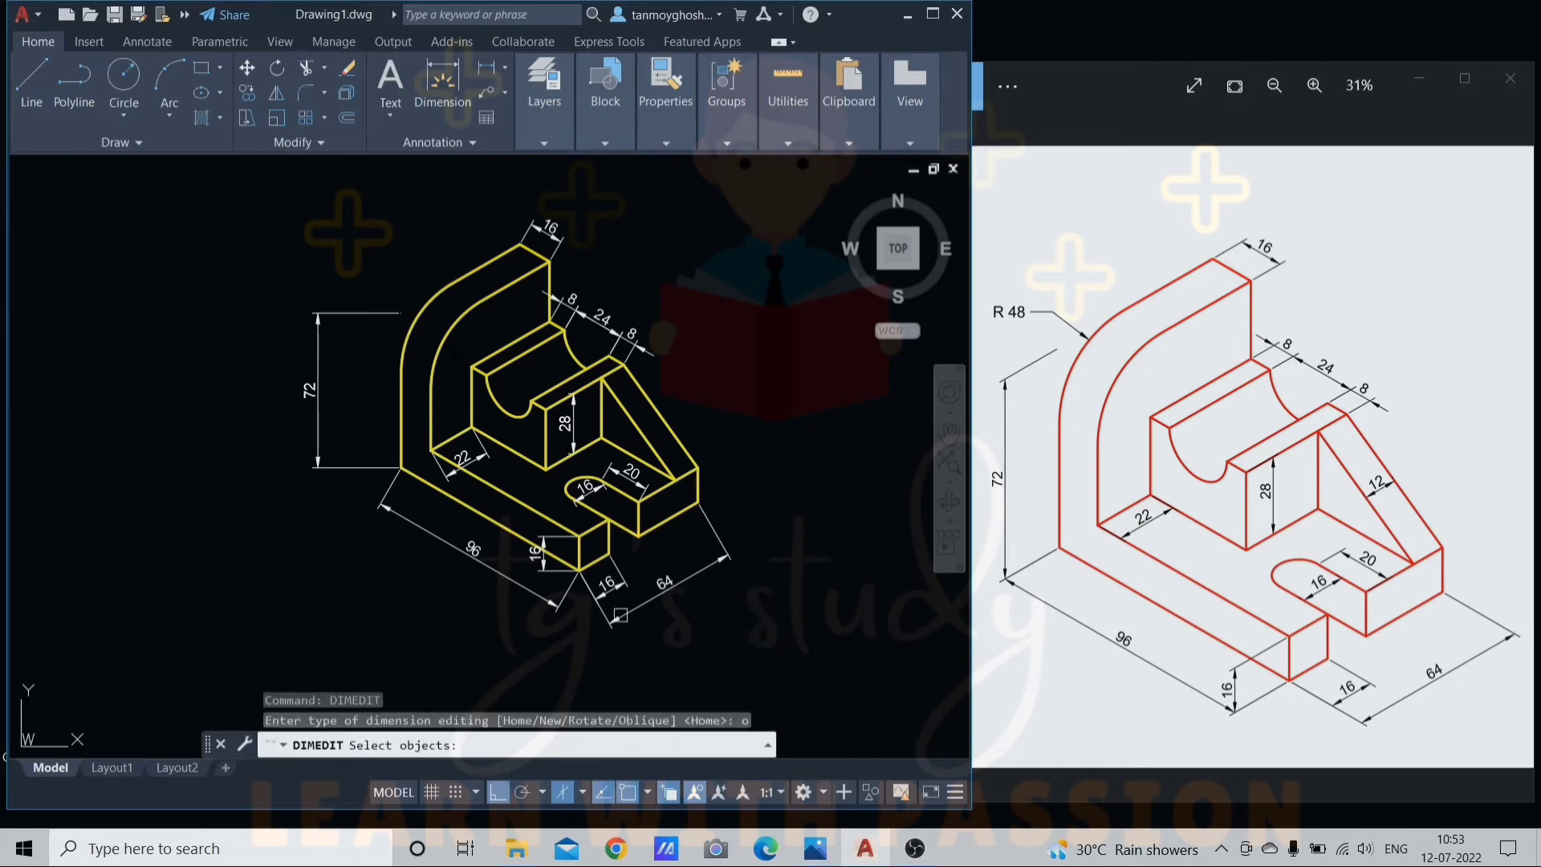
{"action": "left_click", "coordinate": [473, 558]}
{"action": "key", "text": "Return"}
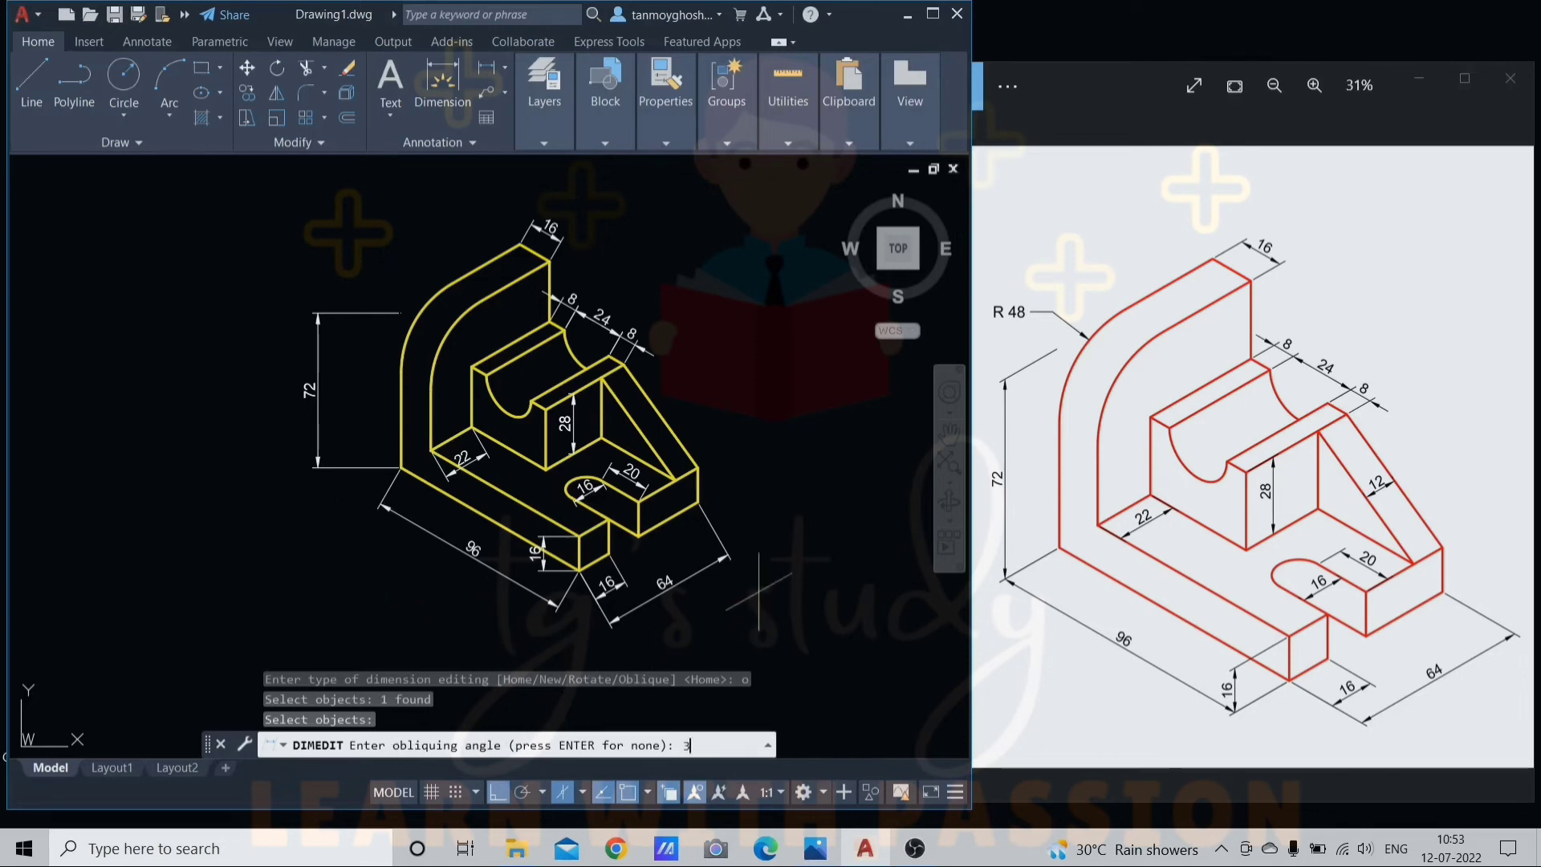
{"action": "key", "text": "Return"}
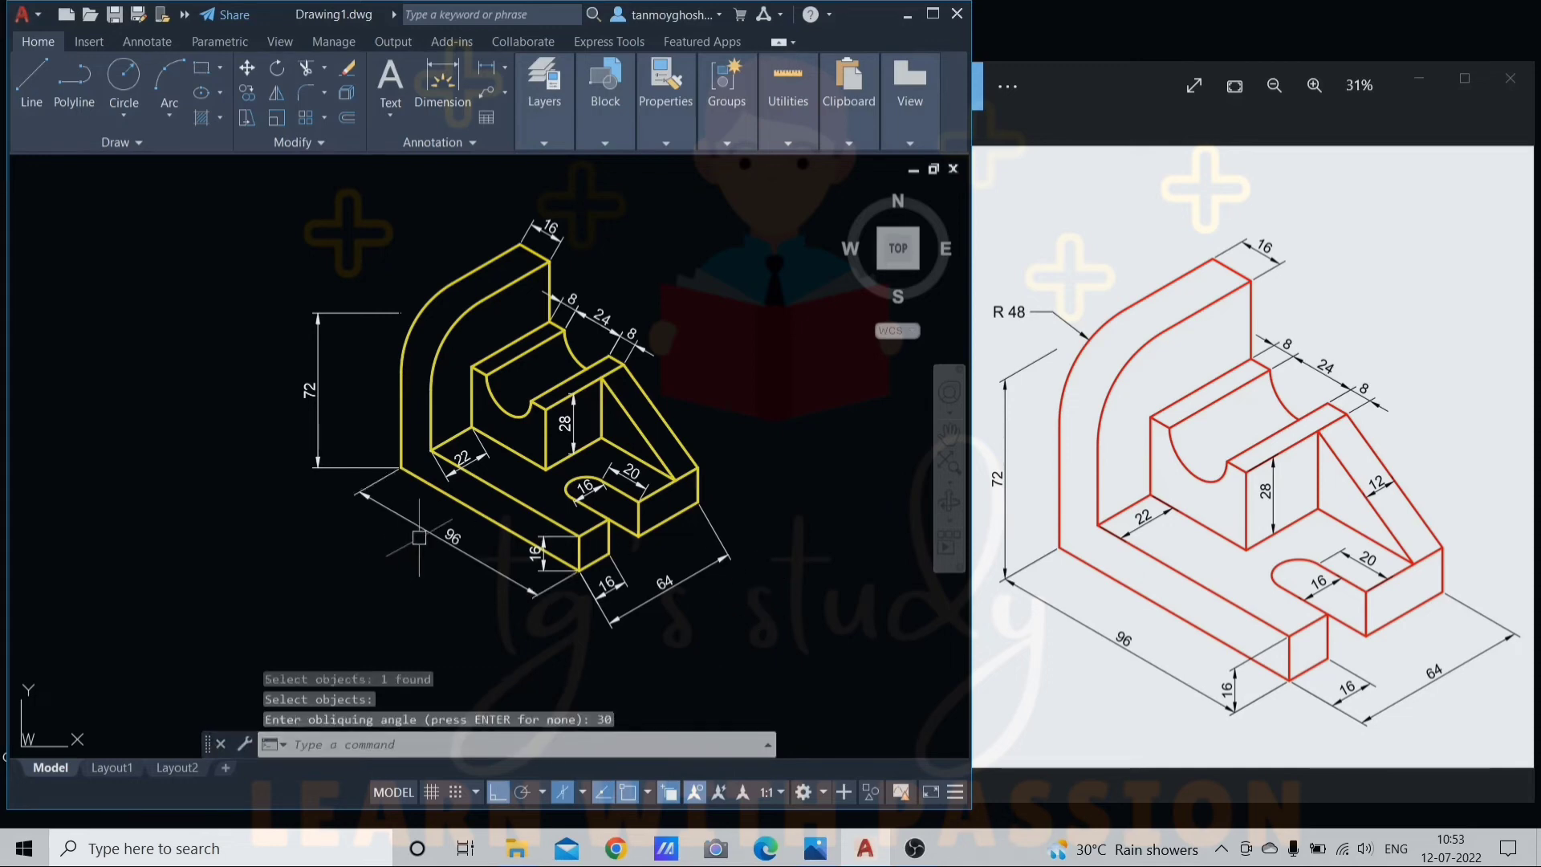
{"action": "scroll", "coordinate": [420, 534], "scroll_direction": "up", "scroll_amount": 2}
{"action": "scroll", "coordinate": [490, 537], "scroll_direction": "down", "scroll_amount": 3}
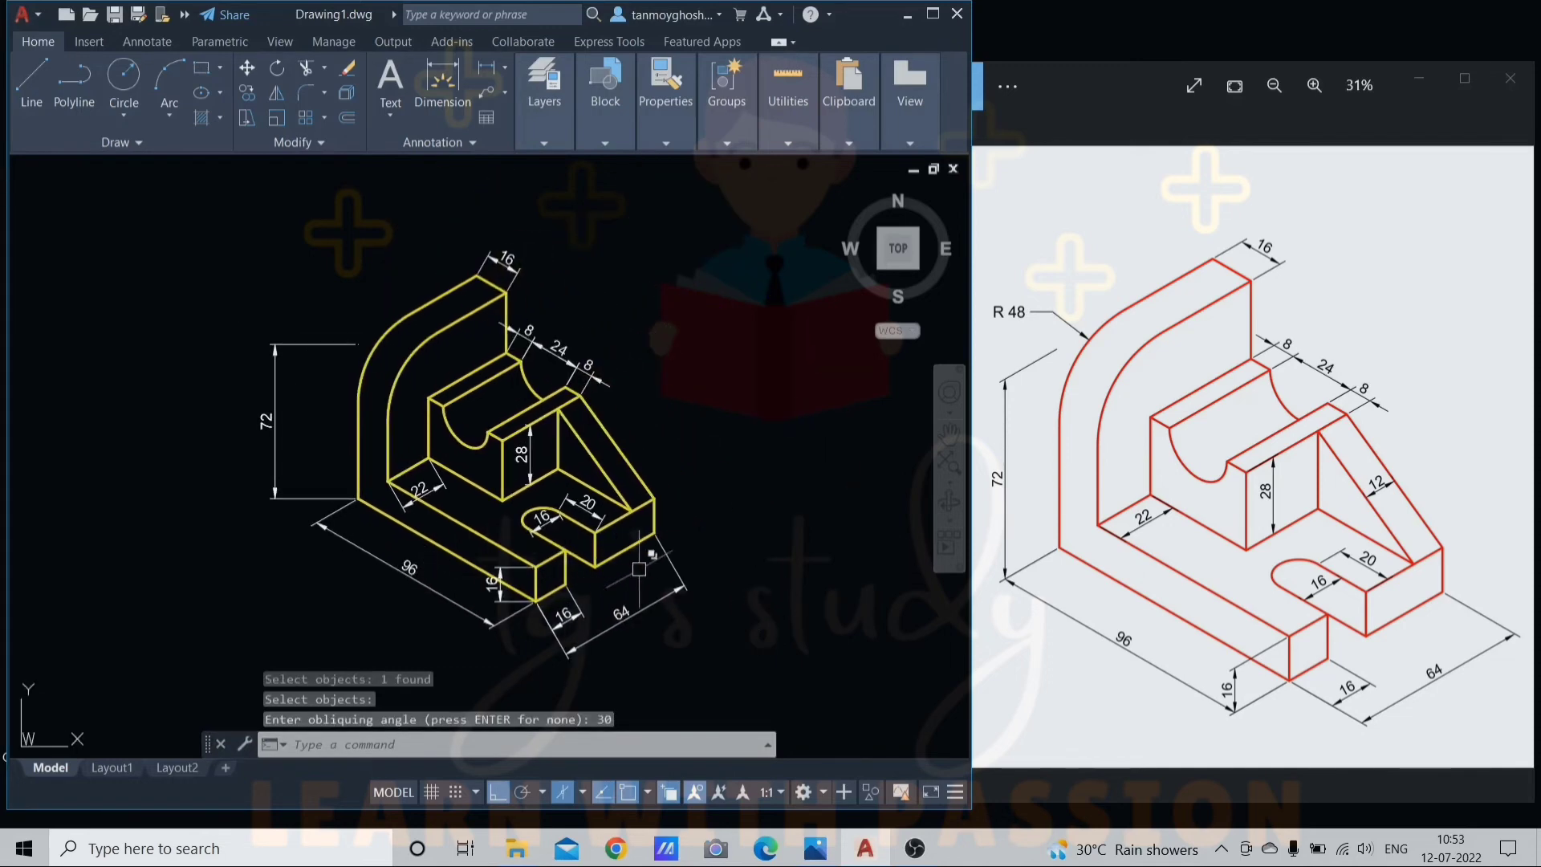
Oblique the 64 dimension across the base's slotted end by -30 degrees with DIMEDIT.
{"action": "key", "text": "Return"}
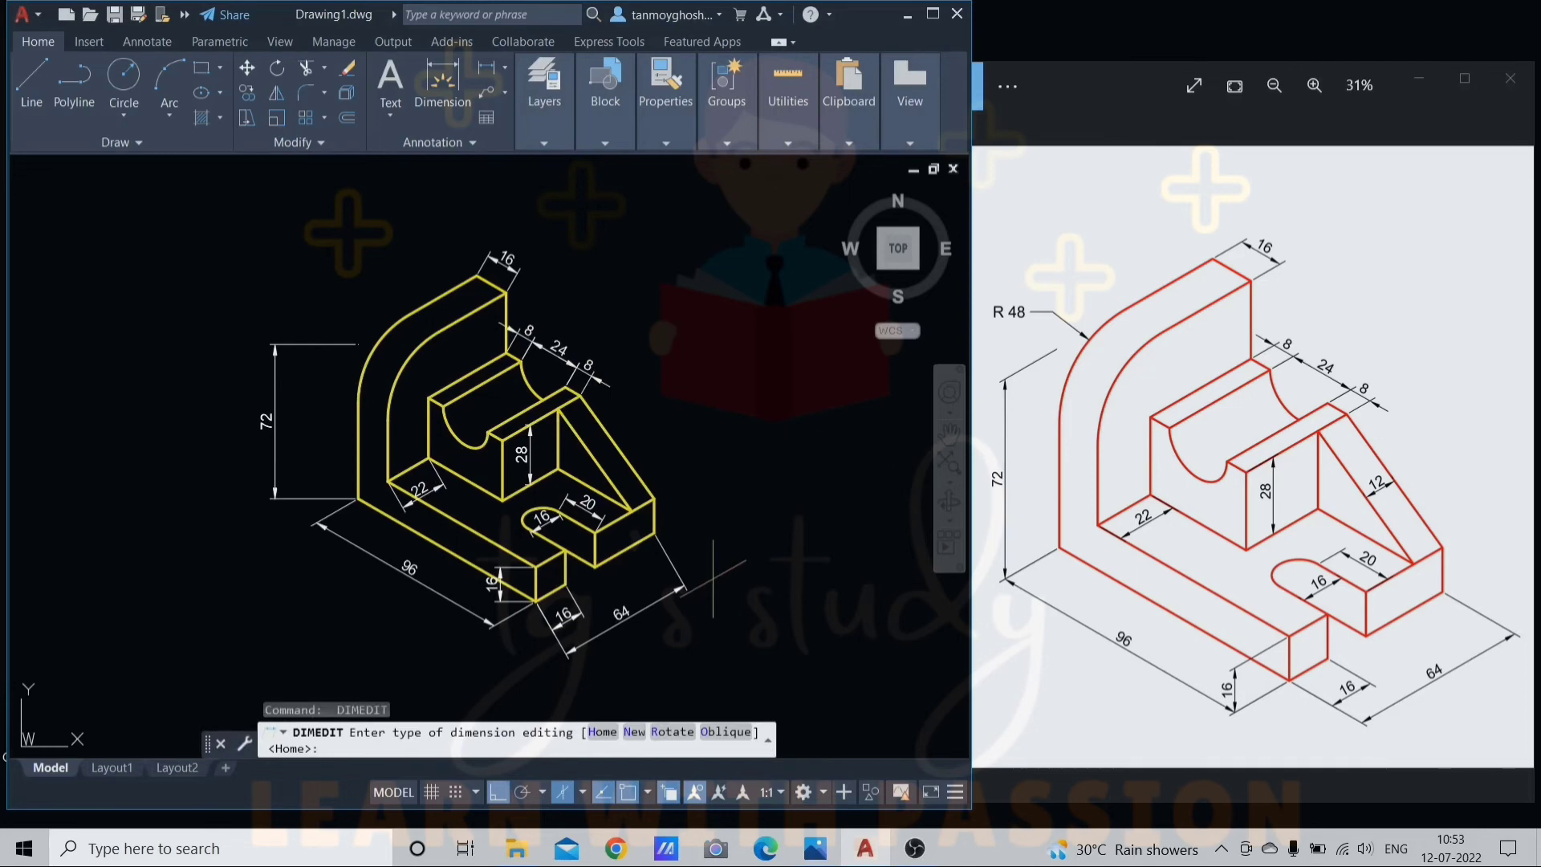
{"action": "type", "text": "o"}
{"action": "key", "text": "Return"}
{"action": "left_click", "coordinate": [670, 591]}
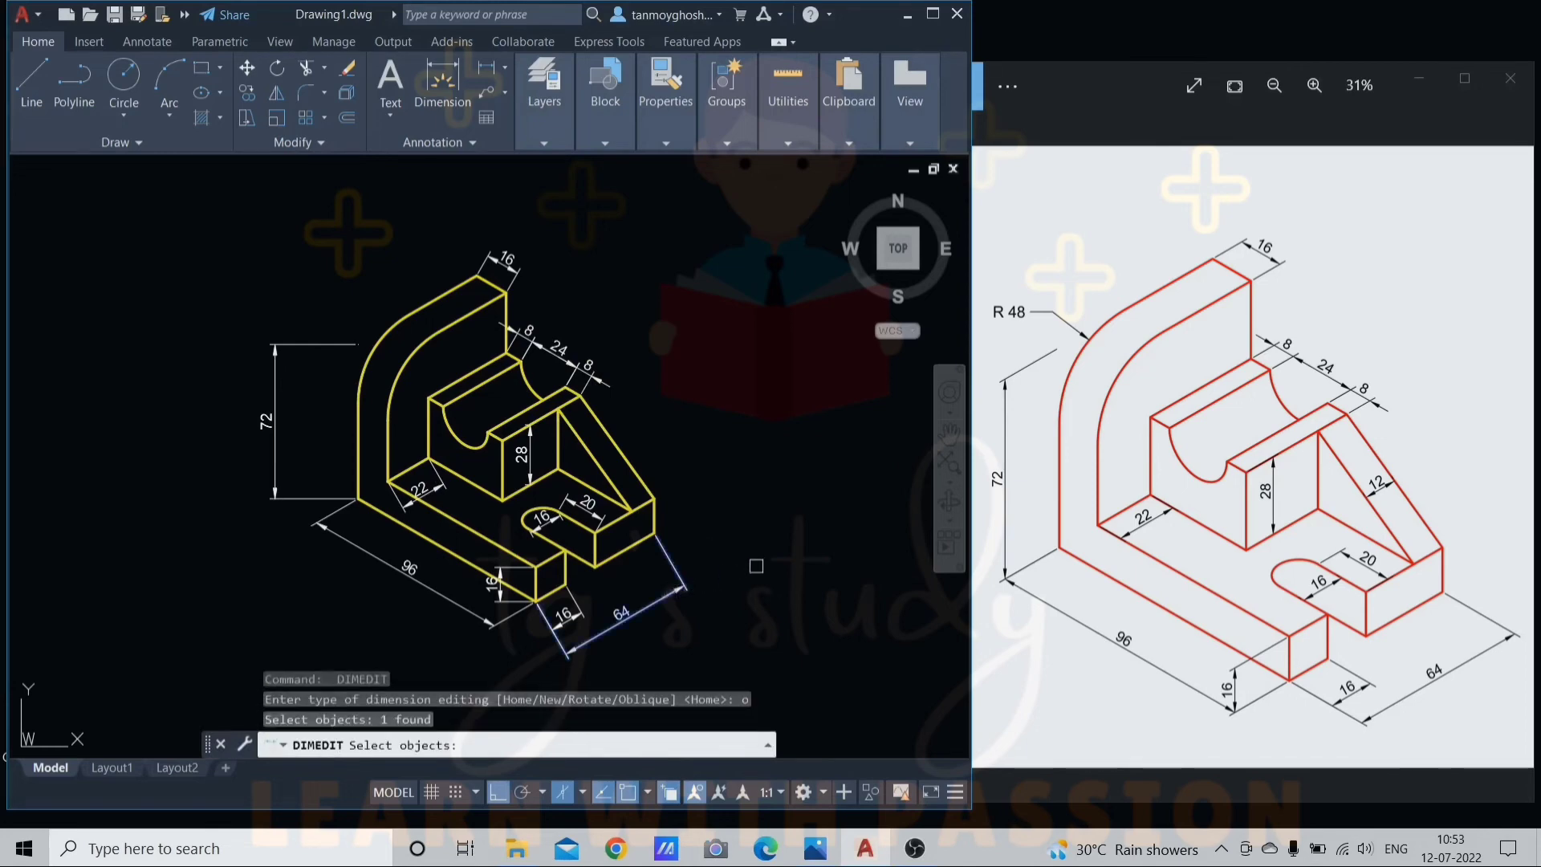
{"action": "key", "text": "Return"}
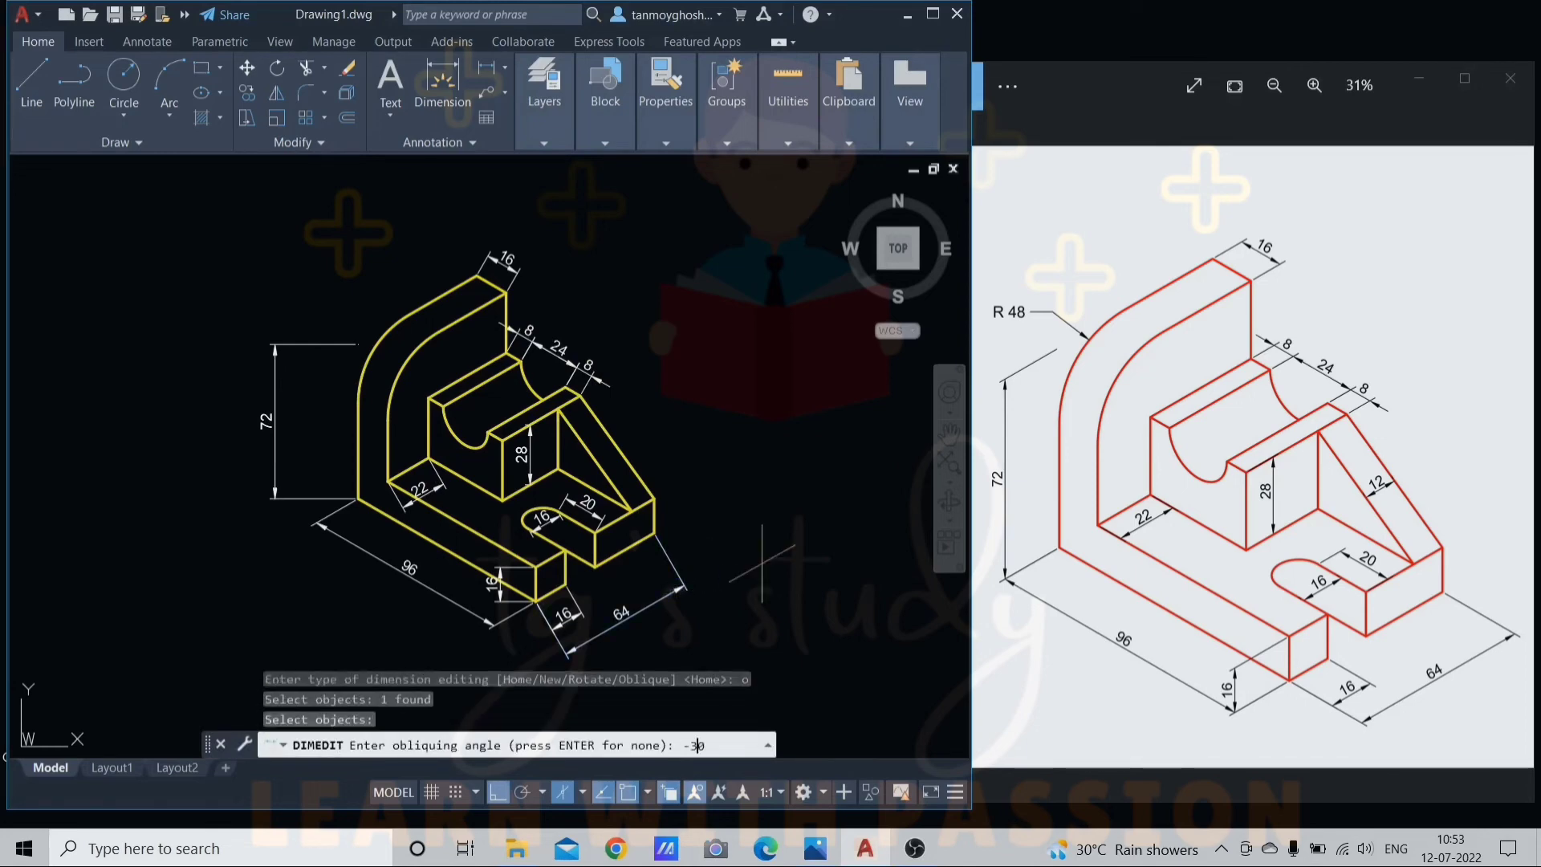
{"action": "key", "text": "Return"}
{"action": "scroll", "coordinate": [665, 613], "scroll_direction": "up", "scroll_amount": 2}
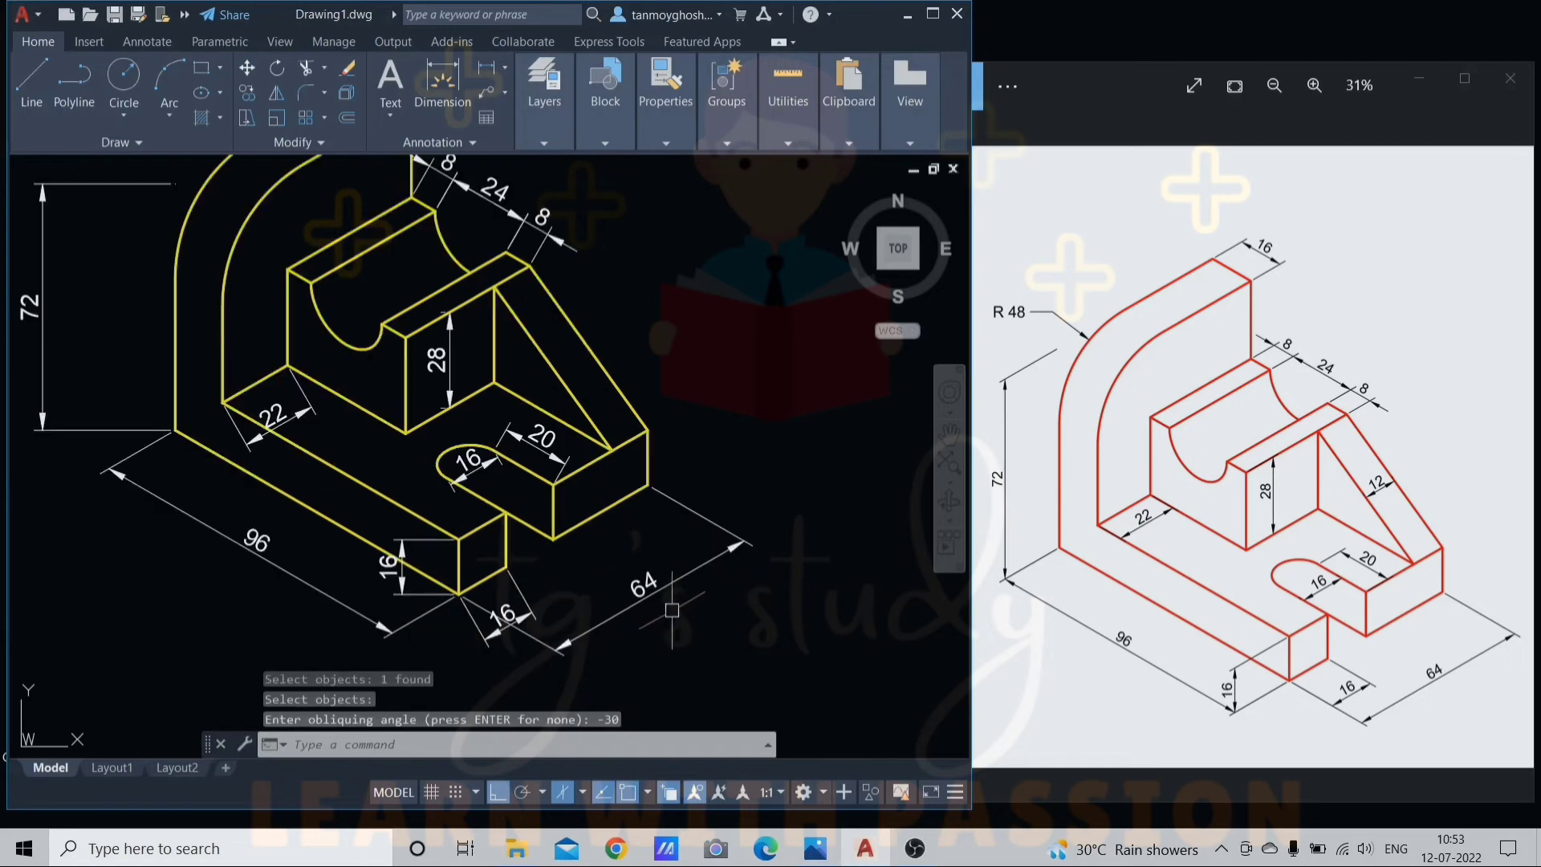
{"action": "scroll", "coordinate": [673, 610], "scroll_direction": "down", "scroll_amount": 2}
{"action": "mouse_move", "coordinate": [531, 453]}
{"action": "middle_mouse_down"}
{"action": "mouse_move", "coordinate": [595, 464]}
{"action": "mouse_move", "coordinate": [552, 489]}
{"action": "middle_mouse_up"}
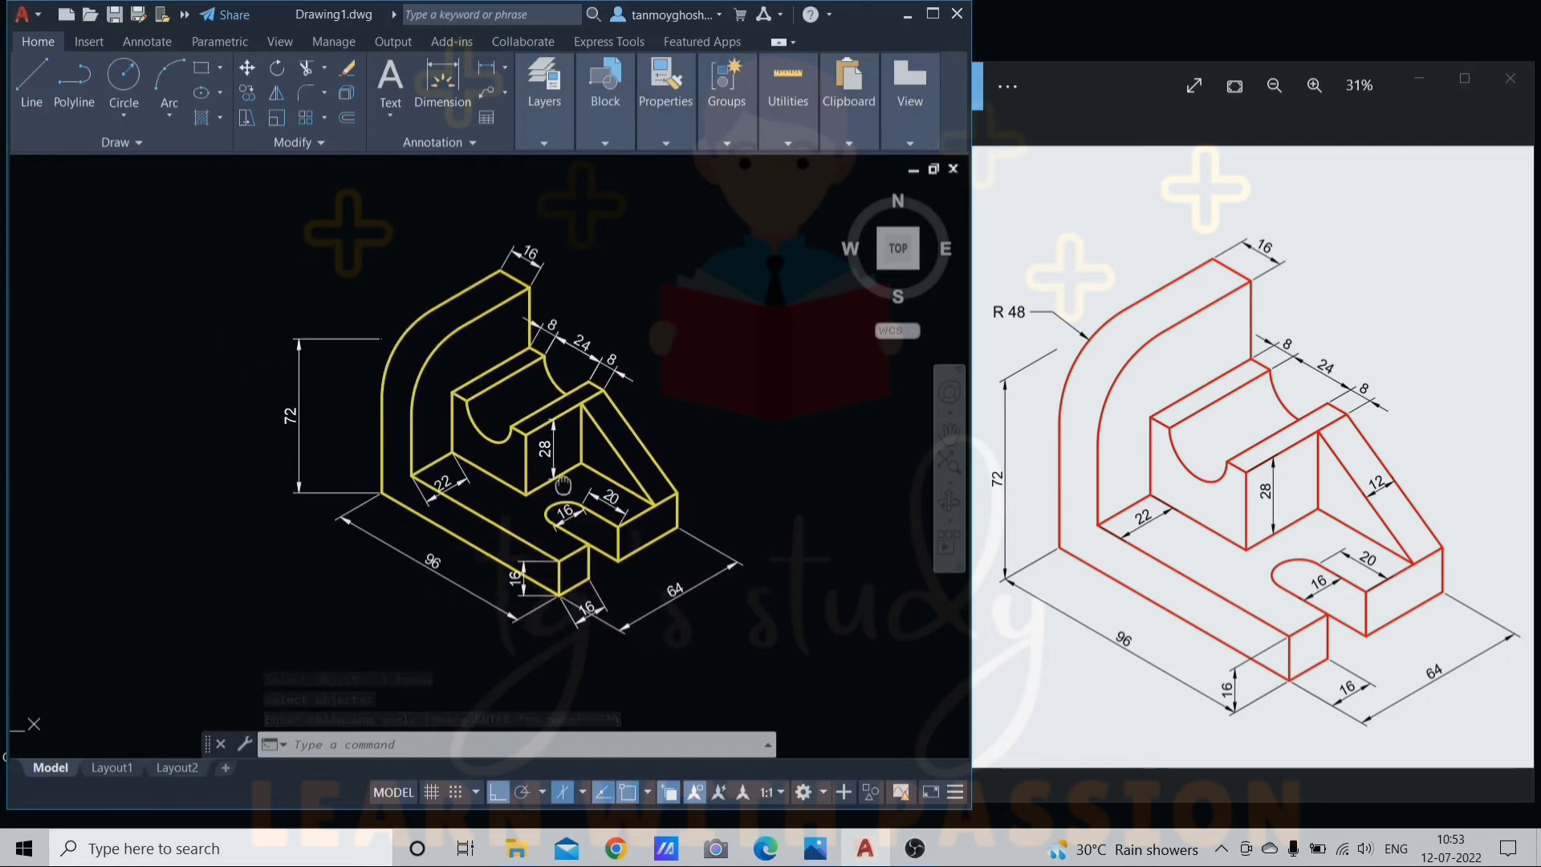
Oblique the upright plate's top 16 dimension and the cradle block's two 8 dimensions parallel to the block's long top edge with DIMEDIT.
{"action": "mouse_move", "coordinate": [581, 470]}
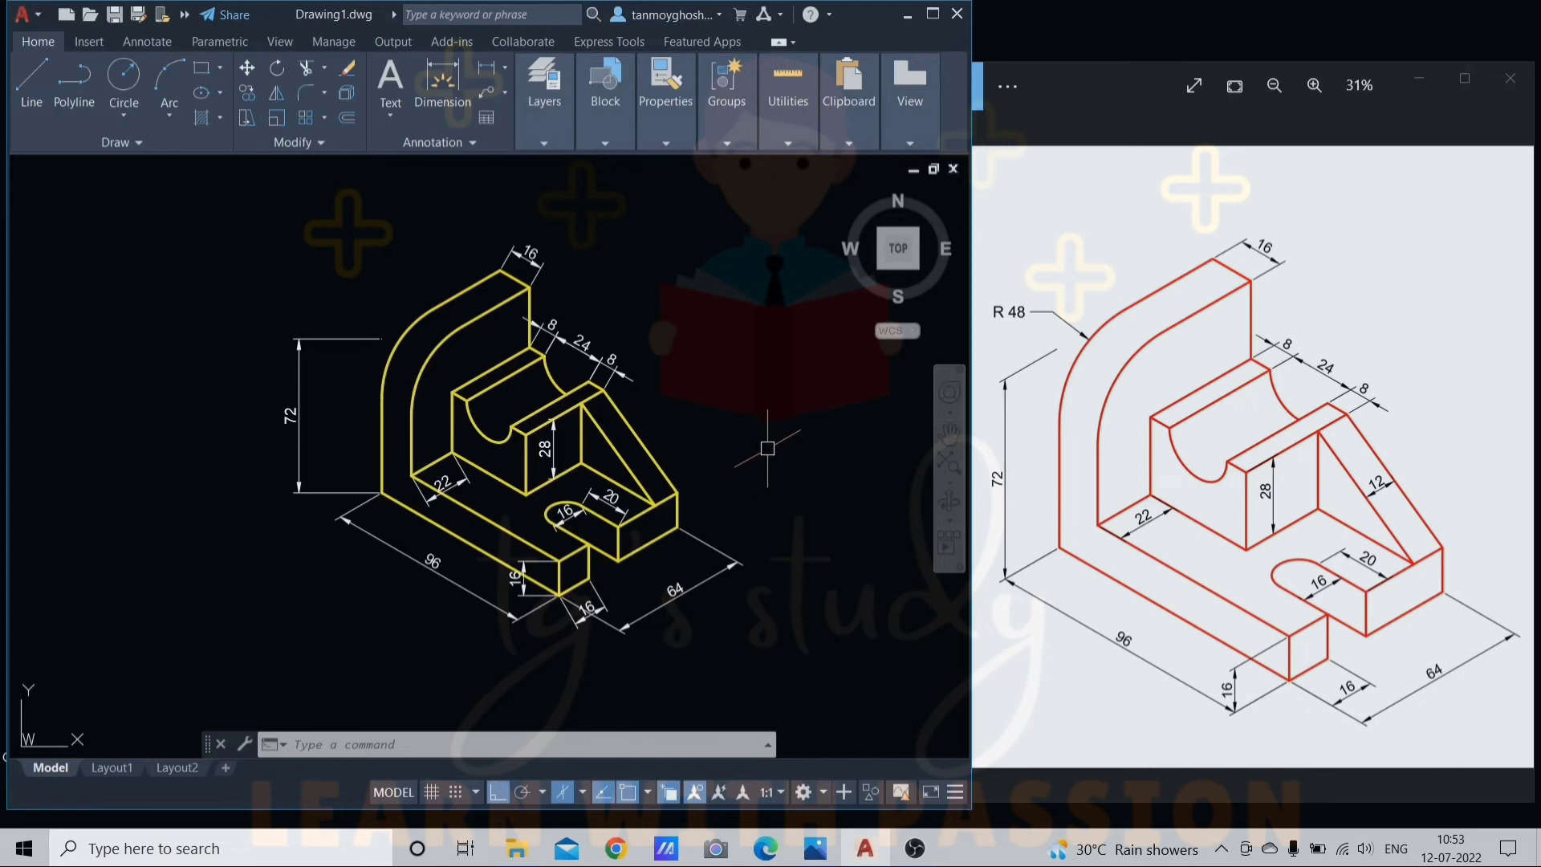
{"action": "type", "text": "DIMEDIT"}
{"action": "key", "text": "Return"}
{"action": "type", "text": "o"}
{"action": "key", "text": "Return"}
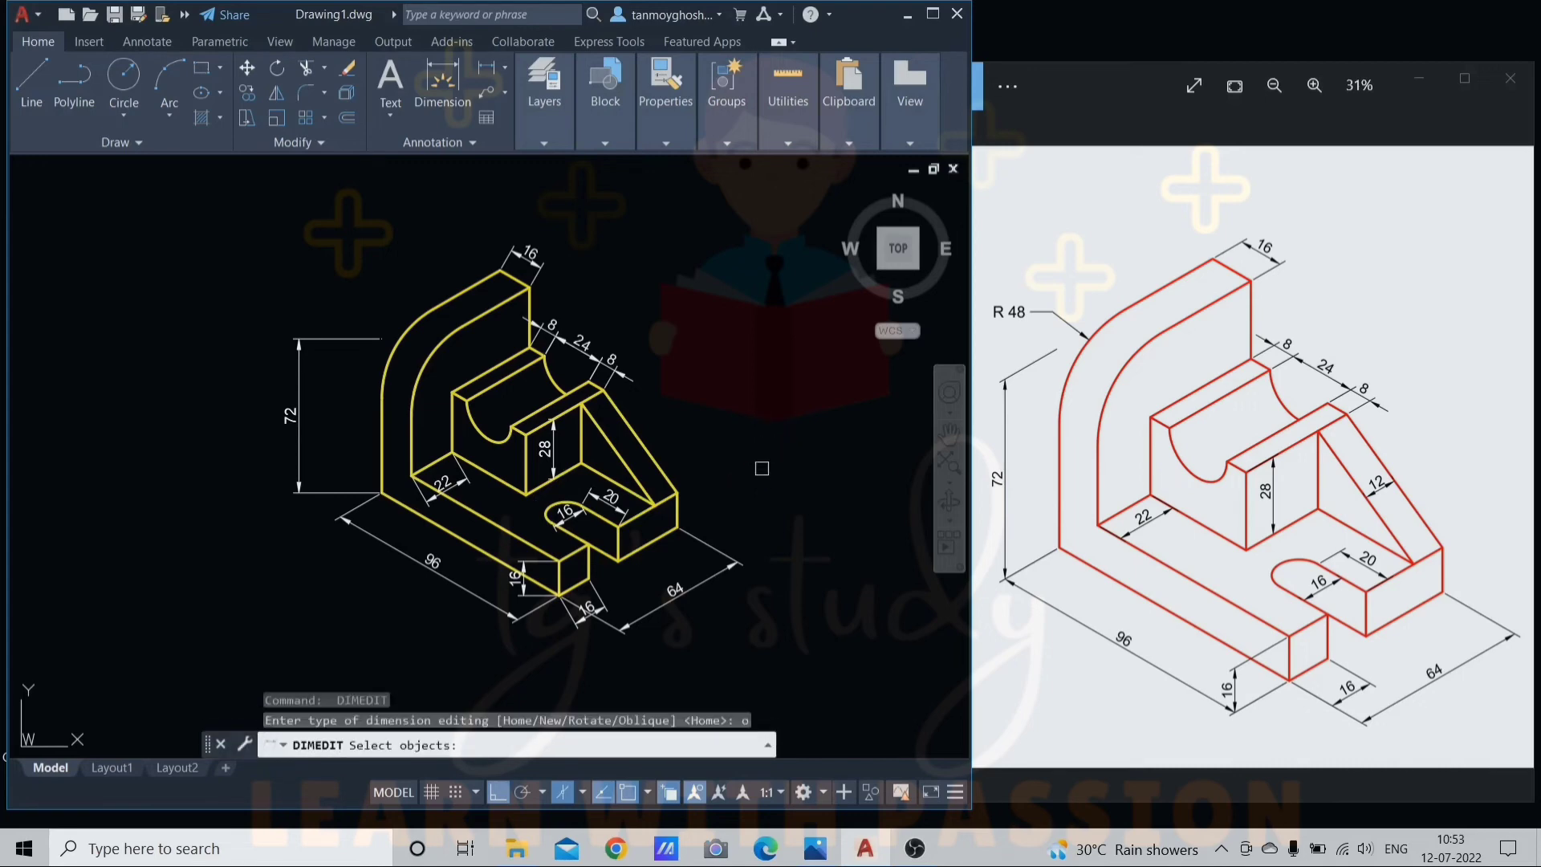
{"action": "scroll", "coordinate": [511, 514], "scroll_direction": "up", "scroll_amount": 2}
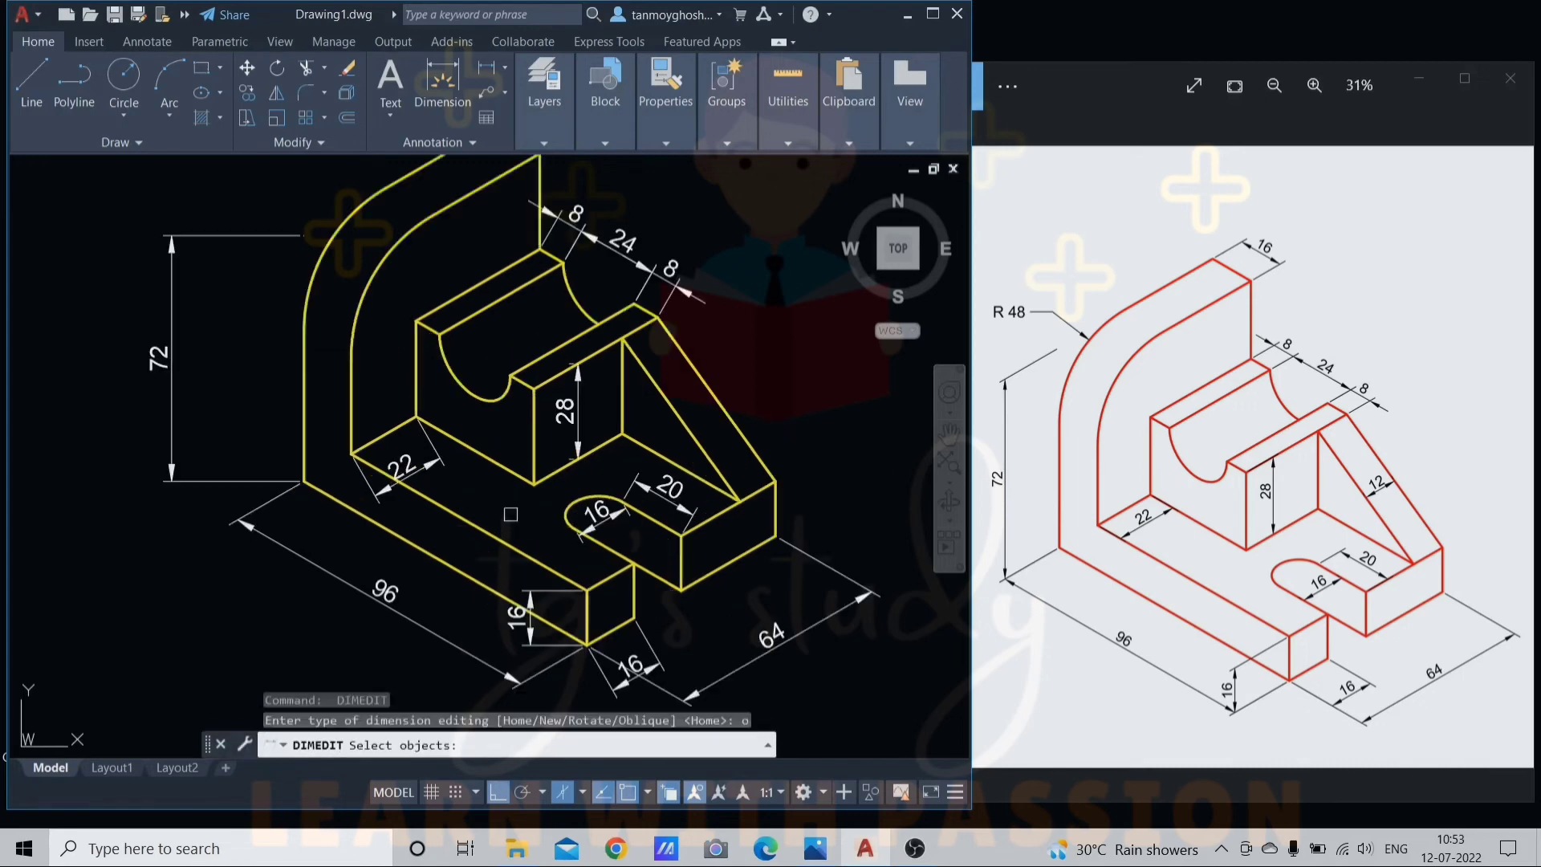
{"action": "scroll", "coordinate": [553, 455], "scroll_direction": "down", "scroll_amount": 2}
{"action": "middle_click_drag", "start_coordinate": [587, 302], "coordinate": [544, 347]}
{"action": "scroll", "coordinate": [544, 348], "scroll_direction": "up", "scroll_amount": 2}
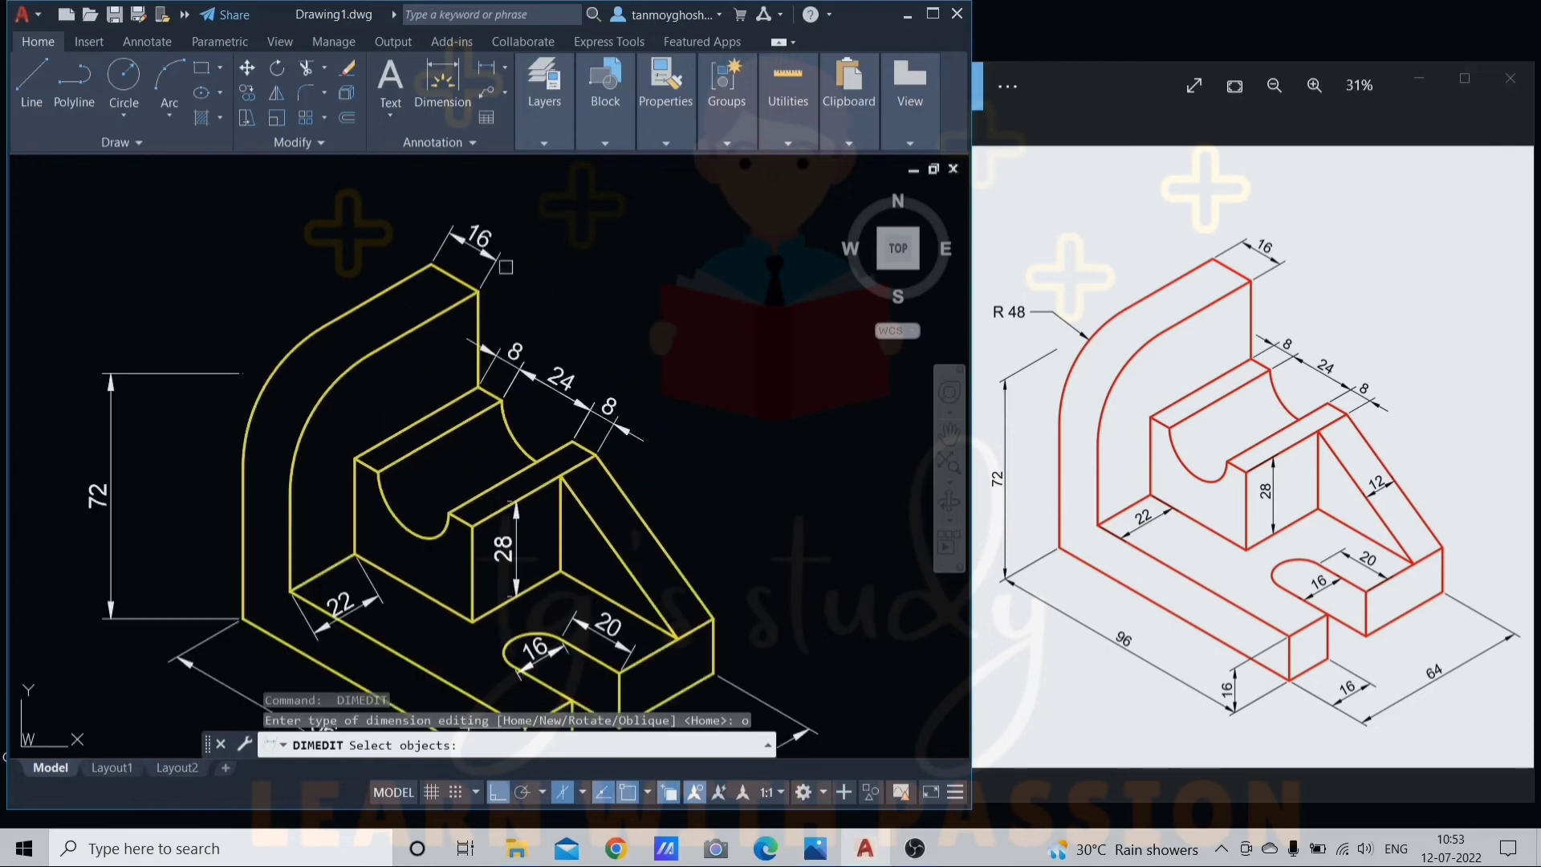
{"action": "left_click", "coordinate": [480, 244]}
{"action": "left_click", "coordinate": [507, 359]}
{"action": "left_click", "coordinate": [561, 395]}
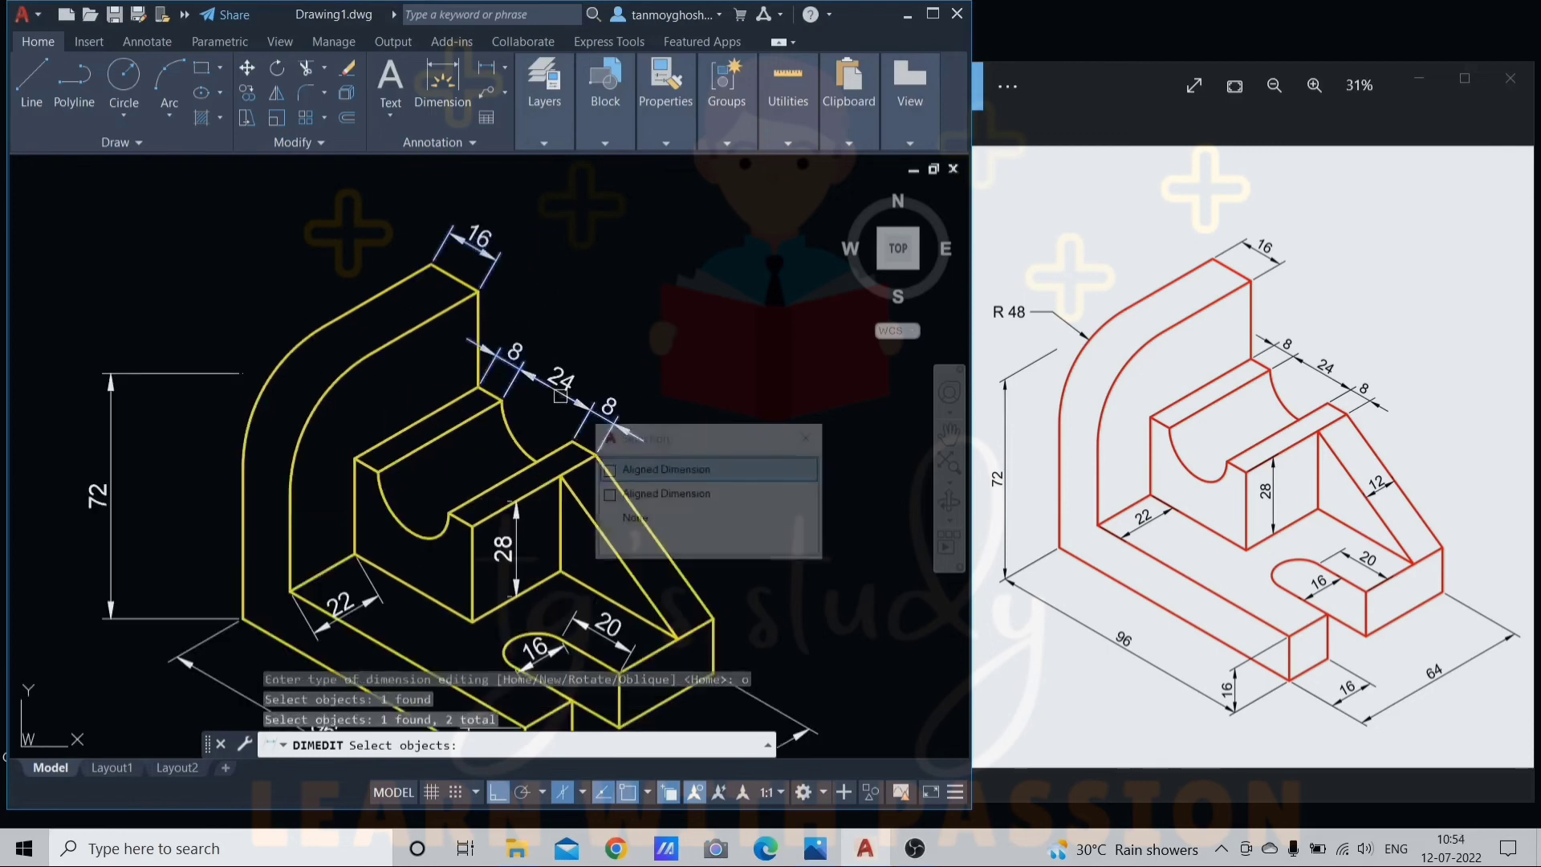
{"action": "left_click", "coordinate": [614, 396]}
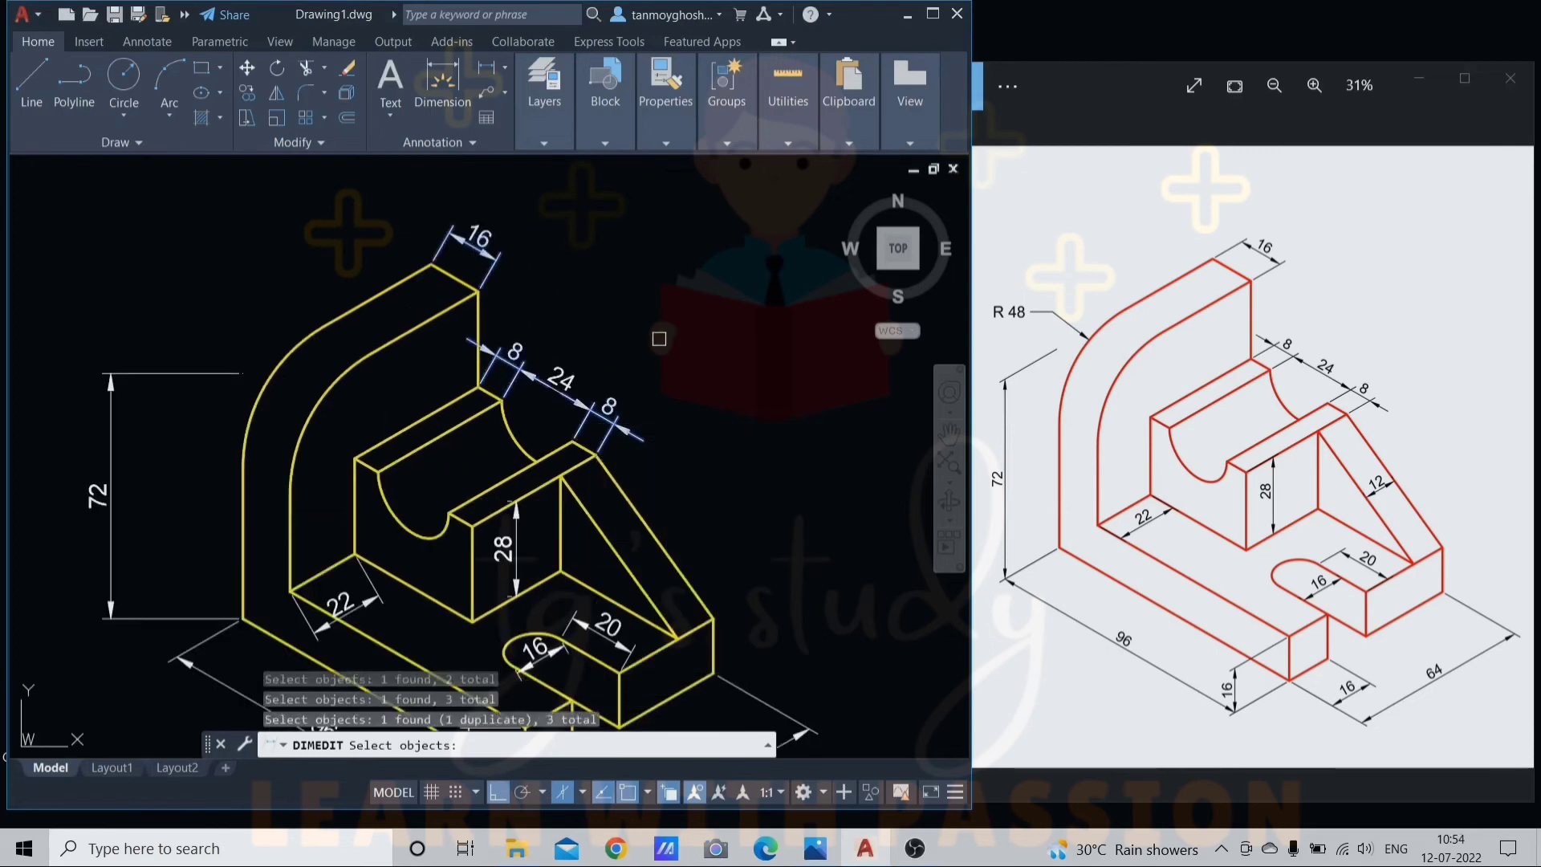
{"action": "key", "text": "Return"}
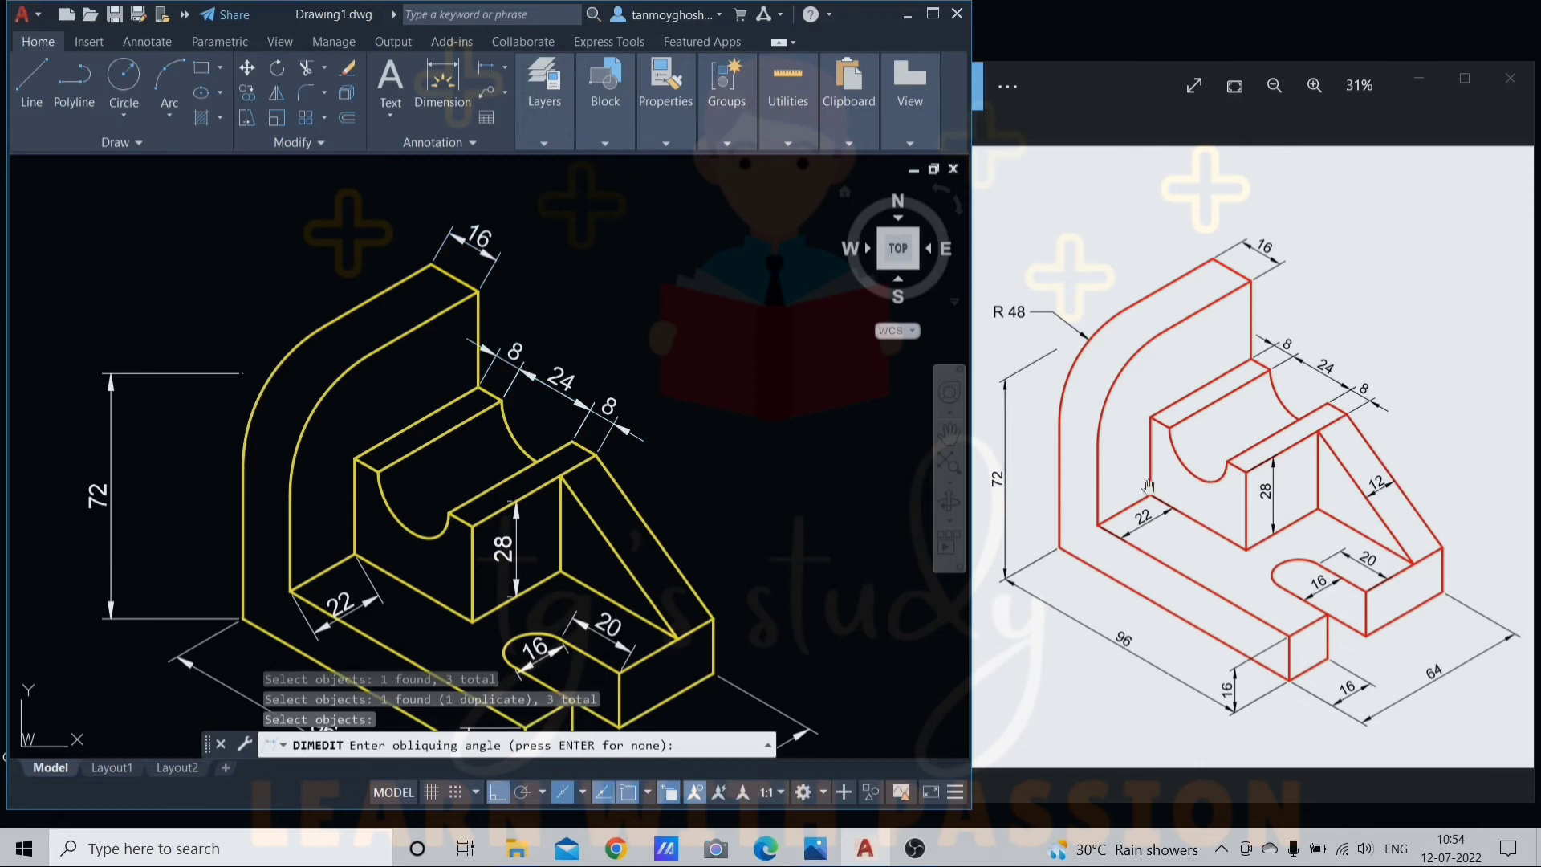
{"action": "scroll", "coordinate": [674, 534], "scroll_direction": "up", "scroll_amount": 3}
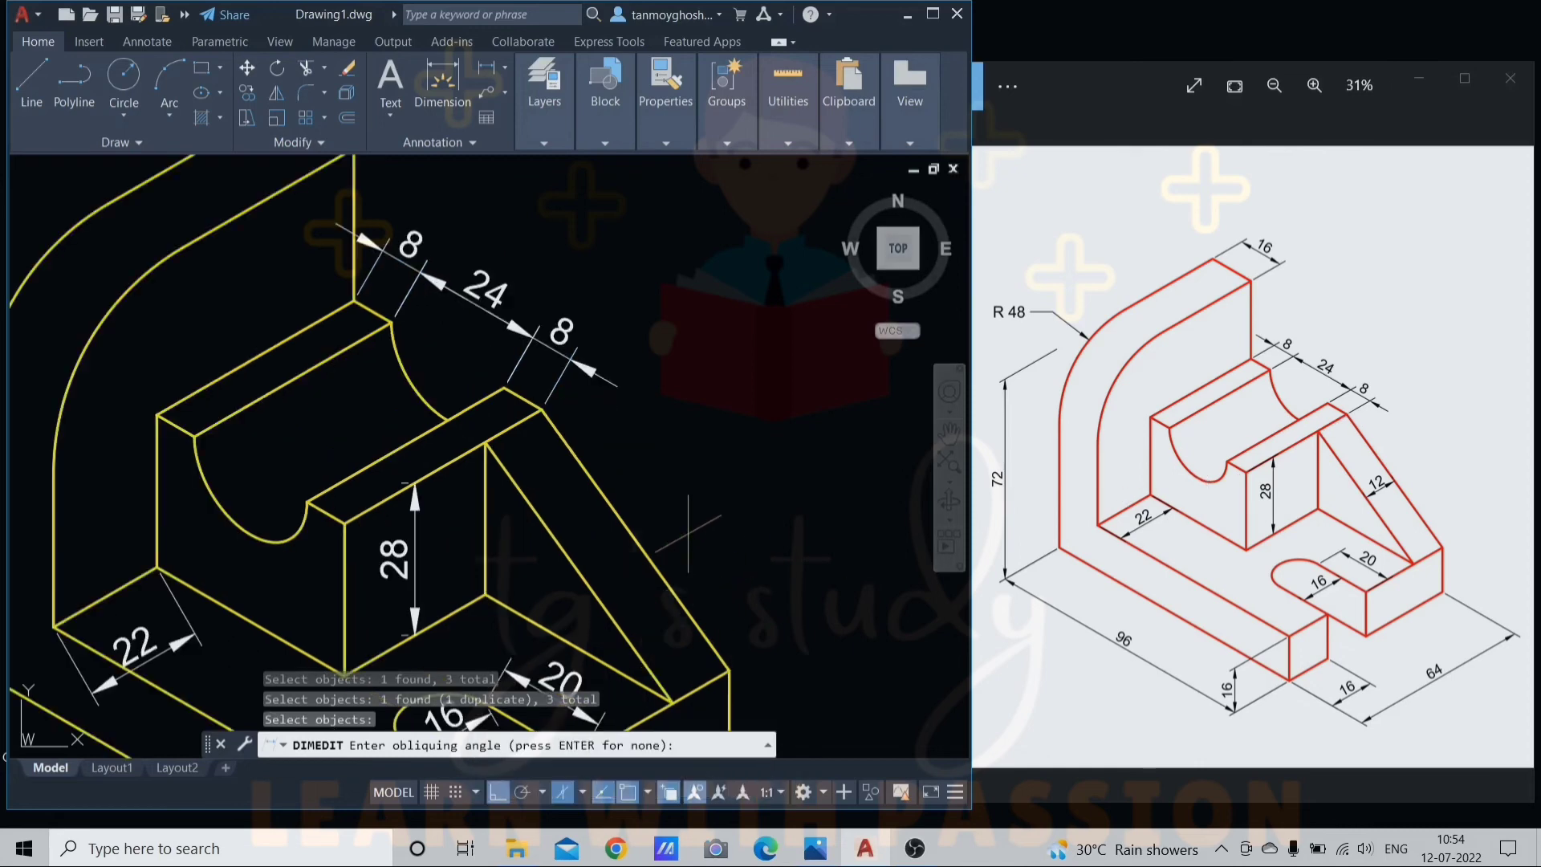
{"action": "scroll", "coordinate": [678, 533], "scroll_direction": "down", "scroll_amount": 3}
{"action": "middle_click_drag", "start_coordinate": [714, 497], "coordinate": [793, 545]}
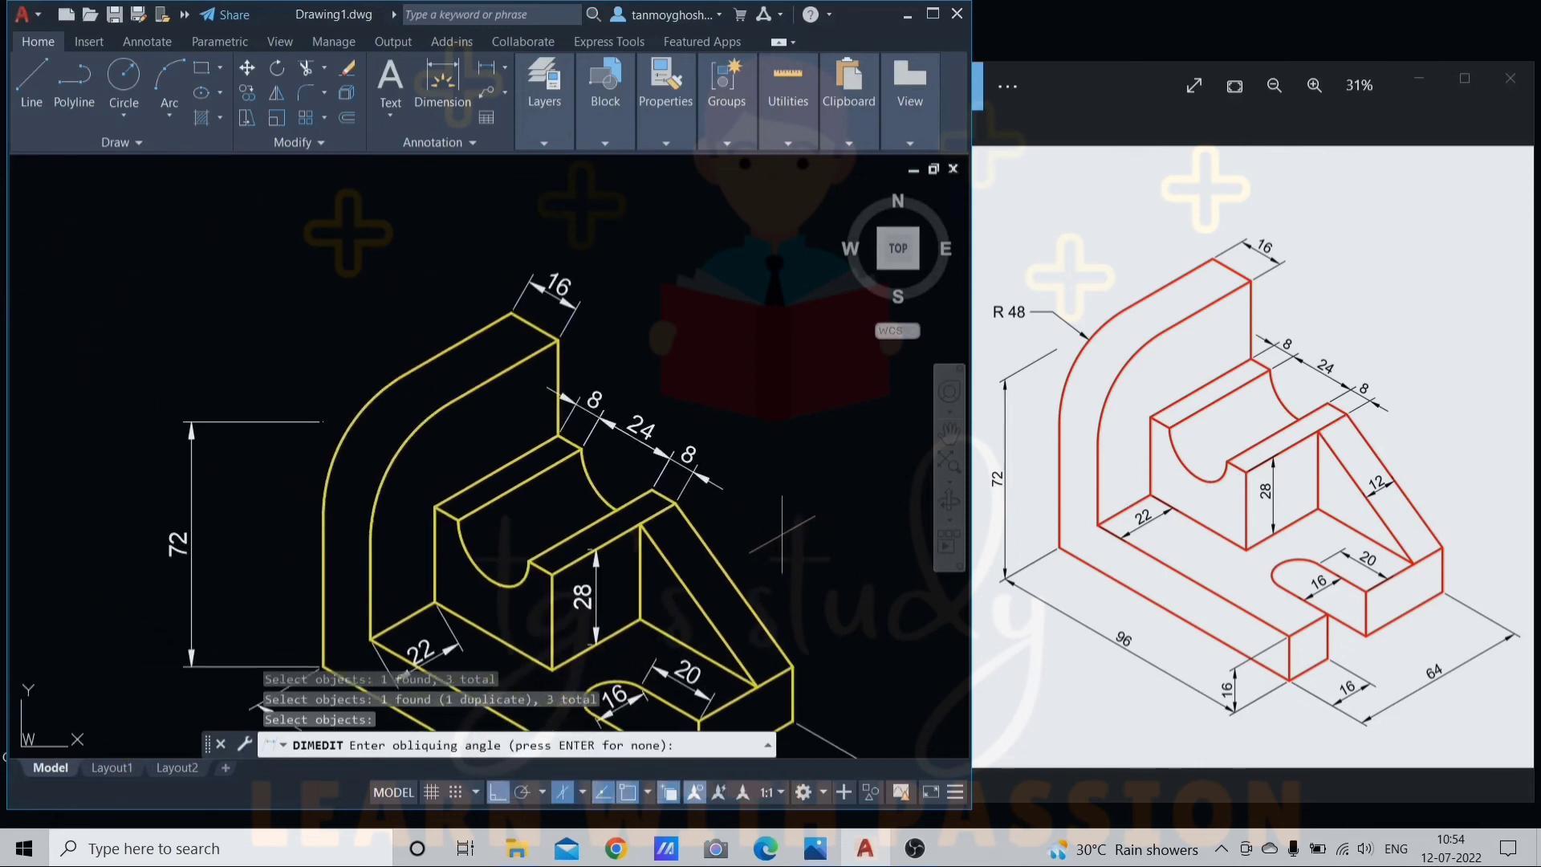
{"action": "left_click", "coordinate": [458, 520]}
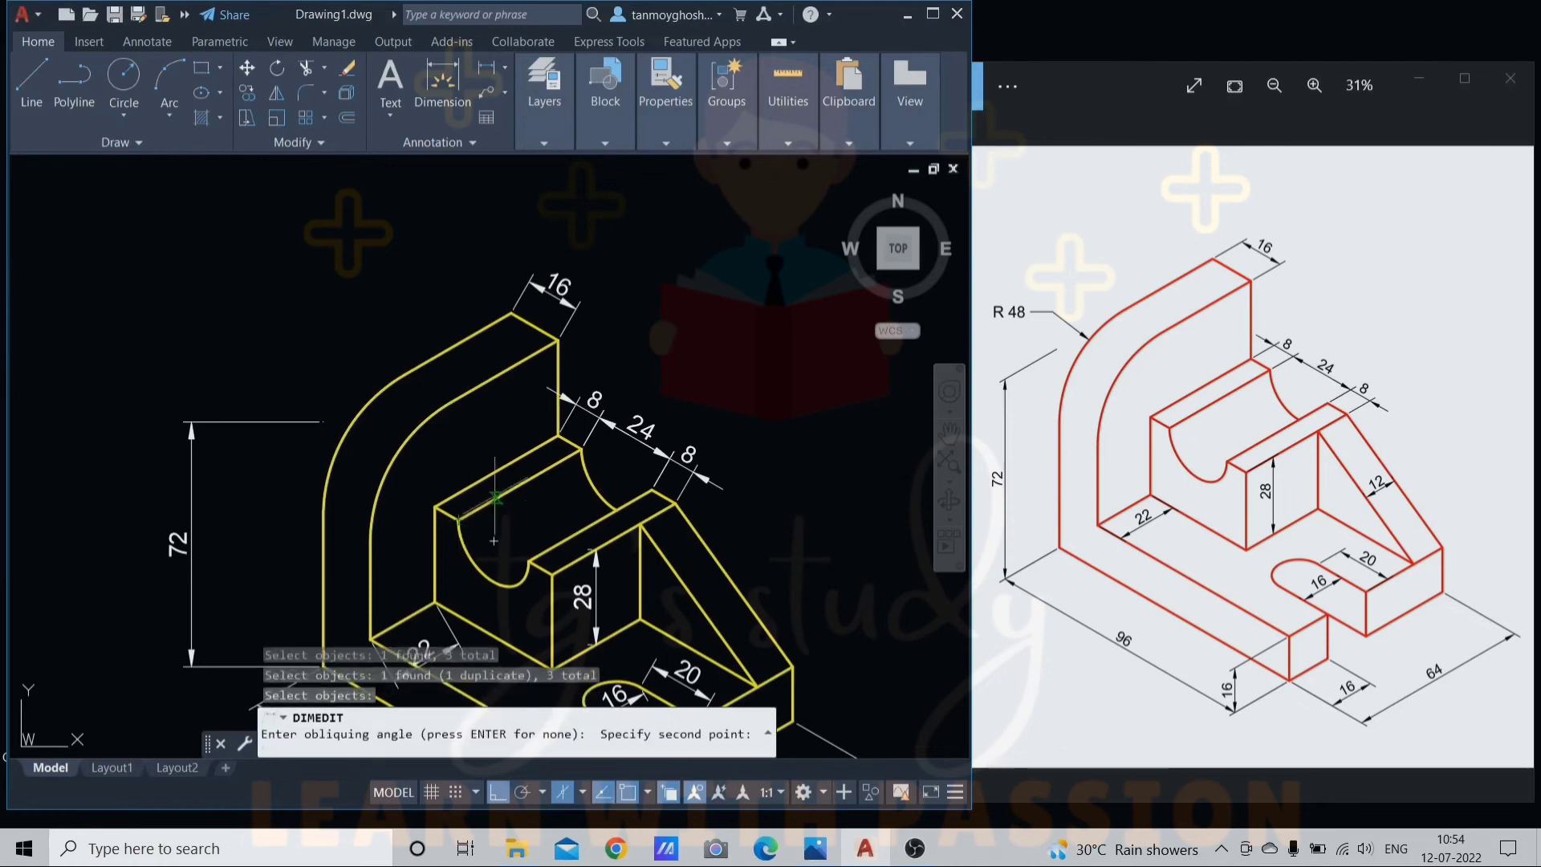
{"action": "left_click", "coordinate": [581, 449]}
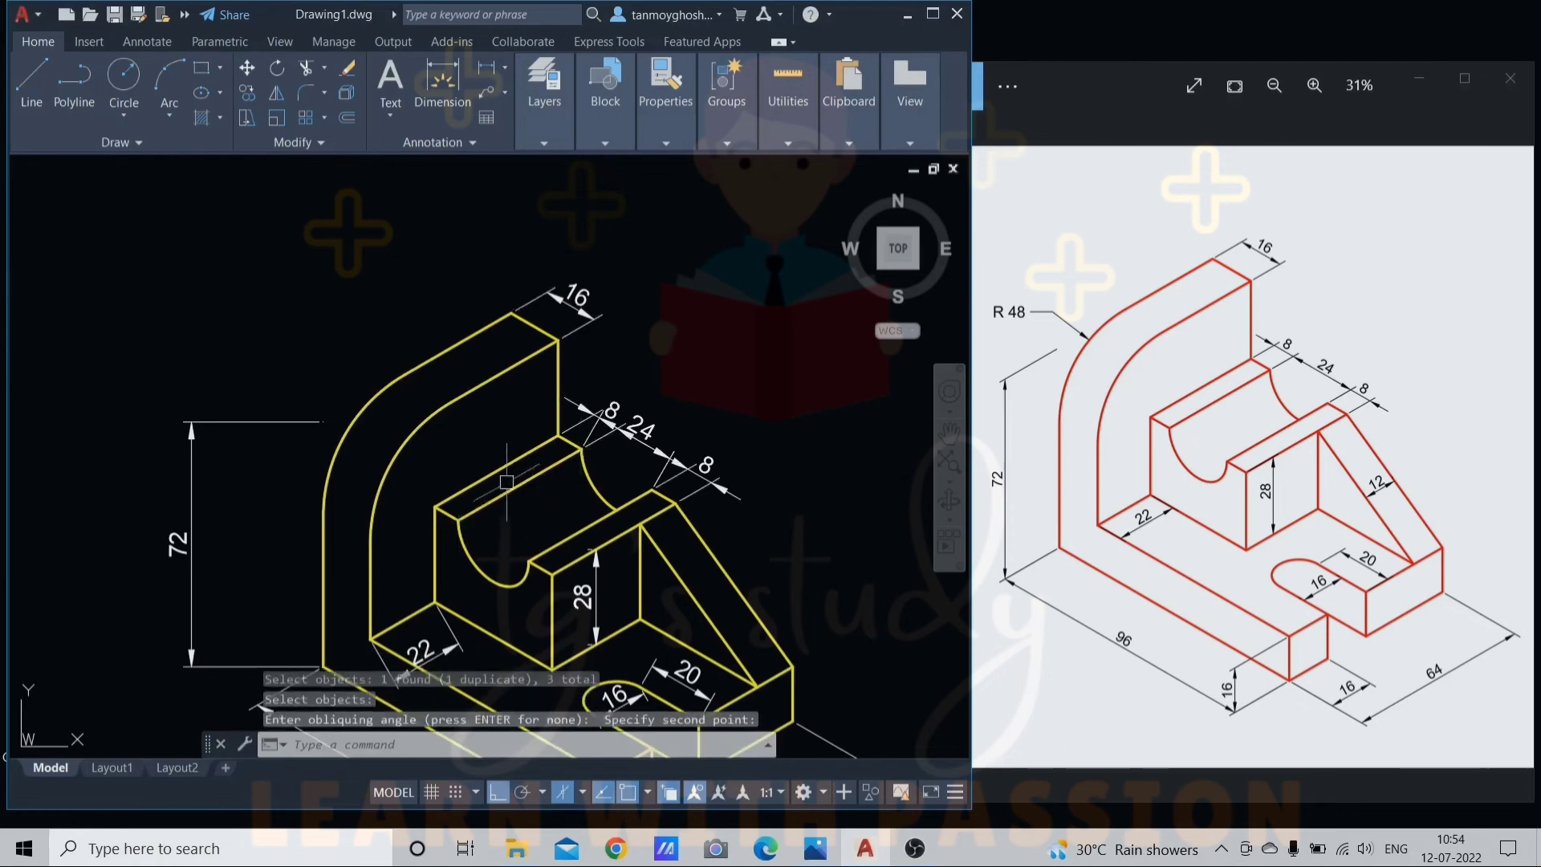
Oblique the 24 dimension across the cradle opening parallel to the cradle block's long top edge with DIMEDIT.
{"action": "scroll", "coordinate": [669, 452], "scroll_direction": "up", "scroll_amount": 2}
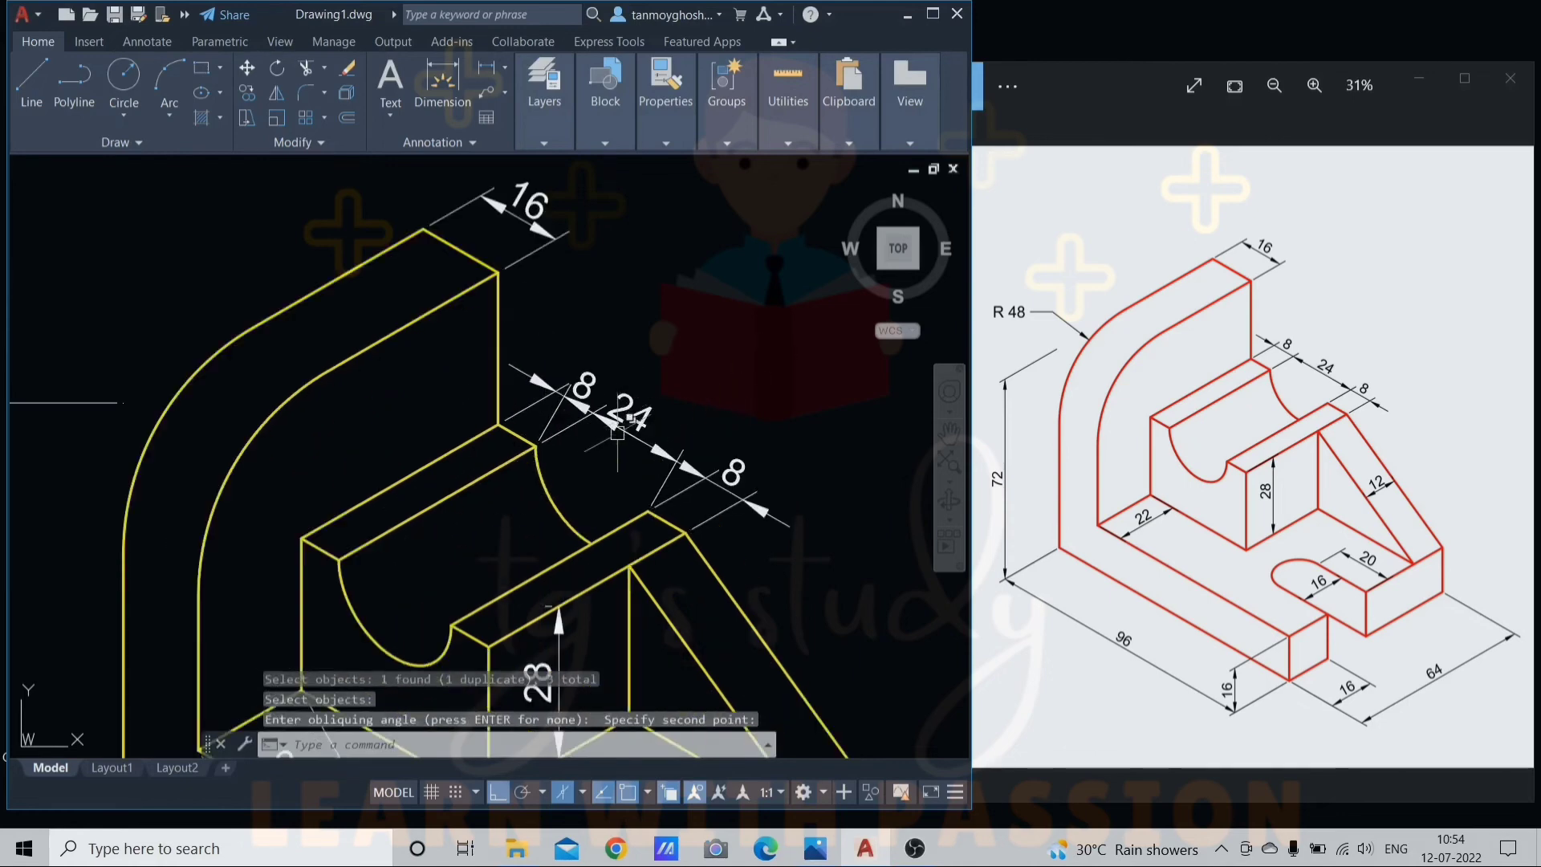
{"action": "key", "text": "Return"}
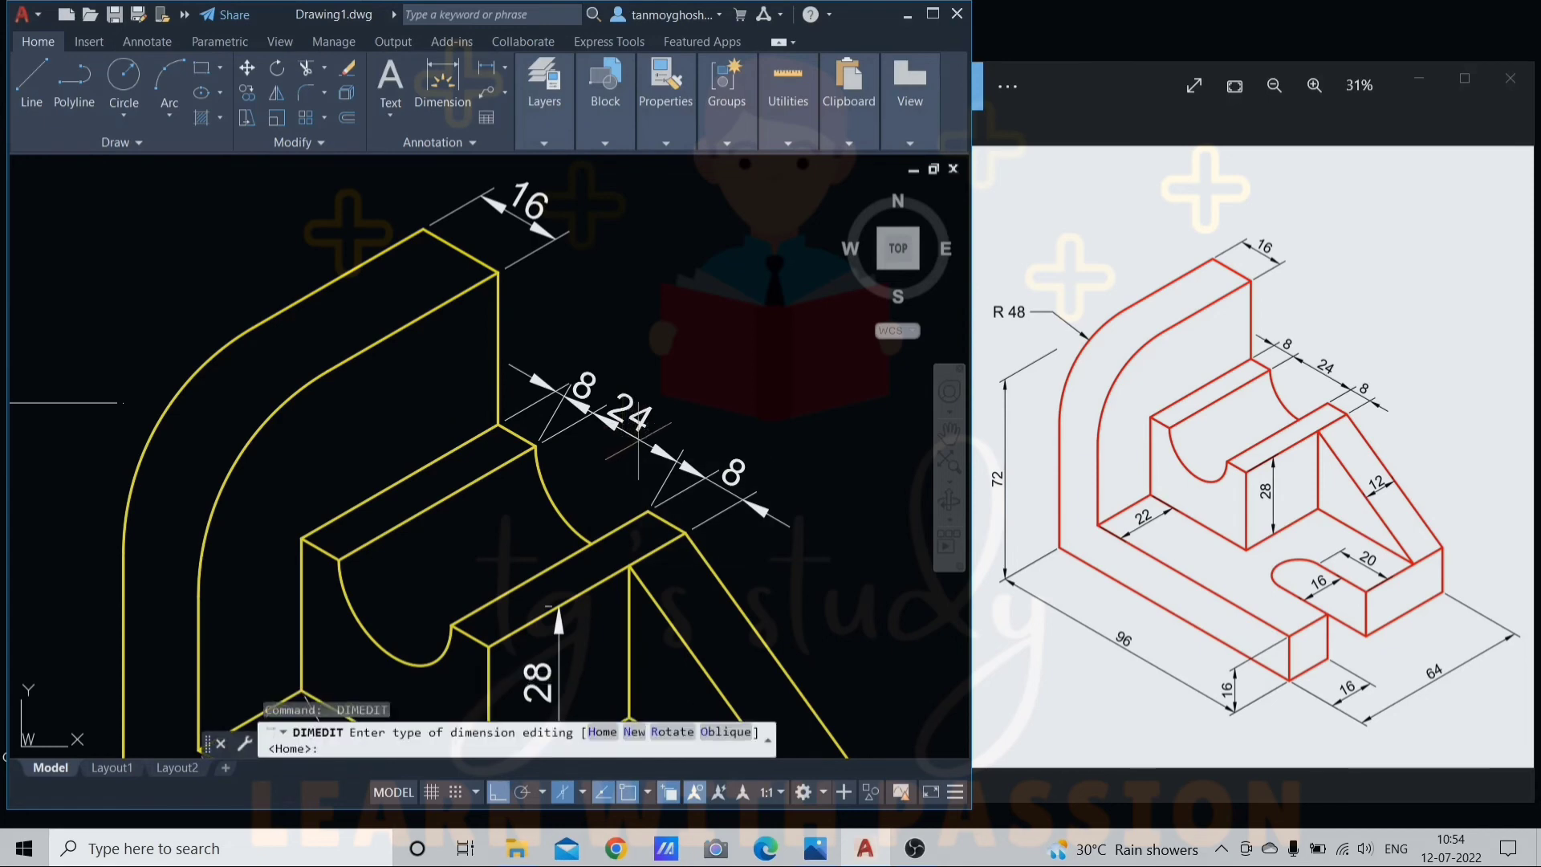
{"action": "type", "text": "o"}
{"action": "key", "text": "Return"}
{"action": "left_click", "coordinate": [631, 445]}
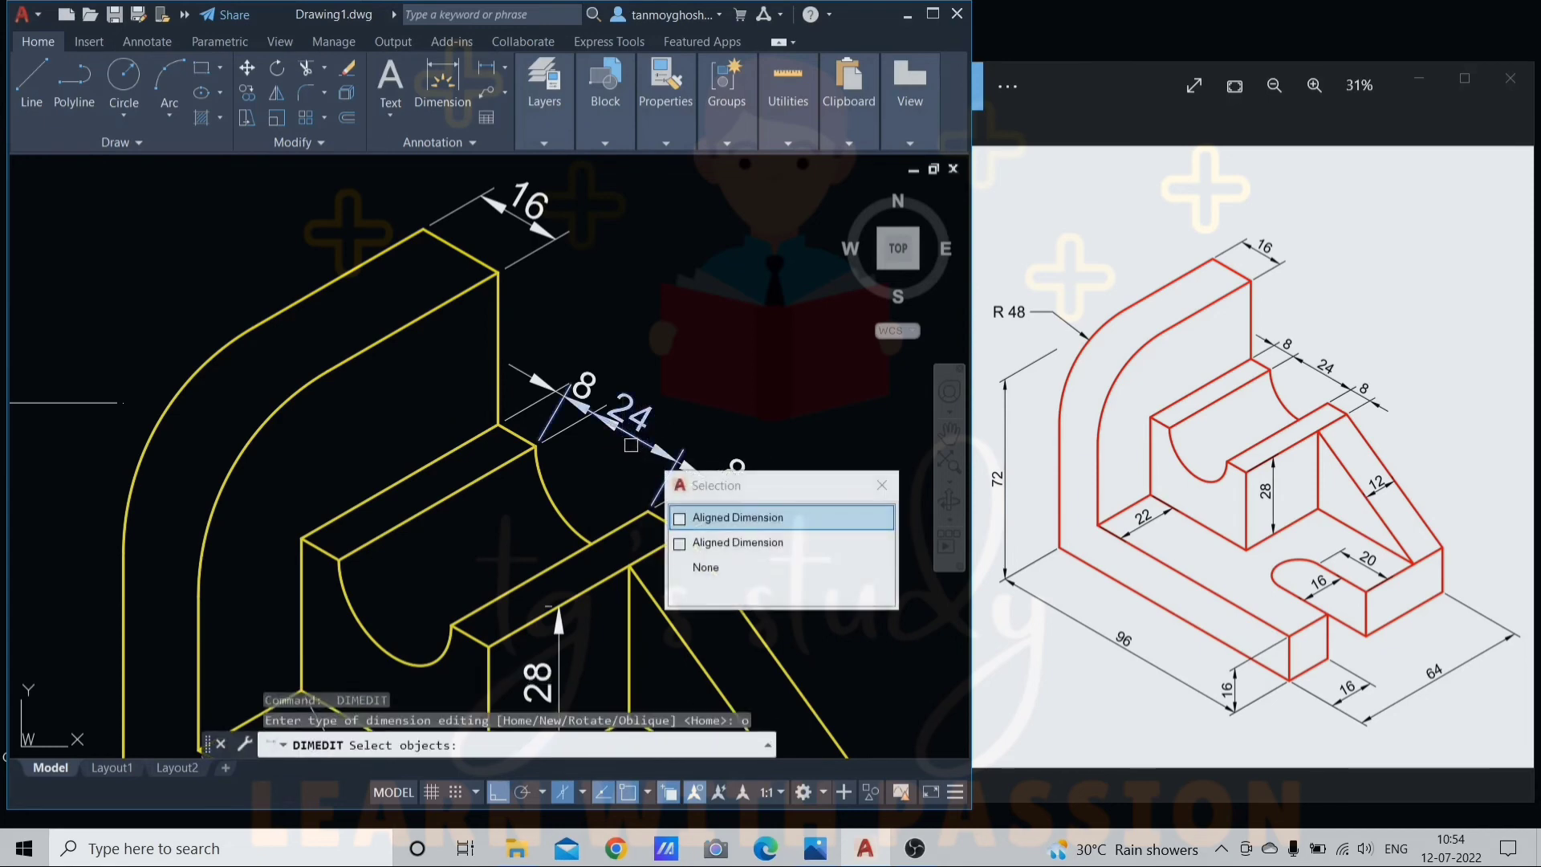
{"action": "key", "text": "Return"}
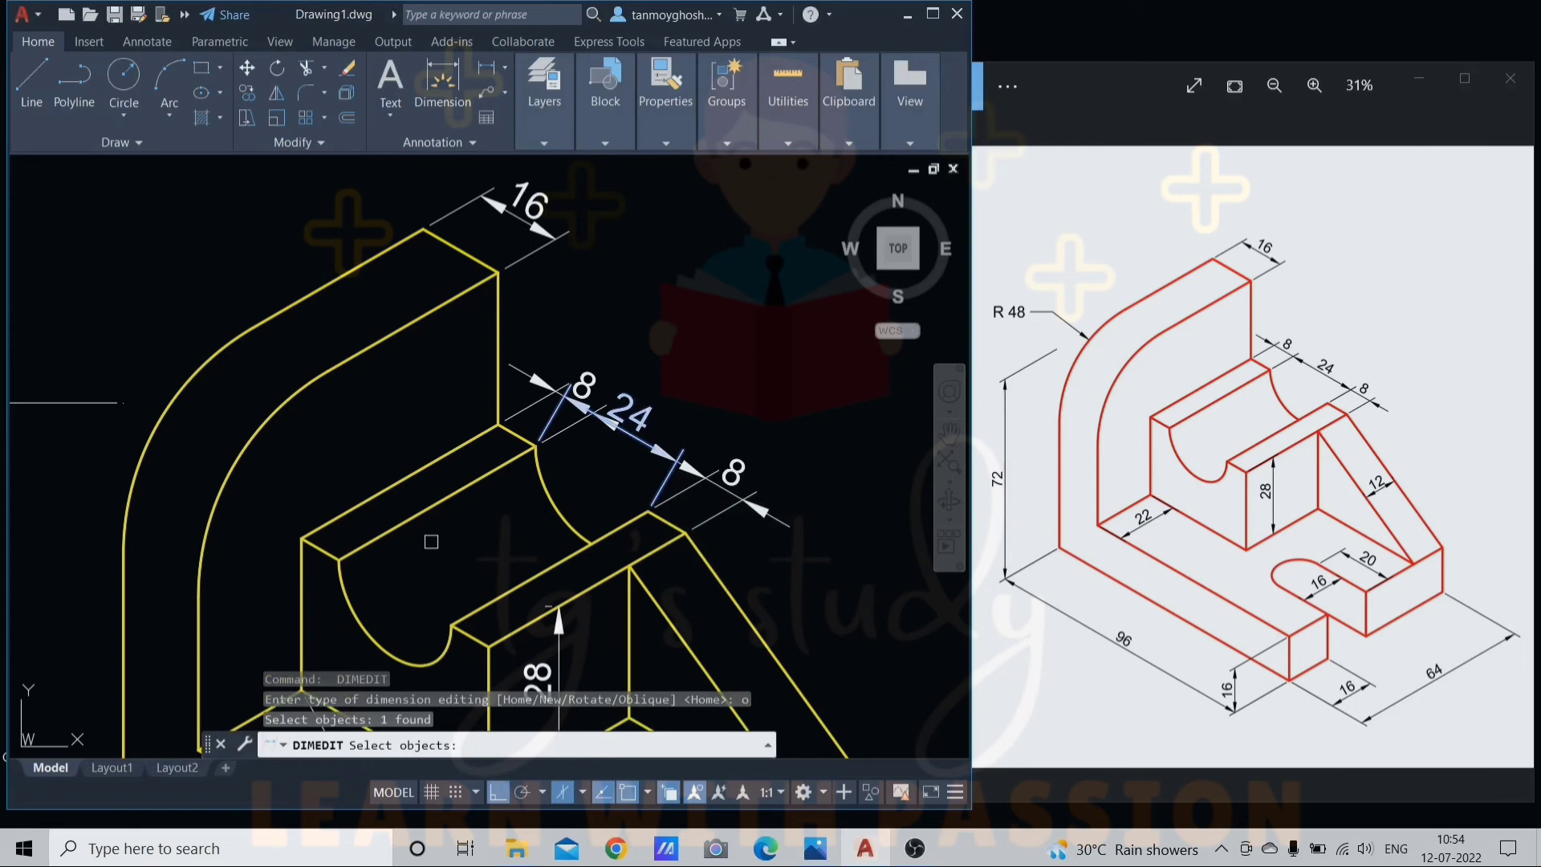
{"action": "key", "text": "Return"}
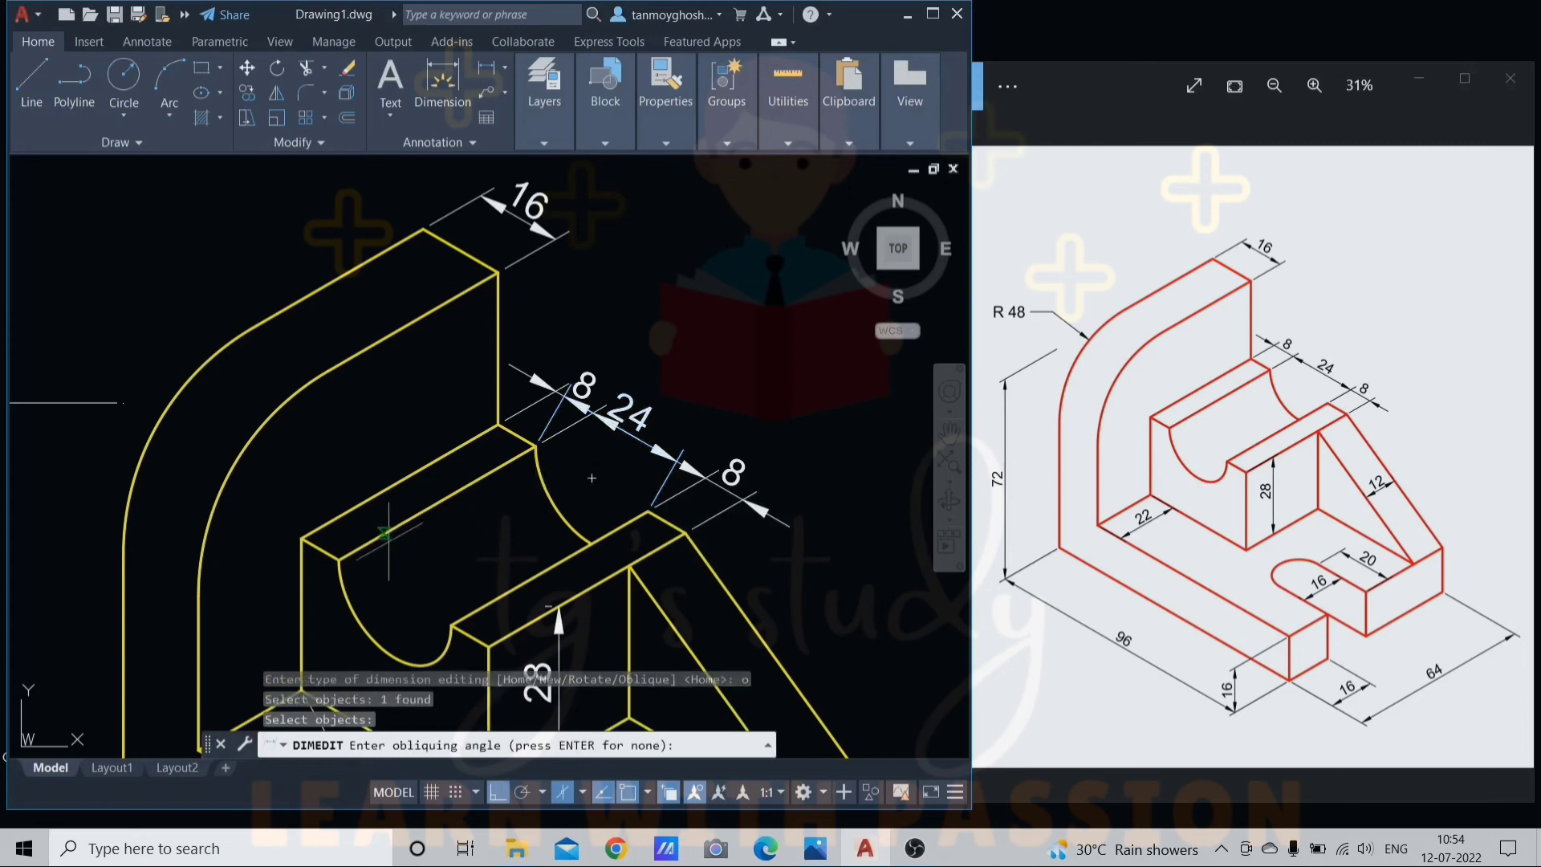
{"action": "left_click", "coordinate": [338, 559]}
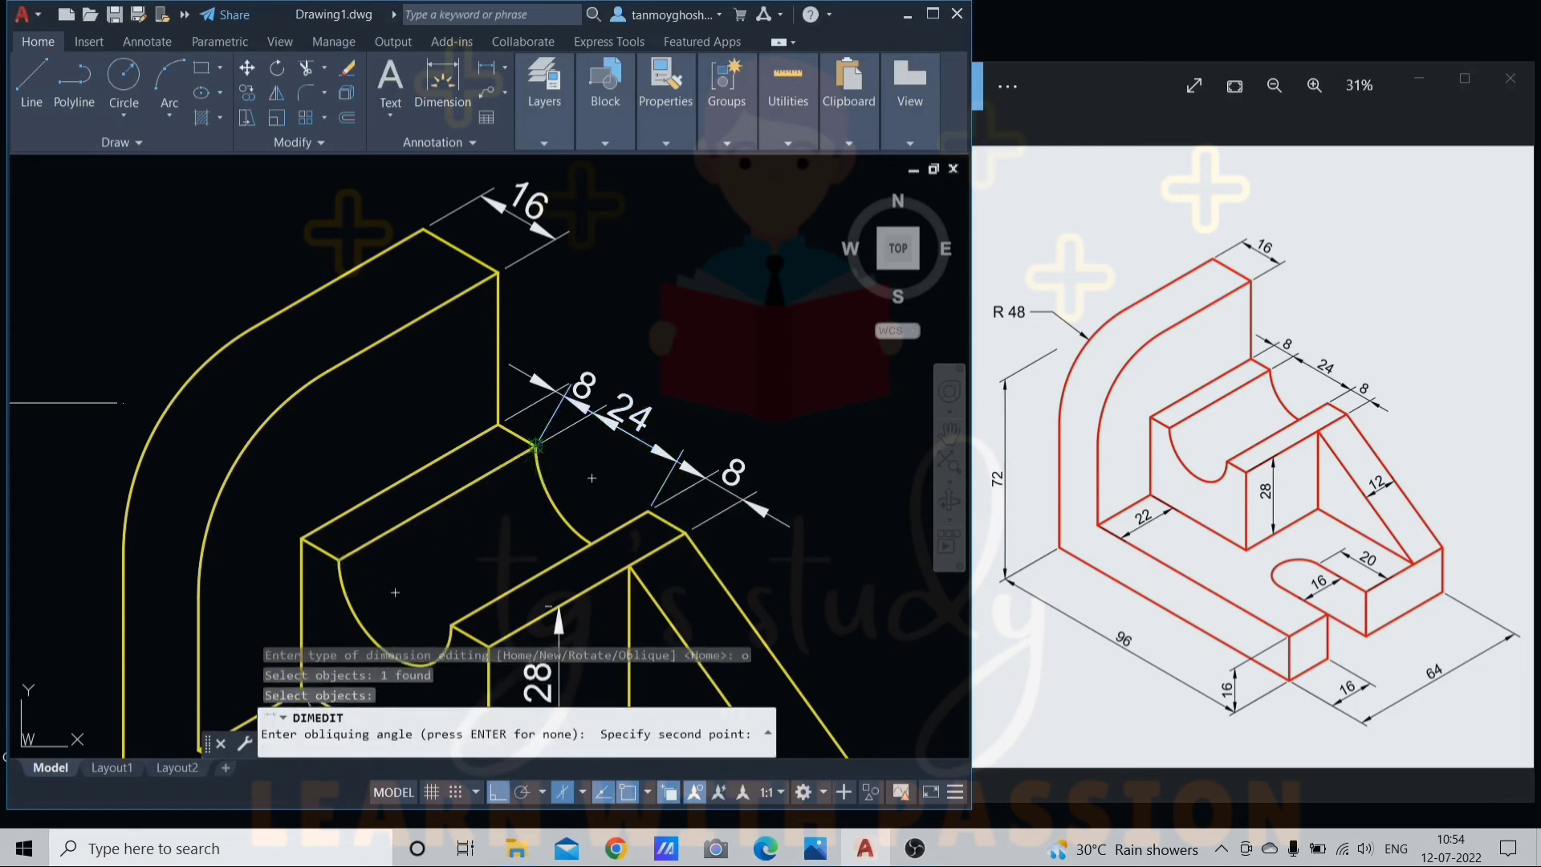
{"action": "left_click", "coordinate": [569, 387]}
{"action": "scroll", "coordinate": [614, 437], "scroll_direction": "down", "scroll_amount": 5}
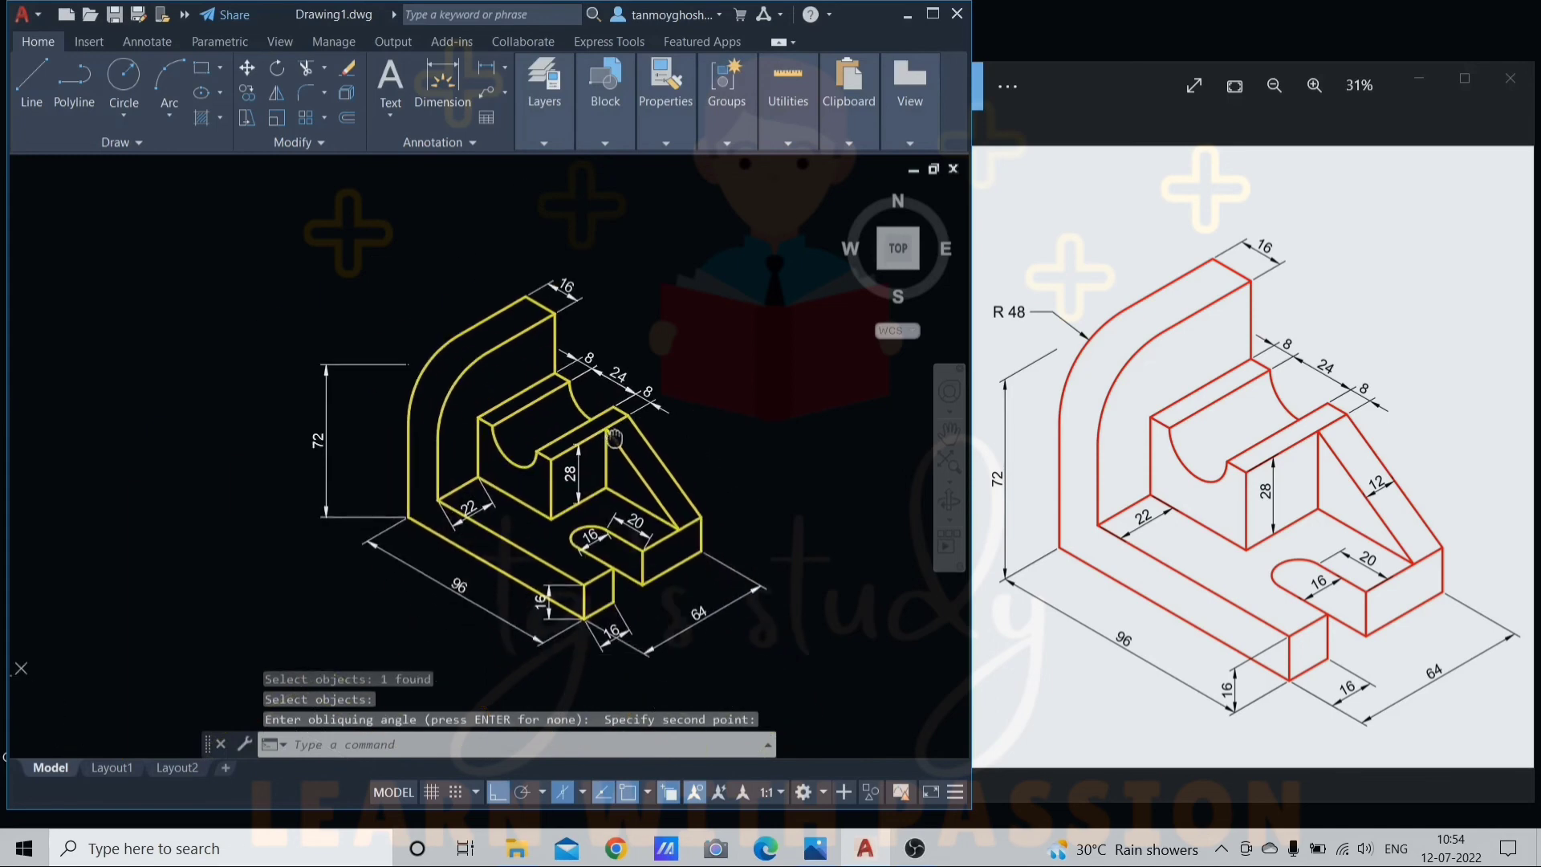
Oblique the 22 dimension, the slot's 16 width and the base end's 16 width parallel to the slot's straight edge with DIMEDIT.
{"action": "scroll", "coordinate": [667, 631], "scroll_direction": "up", "scroll_amount": 5}
{"action": "left_click", "coordinate": [567, 607]}
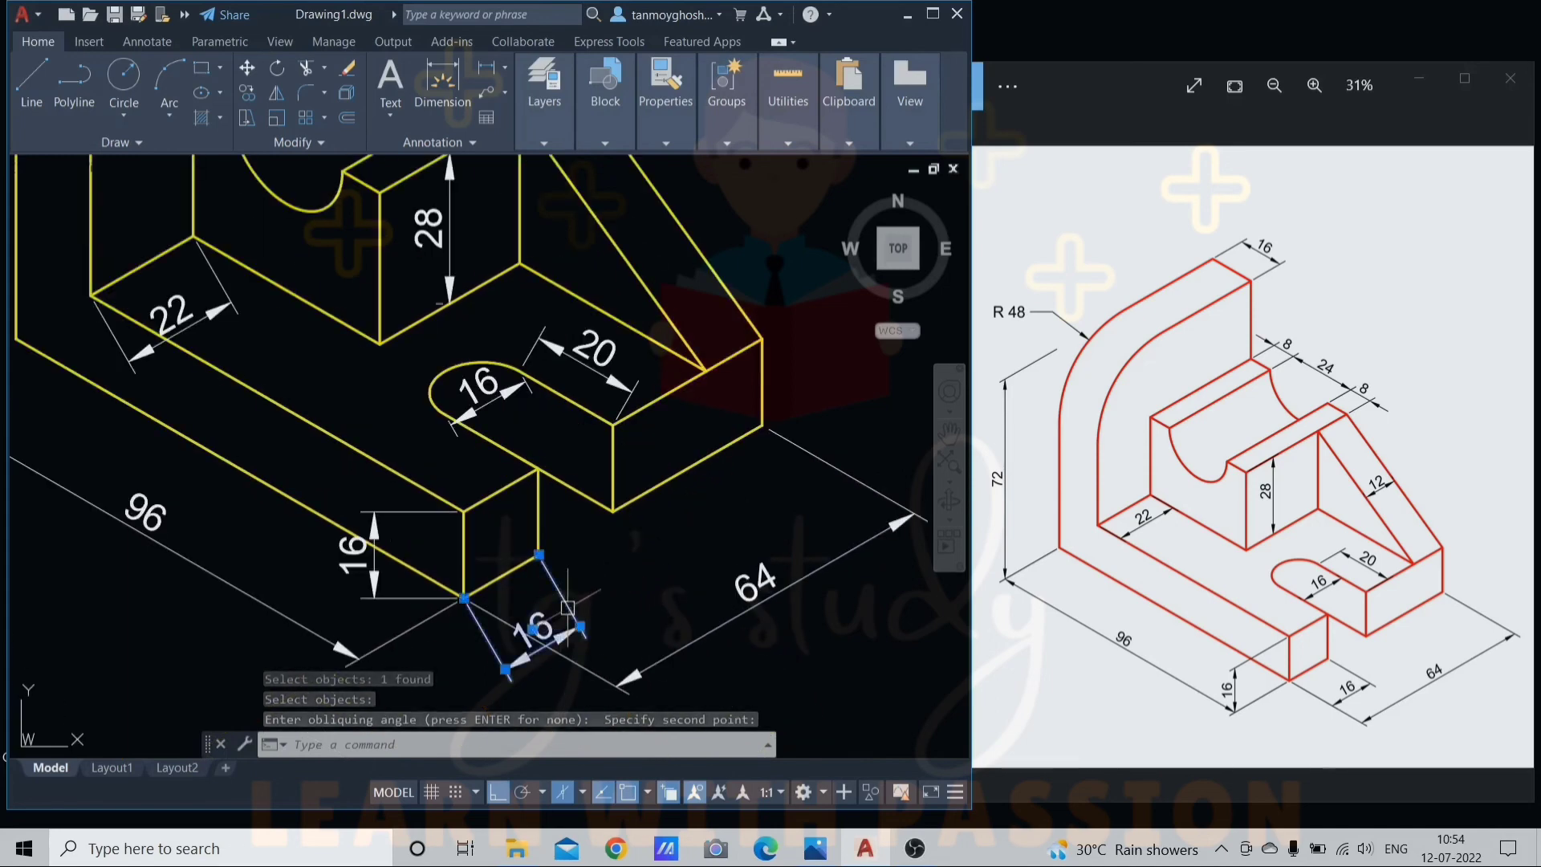
{"action": "scroll", "coordinate": [568, 608], "scroll_direction": "down", "scroll_amount": 2}
{"action": "scroll", "coordinate": [550, 459], "scroll_direction": "up", "scroll_amount": 2}
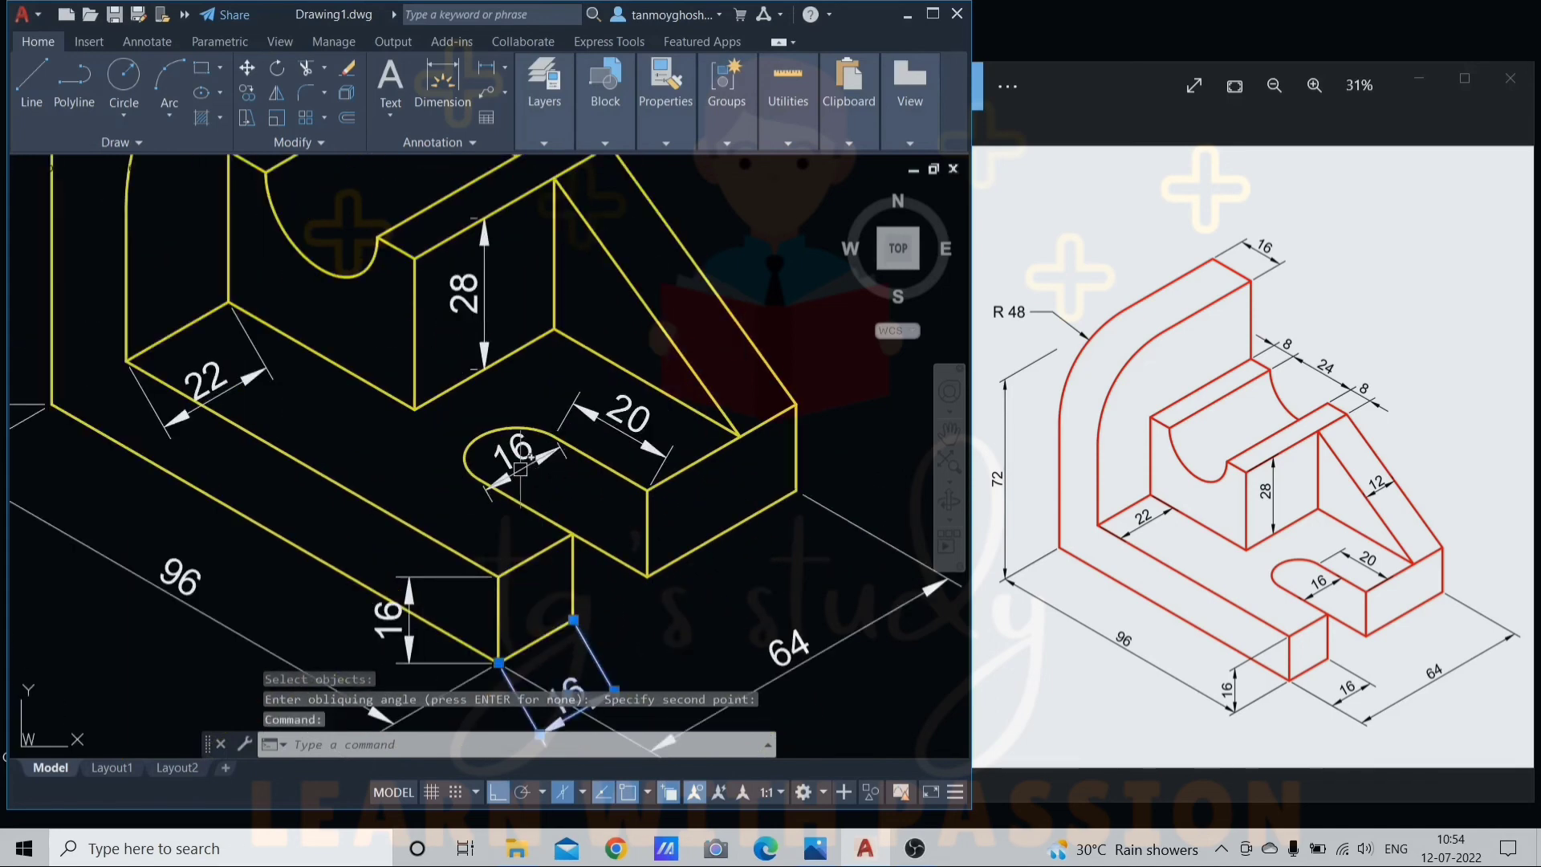
{"action": "left_click", "coordinate": [520, 468]}
{"action": "scroll", "coordinate": [520, 469], "scroll_direction": "down", "scroll_amount": 2}
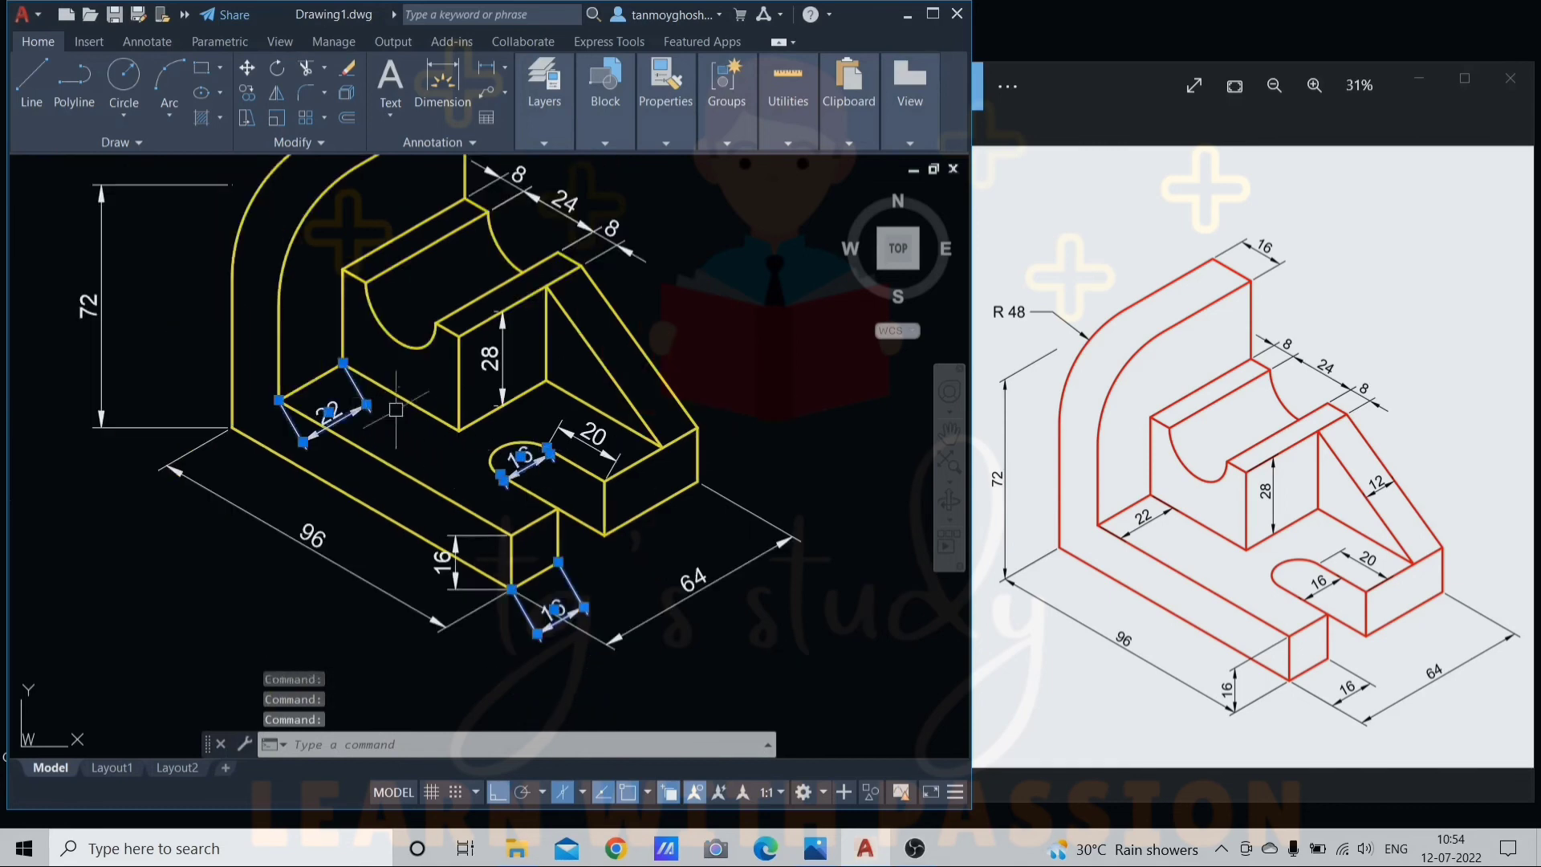
{"action": "scroll", "coordinate": [378, 415], "scroll_direction": "down", "scroll_amount": 2}
{"action": "type", "text": "dimedit"}
{"action": "key", "text": "Return"}
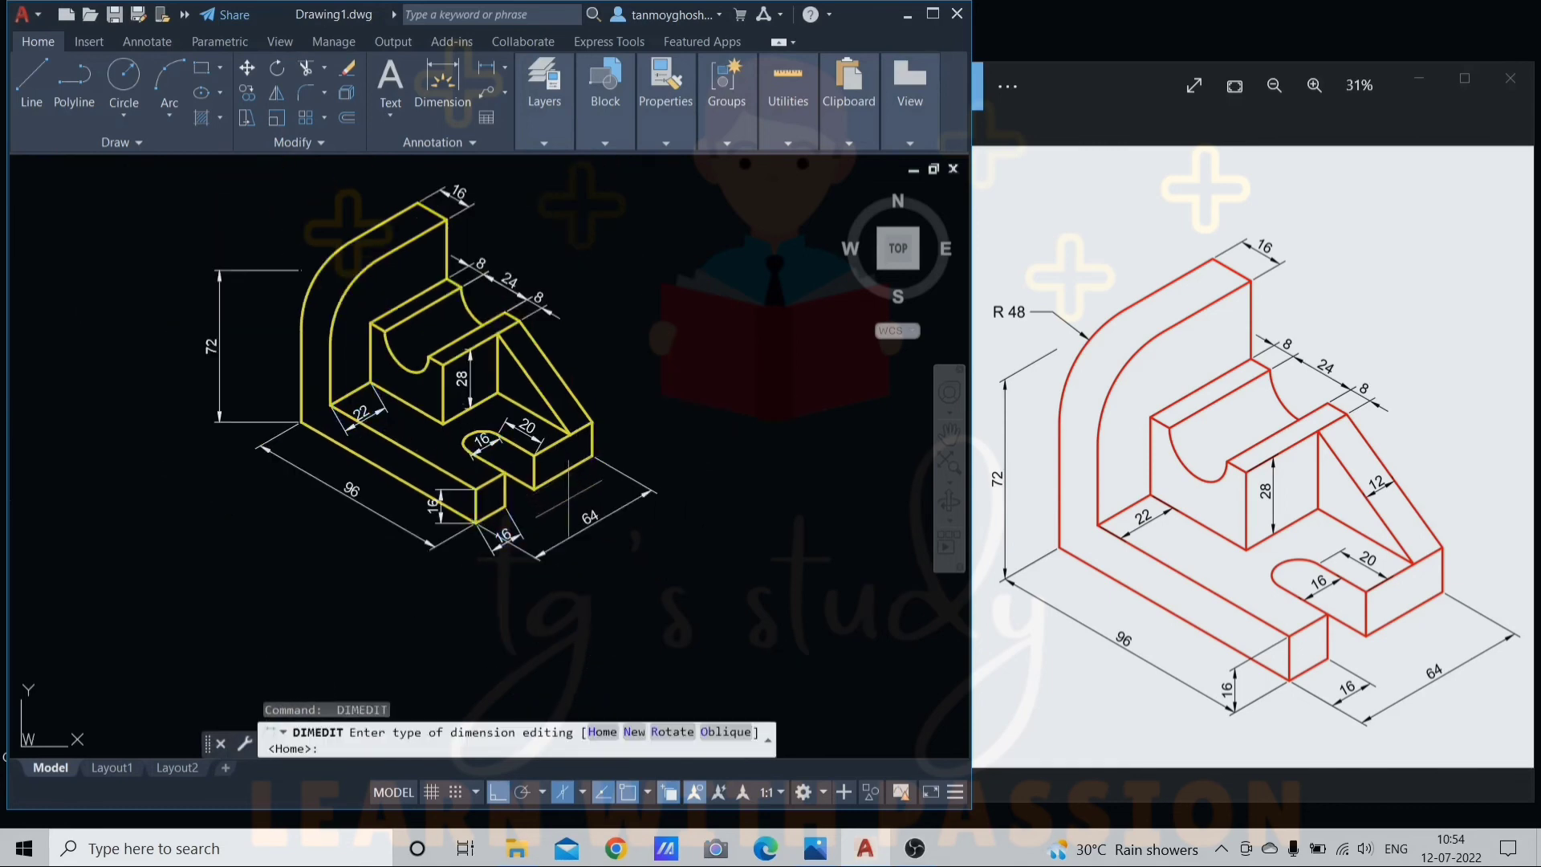
{"action": "type", "text": "o"}
{"action": "key", "text": "Return"}
{"action": "scroll", "coordinate": [568, 499], "scroll_direction": "up", "scroll_amount": 2}
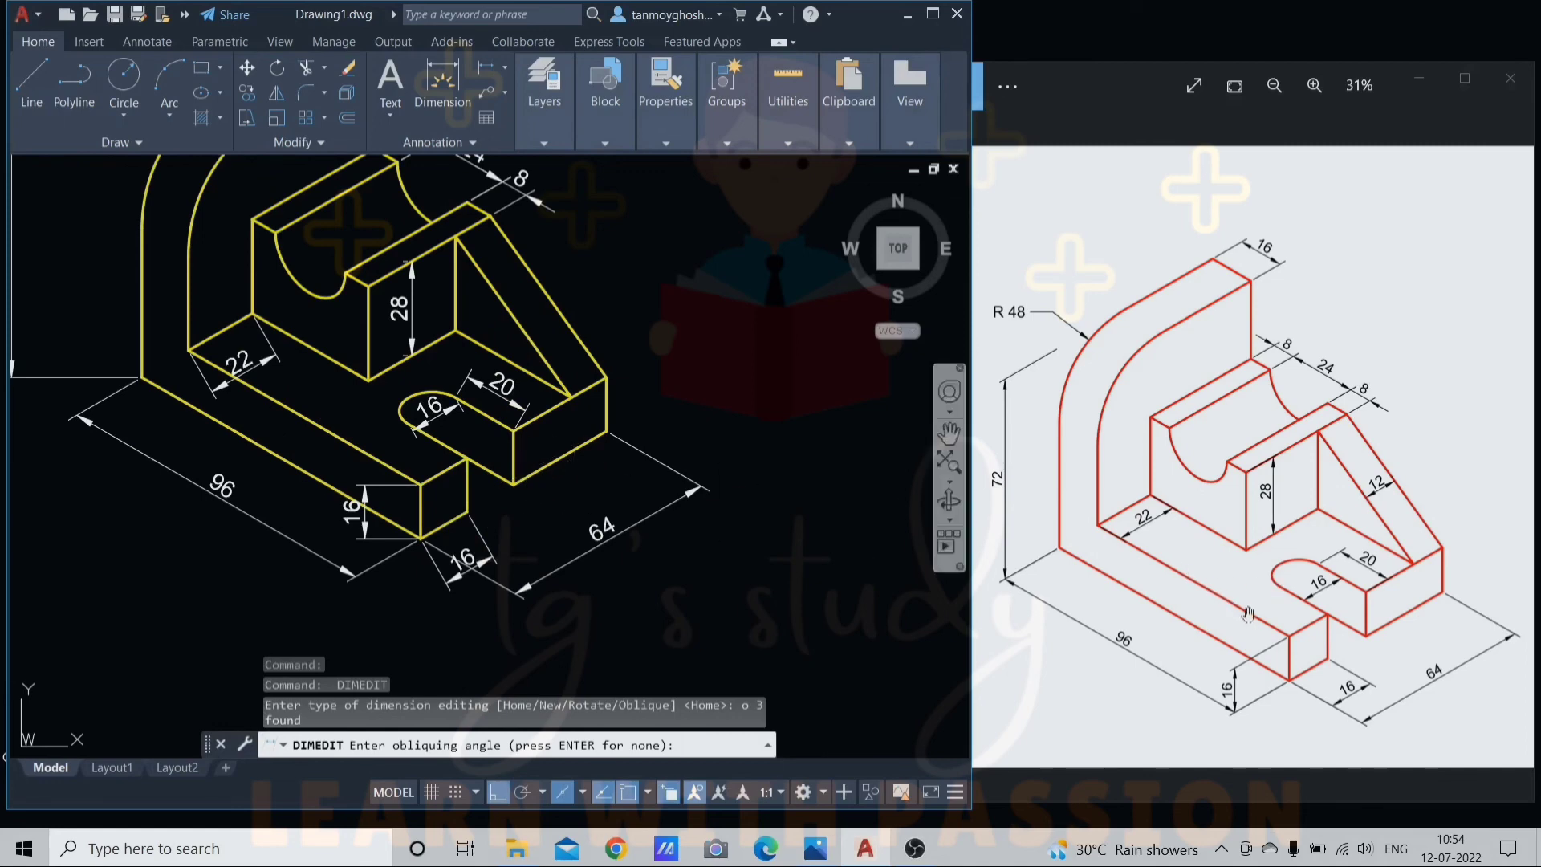
{"action": "scroll", "coordinate": [492, 473], "scroll_direction": "up", "scroll_amount": 2}
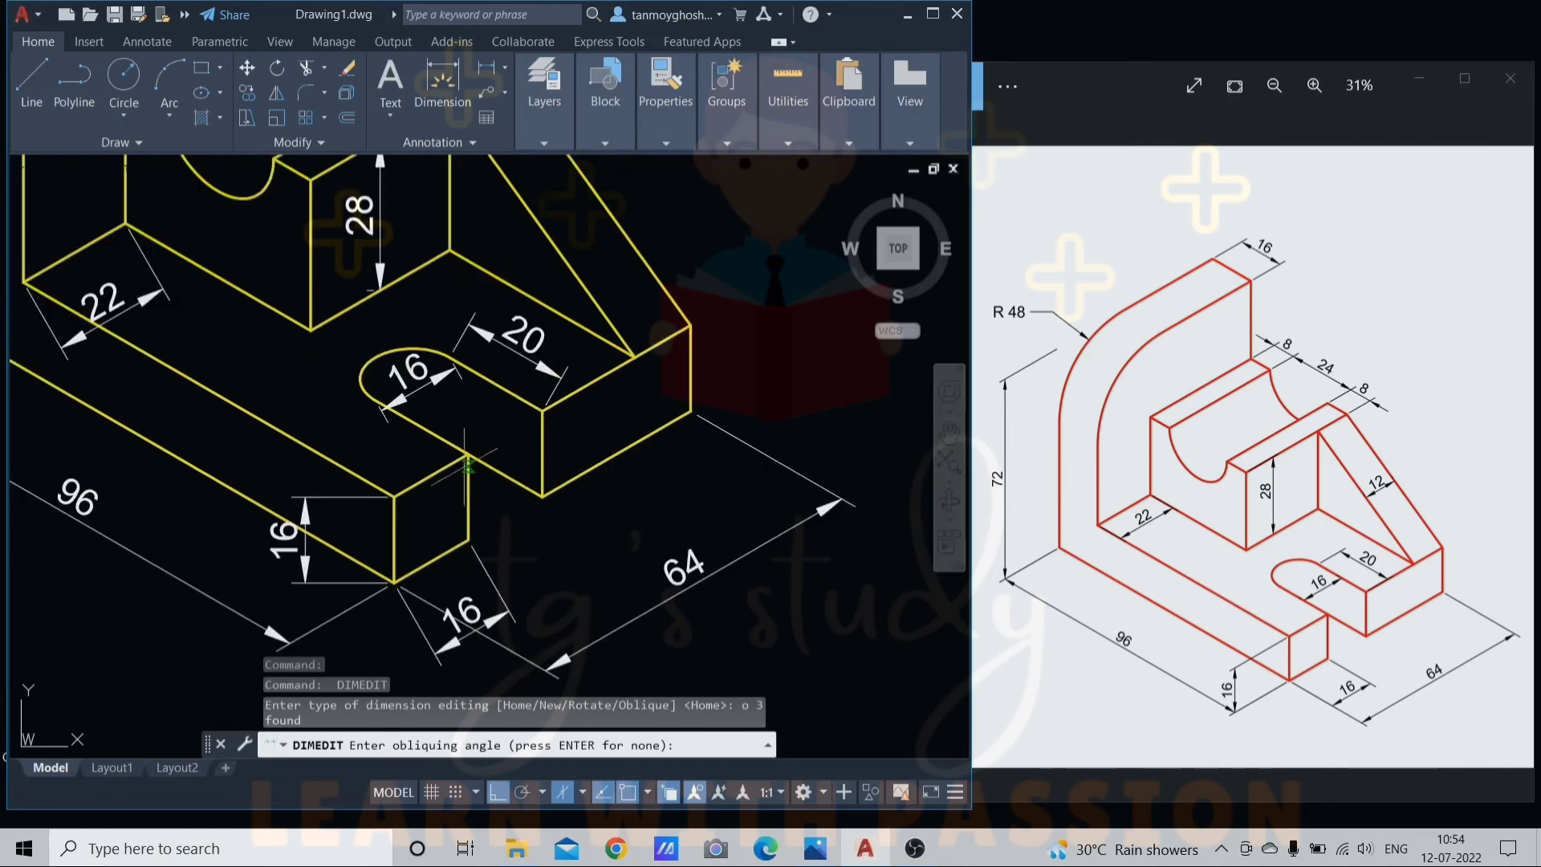
{"action": "left_click", "coordinate": [467, 453]}
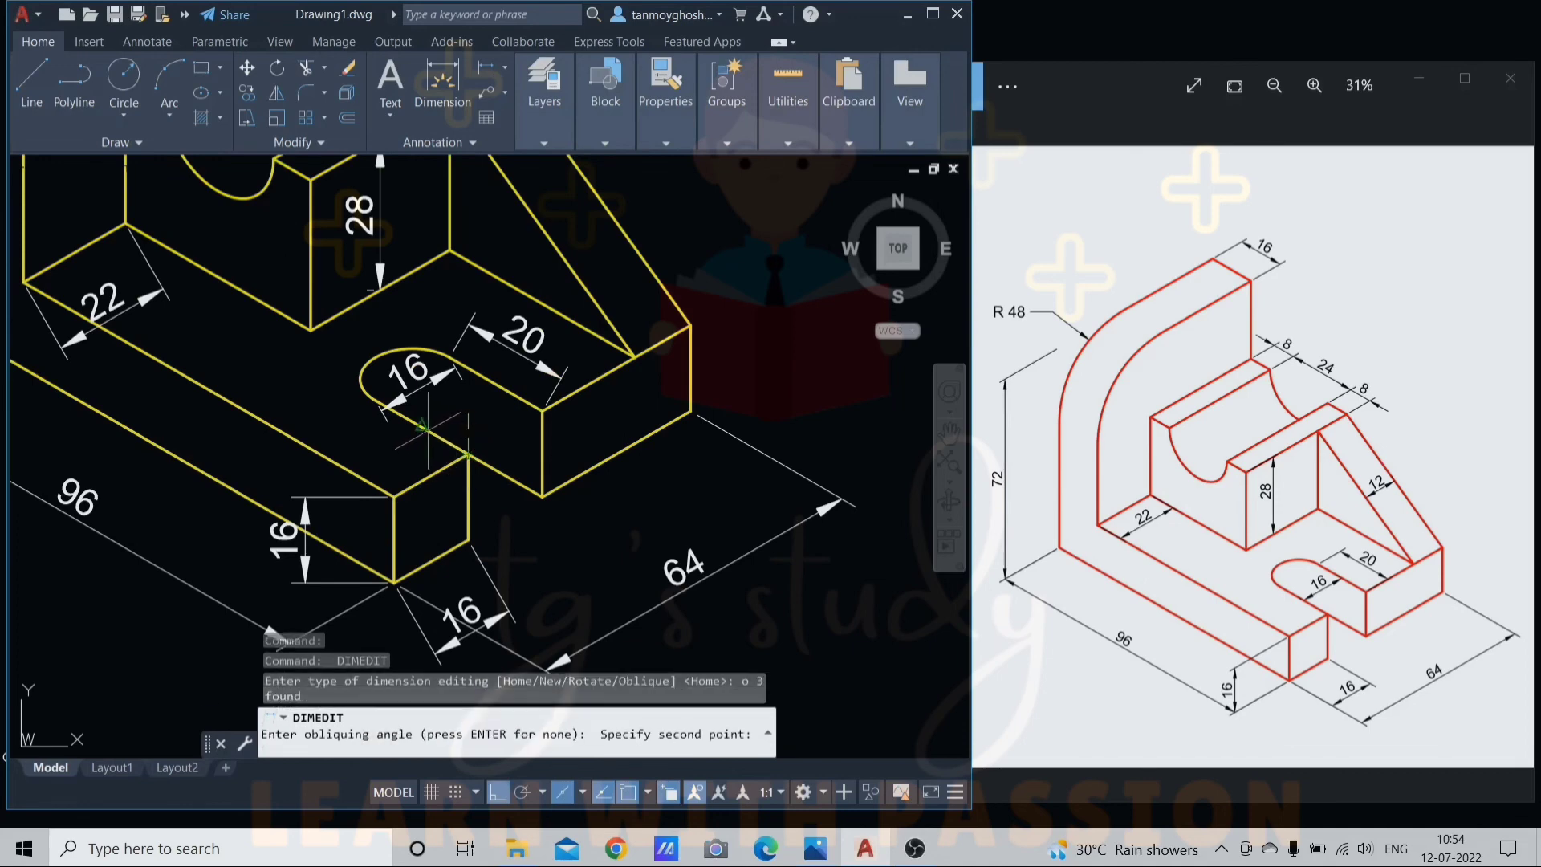
{"action": "left_click", "coordinate": [401, 415]}
{"action": "scroll", "coordinate": [673, 530], "scroll_direction": "down", "scroll_amount": 2}
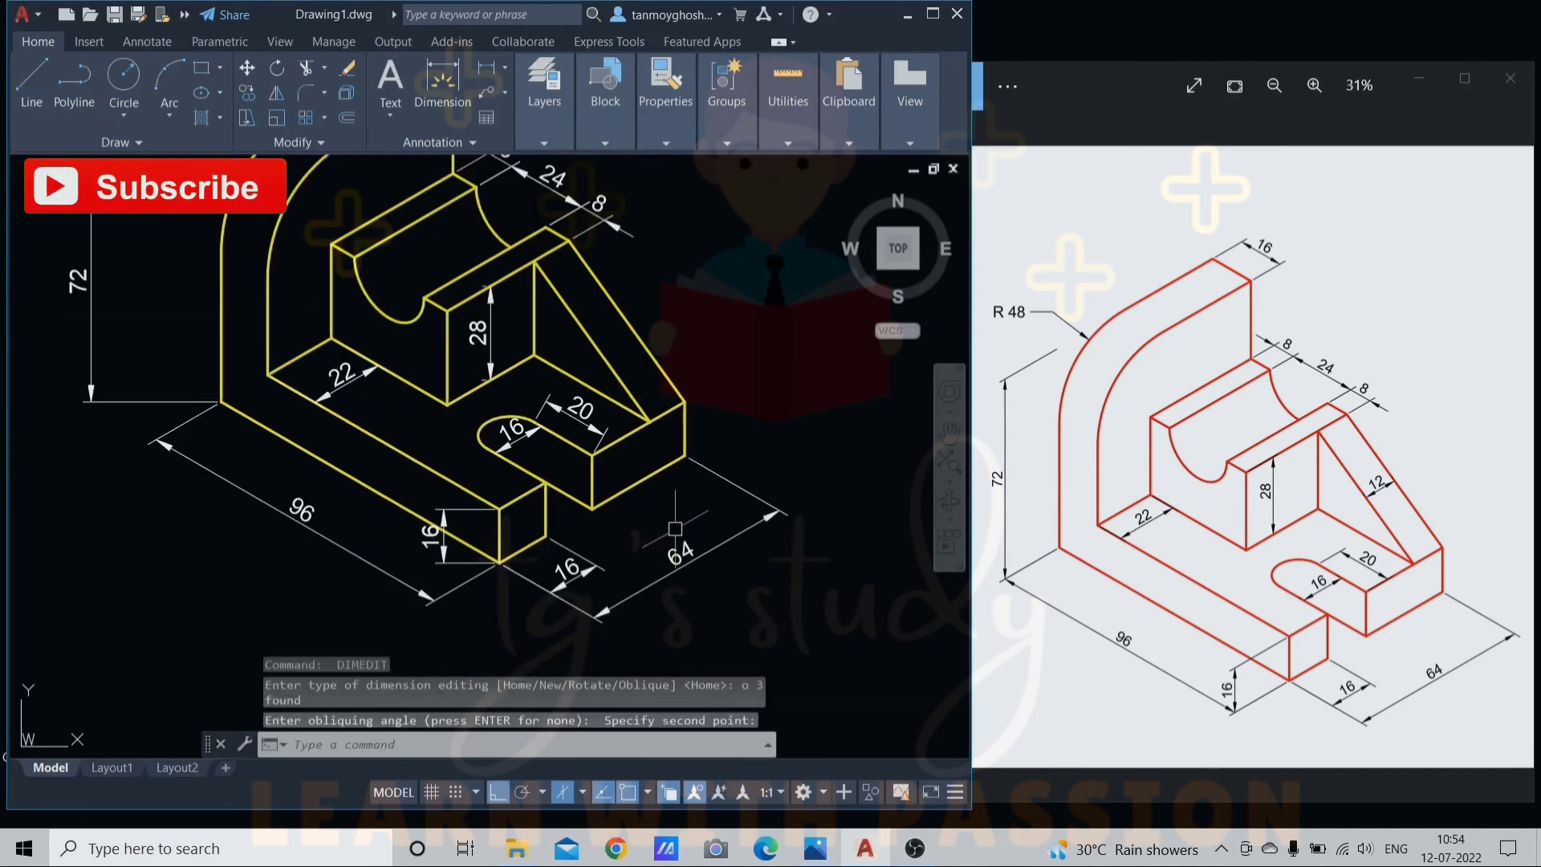
{"action": "scroll", "coordinate": [675, 528], "scroll_direction": "down", "scroll_amount": 2}
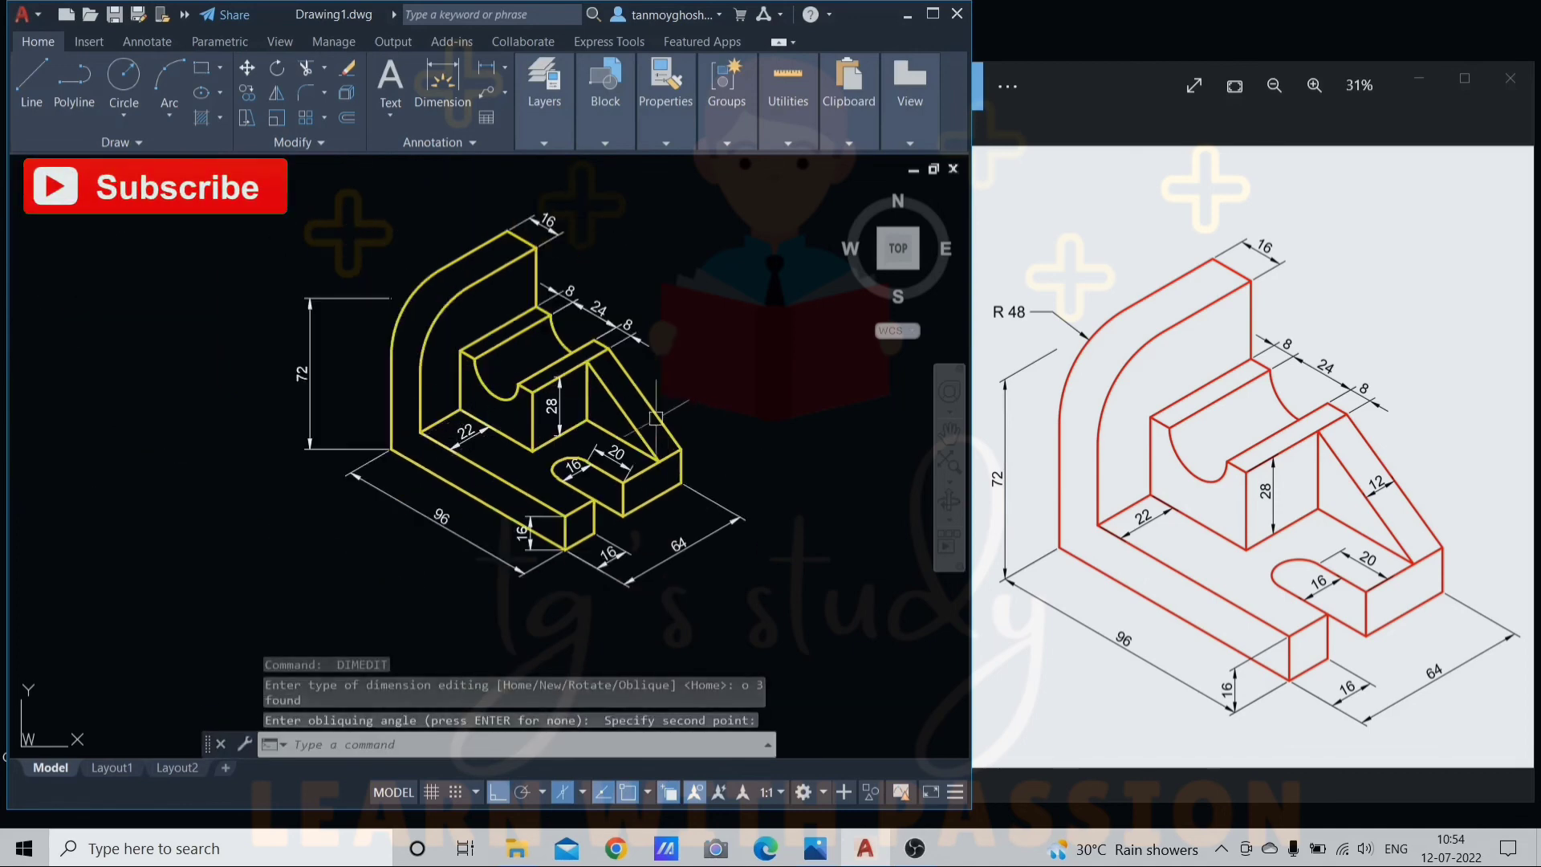
Oblique the vertical 72 dimension beside the upright plate parallel to the cradle block's long top edge with DIMEDIT.
{"action": "scroll", "coordinate": [329, 362], "scroll_direction": "up", "scroll_amount": 2}
{"action": "middle_click_drag", "start_coordinate": [400, 349], "coordinate": [379, 405]}
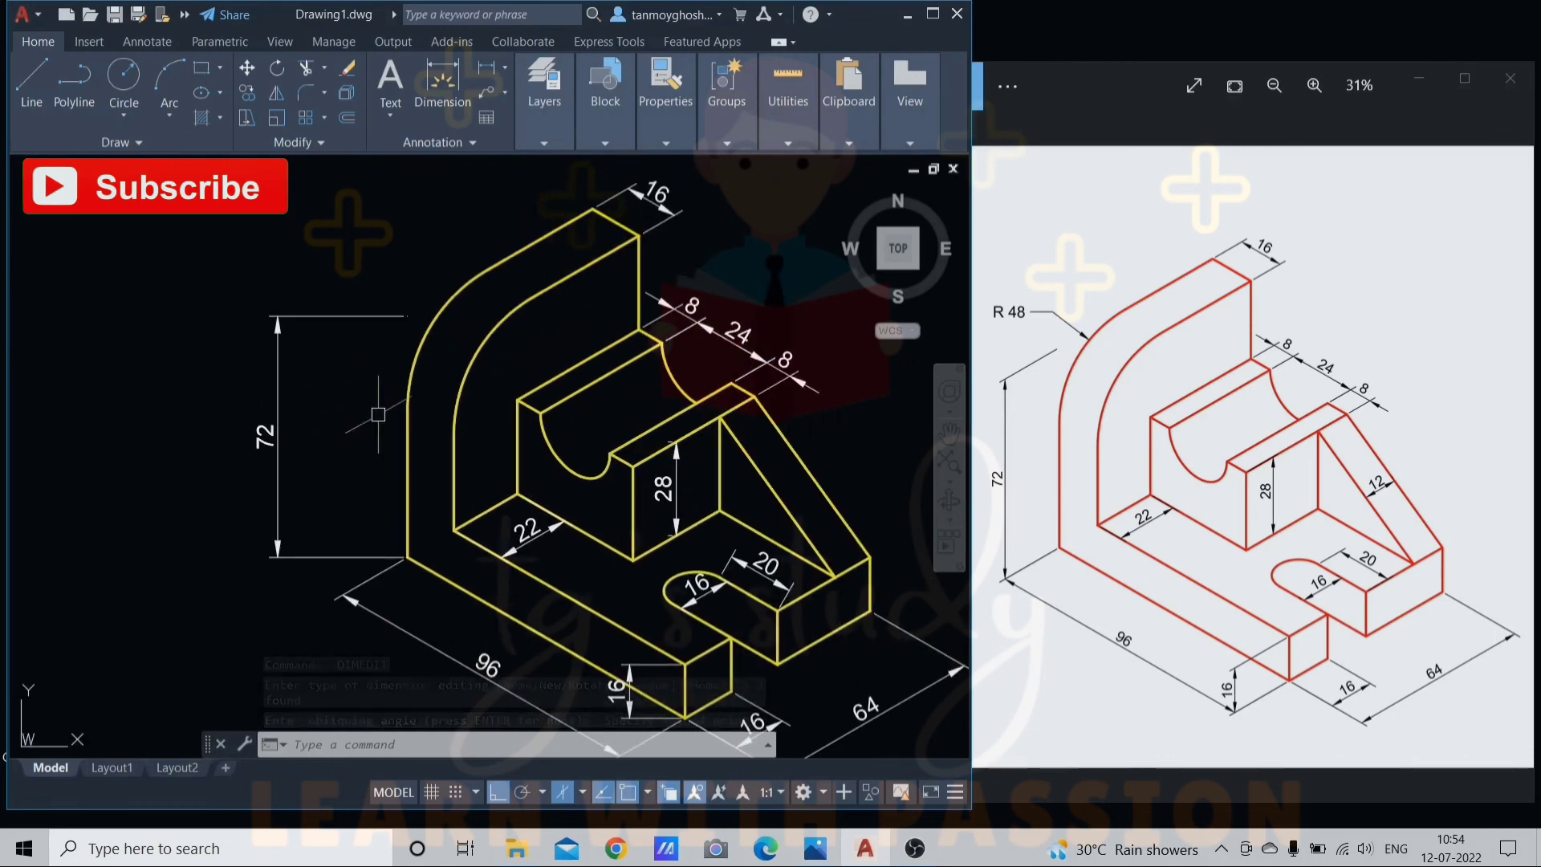
{"action": "key", "text": "Return"}
{"action": "type", "text": "o"}
{"action": "key", "text": "Return"}
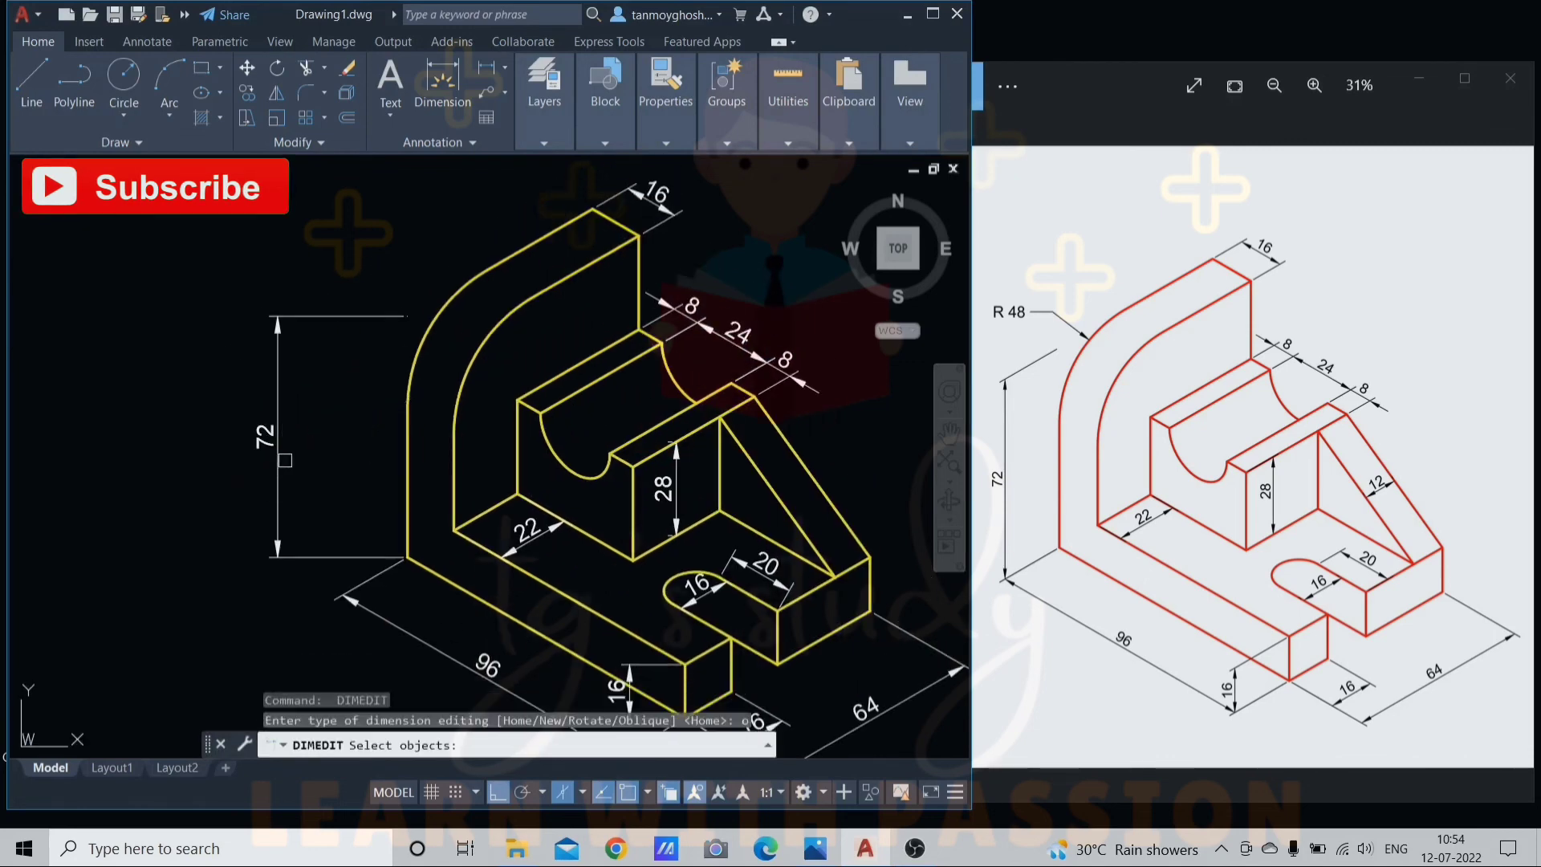
{"action": "left_click", "coordinate": [278, 459]}
{"action": "key", "text": "Return"}
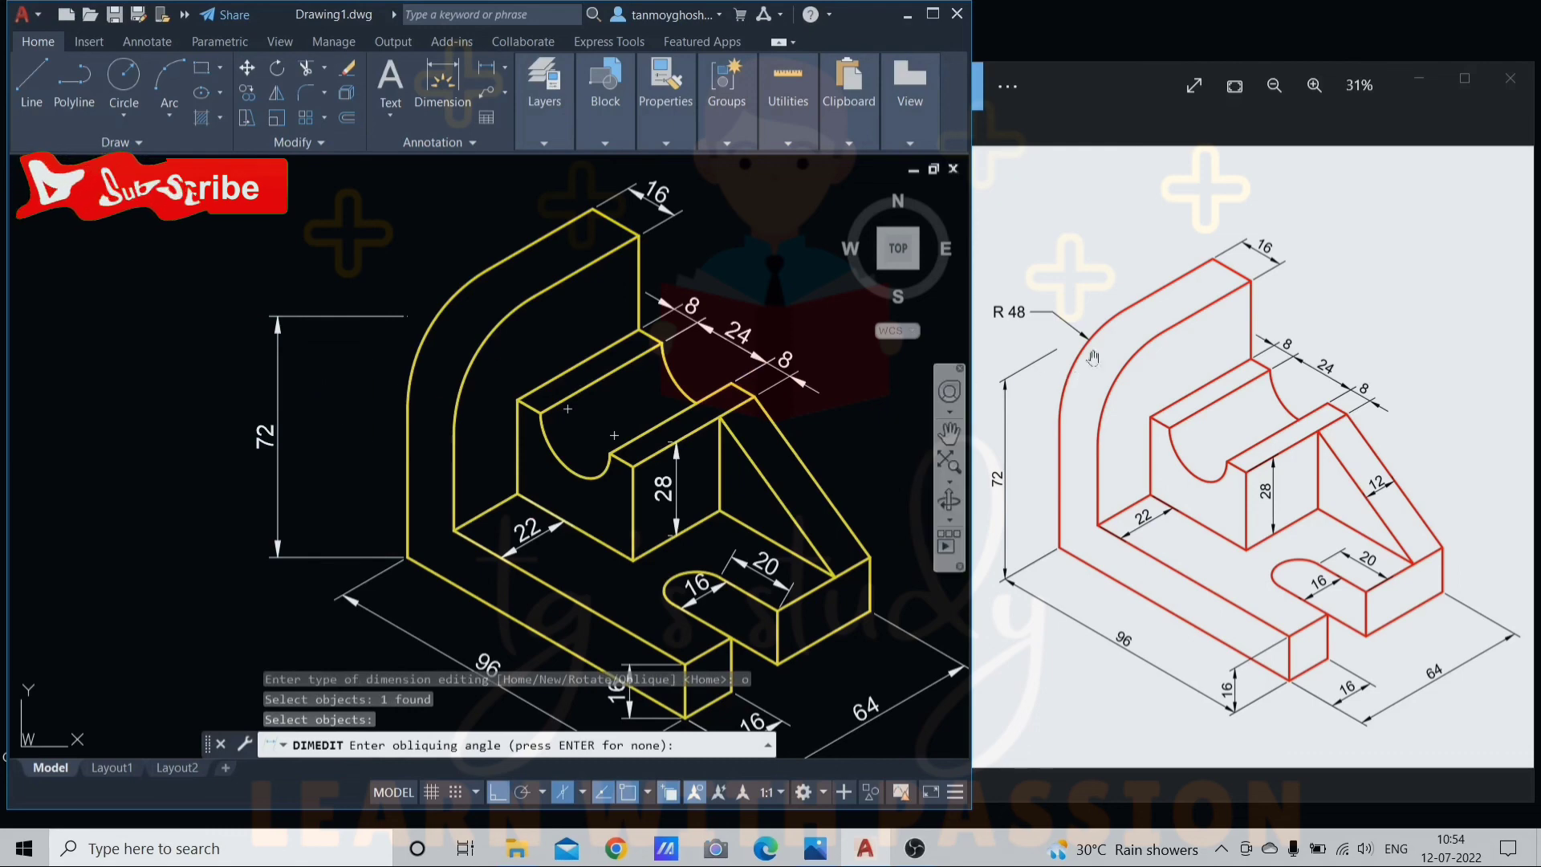
{"action": "left_click", "coordinate": [638, 329]}
{"action": "left_click", "coordinate": [511, 399]}
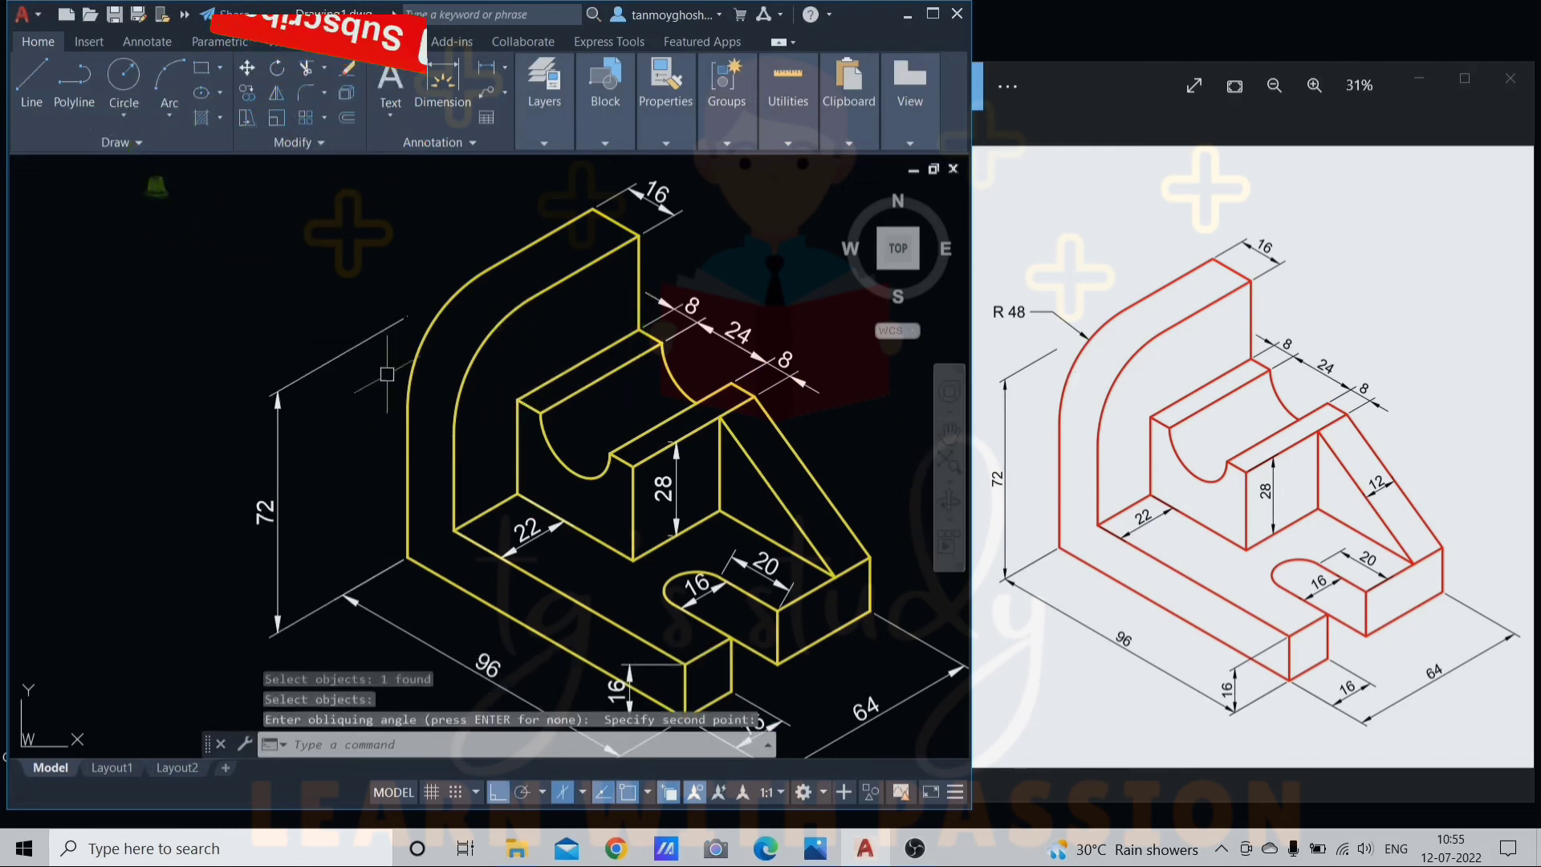
Stretch the 72 dimension line closer to the upright plate so its lower end meets the start of the 96 dimension line.
{"action": "middle_click_drag", "start_coordinate": [363, 526], "coordinate": [311, 373]}
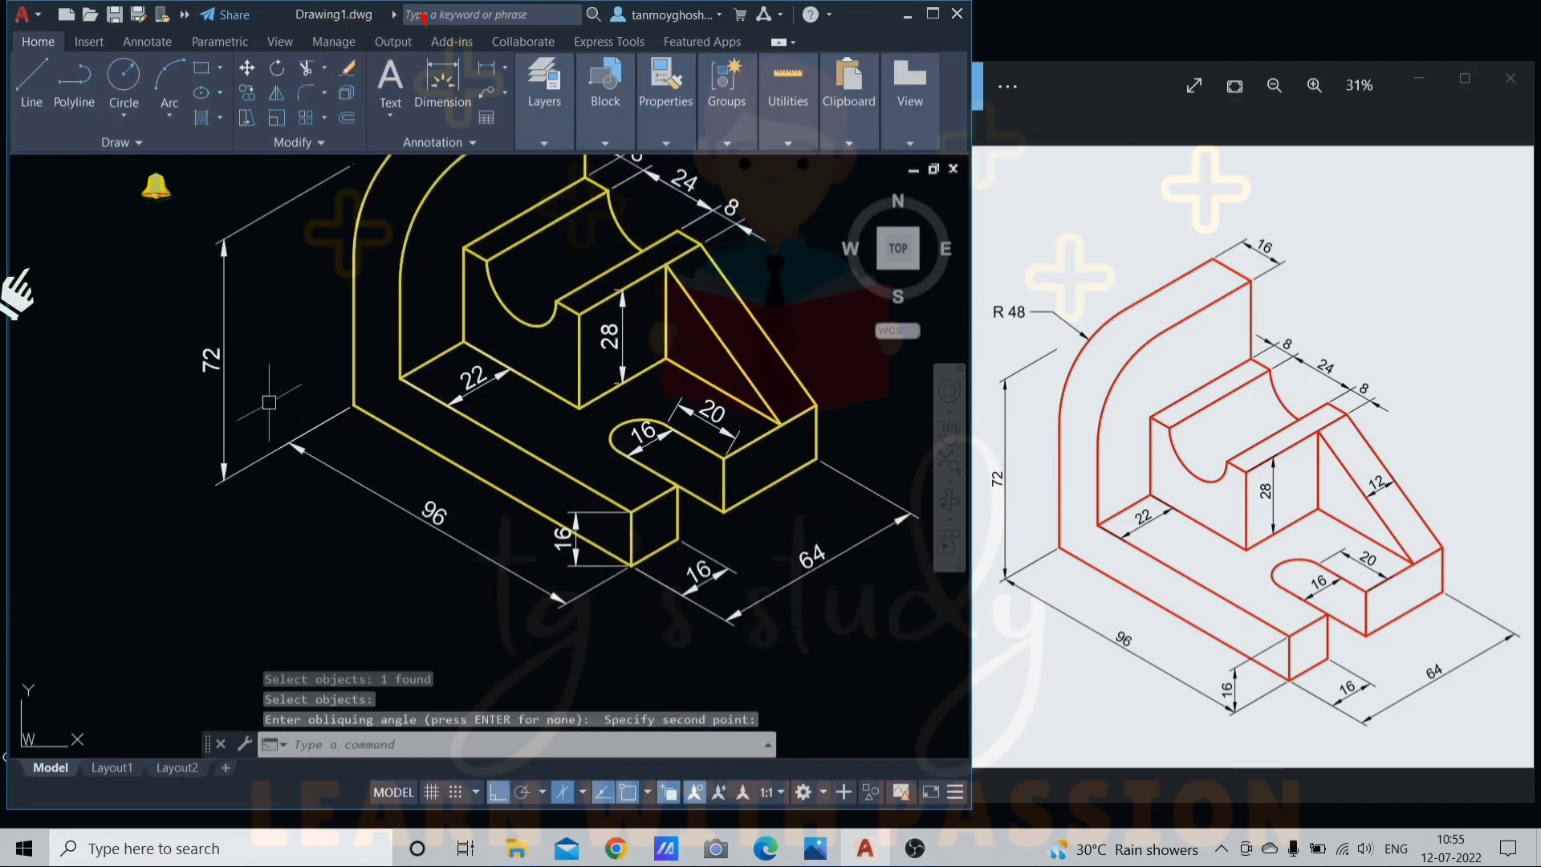
{"action": "left_click", "coordinate": [223, 409]}
{"action": "left_click", "coordinate": [224, 479]}
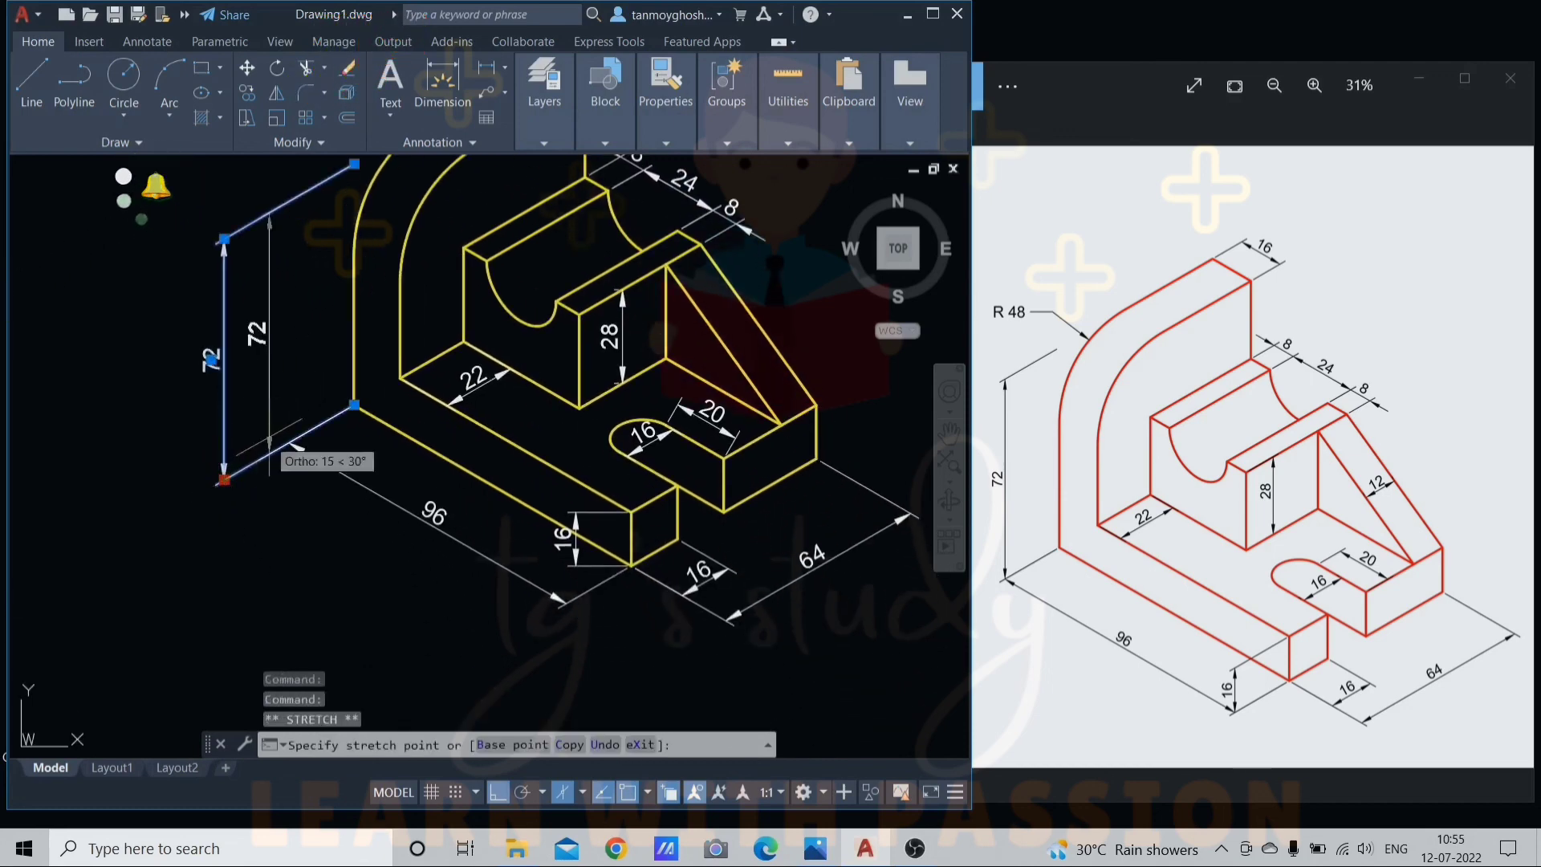
{"action": "left_click", "coordinate": [289, 443]}
{"action": "key", "text": "Escape"}
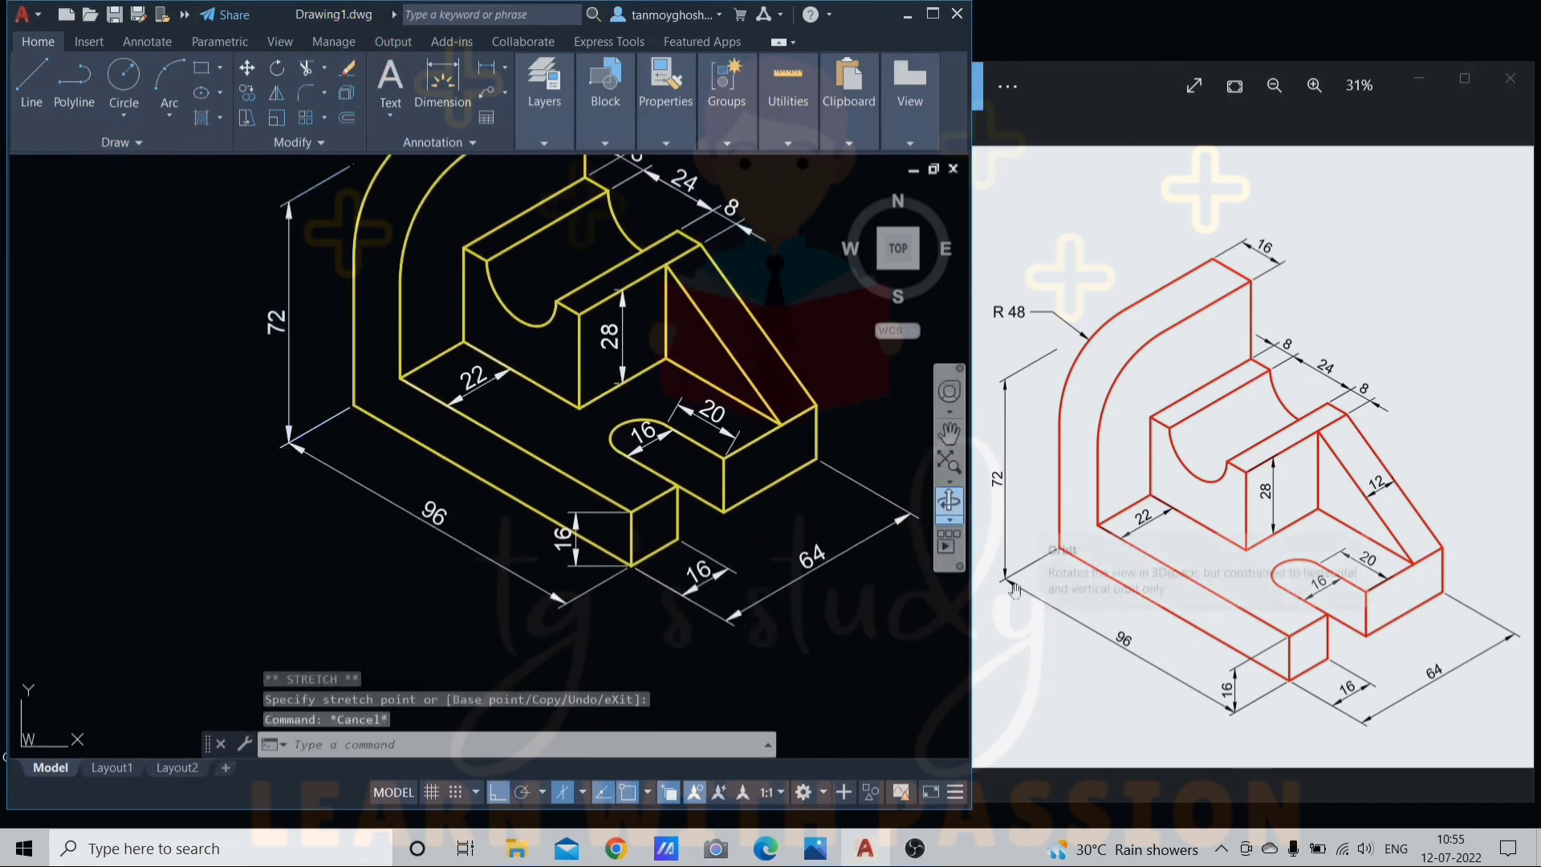
{"action": "scroll", "coordinate": [599, 513], "scroll_direction": "down", "scroll_amount": 4}
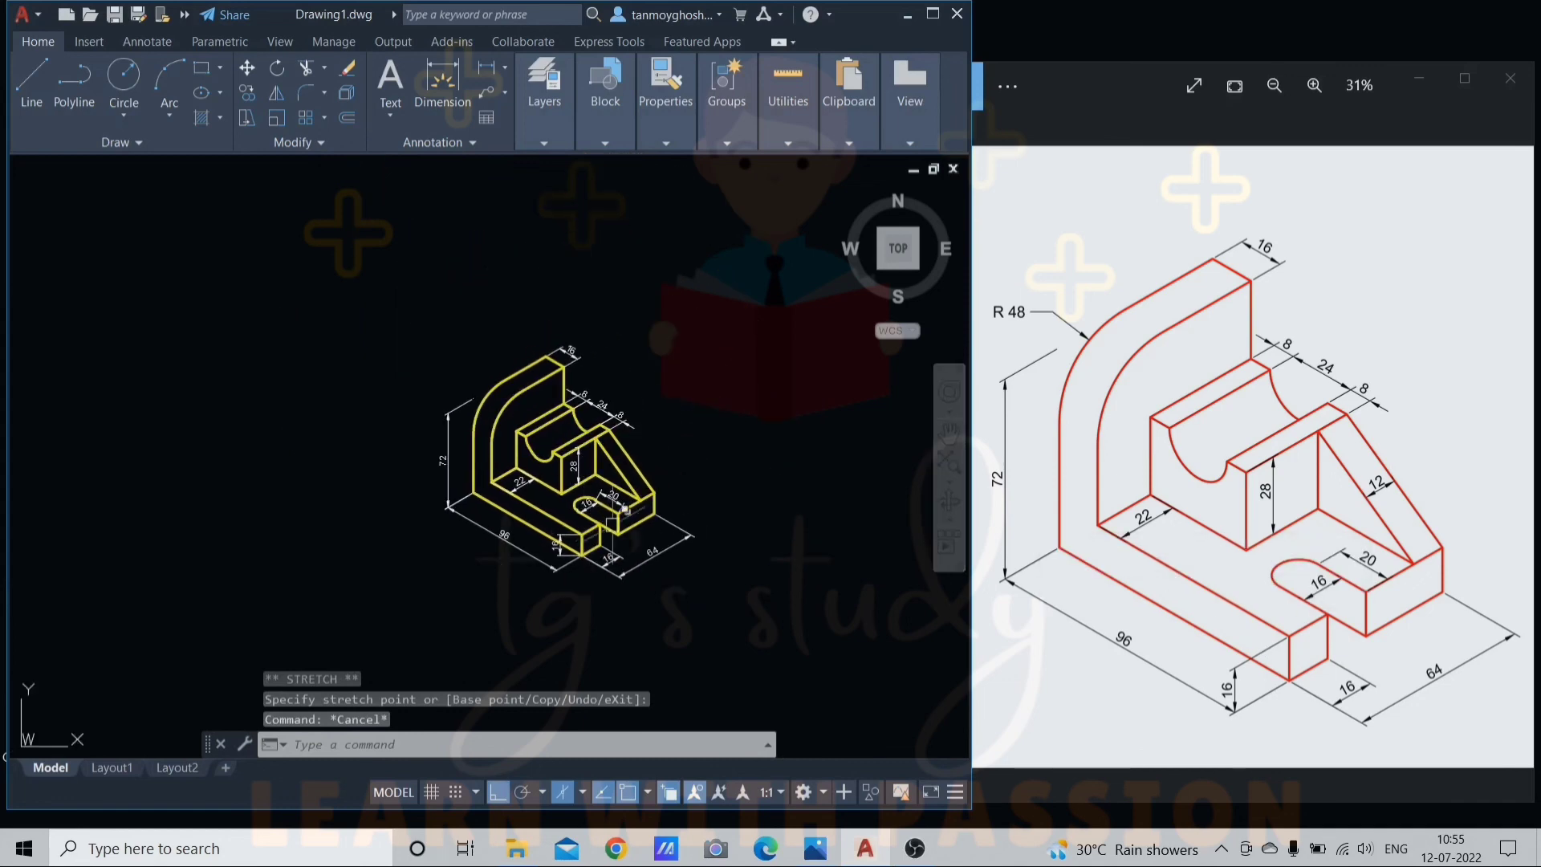
Add a multileader reading "R 48" with its arrowhead on the upright plate's outer rounded corner, turning Ortho off to angle the leader.
{"action": "scroll", "coordinate": [625, 508], "scroll_direction": "up", "scroll_amount": 5}
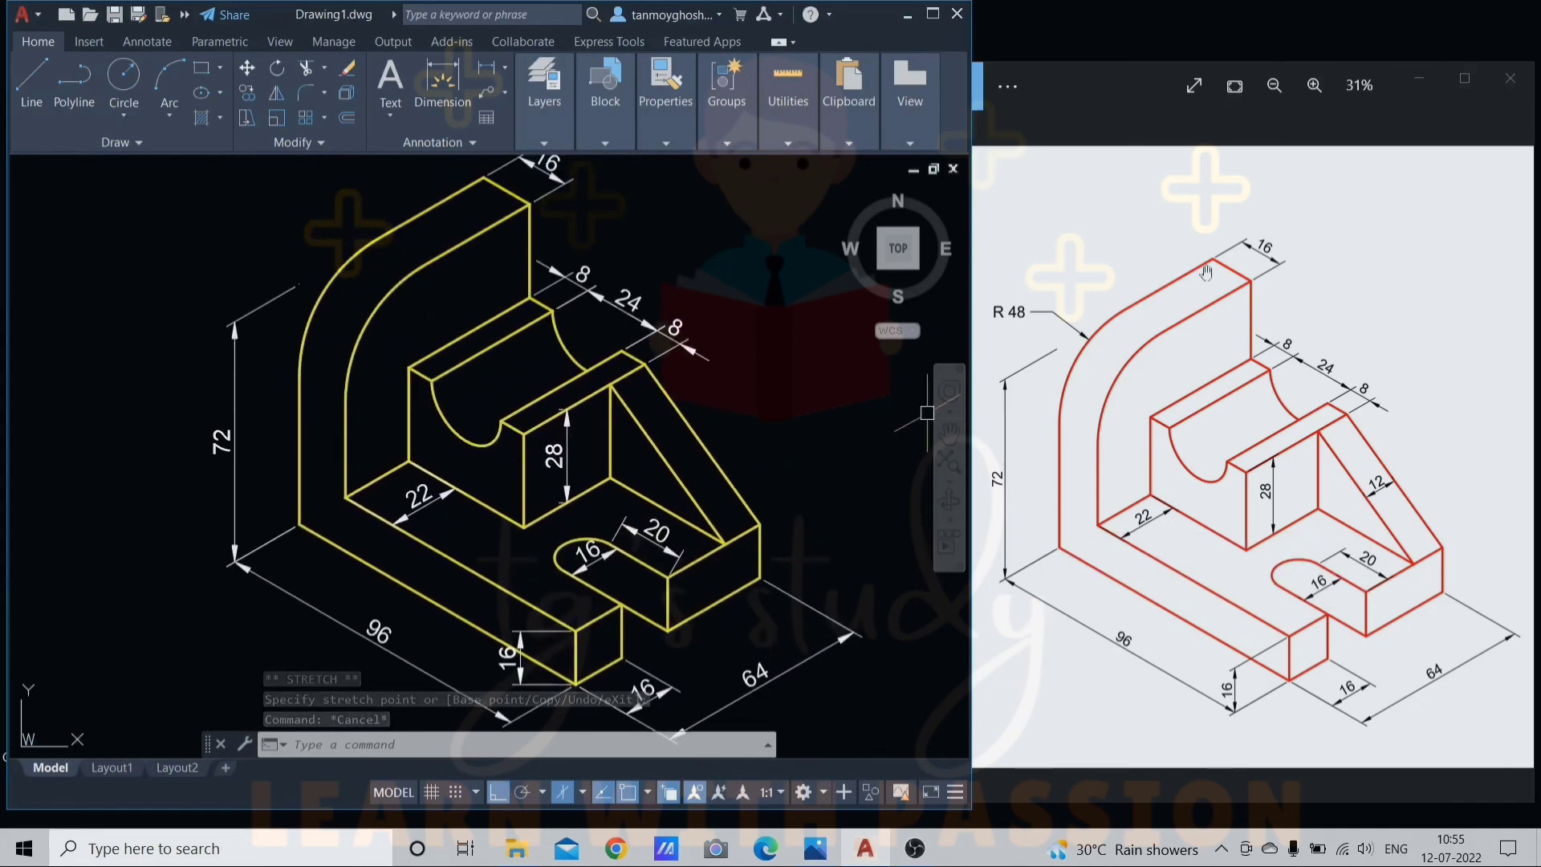
{"action": "middle_click_drag", "start_coordinate": [432, 346], "coordinate": [480, 429]}
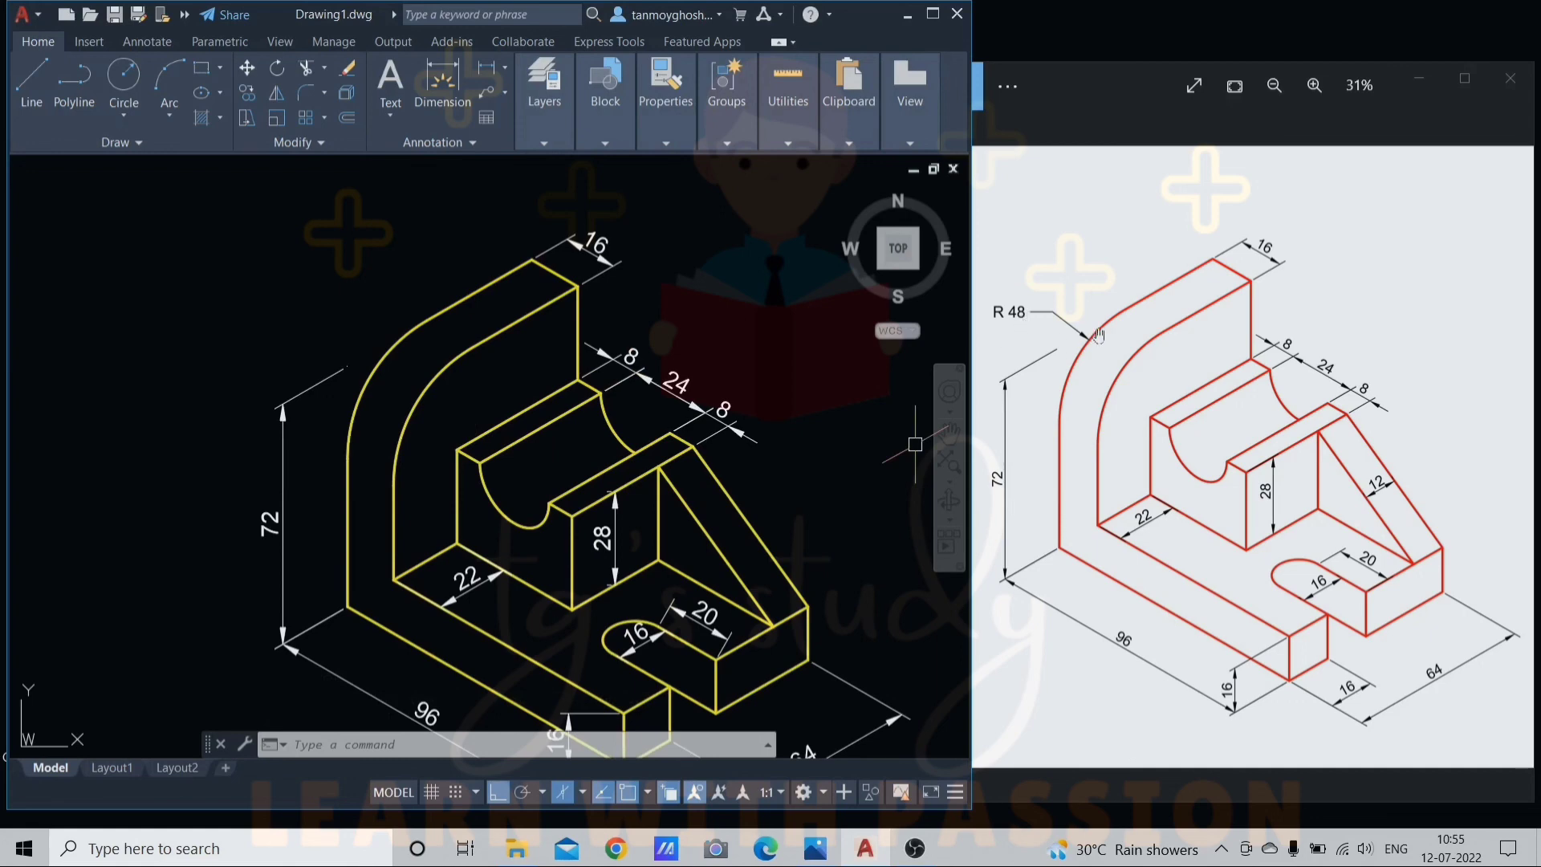
{"action": "key", "text": "Escape"}
{"action": "key", "text": "Escape"}
{"action": "key", "text": "Escape"}
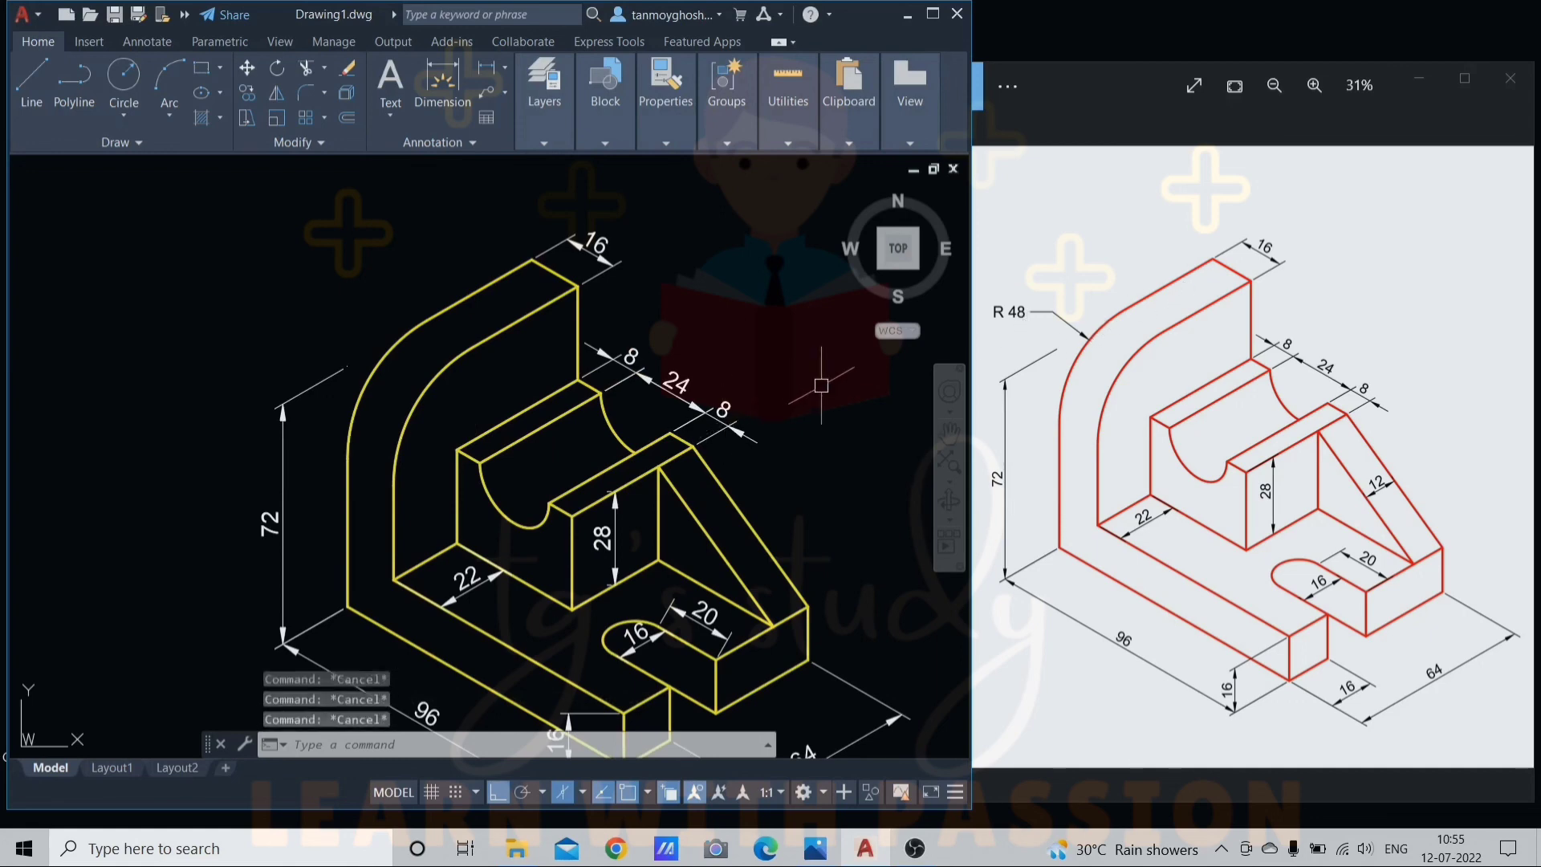
{"action": "type", "text": "mld"}
{"action": "key", "text": "Return"}
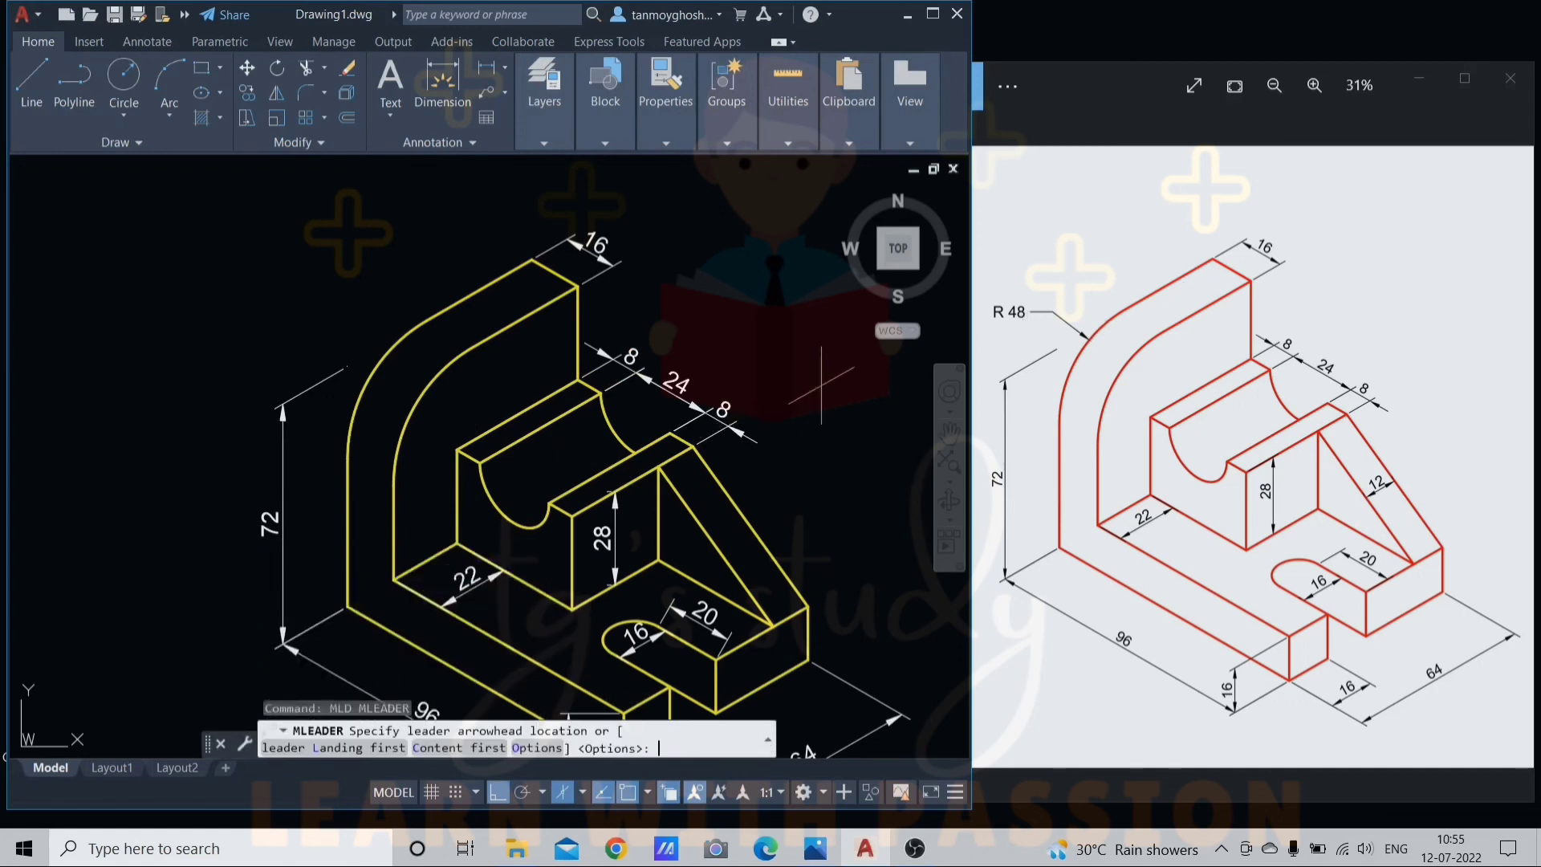
{"action": "left_click", "coordinate": [373, 373]}
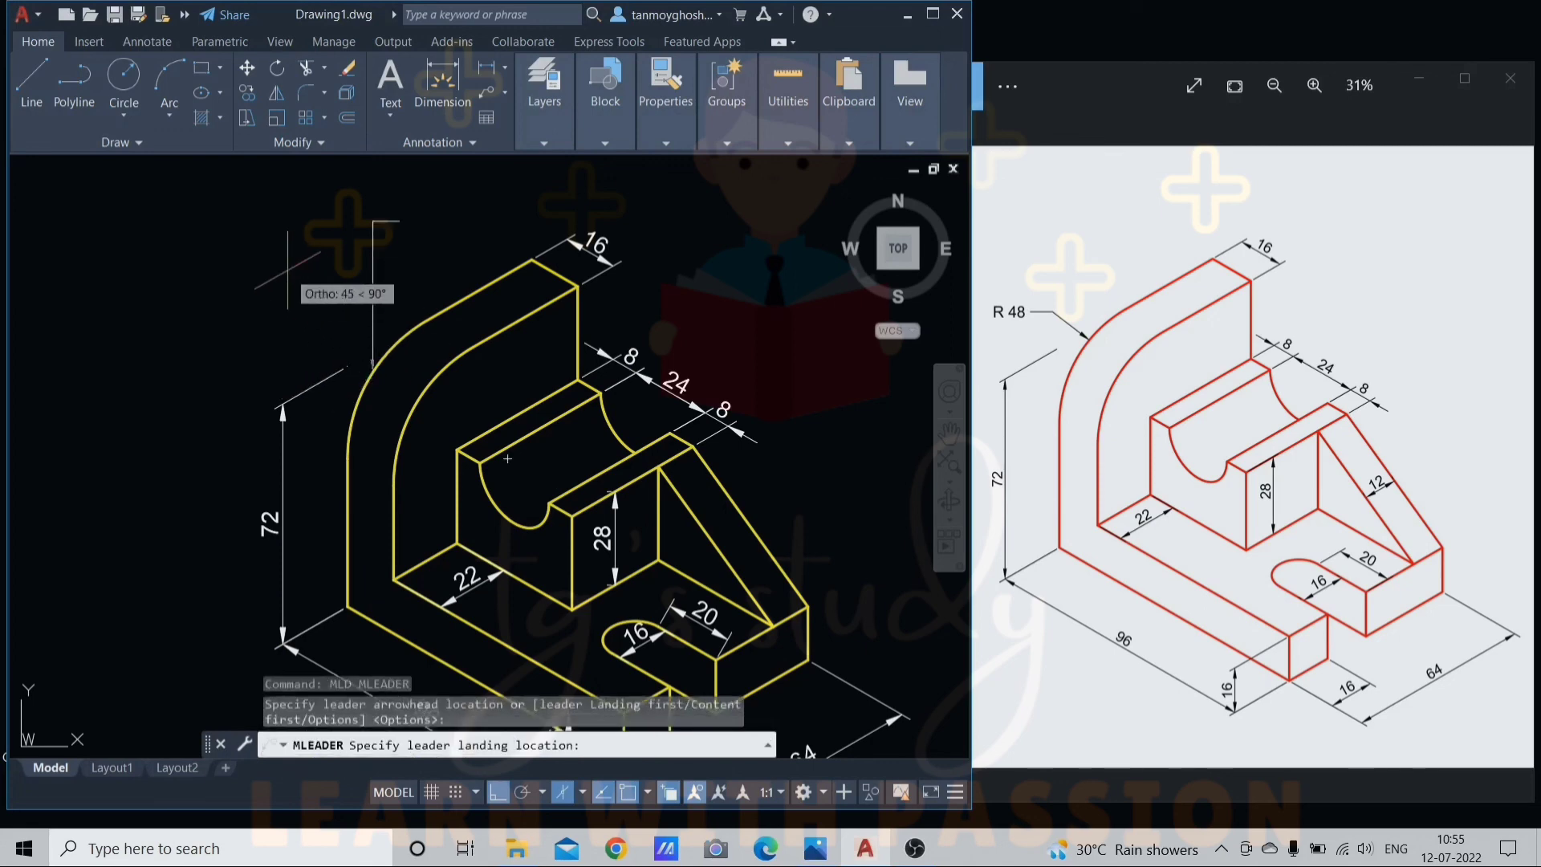
{"action": "key", "text": "F8"}
{"action": "left_click", "coordinate": [320, 261]}
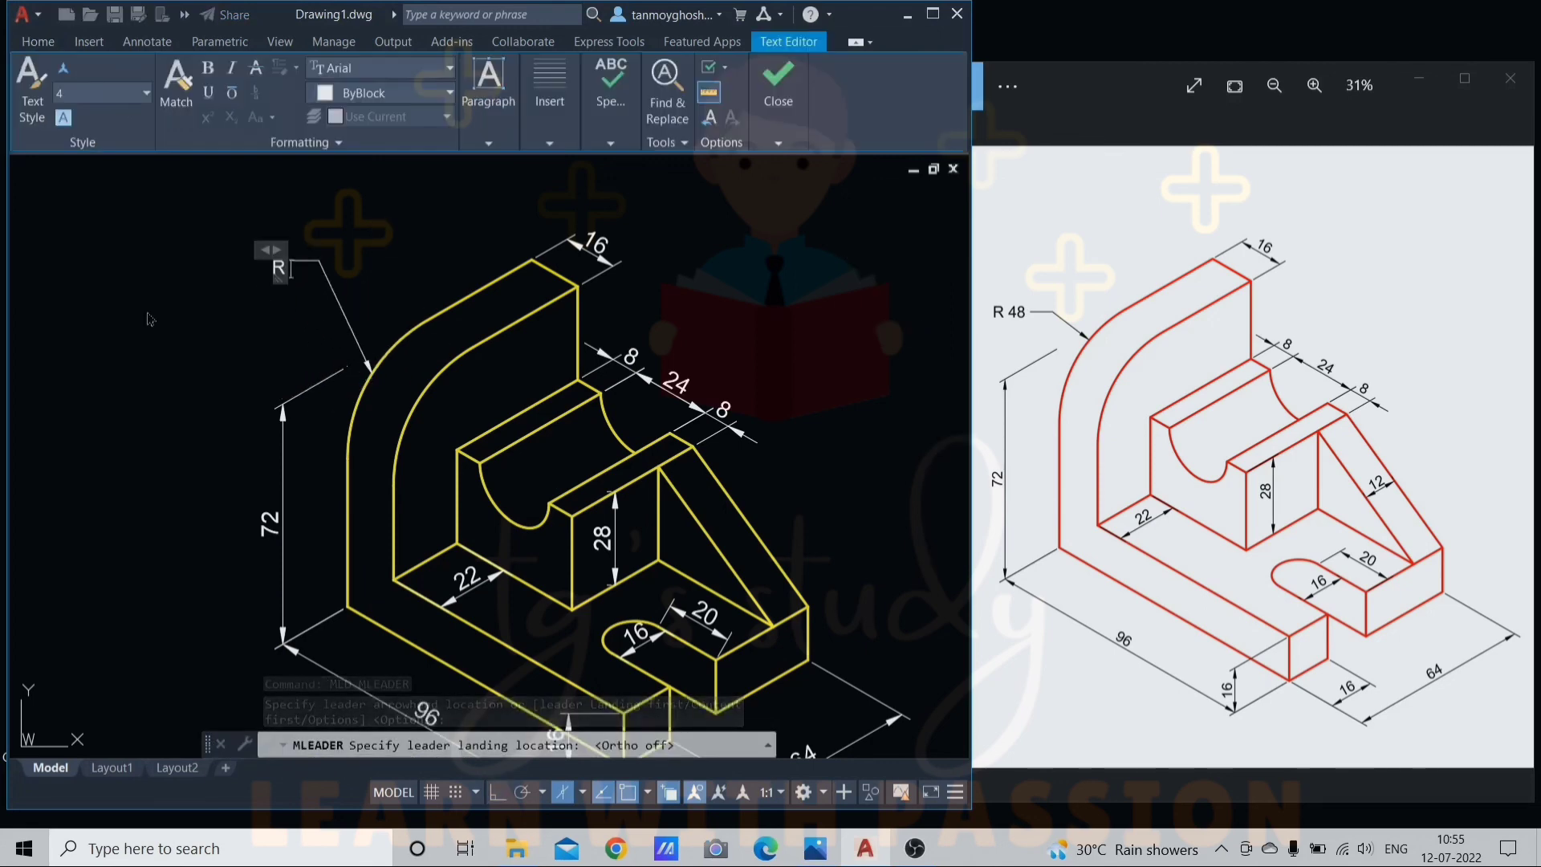
{"action": "type", "text": "R 48"}
{"action": "left_click", "coordinate": [167, 333]}
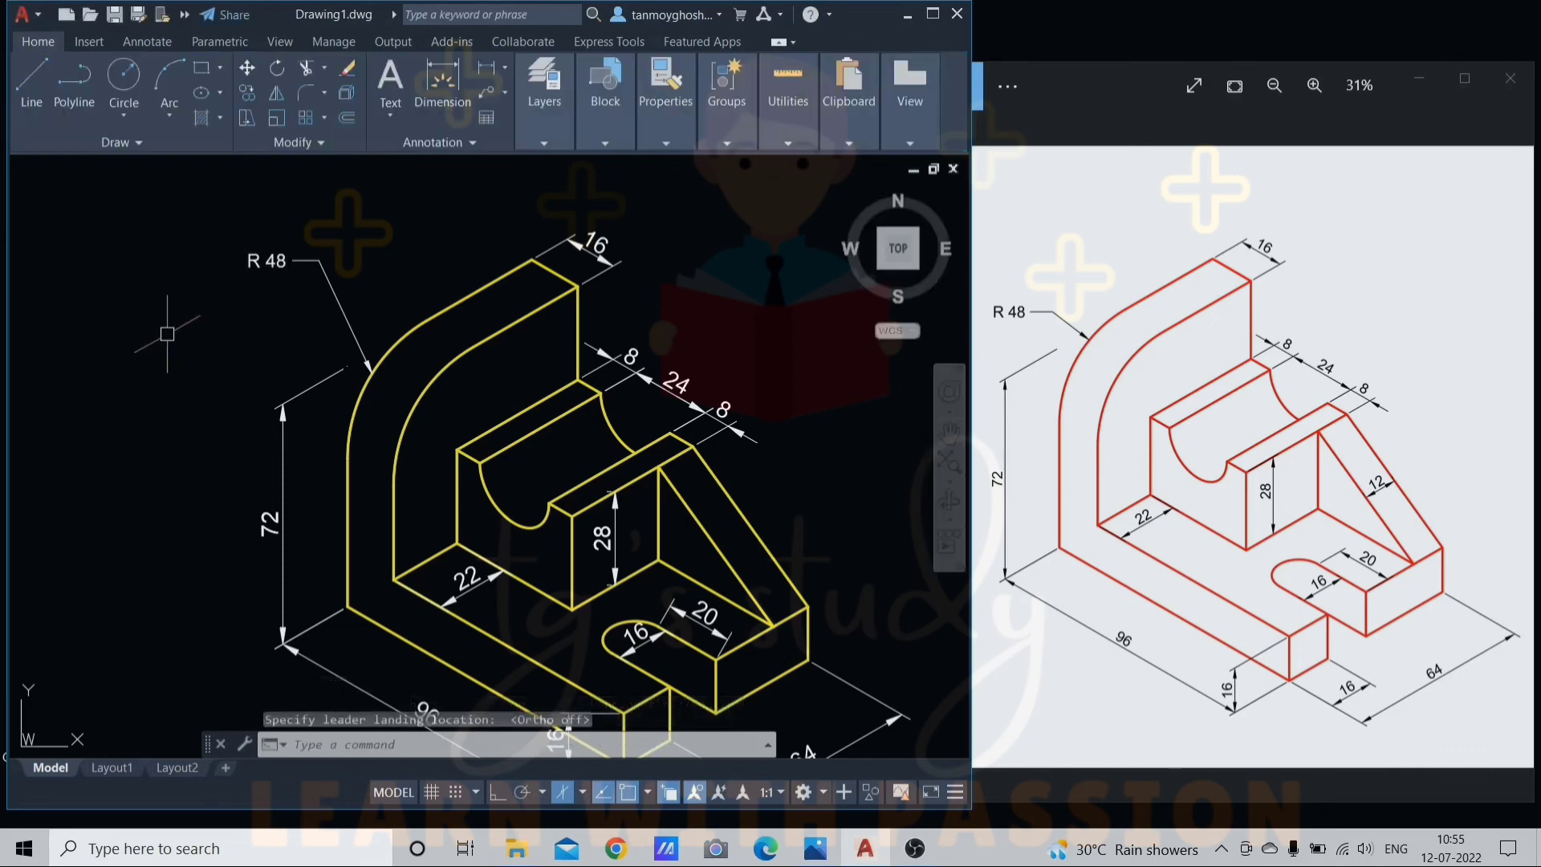
{"action": "scroll", "coordinate": [233, 297], "scroll_direction": "down", "scroll_amount": 5}
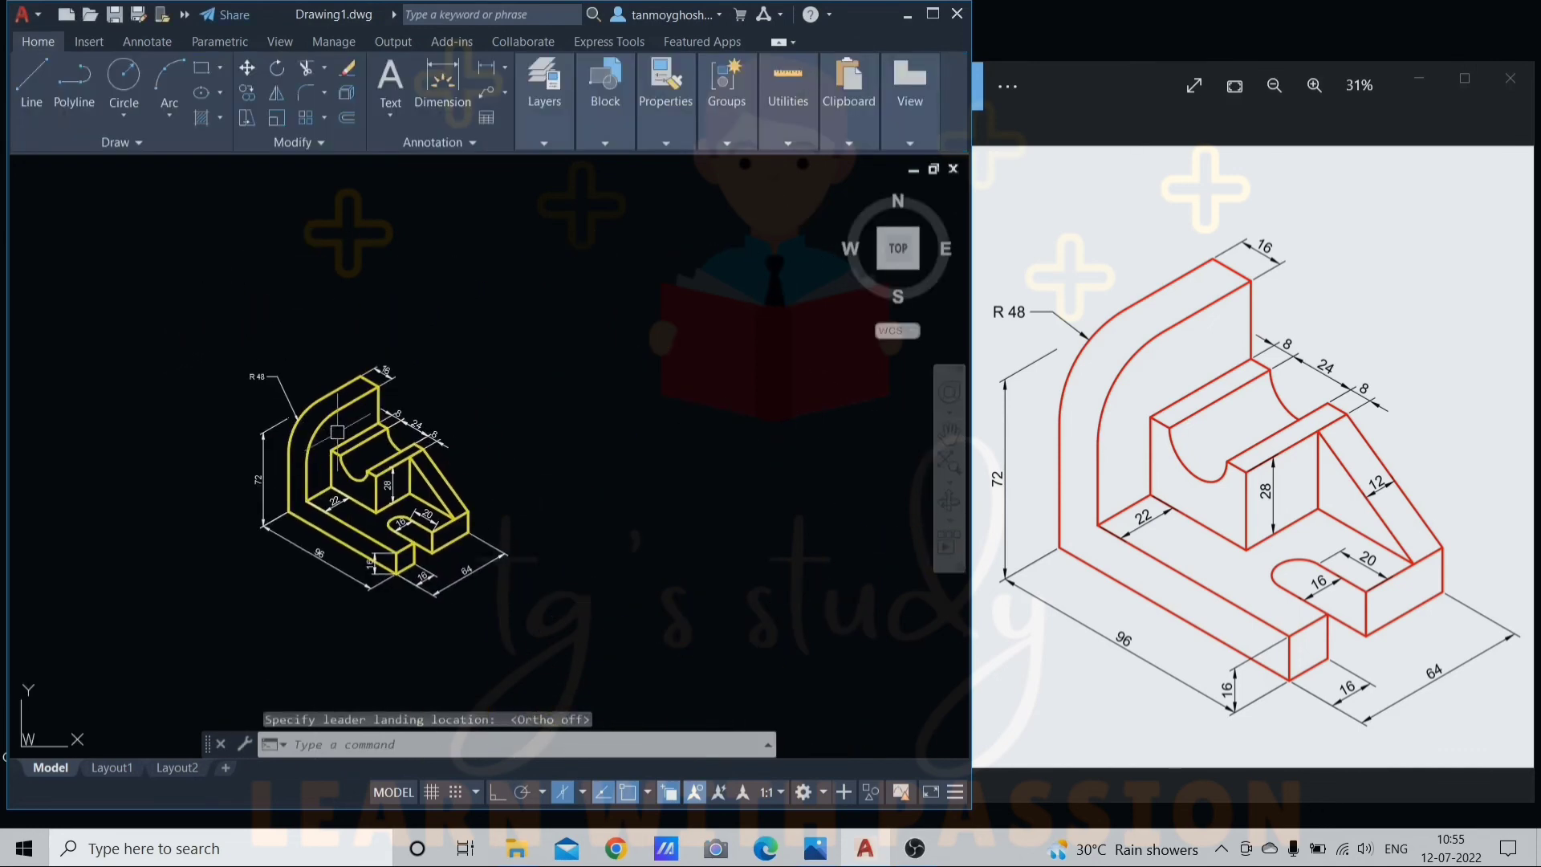
{"action": "scroll", "coordinate": [367, 467], "scroll_direction": "up", "scroll_amount": 2}
{"action": "middle_click_drag", "start_coordinate": [367, 467], "coordinate": [458, 431]}
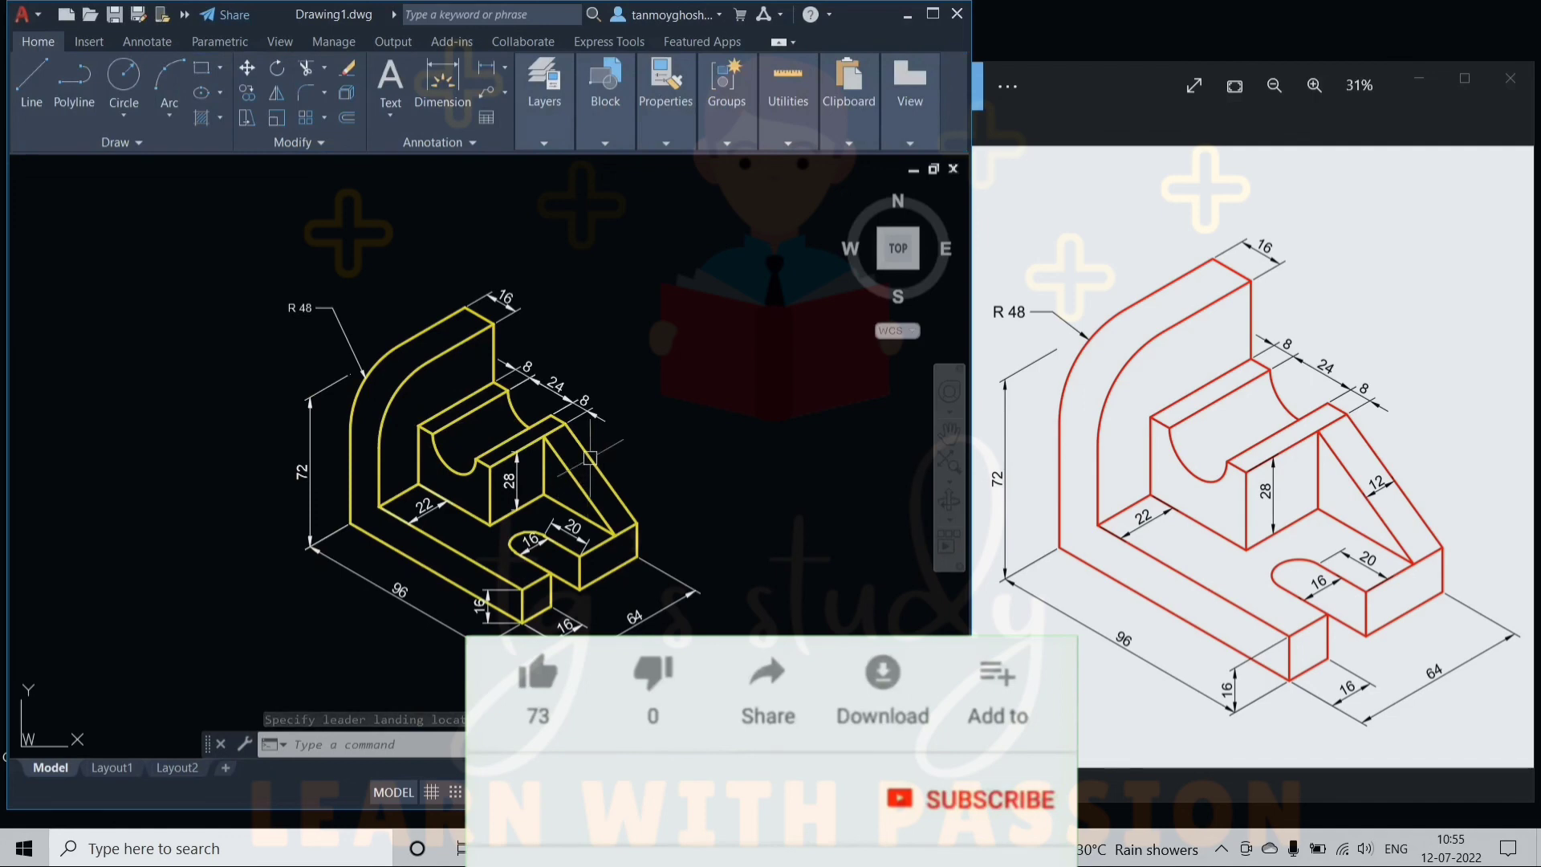